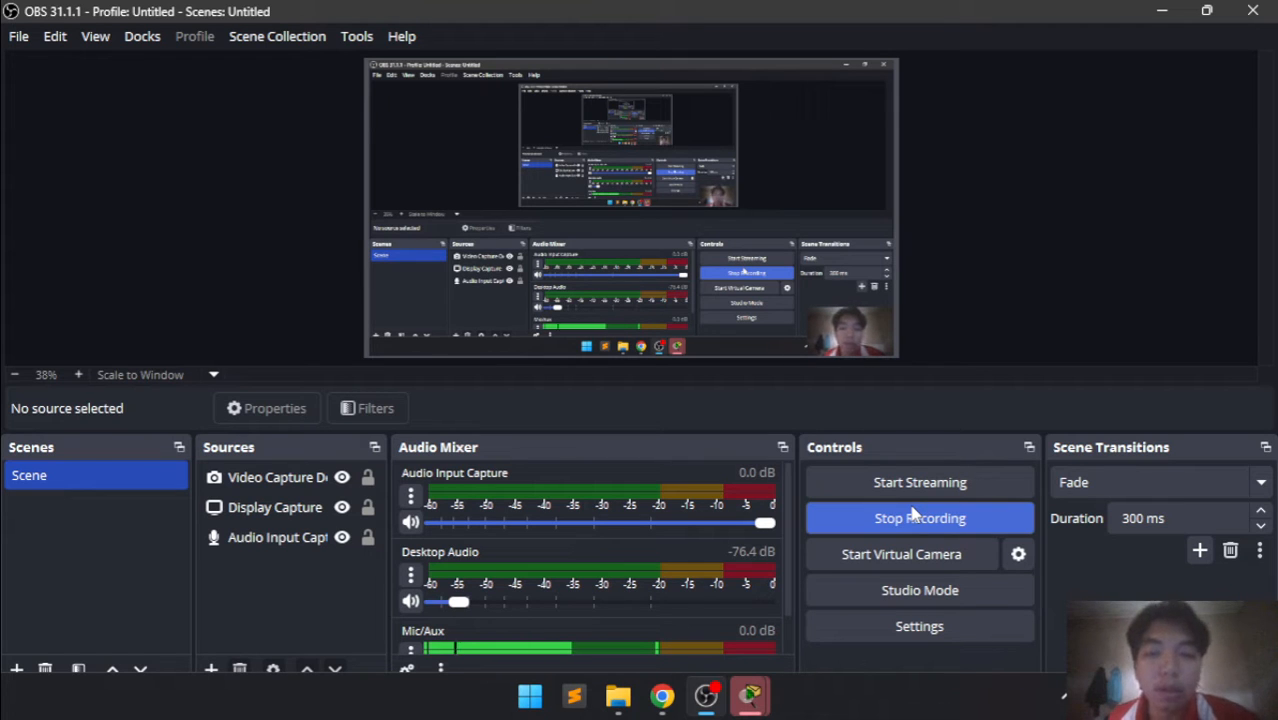
Switch to Packet Tracer's User Profile window, replace Guest with the student's full name, and confirm the profile
click(663, 694)
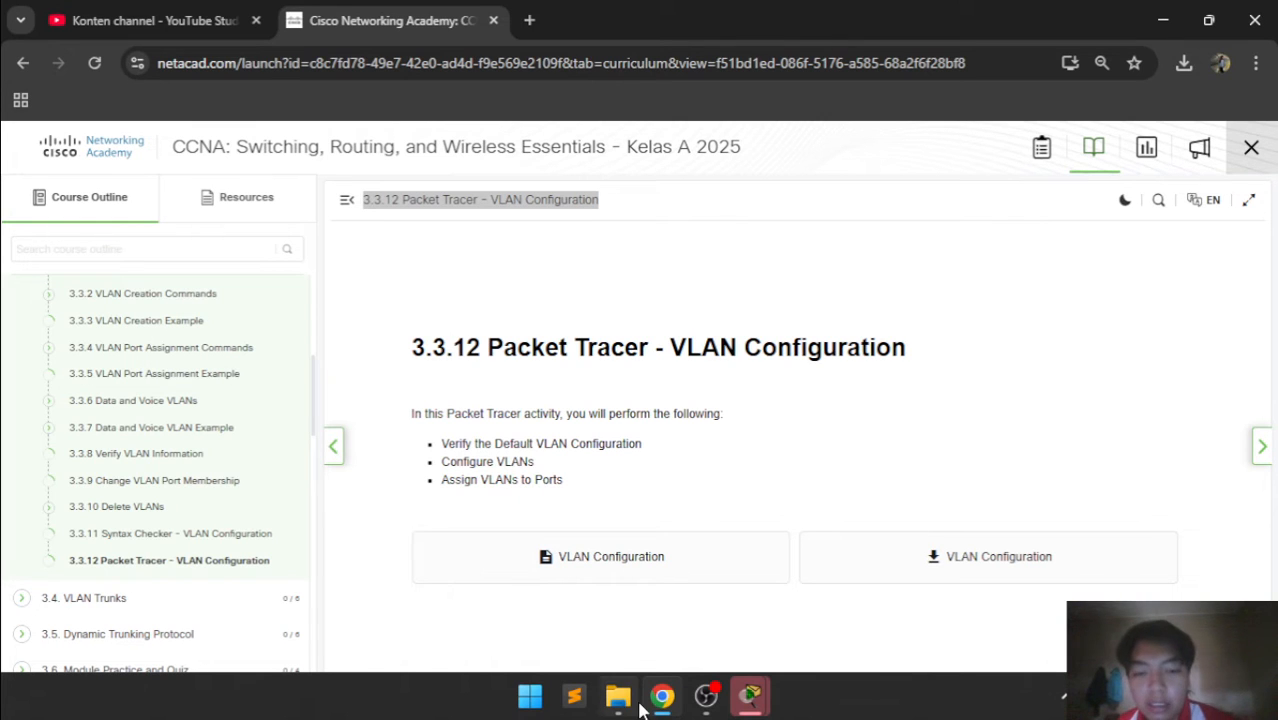
mouse_move(752, 700)
click(960, 570)
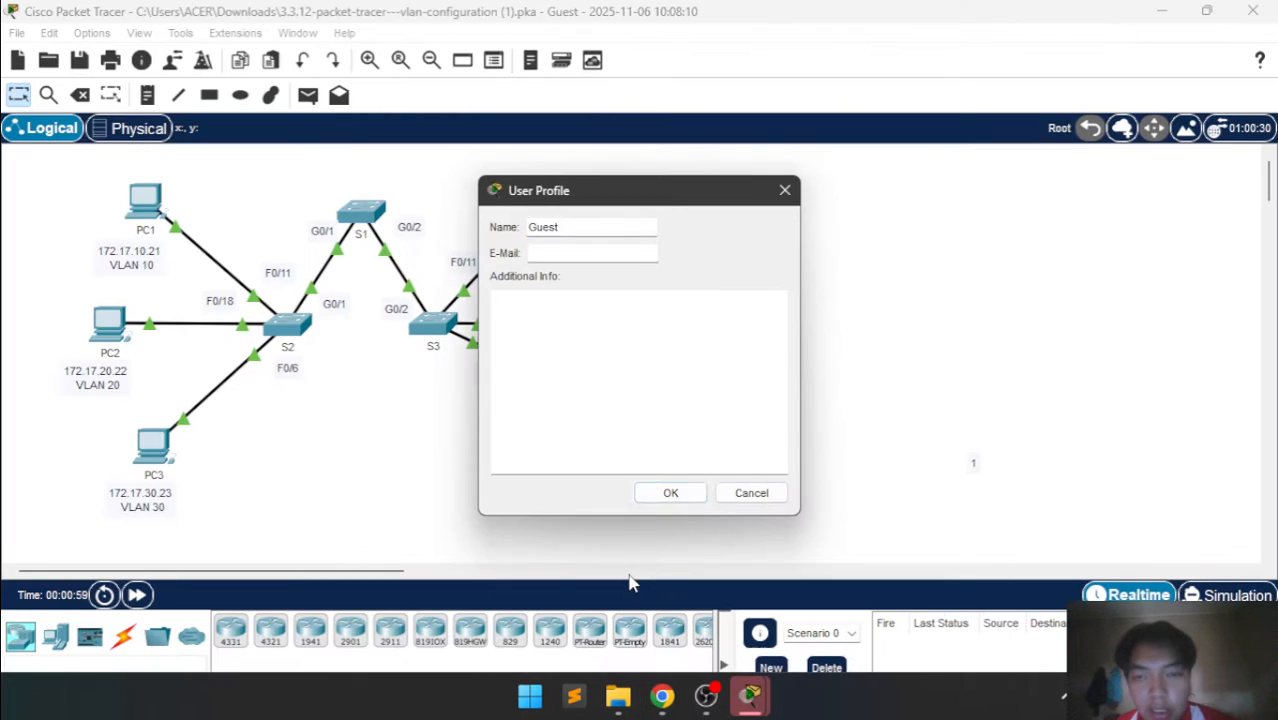
double_click(631, 229)
key(BackSpace)
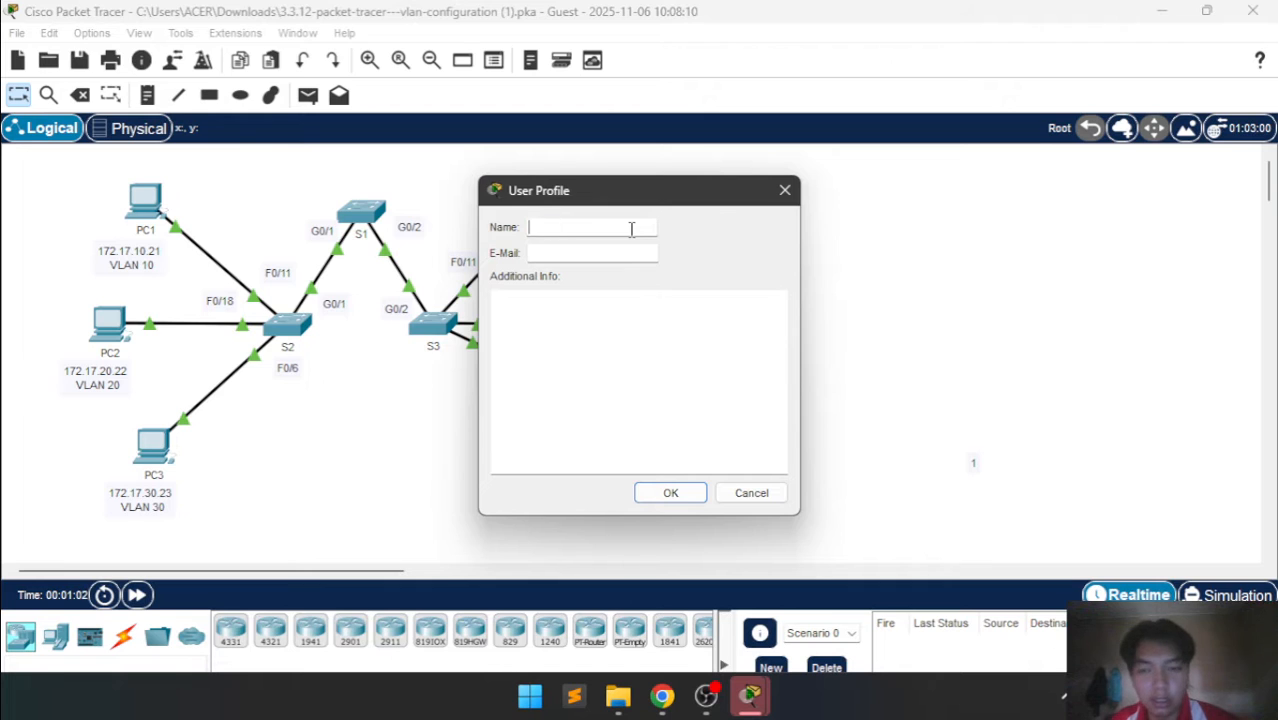
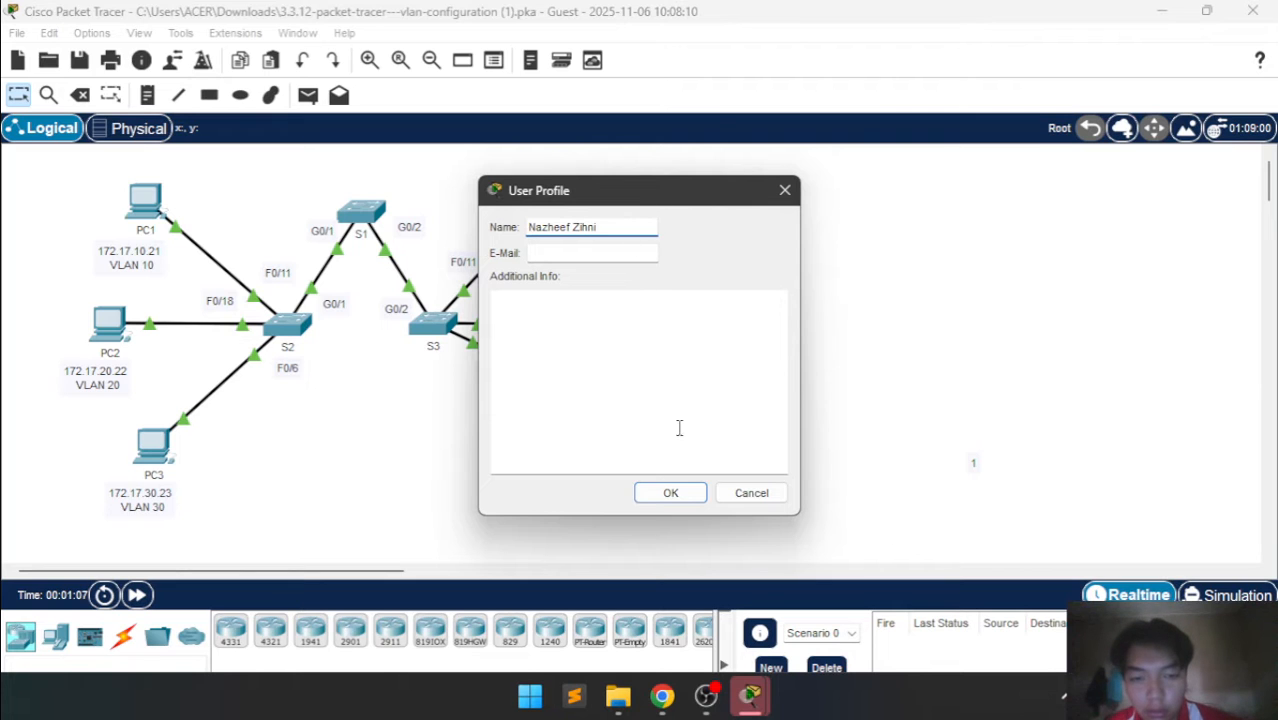
click(672, 492)
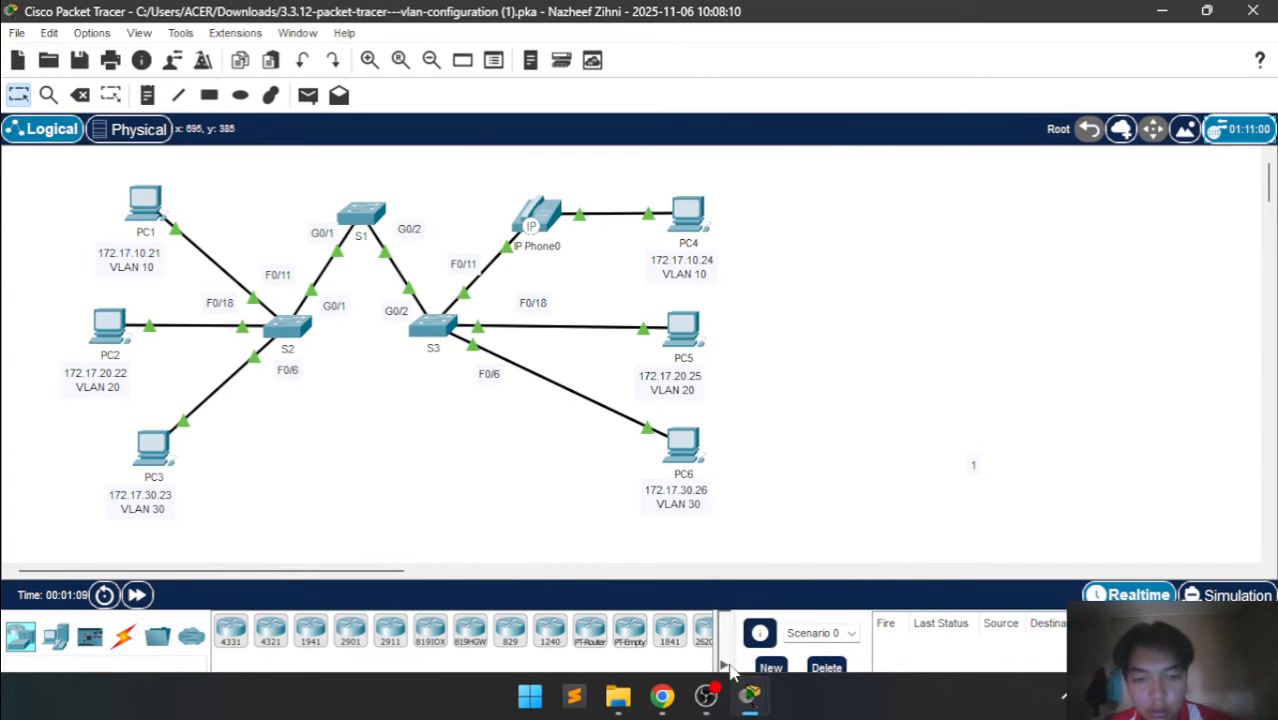
Bring up the PT Activity instructions window and dock it beside the network topology
mouse_move(748, 690)
click(855, 622)
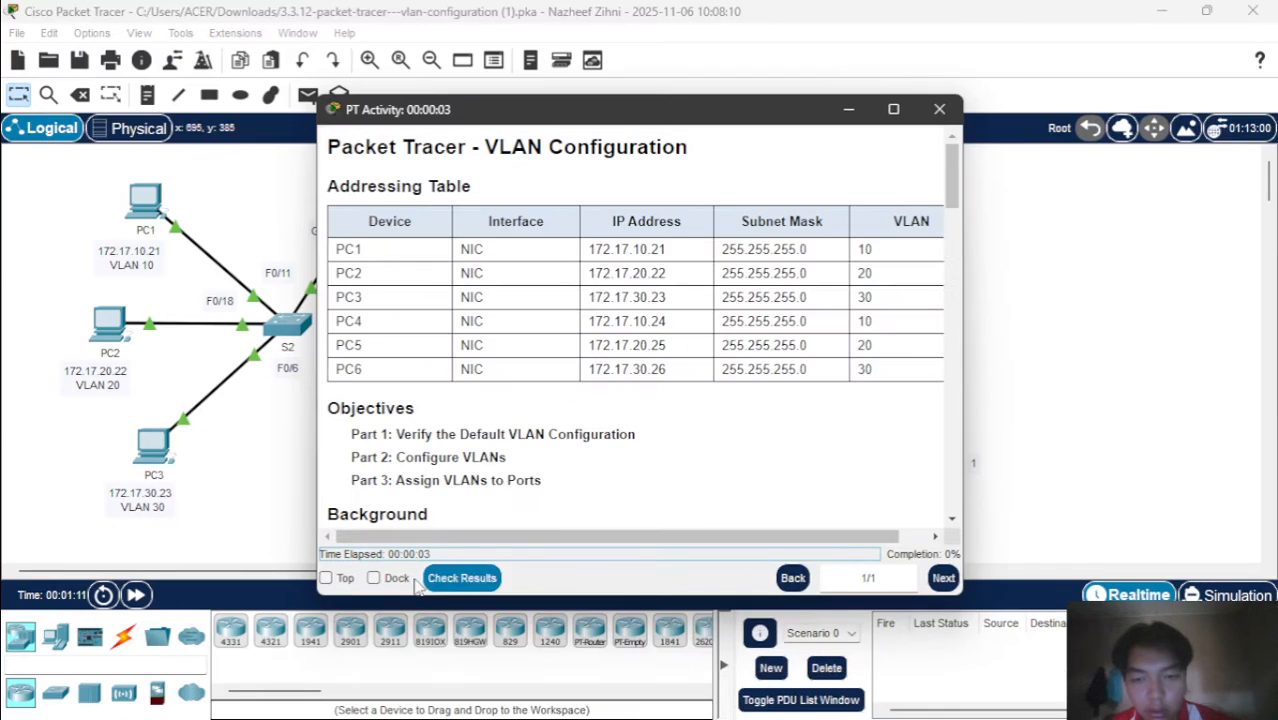
click(375, 578)
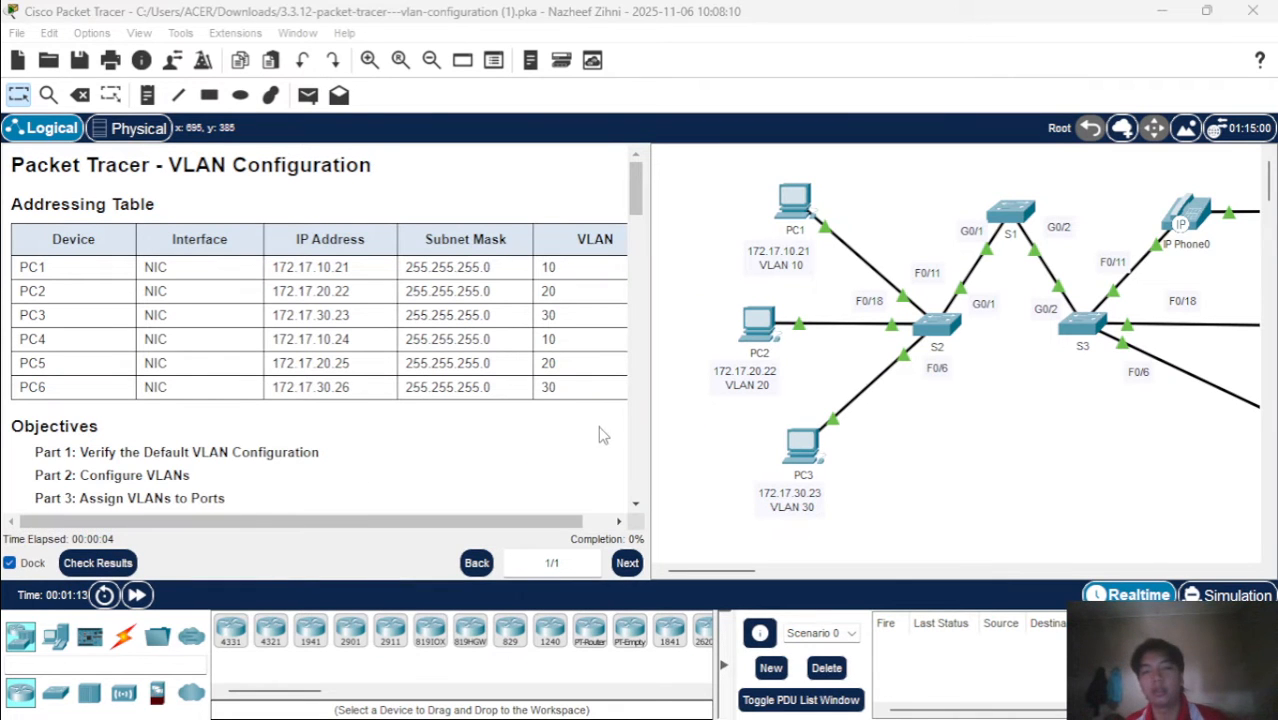
Examine the full topology, the addressing table, and the objectives and background of the VLAN Configuration activity
scroll(478, 385, right, 1)
scroll(478, 385, left, 1)
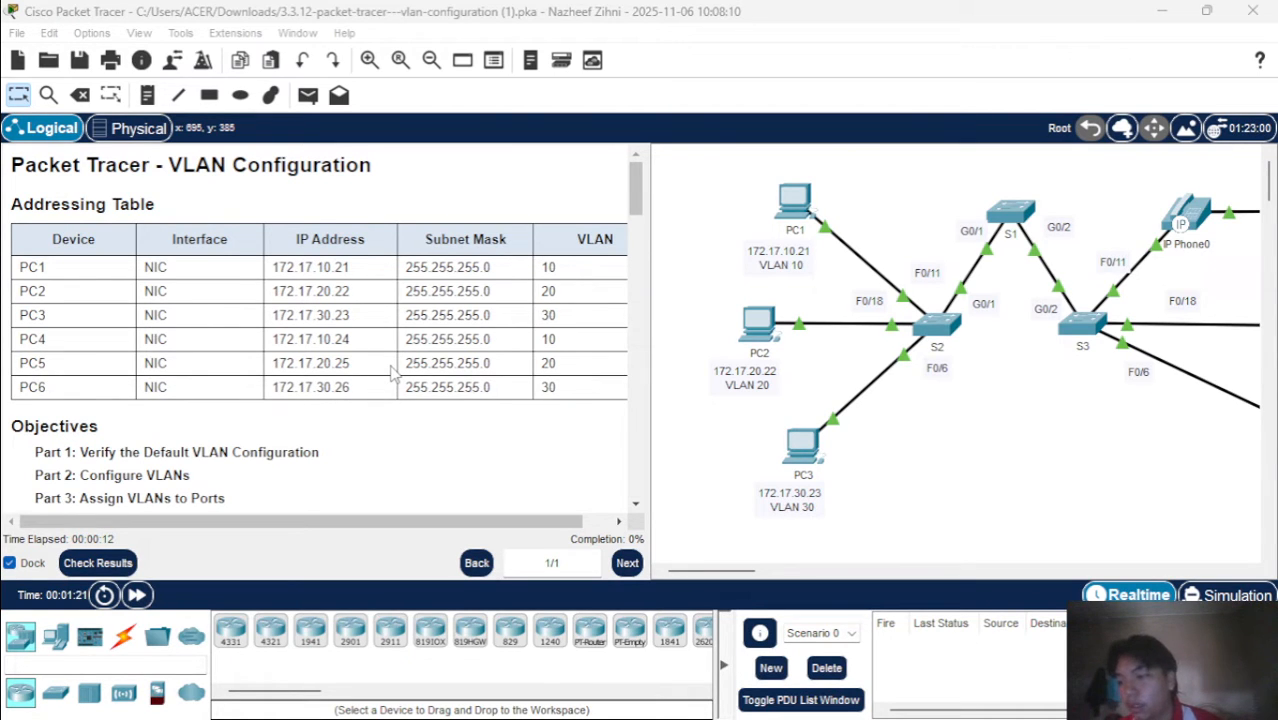
scroll(921, 423, right, 3)
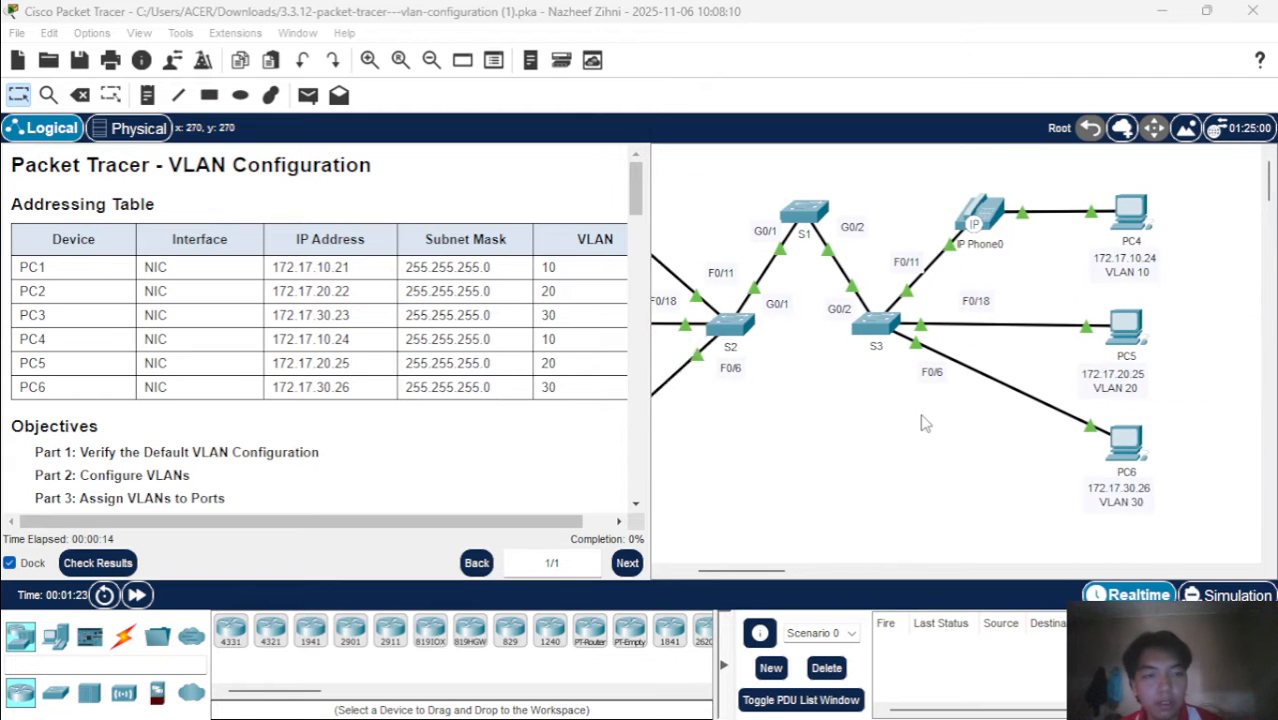
scroll(924, 423, left, 1)
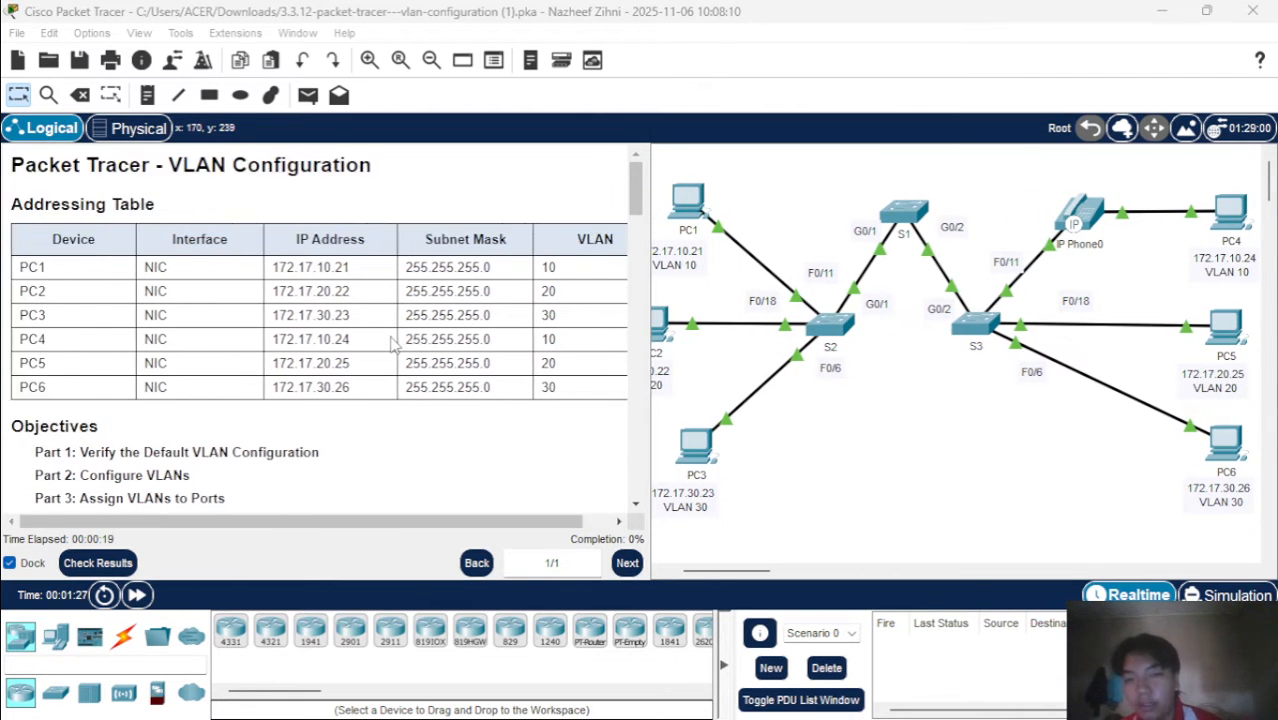
scroll(393, 343, down, 3)
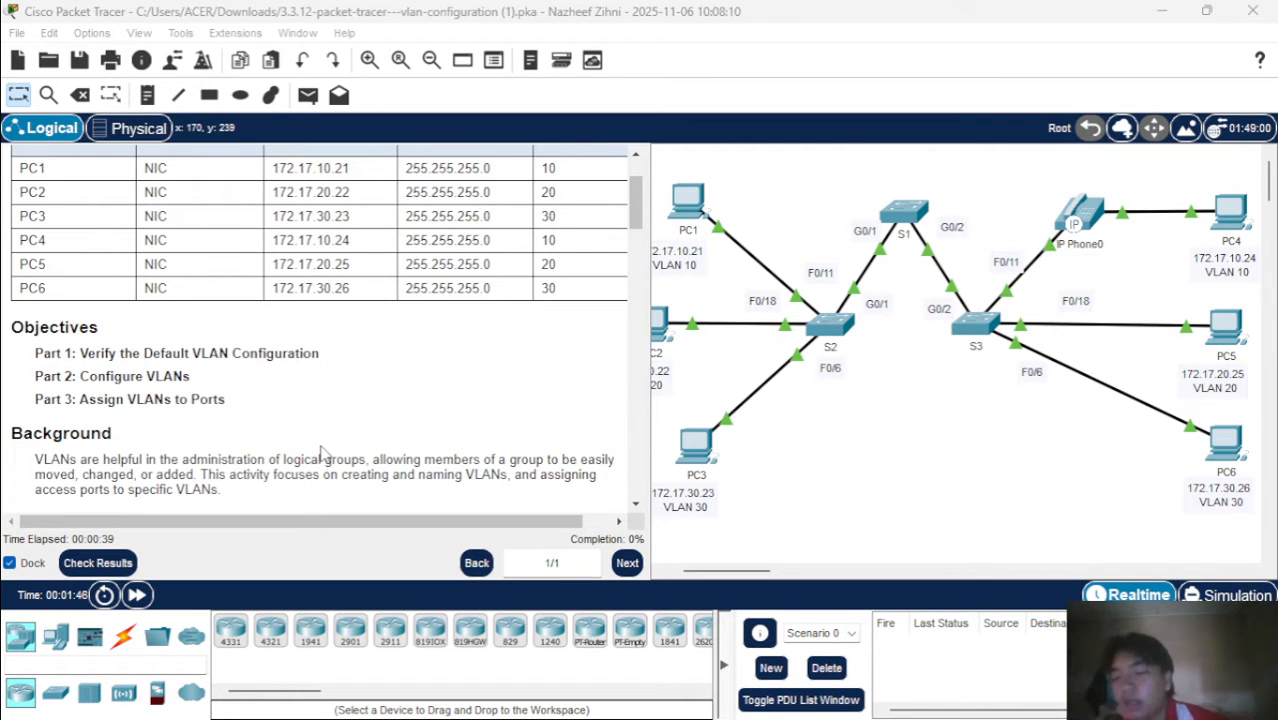
scroll(322, 455, down, 3)
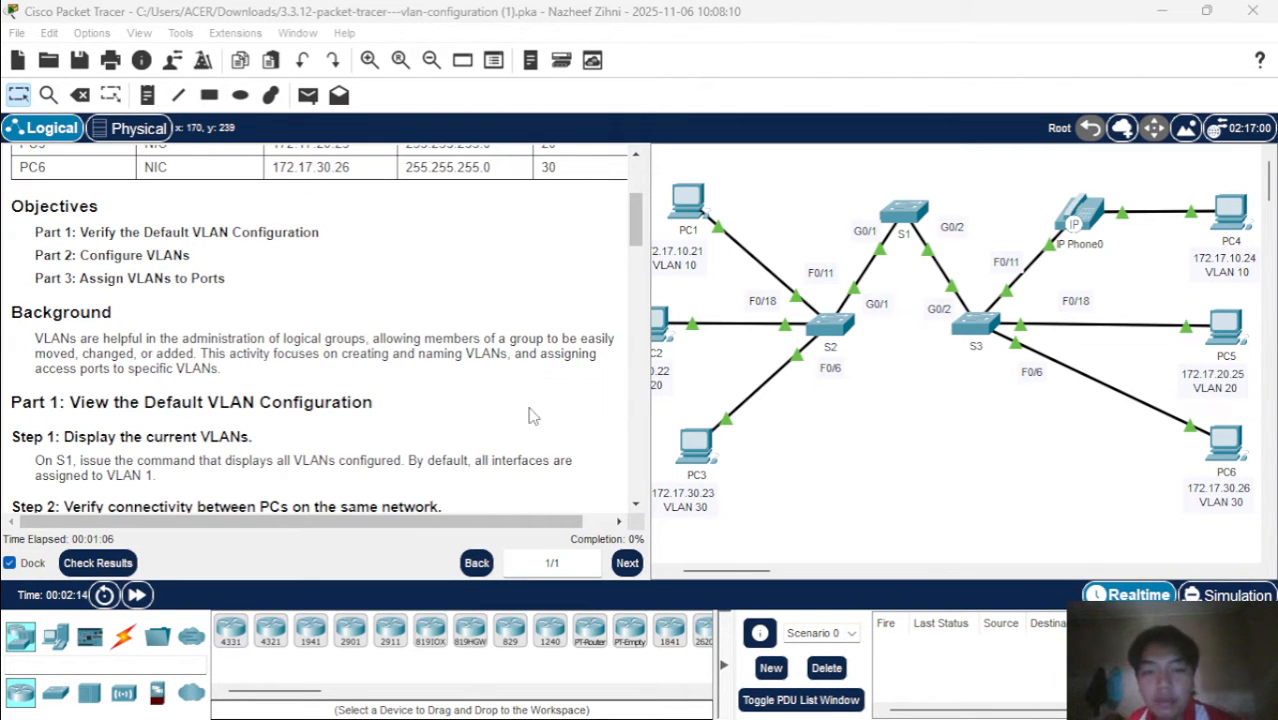
Narrow the docked instructions pane so the whole topology from PC1 to PC6 fits in the workspace
click(647, 411)
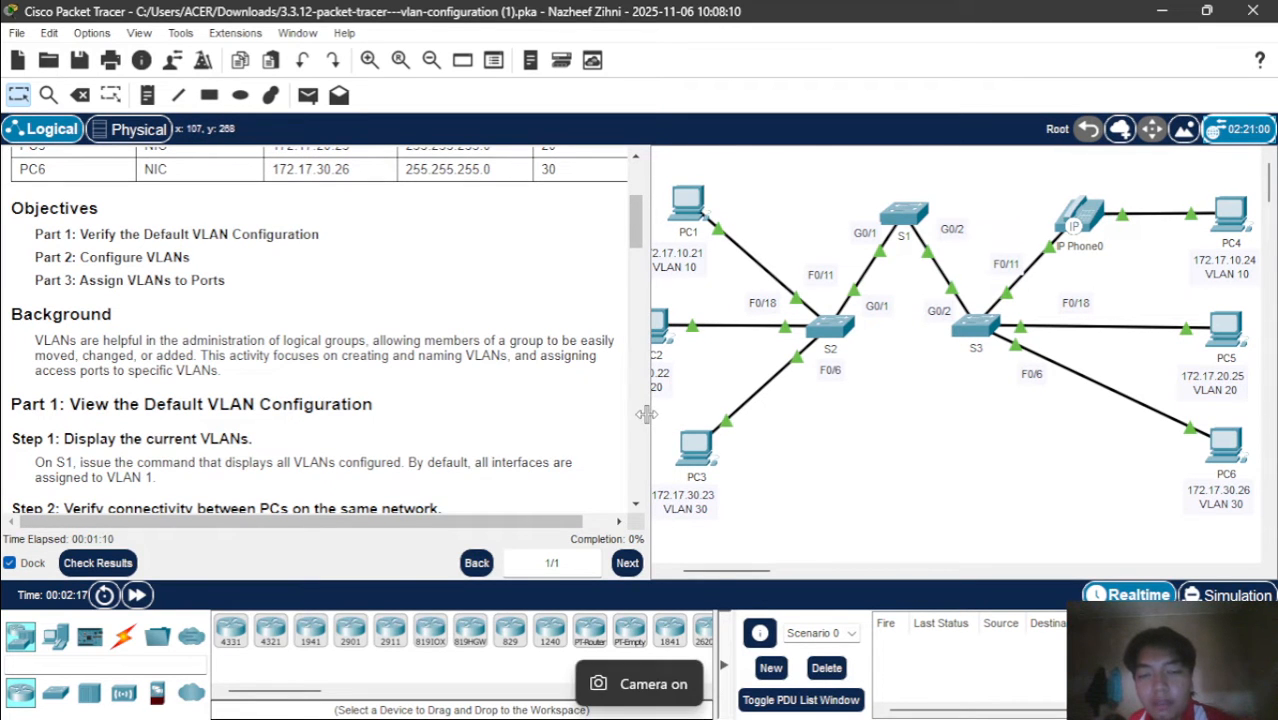
drag(647, 413, 455, 420)
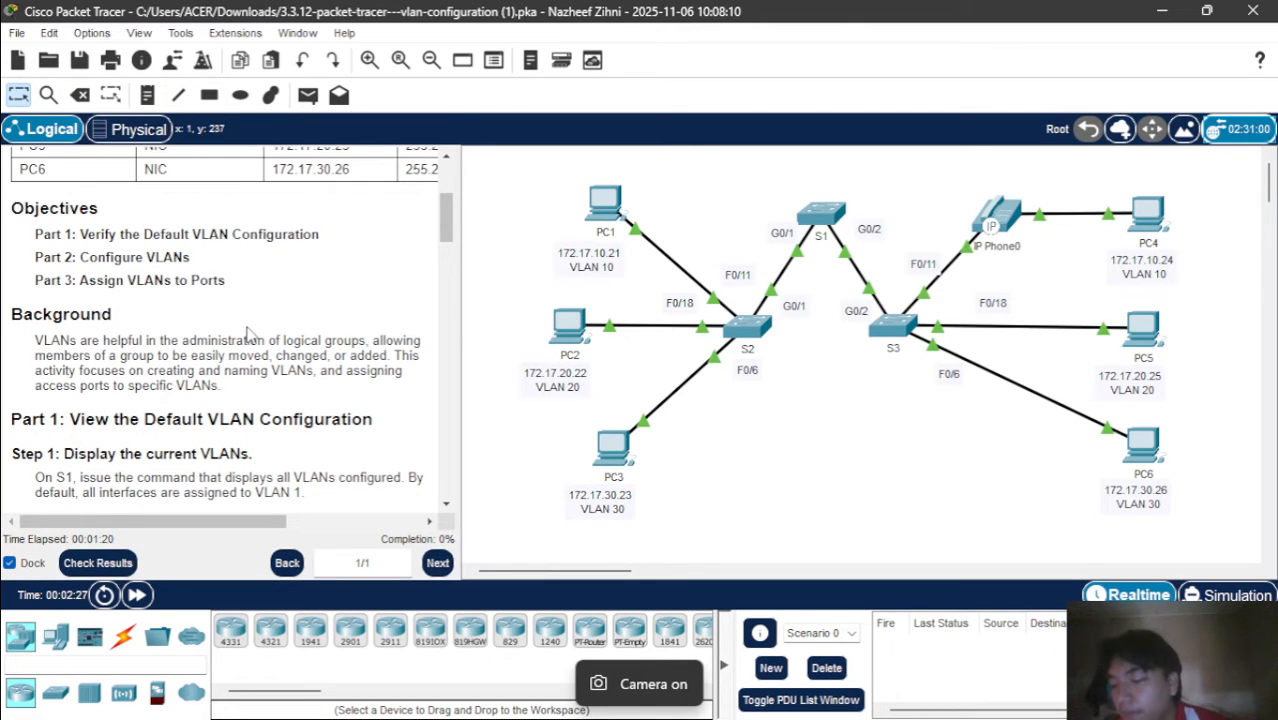
Open the command line of switch S1 and enter privileged EXEC mode with en
scroll(248, 333, down, 3)
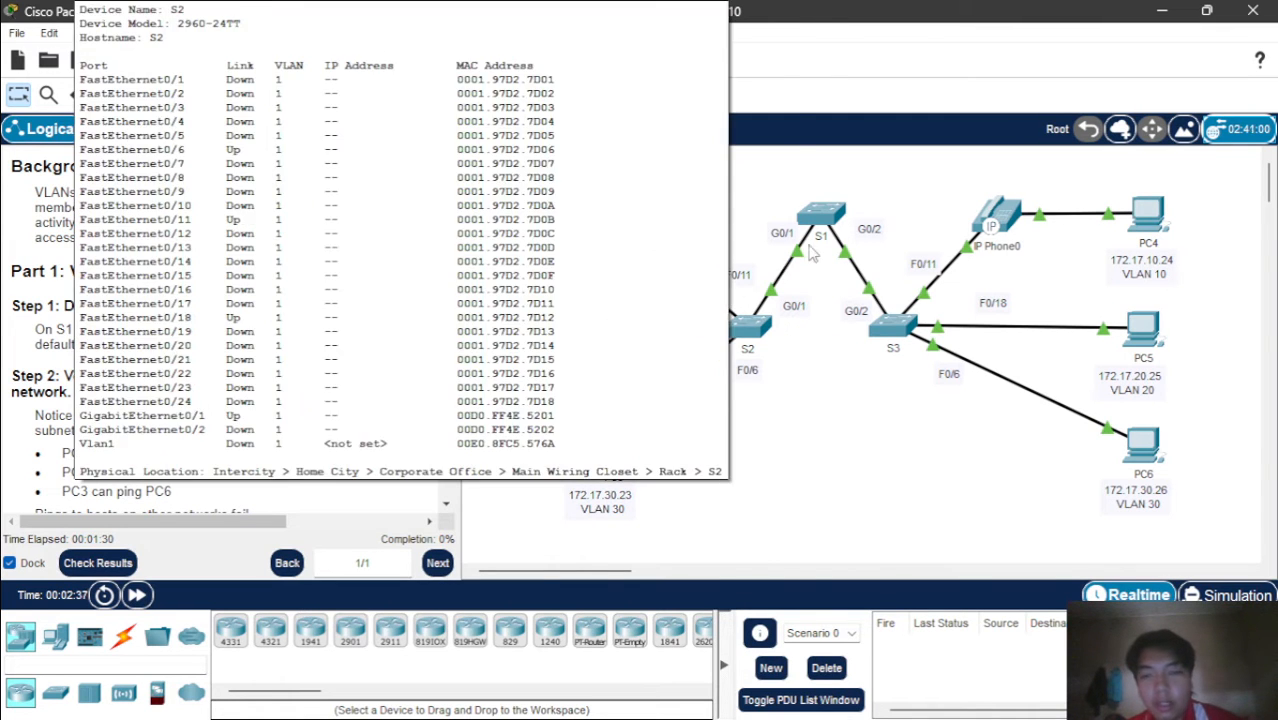
click(843, 210)
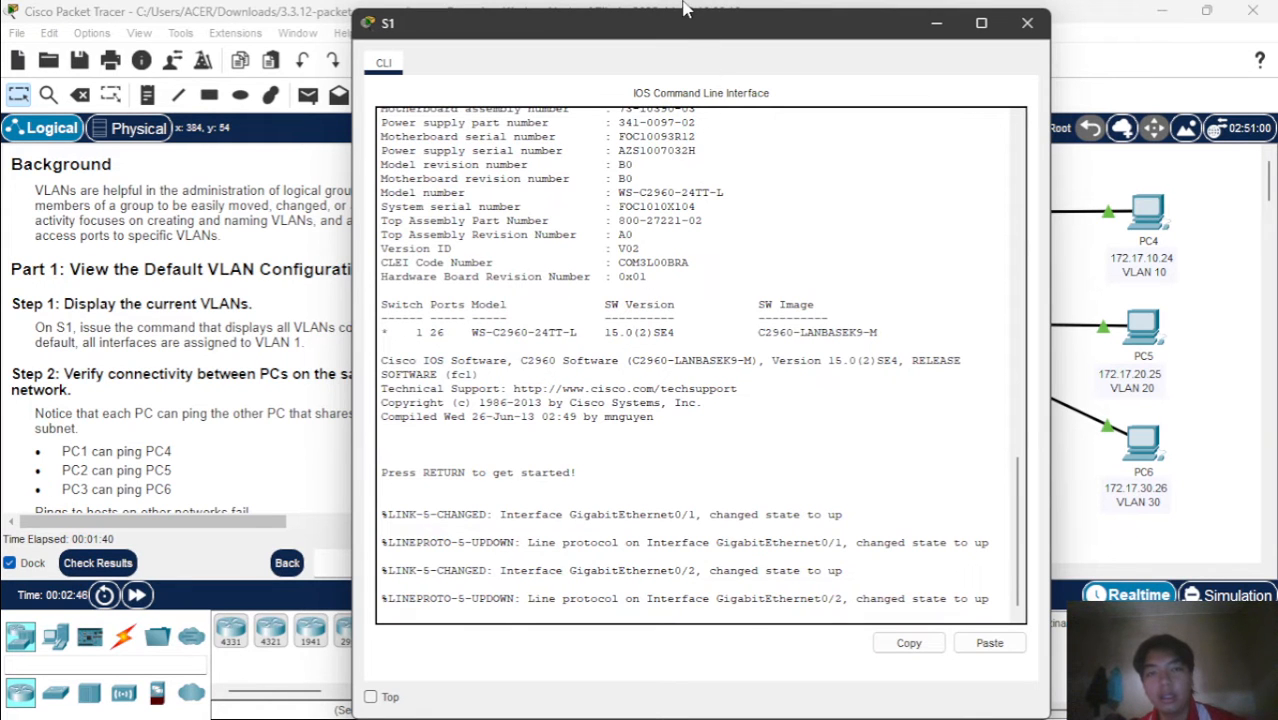
drag(686, 5, 860, 437)
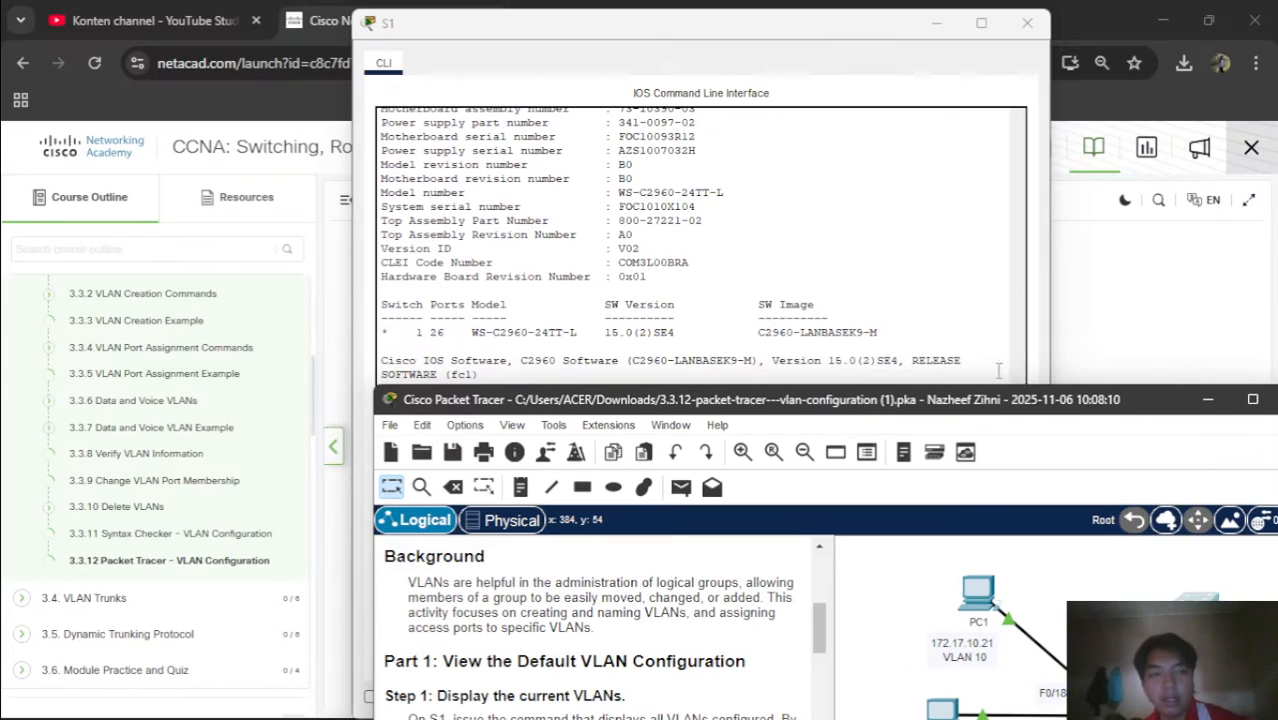
click(1244, 407)
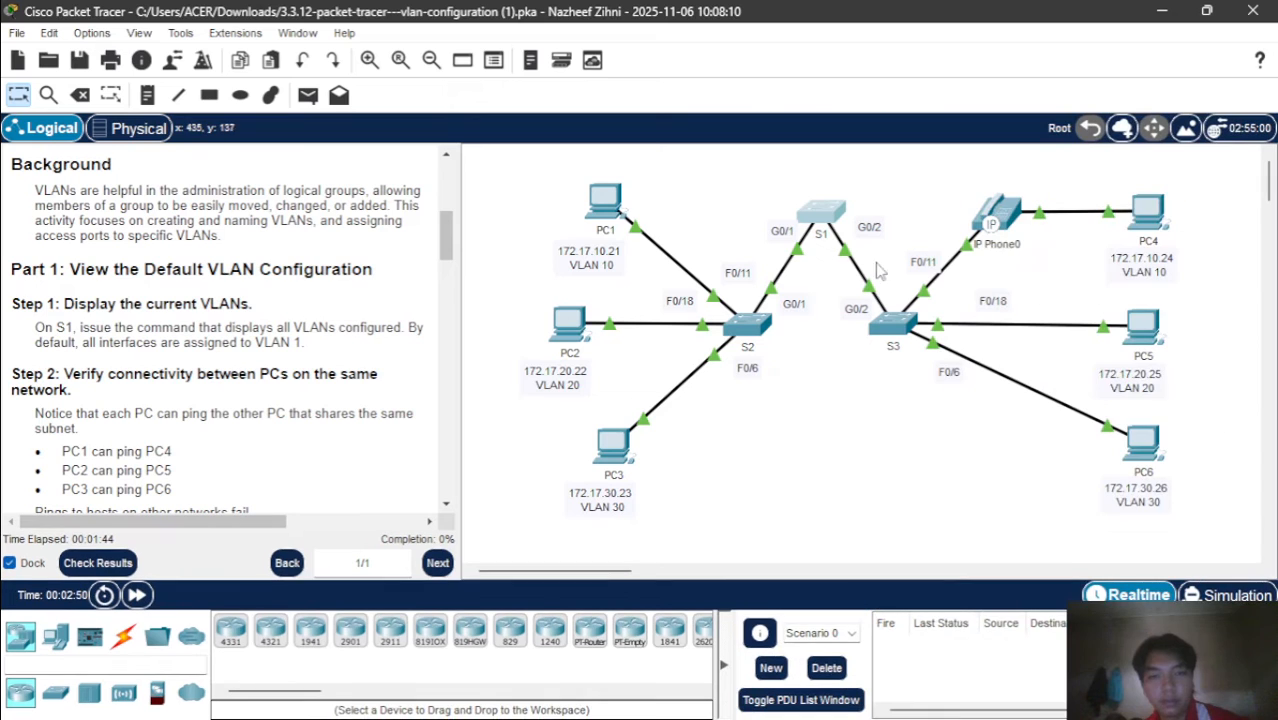
click(830, 218)
key(Return)
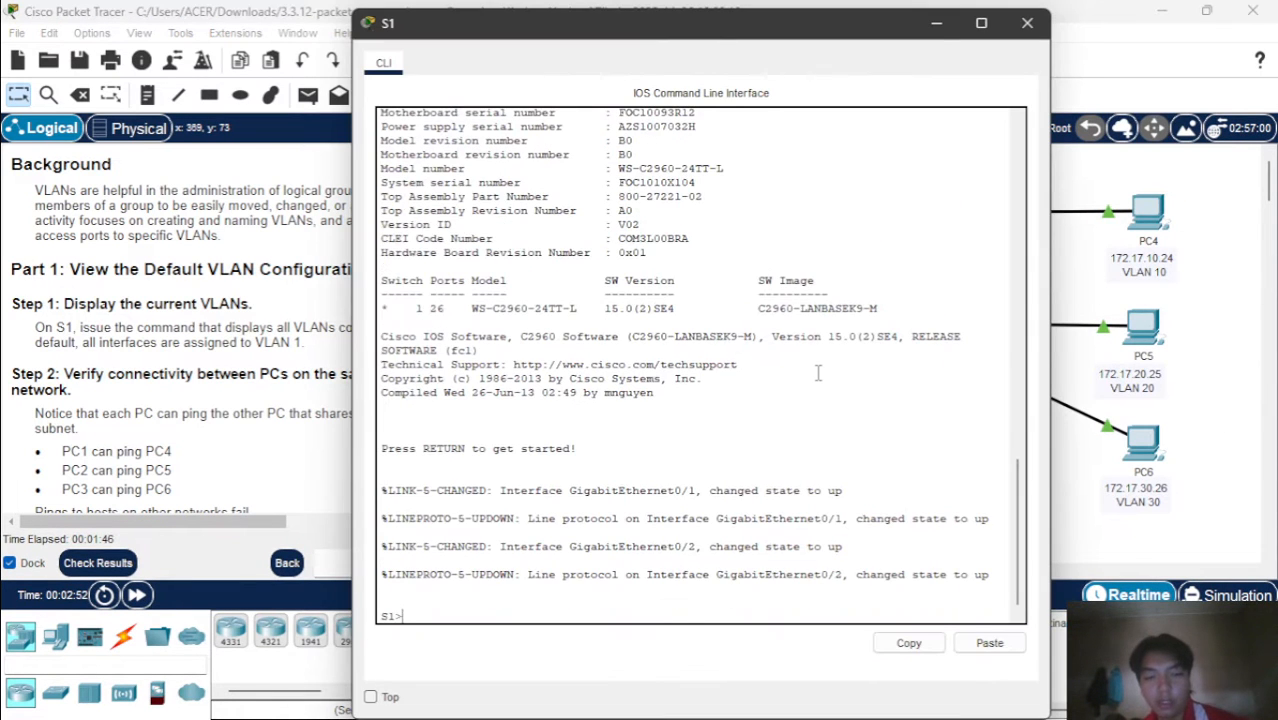
text(en)
key(Return)
Display the current VLANs on S1 with show vlan brief, and close the switch window
text(sh)
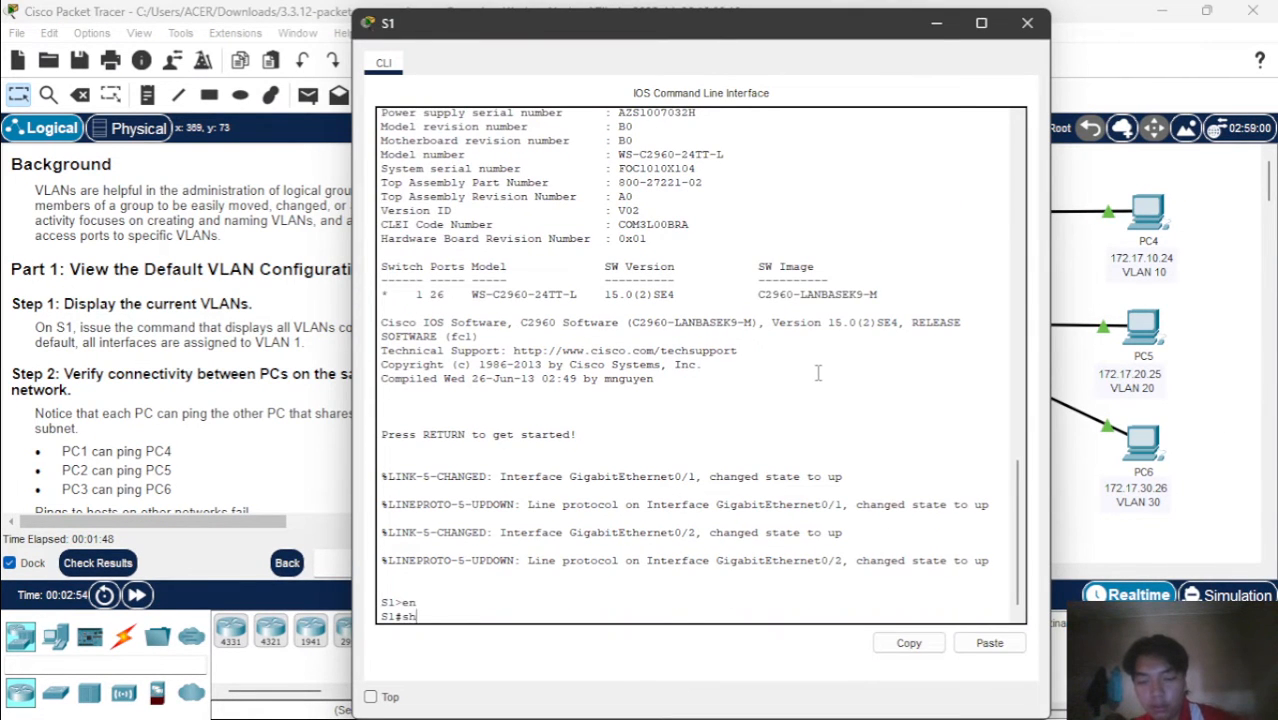
key(Tab)
text(vl)
key(Tab)
text(br)
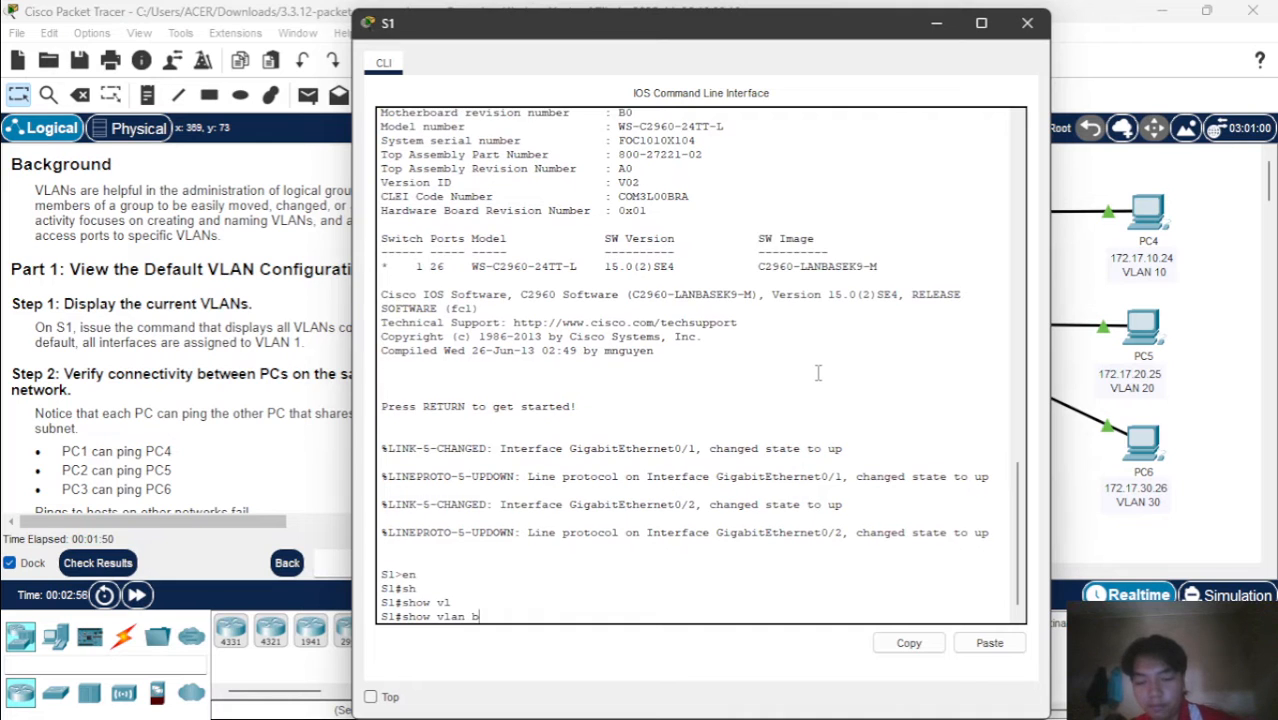
key(Tab)
key(Return)
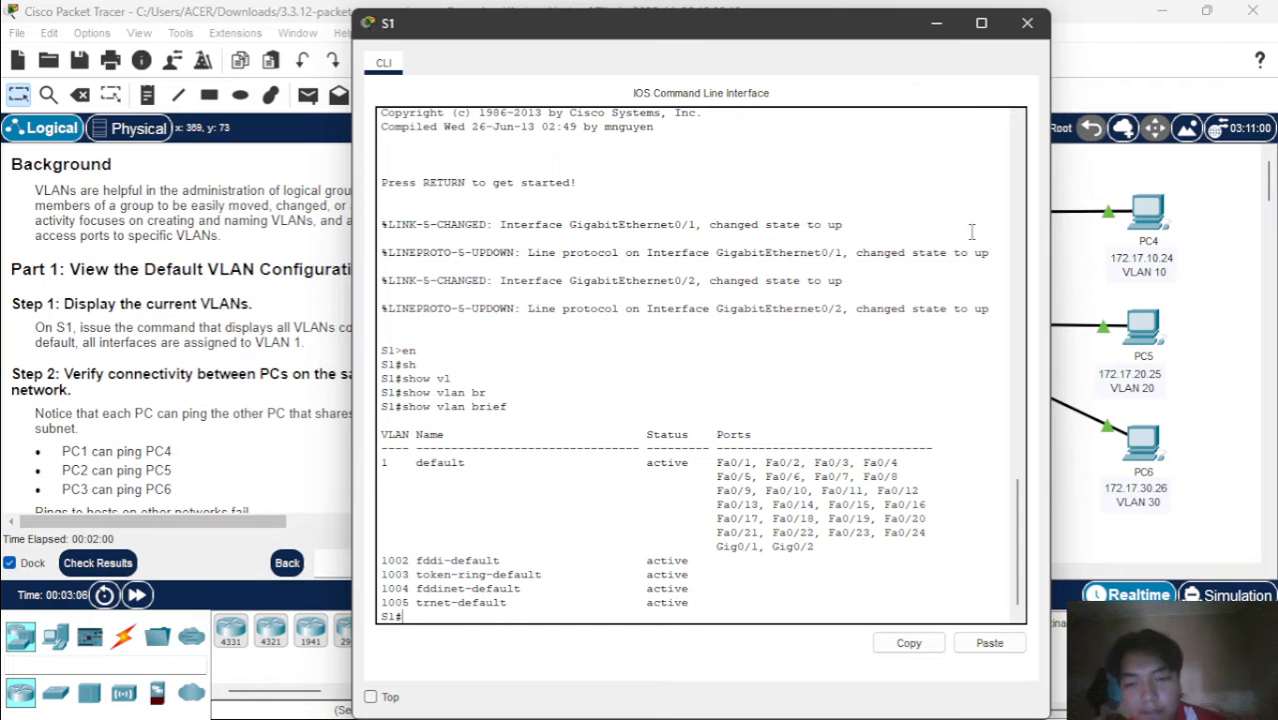
click(1029, 21)
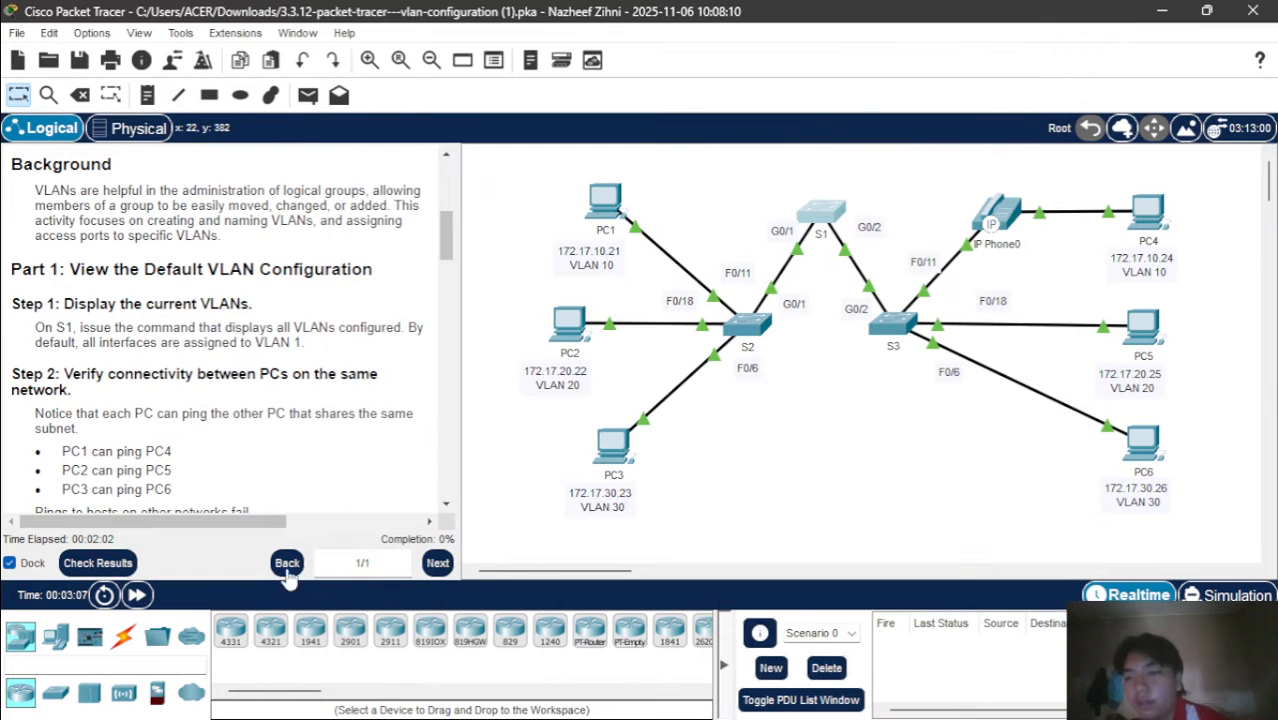
Open the Command Prompt on PC1 for the Step 2 connectivity check and place its window beside the instructions
scroll(240, 488, down, 3)
scroll(240, 488, down, 3)
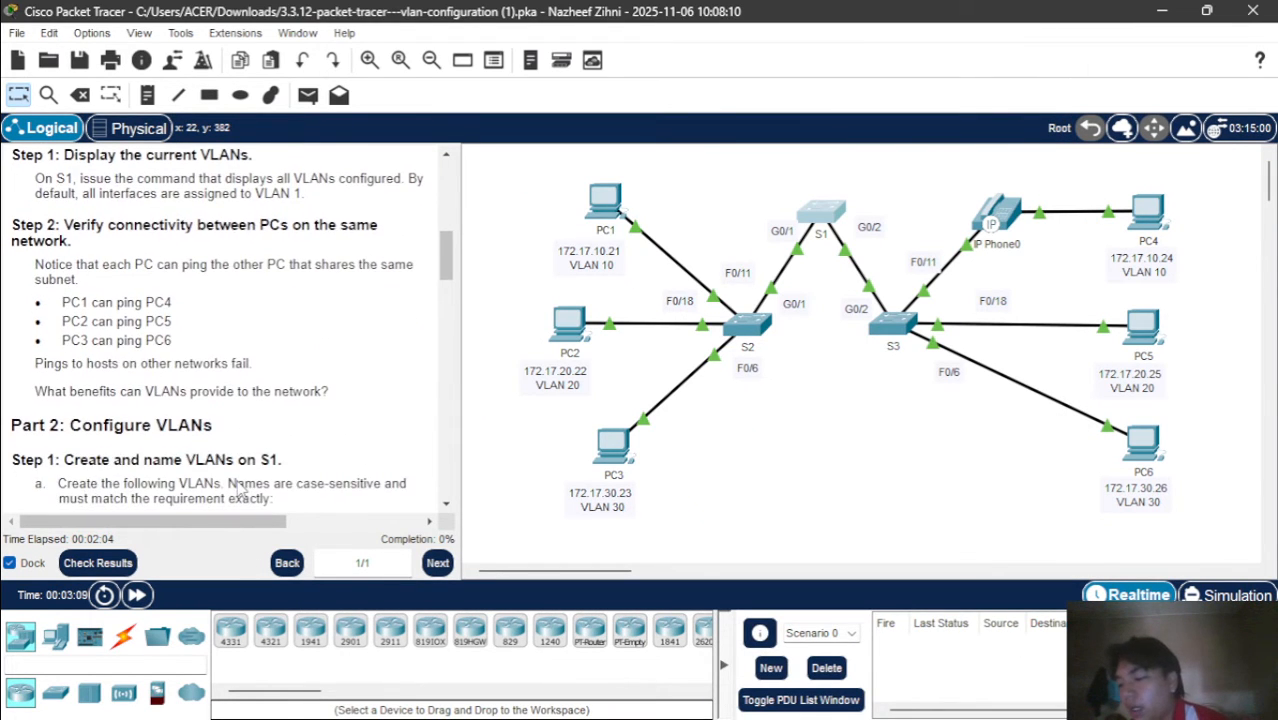
scroll(240, 488, up, 5)
scroll(240, 488, down, 3)
scroll(240, 488, down, 2)
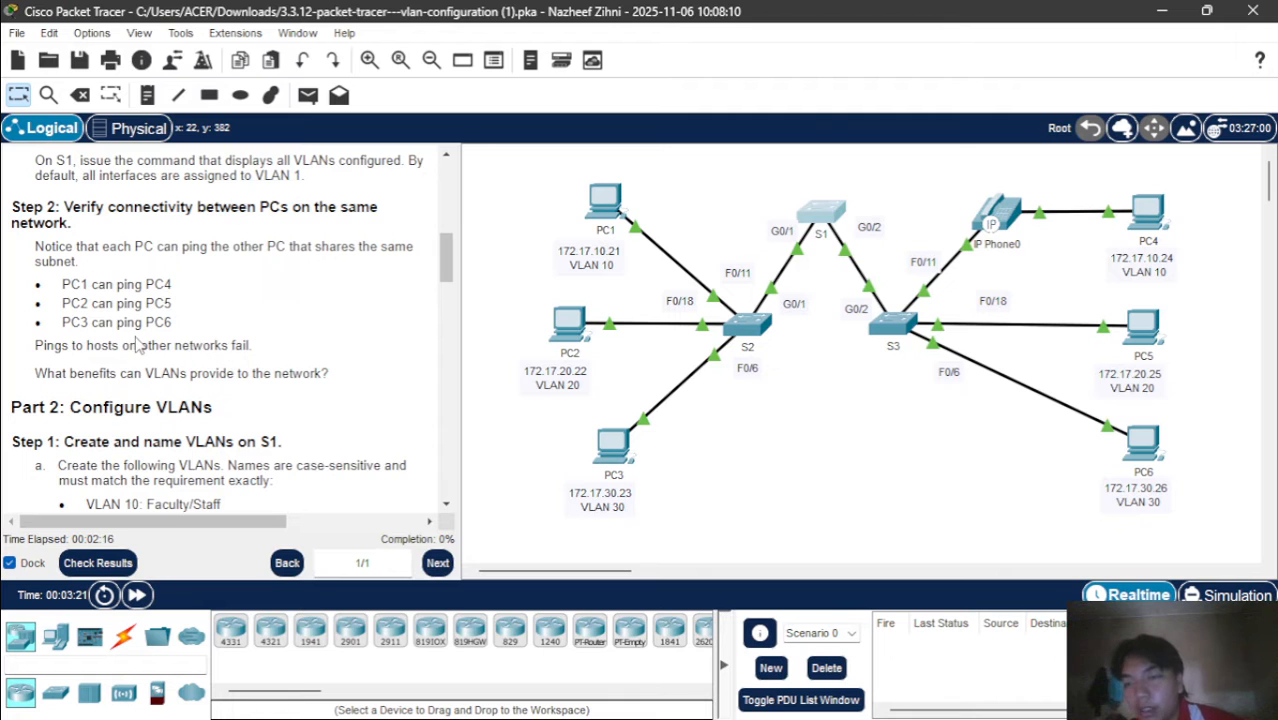
click(602, 210)
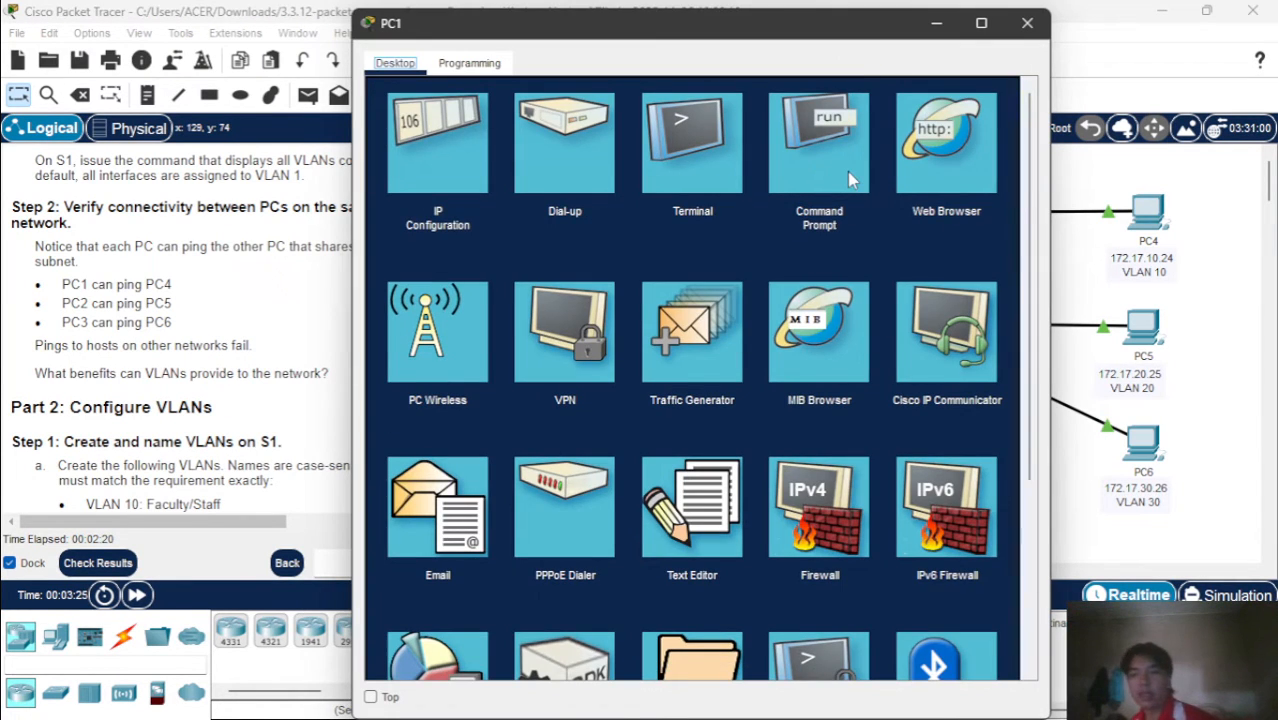
click(847, 171)
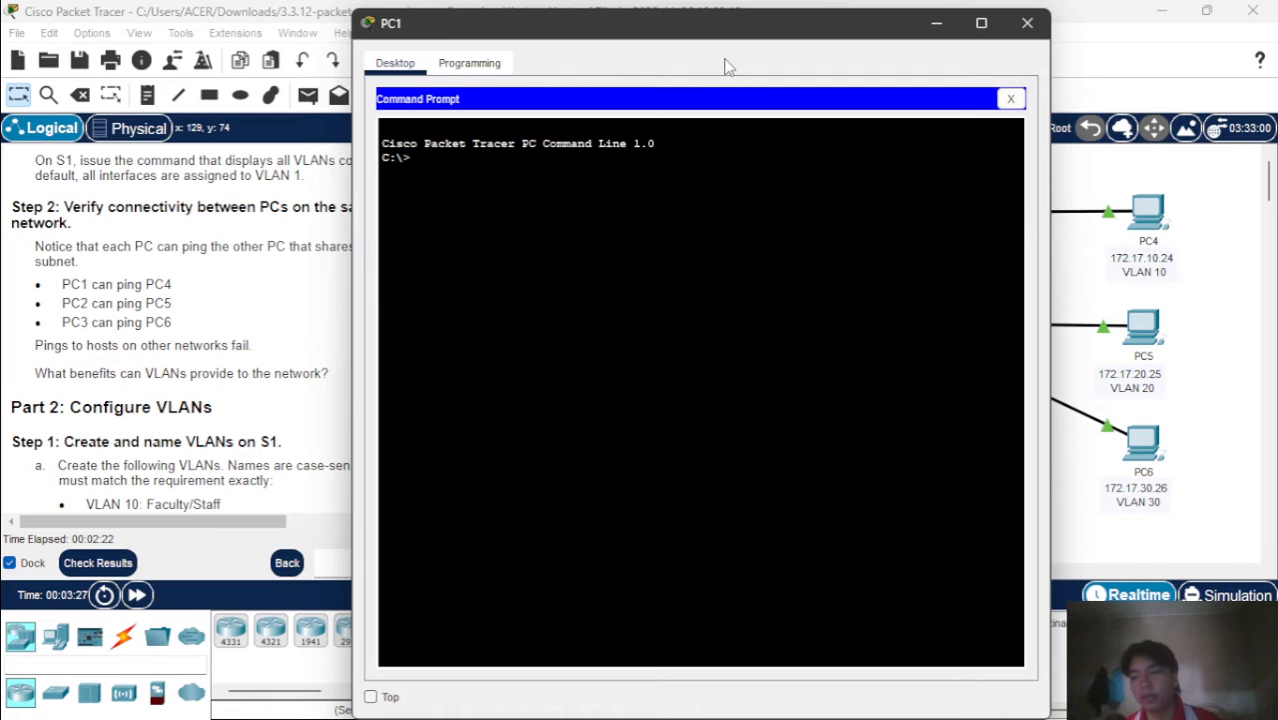
drag(716, 32, 836, 48)
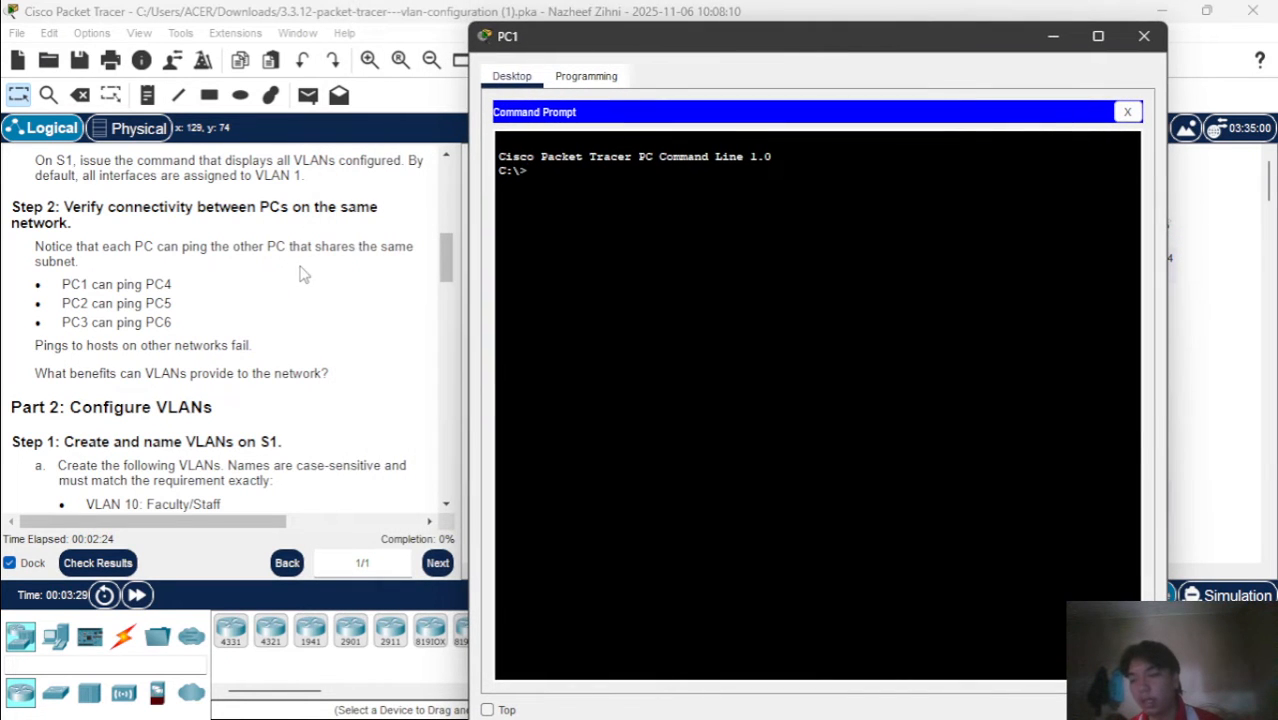
Ping PC4 at 172.17.10.24 from PC1's Command Prompt, and close the PC1 window
scroll(305, 278, up, 2)
scroll(310, 285, up, 5)
scroll(313, 288, down, 1)
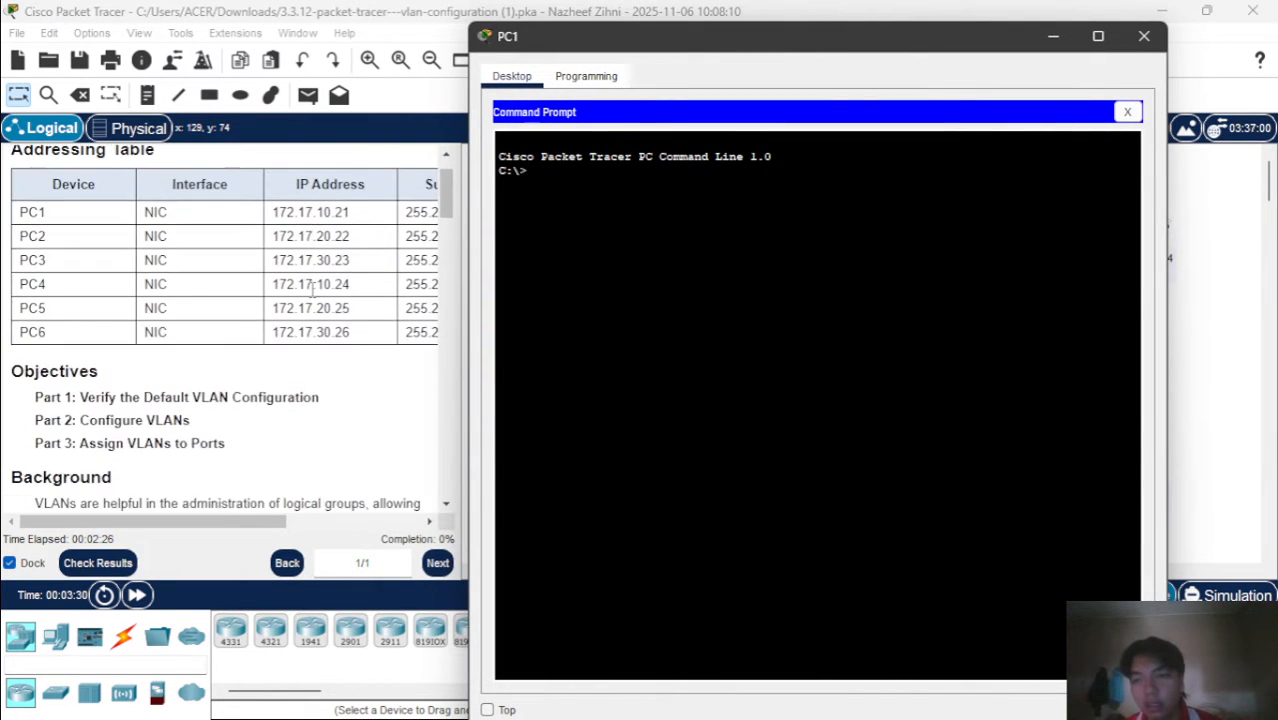
text(p)
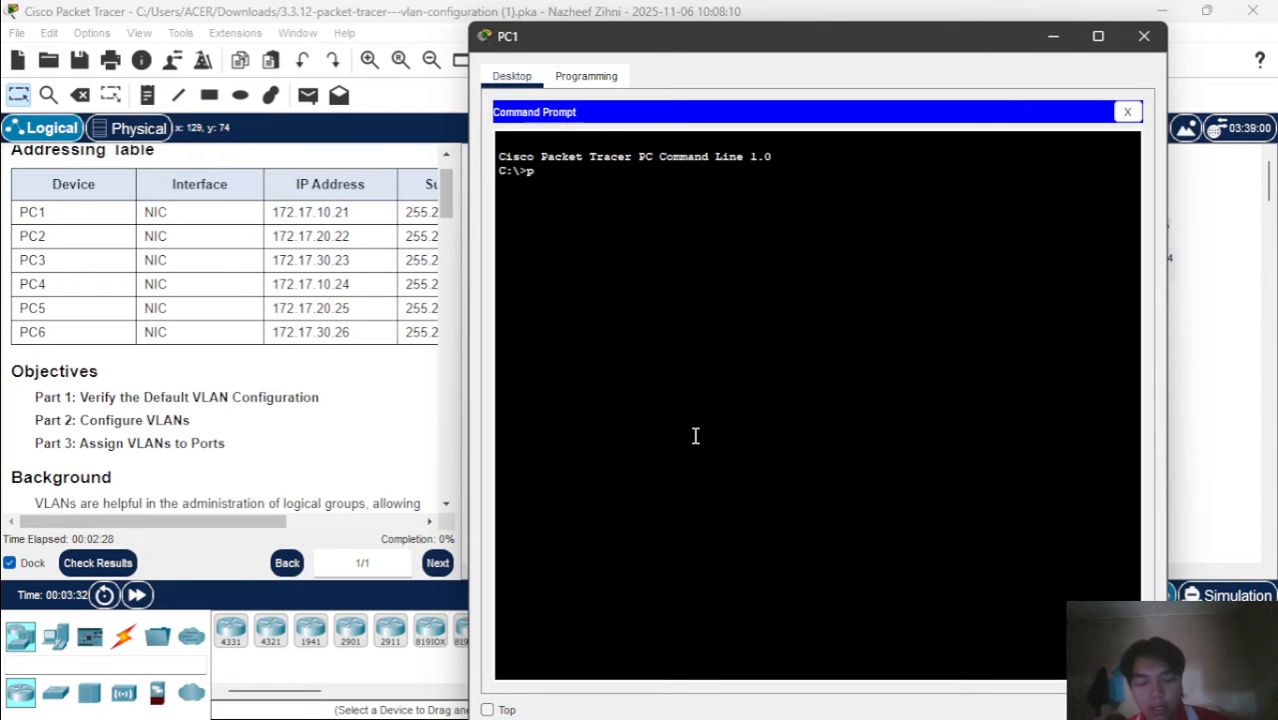
text(ing 172)
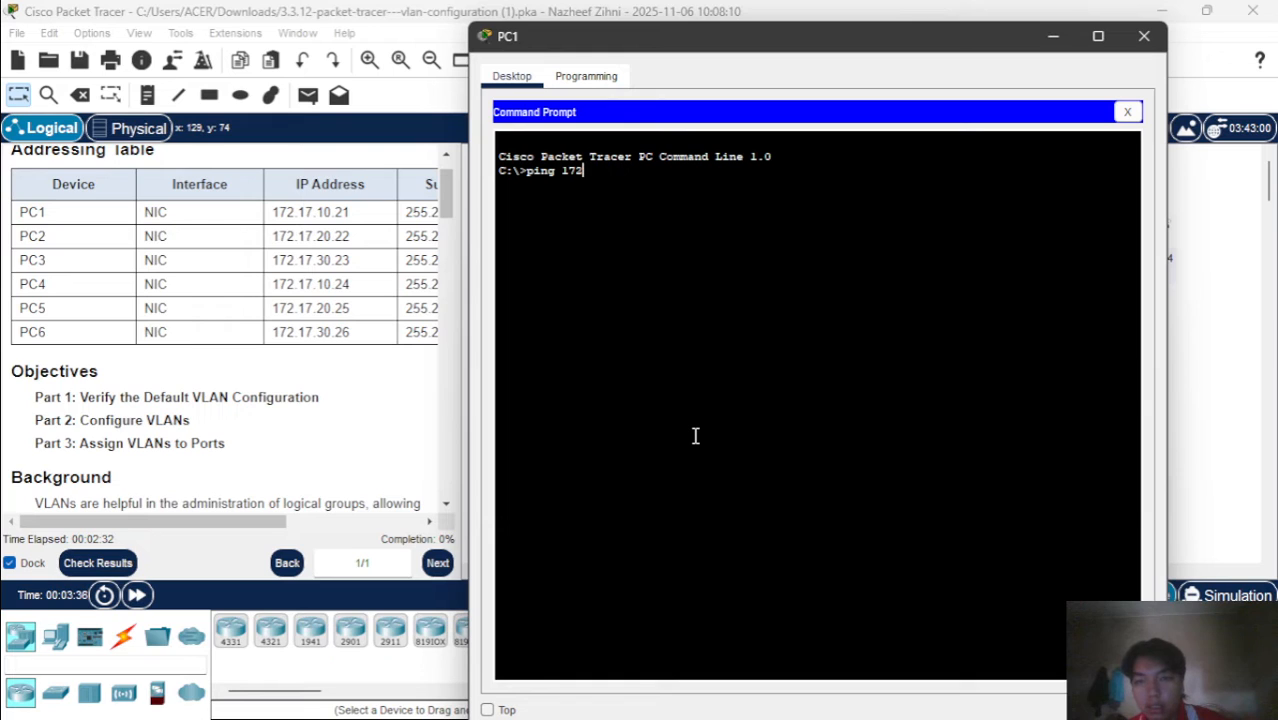
text(.17)
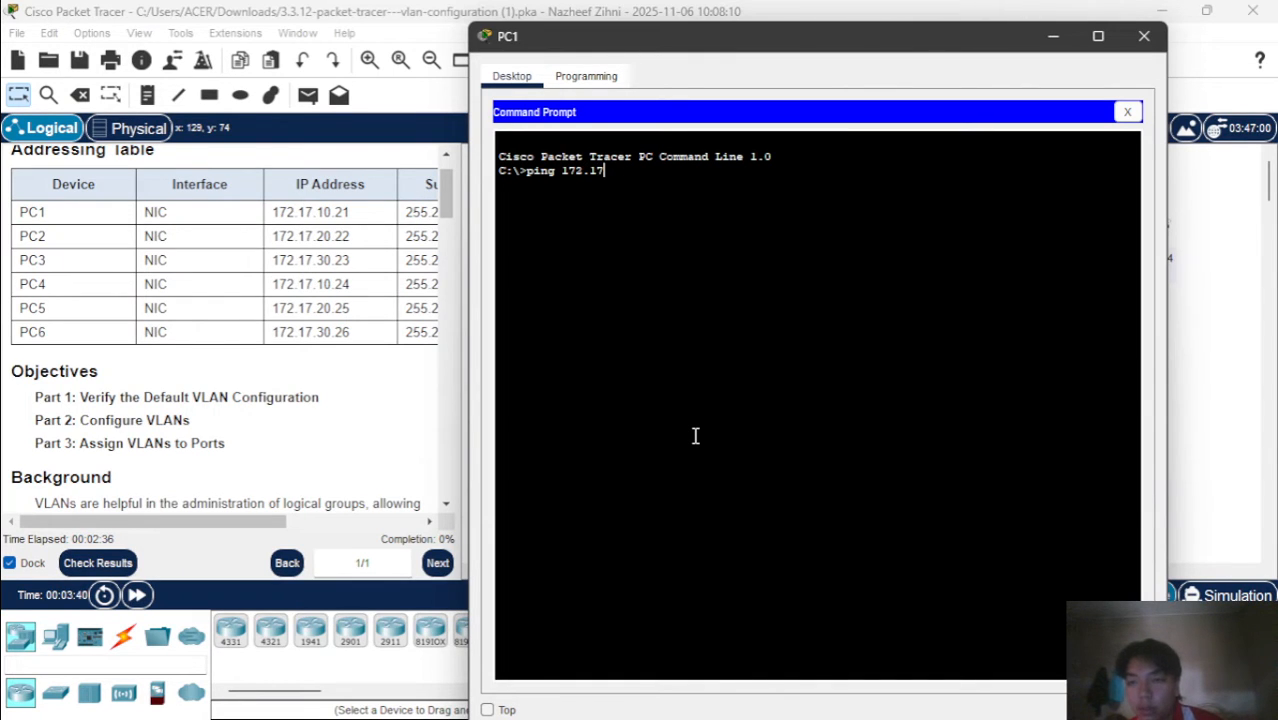
text(.)
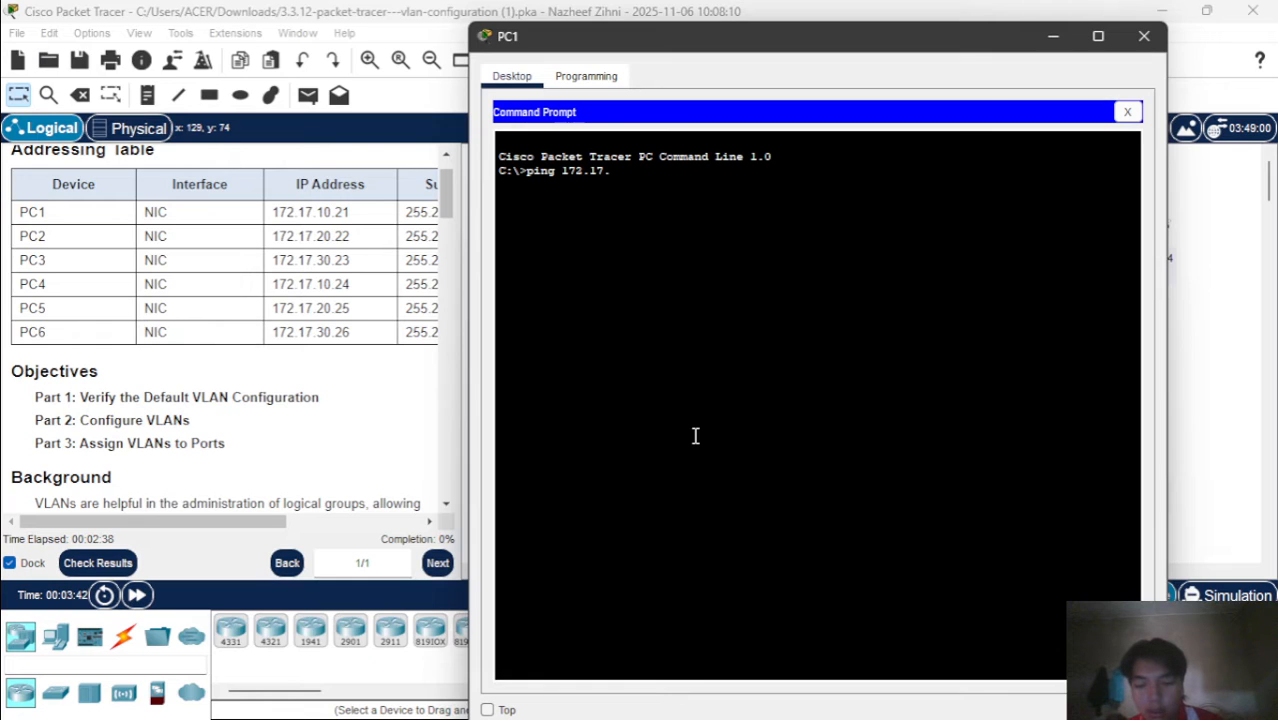
text(30.)
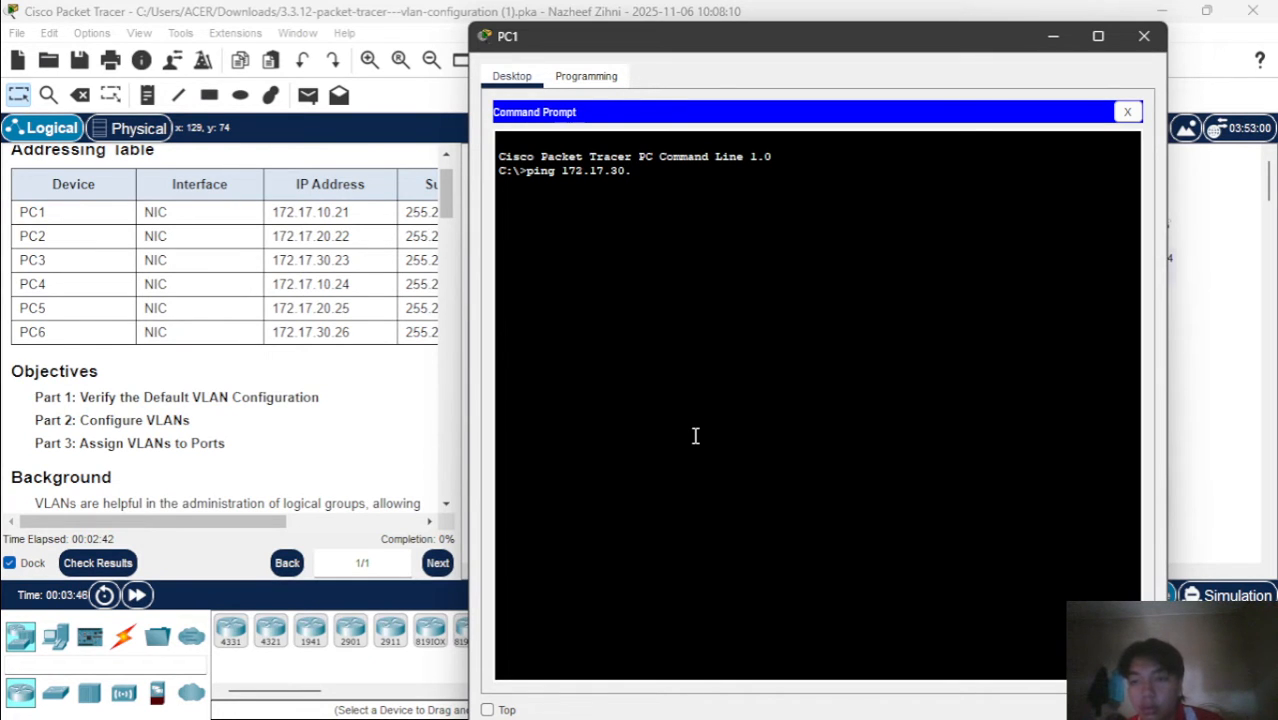
text(2)
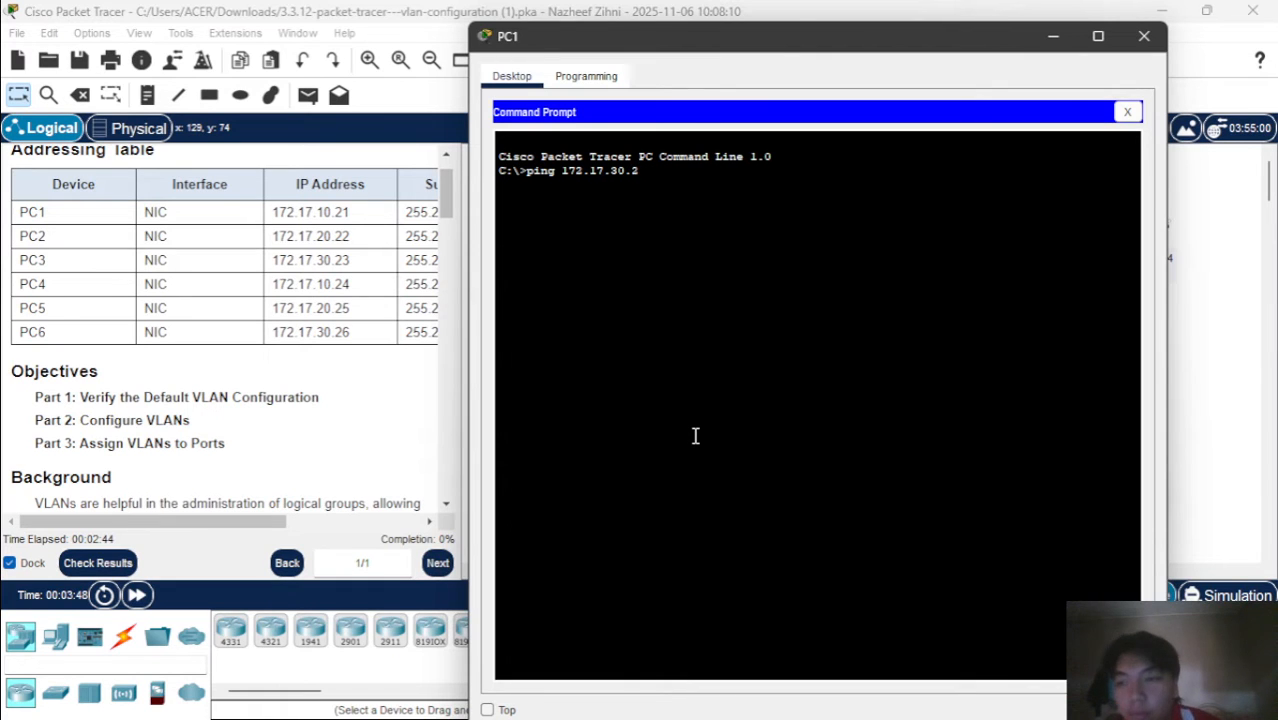
key(Left)
key(Left)
key(Left)
key(BackSpace)
text(1)
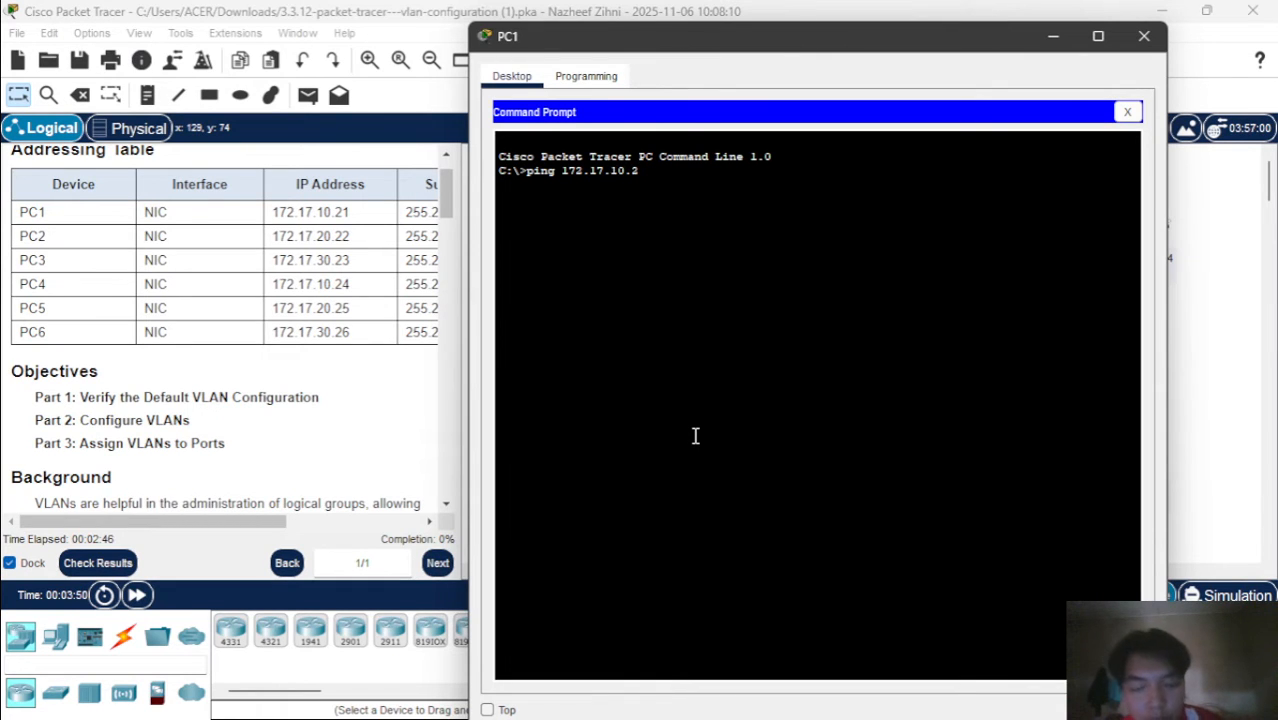
key(Right)
key(Right)
key(Right)
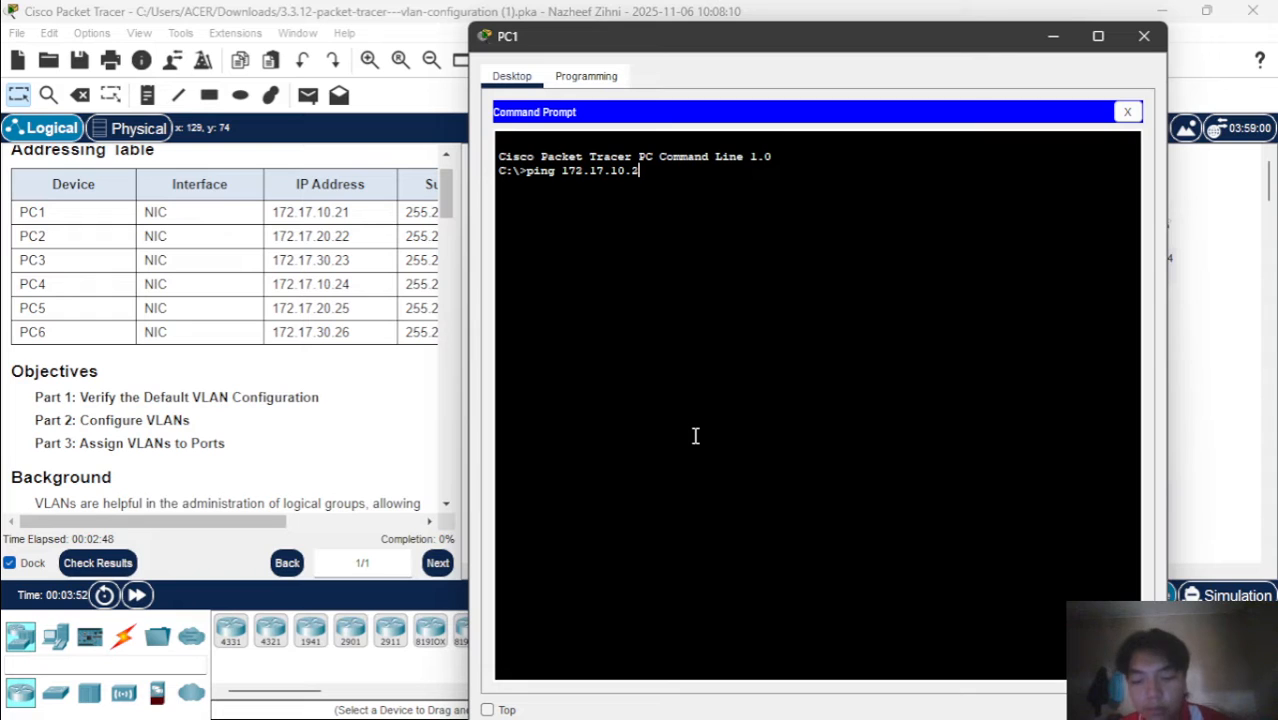
text(4)
key(Return)
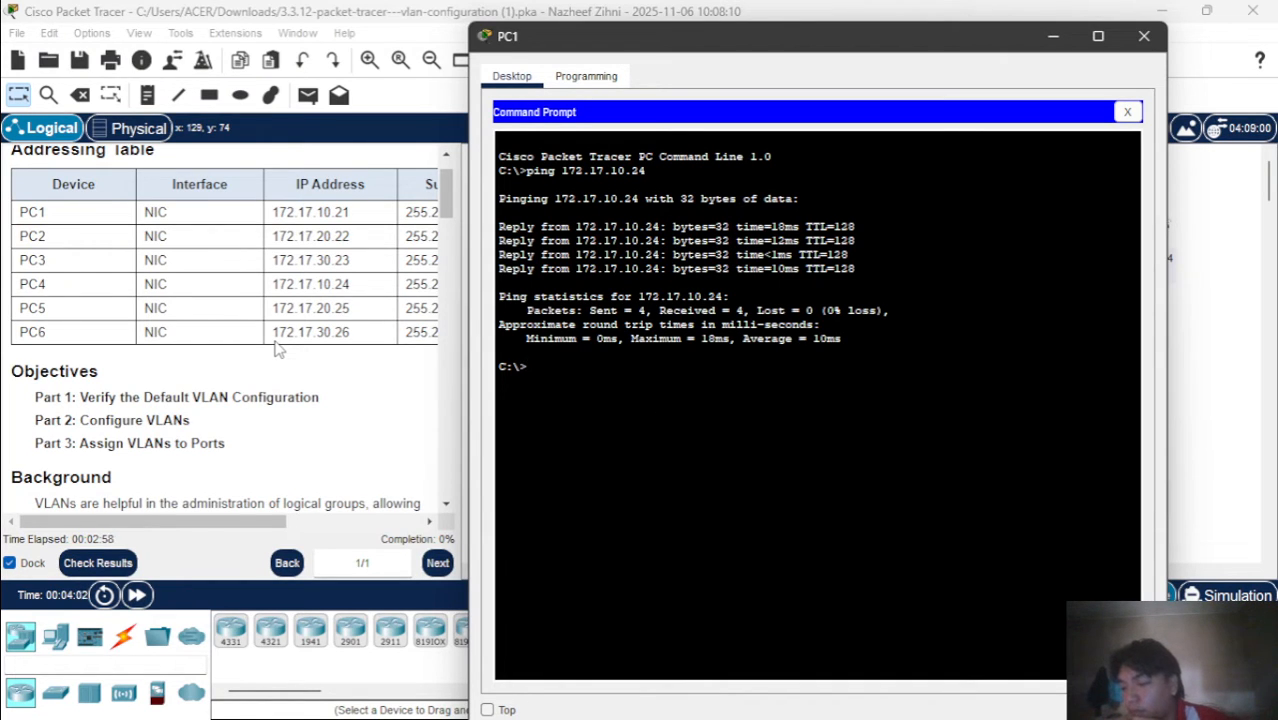
click(1144, 36)
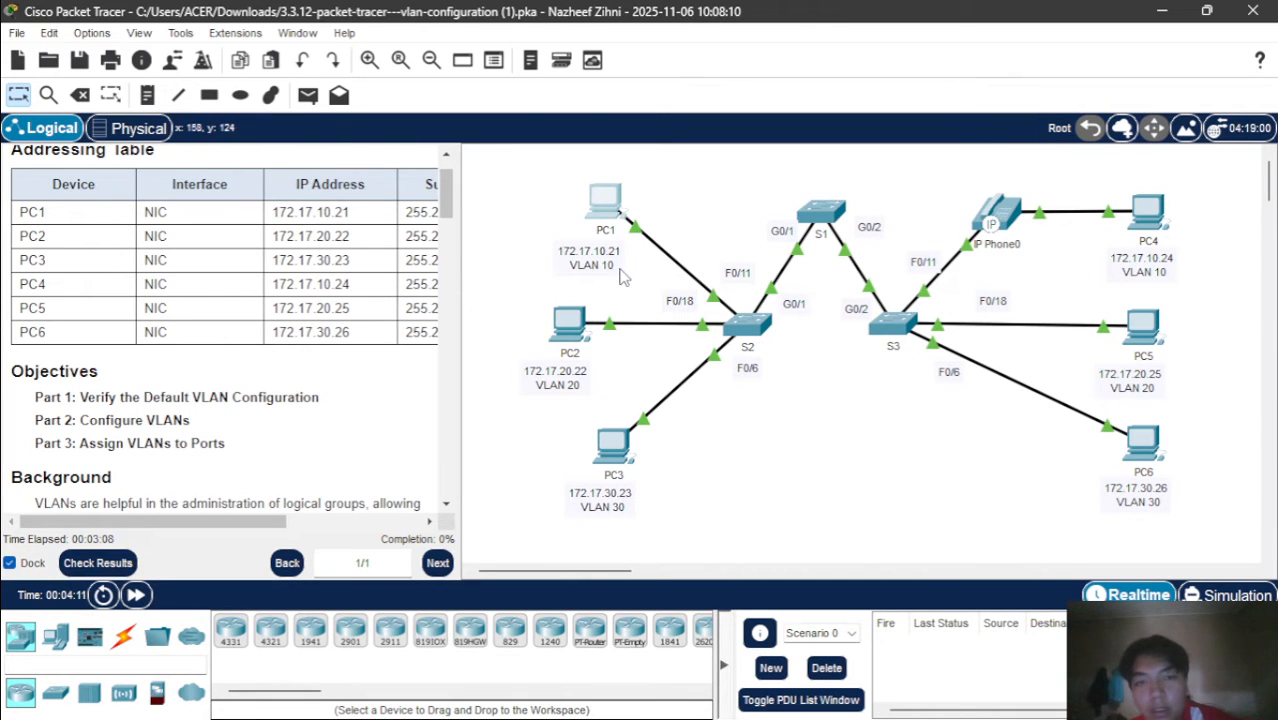
Send a simple PDU from PC2 to PC5 to test the VLAN 20 pair listed in Step 2
scroll(312, 402, down, 5)
scroll(312, 402, down, 3)
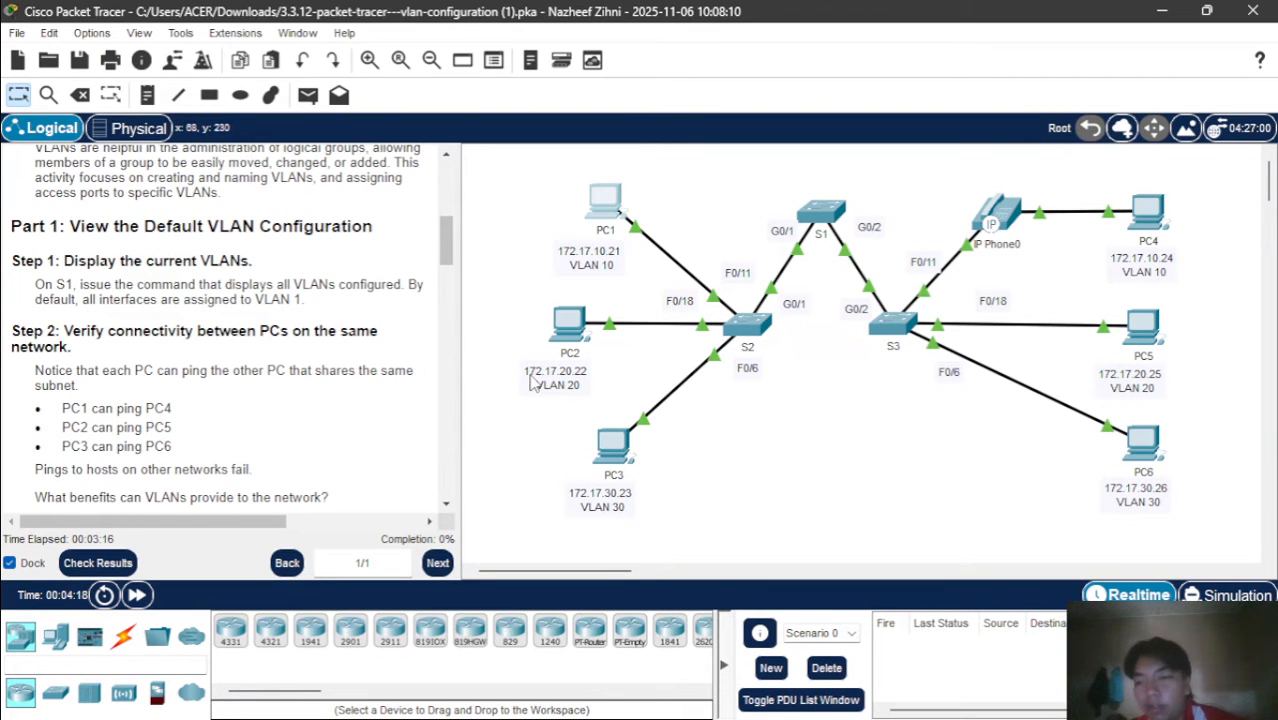
scroll(320, 408, down, 2)
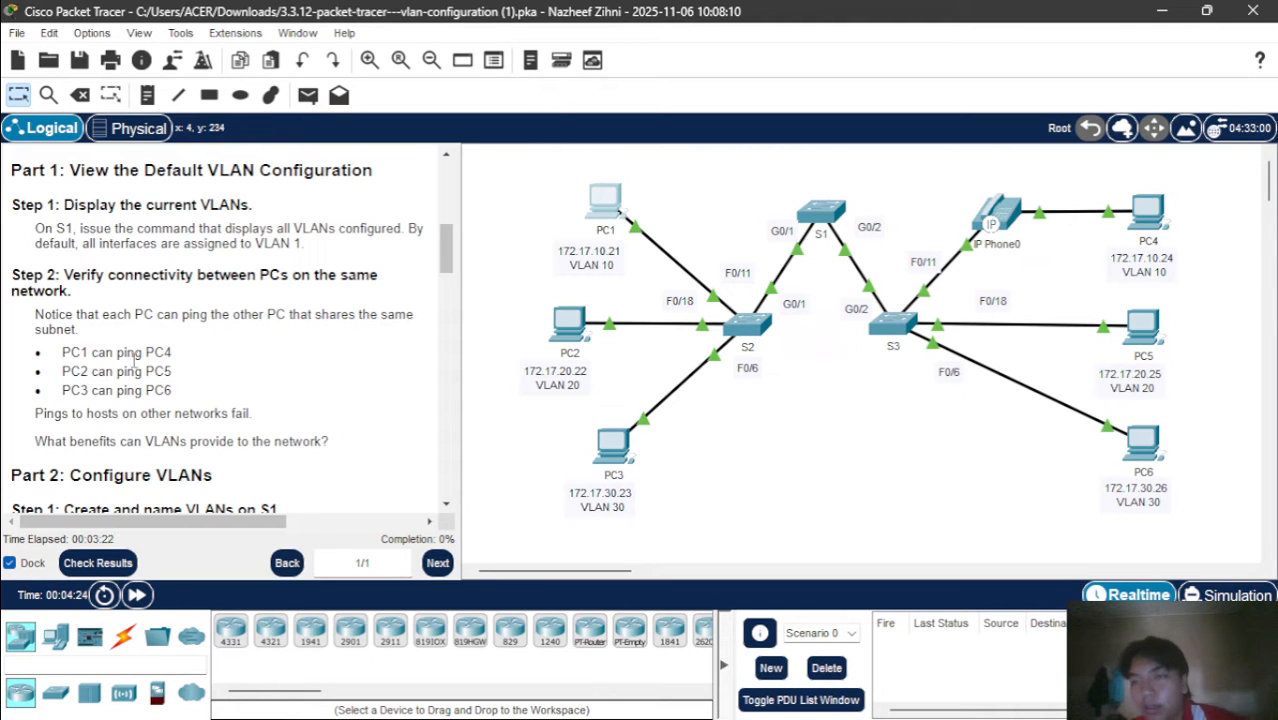
click(310, 98)
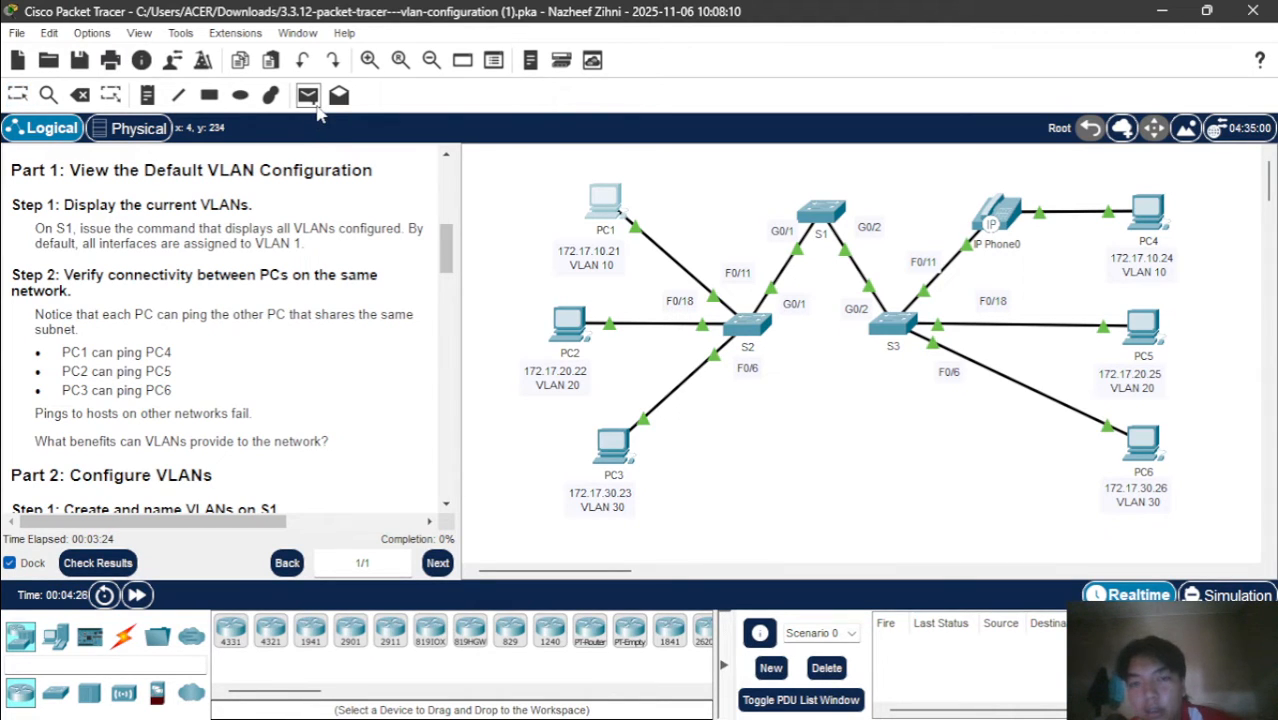
click(556, 308)
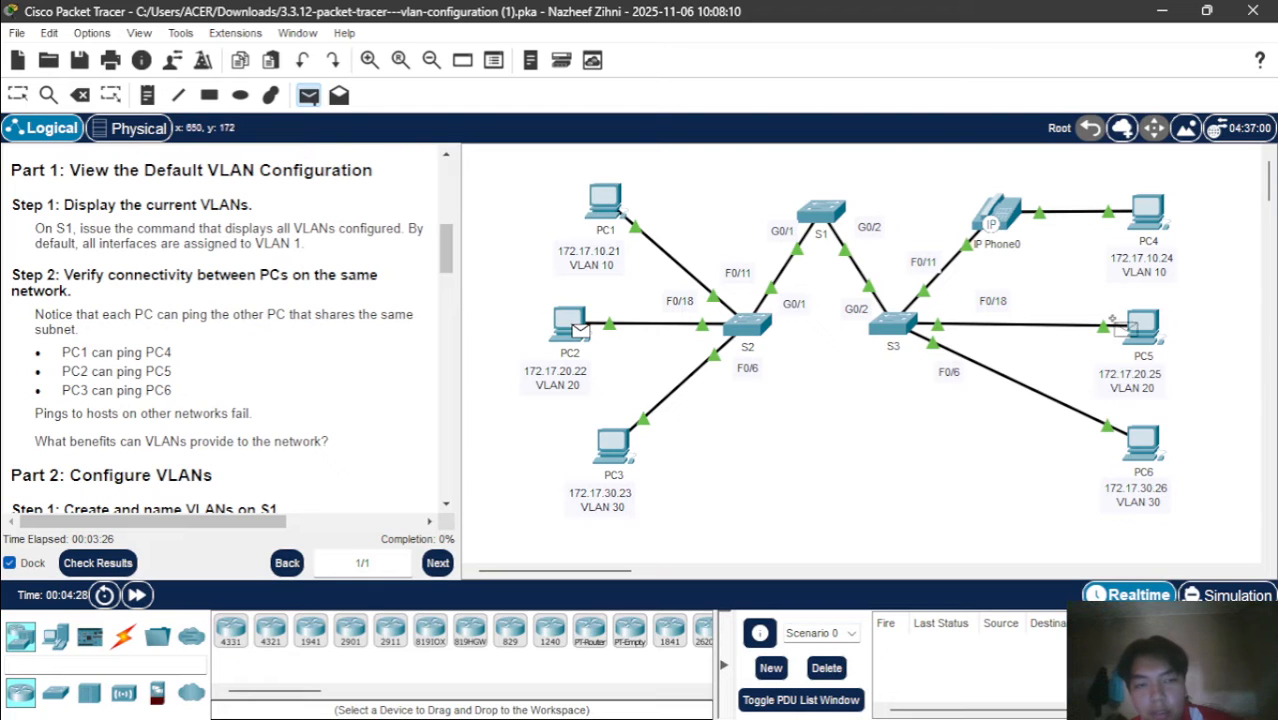
click(1156, 338)
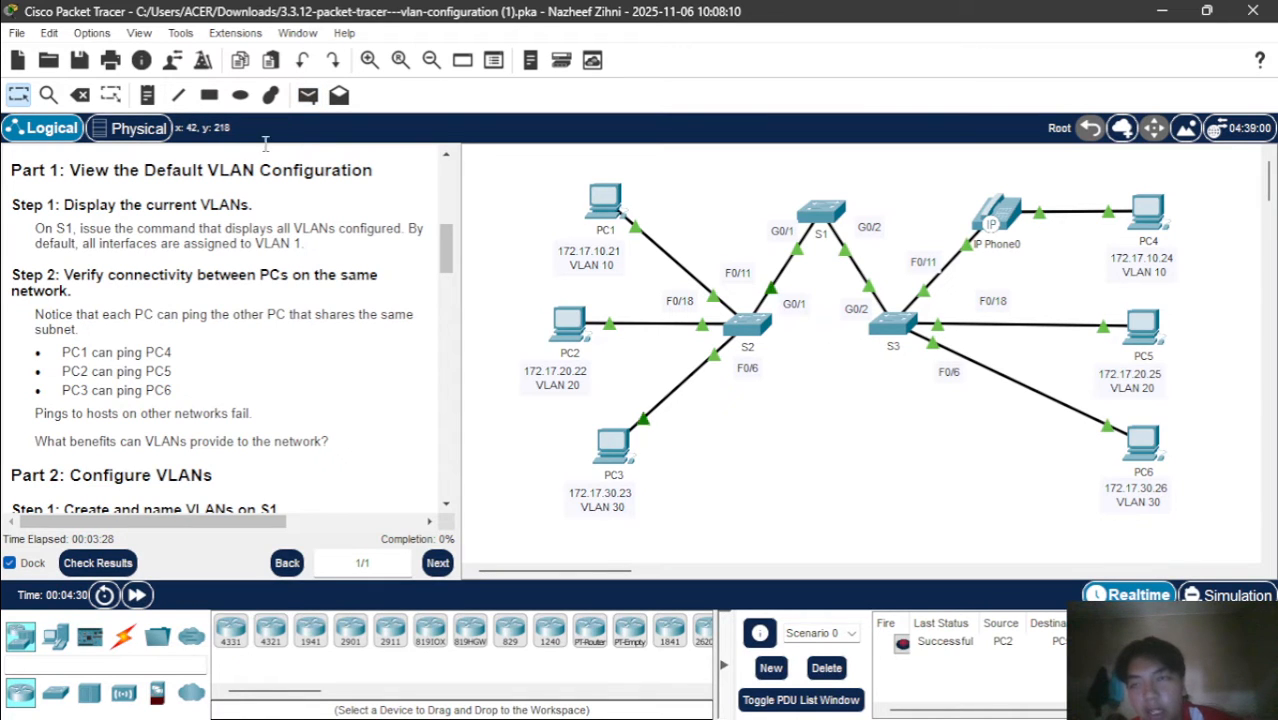
Send a simple PDU from PC3 to PC6 to test connectivity between the VLAN 30 hosts
click(307, 95)
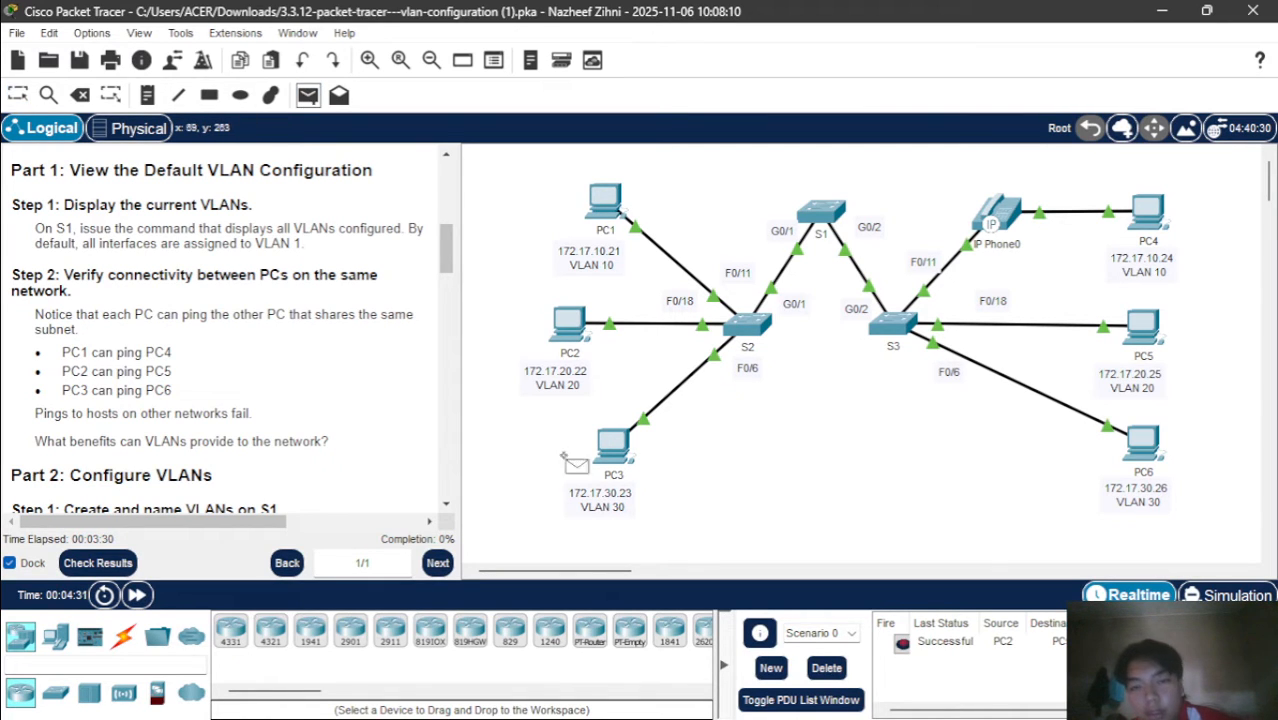
click(614, 447)
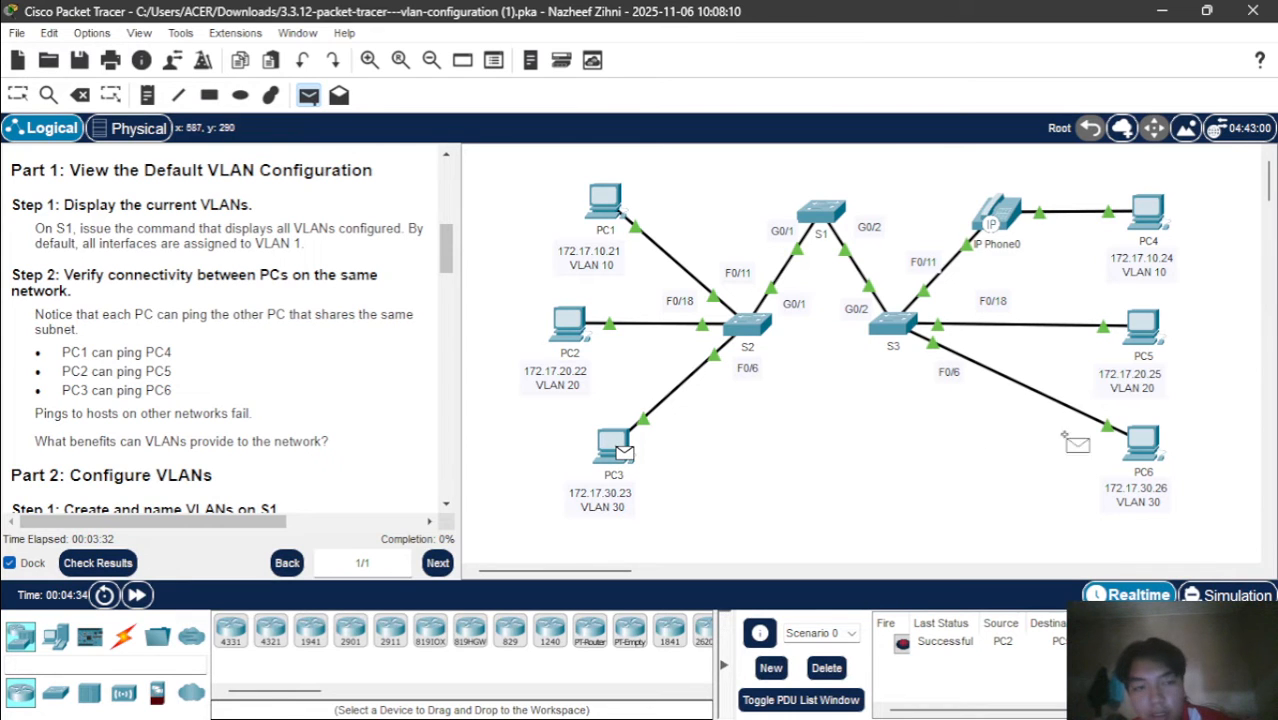
click(1150, 450)
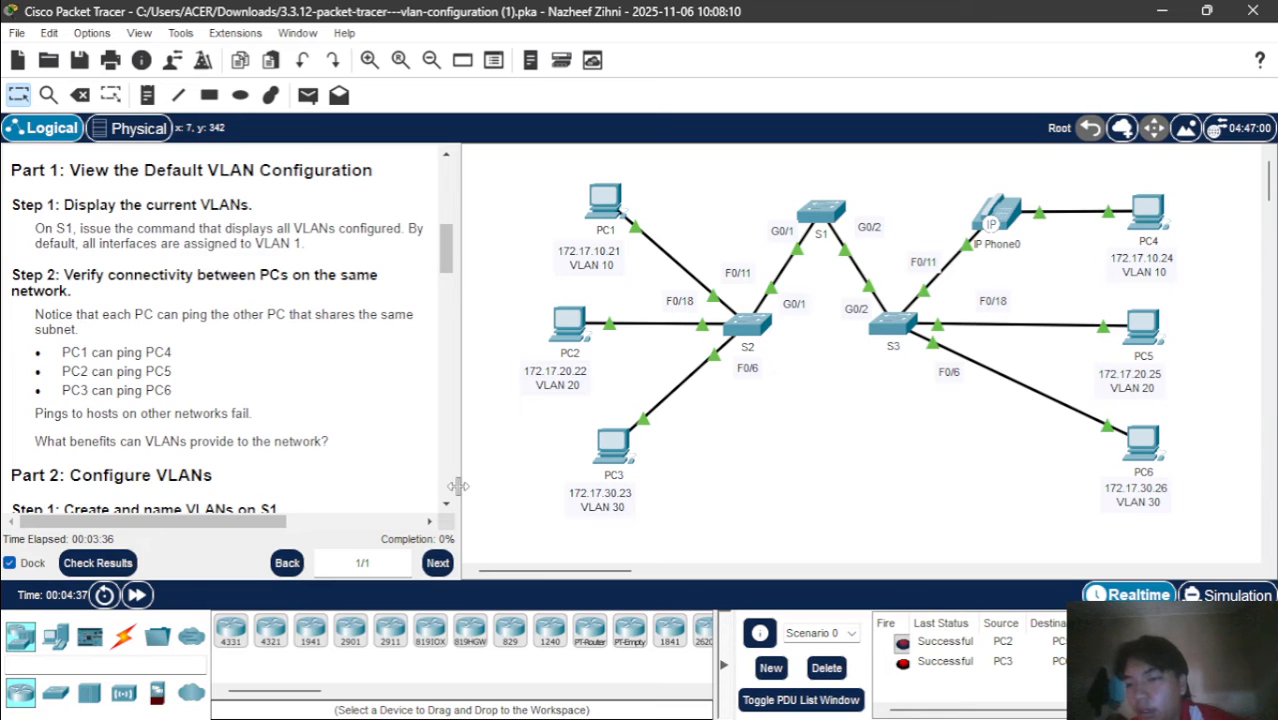
For Part 2 Step 1, open the command line of switch S1 and enter global configuration mode with conf t
double_click(328, 229)
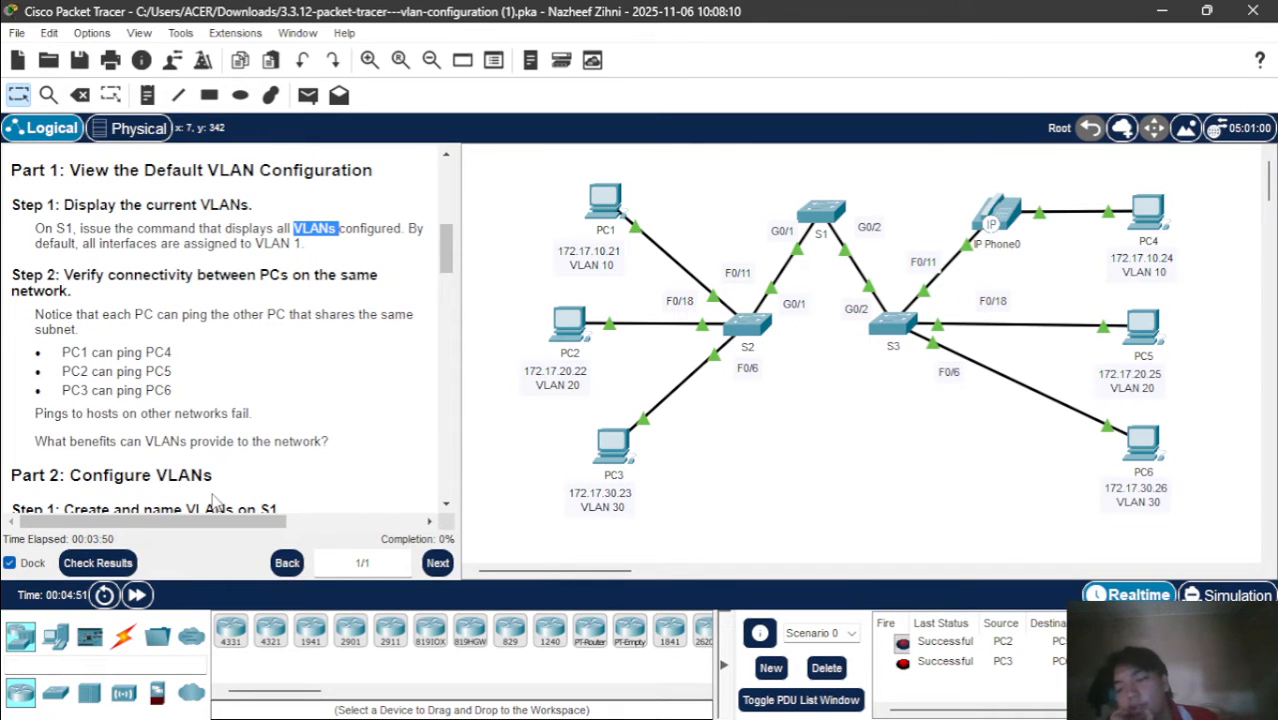
scroll(212, 503, down, 3)
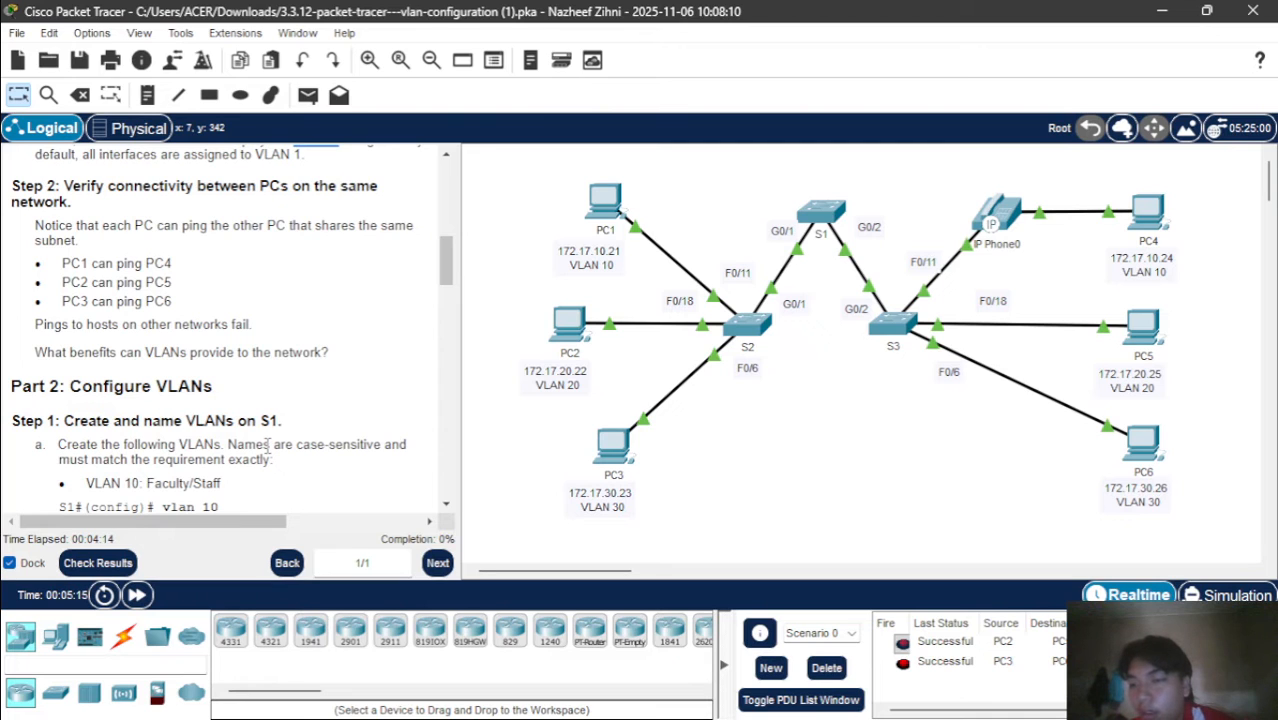
scroll(268, 447, down, 2)
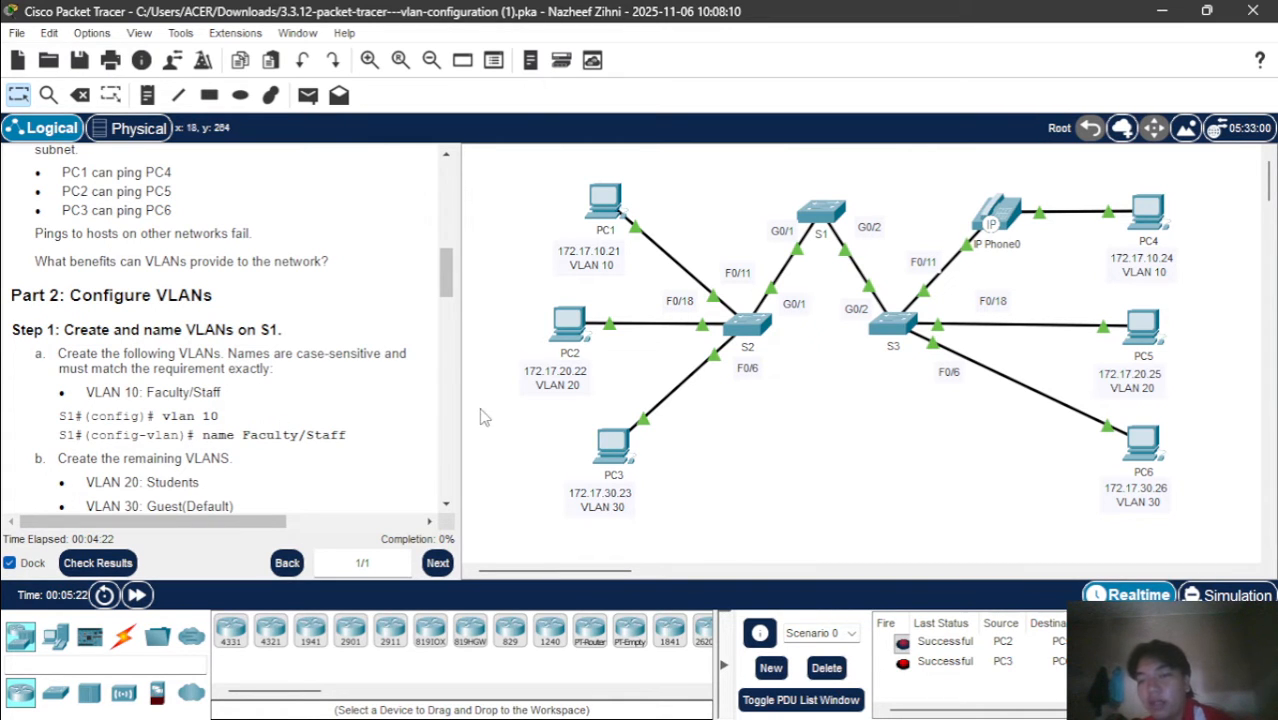
click(826, 214)
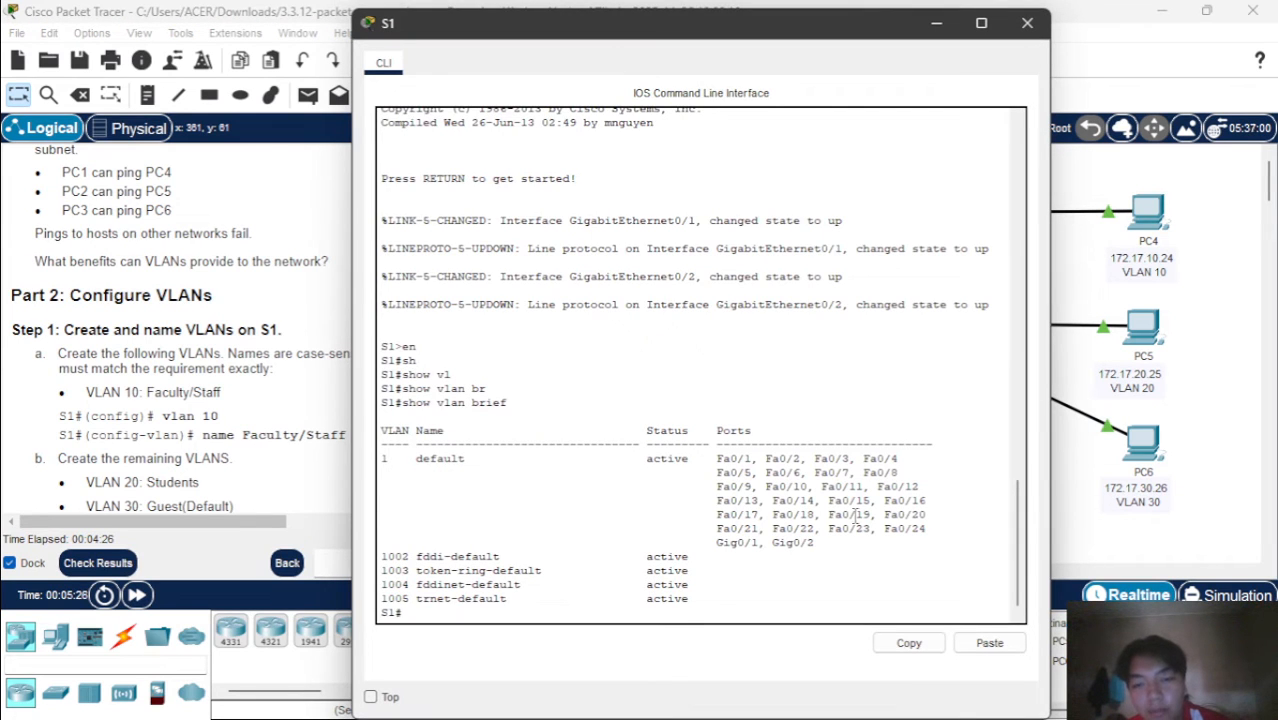
key(Return)
text(conf)
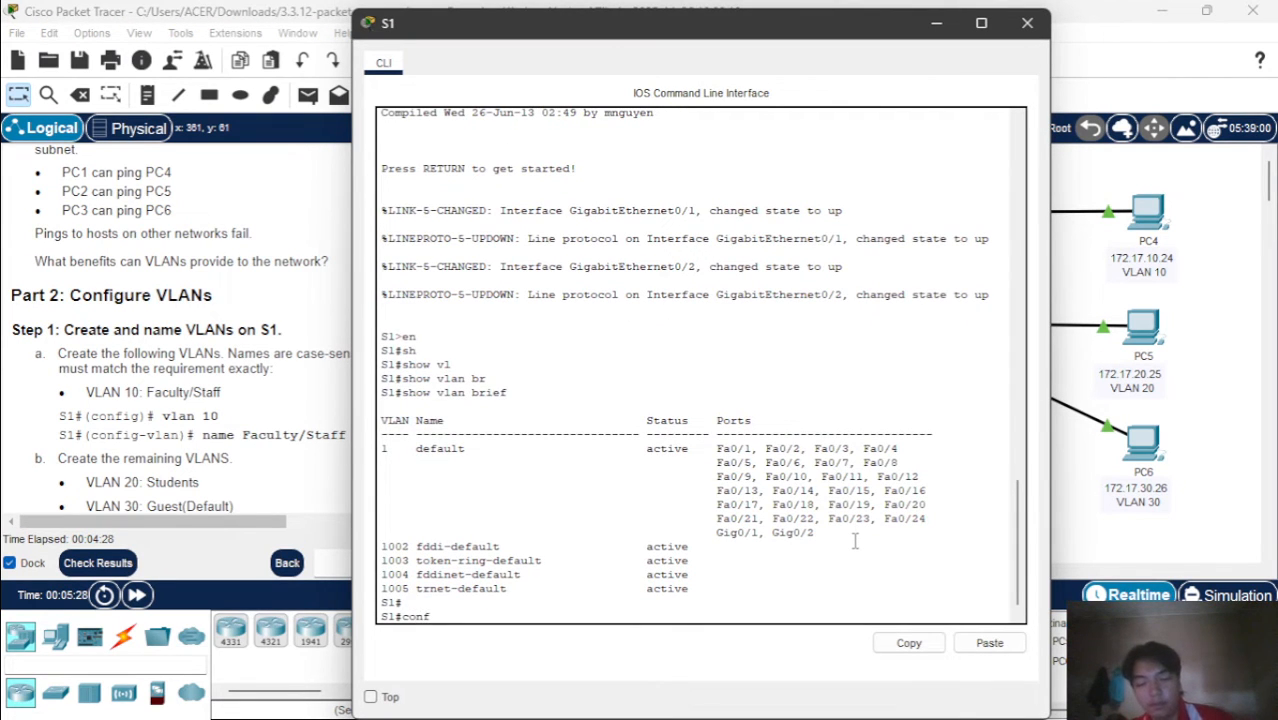
text( t)
key(Return)
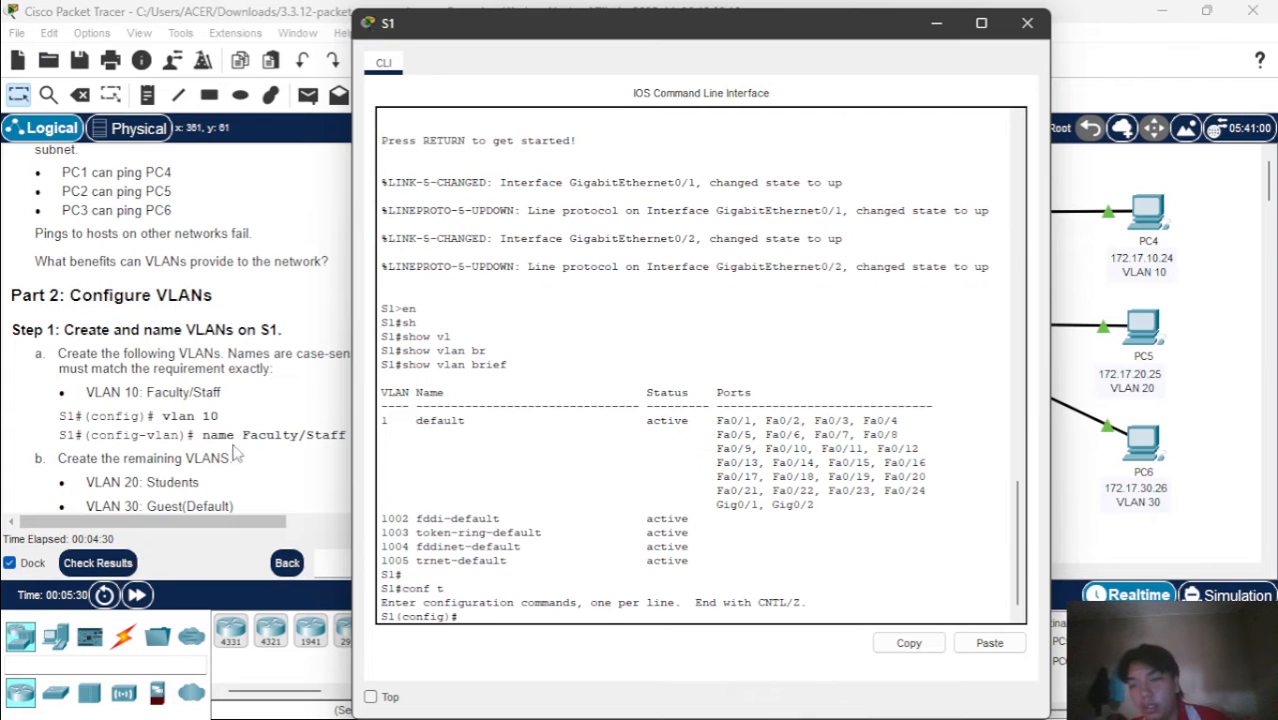
Create VLAN 10 on S1 with the command vlan 10
text(vl)
key(Tab)
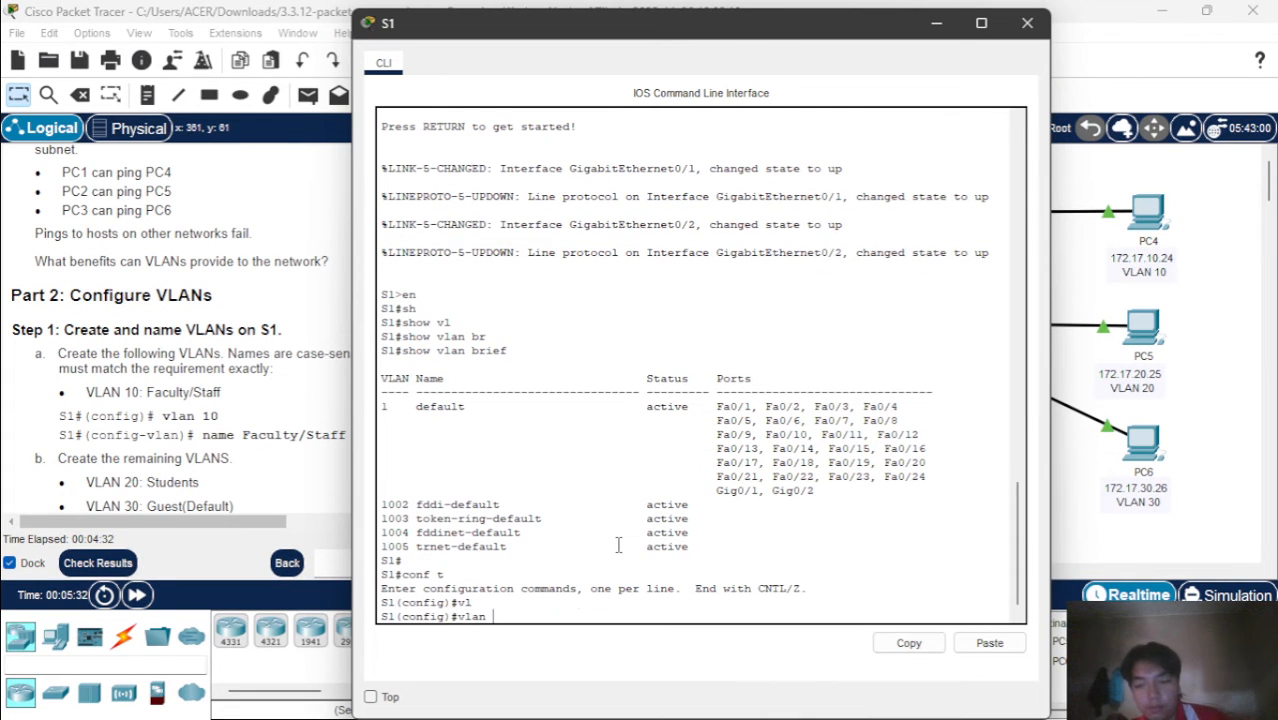
text(10)
key(Return)
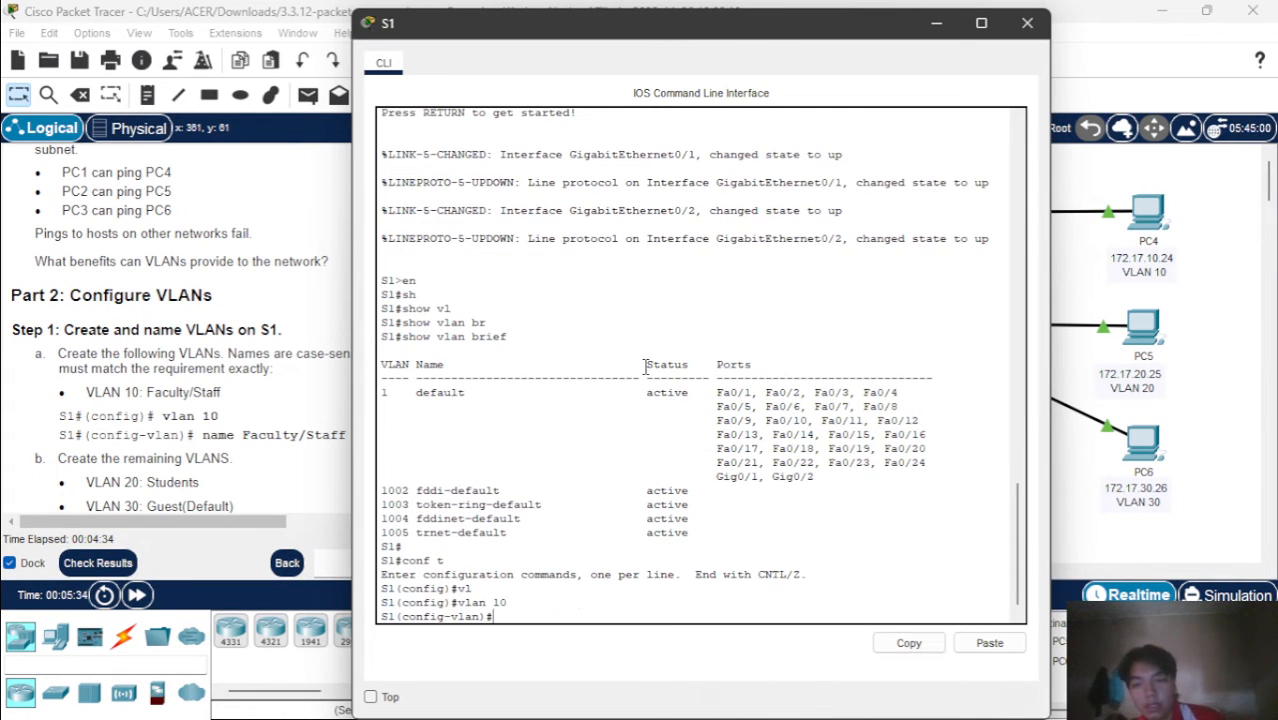
Name VLAN 10 Faculty/Staff on S1, moving the switch window clear of the instructions
text(nam)
key(Tab)
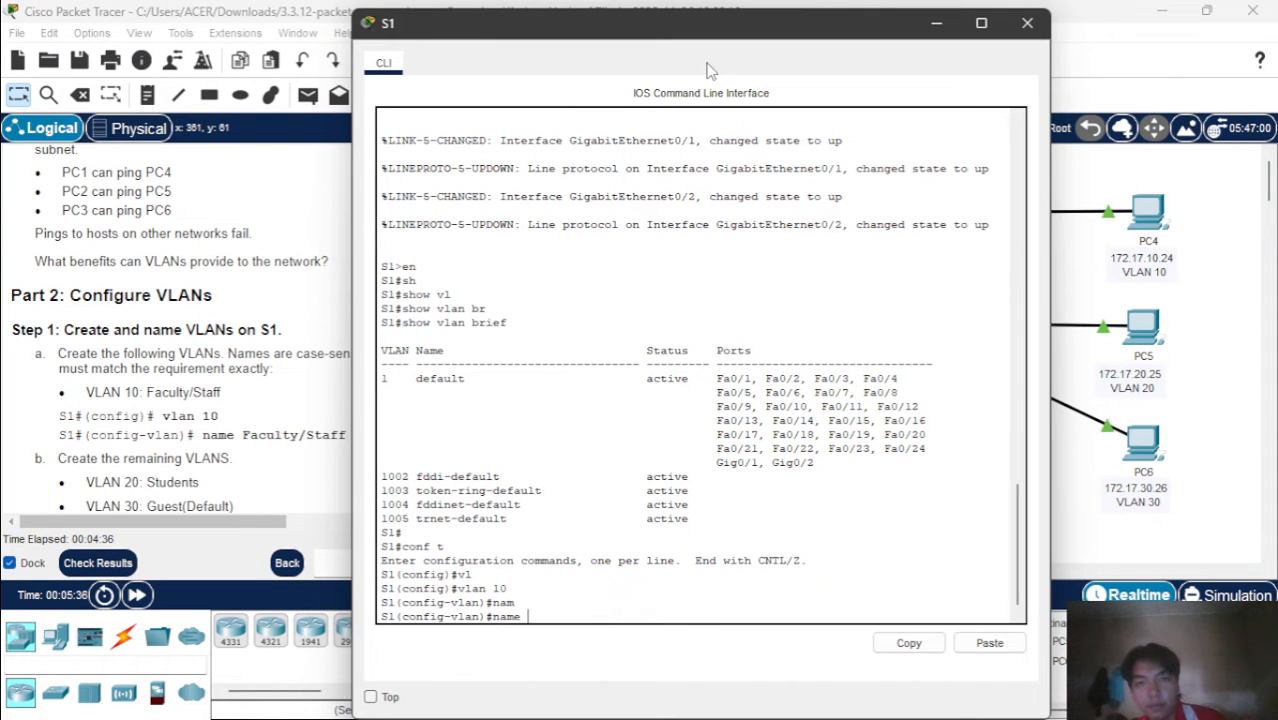
drag(703, 27, 766, 27)
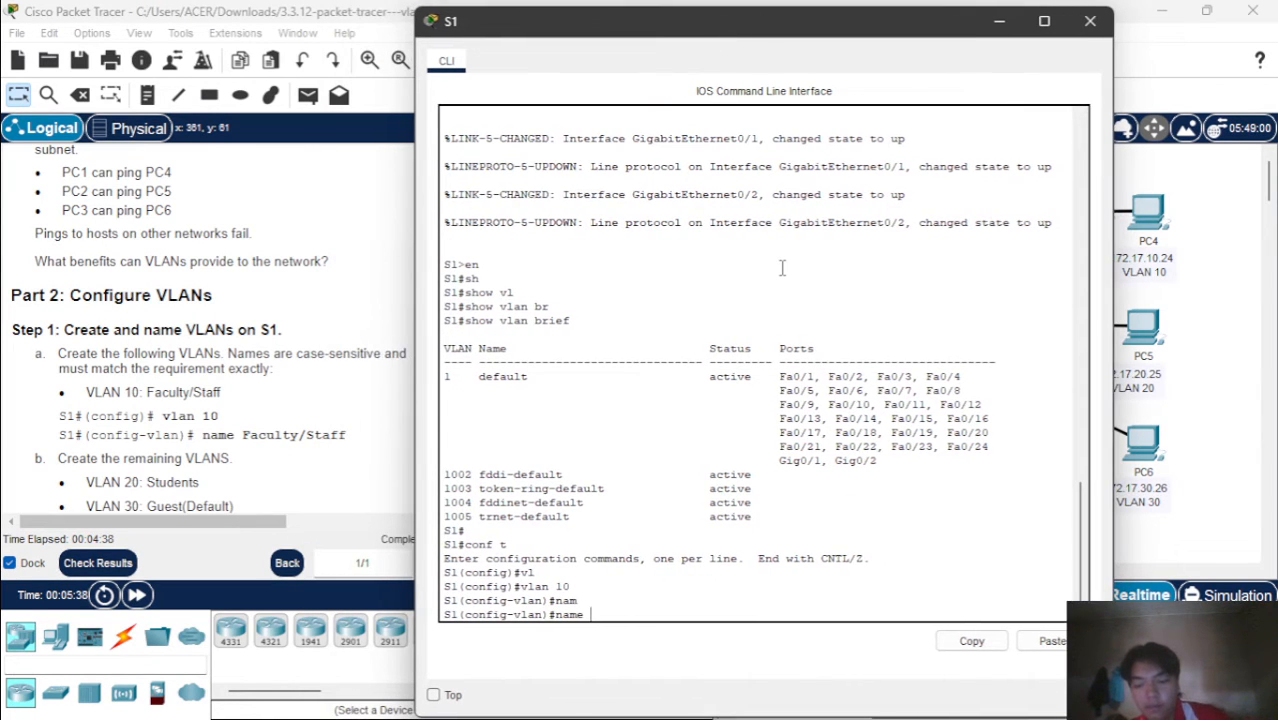
text(Facu)
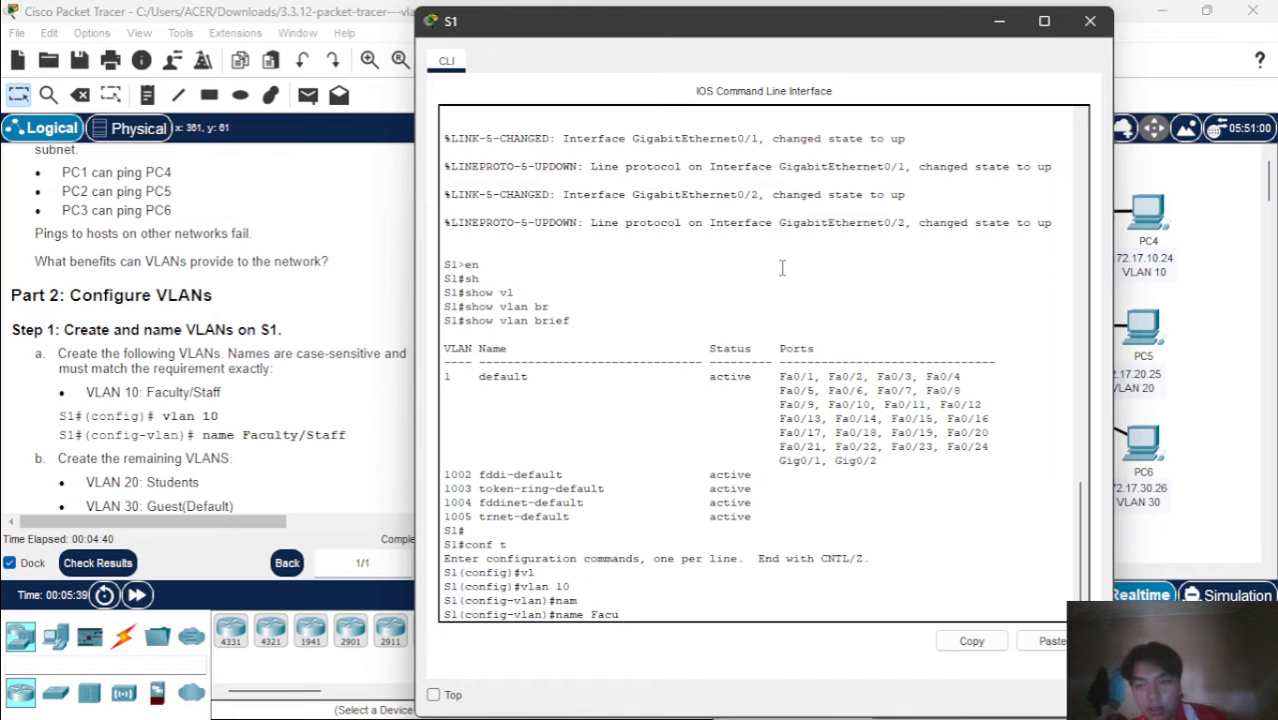
text(lty)
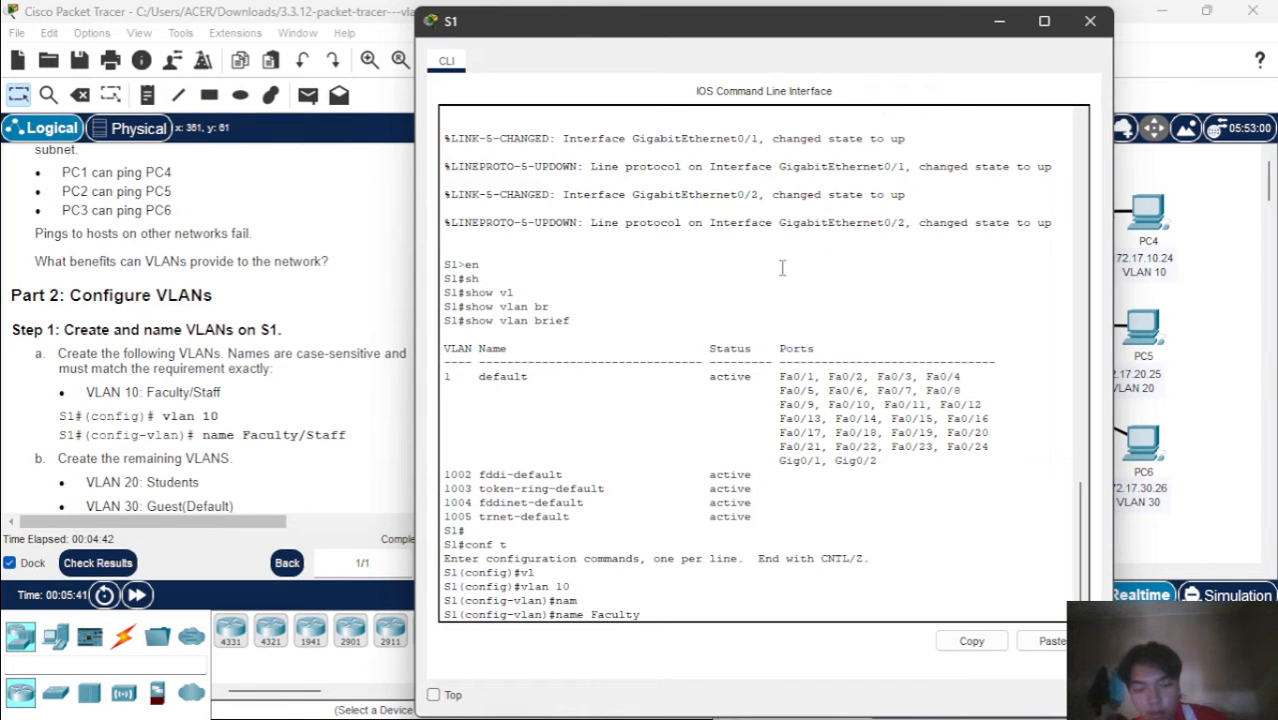
text(/S)
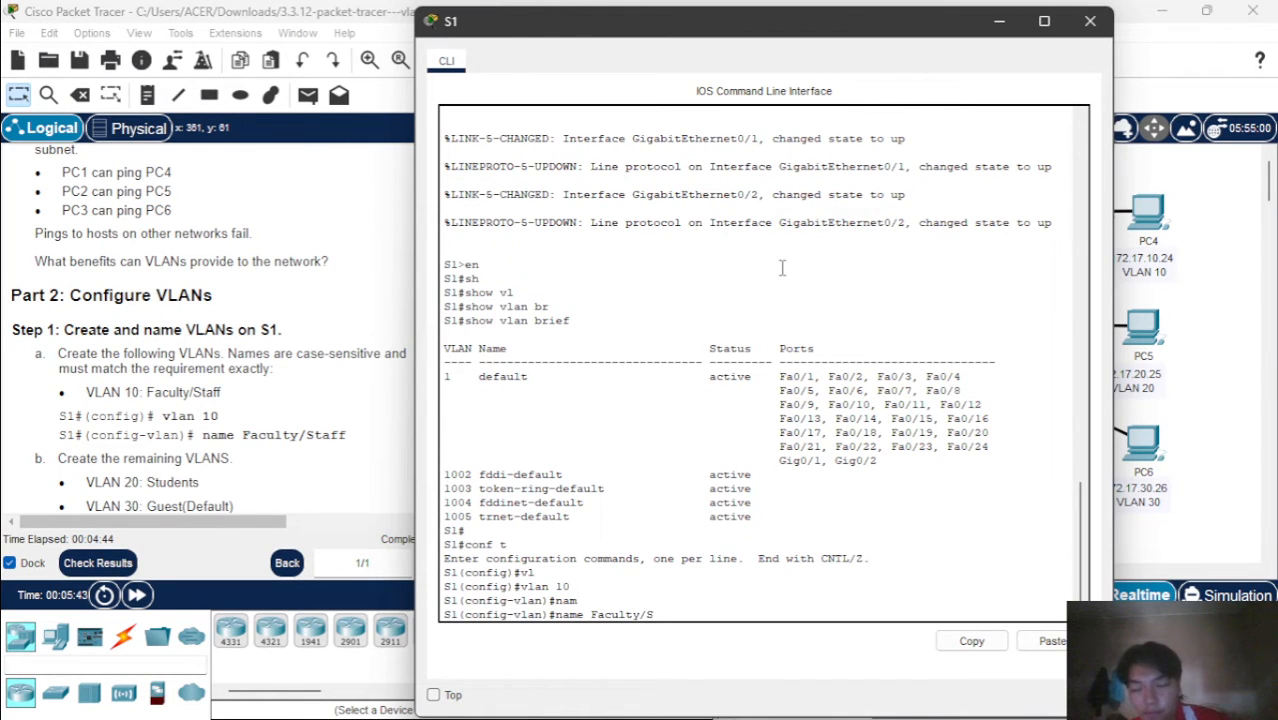
text(taff)
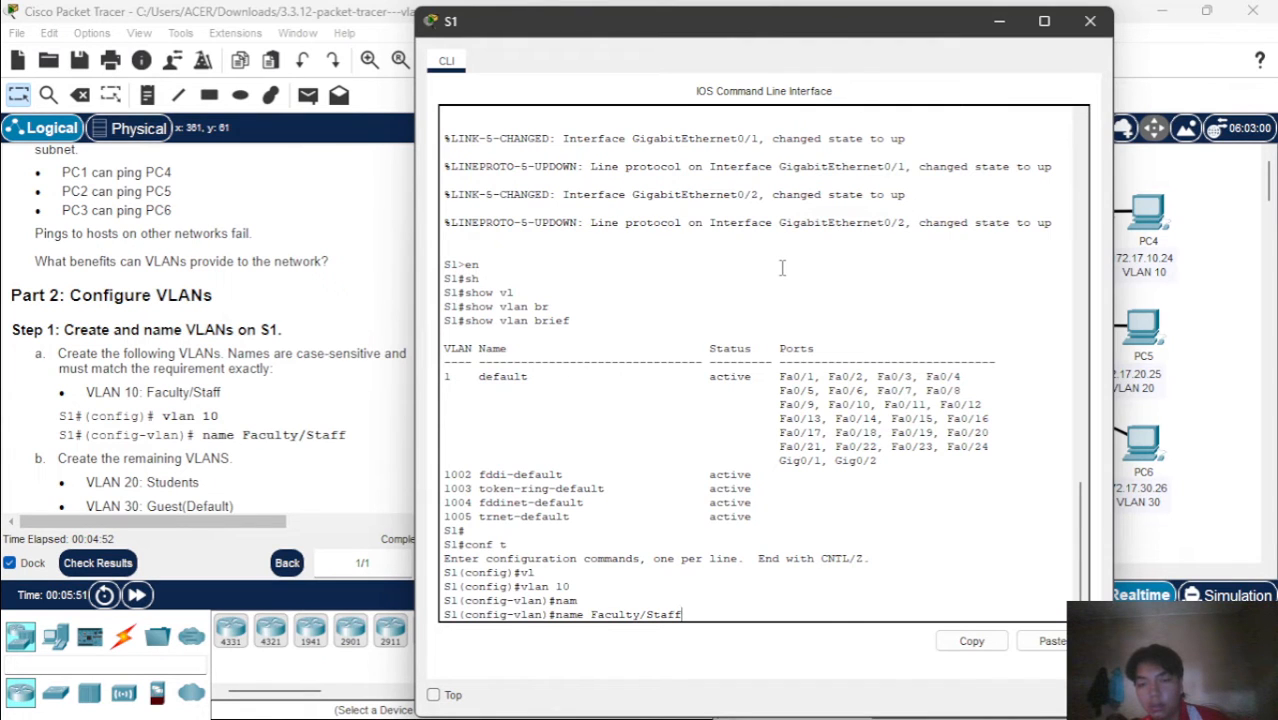
key(Return)
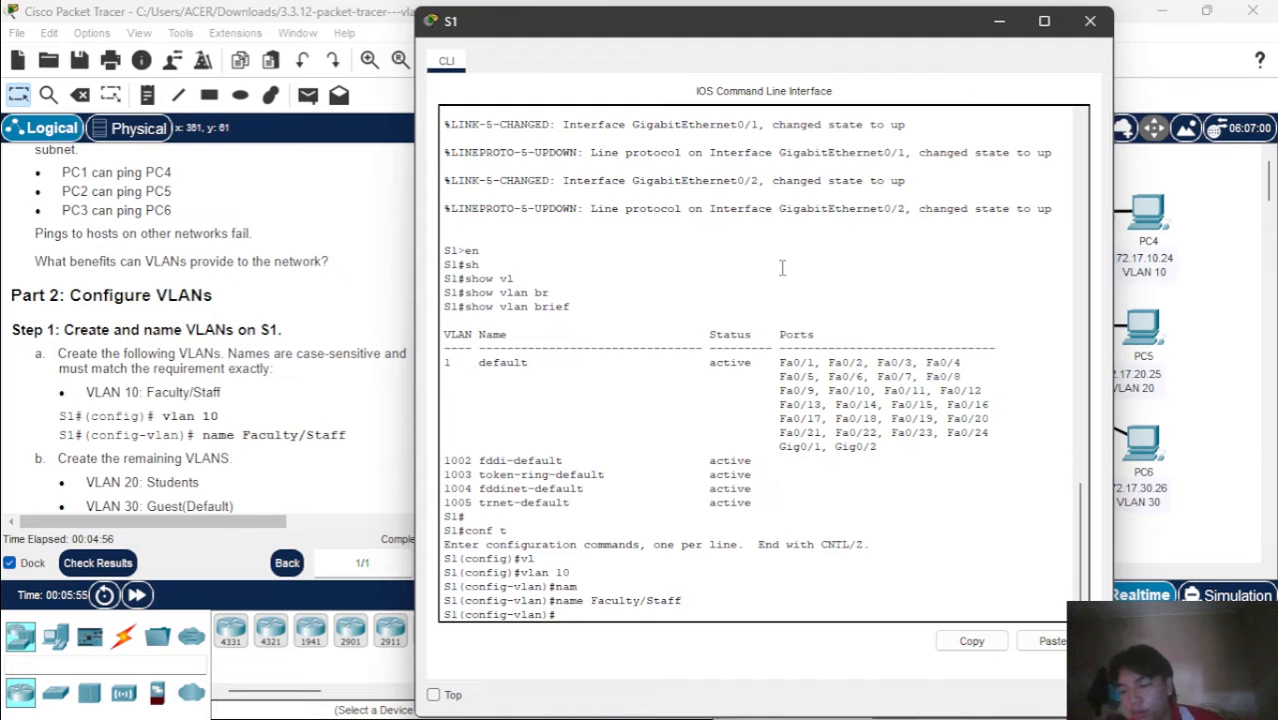
Create VLAN 20 on S1 with the command vlan 20
text(vla)
key(Tab)
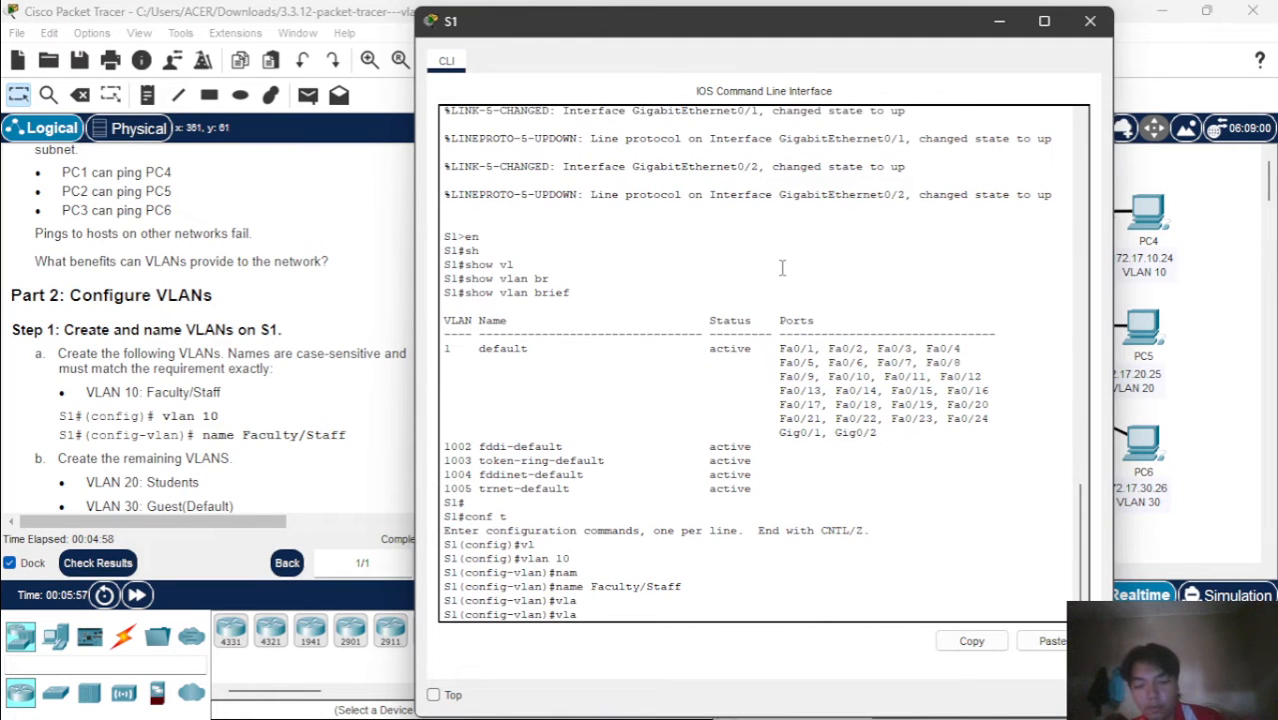
text(n 20)
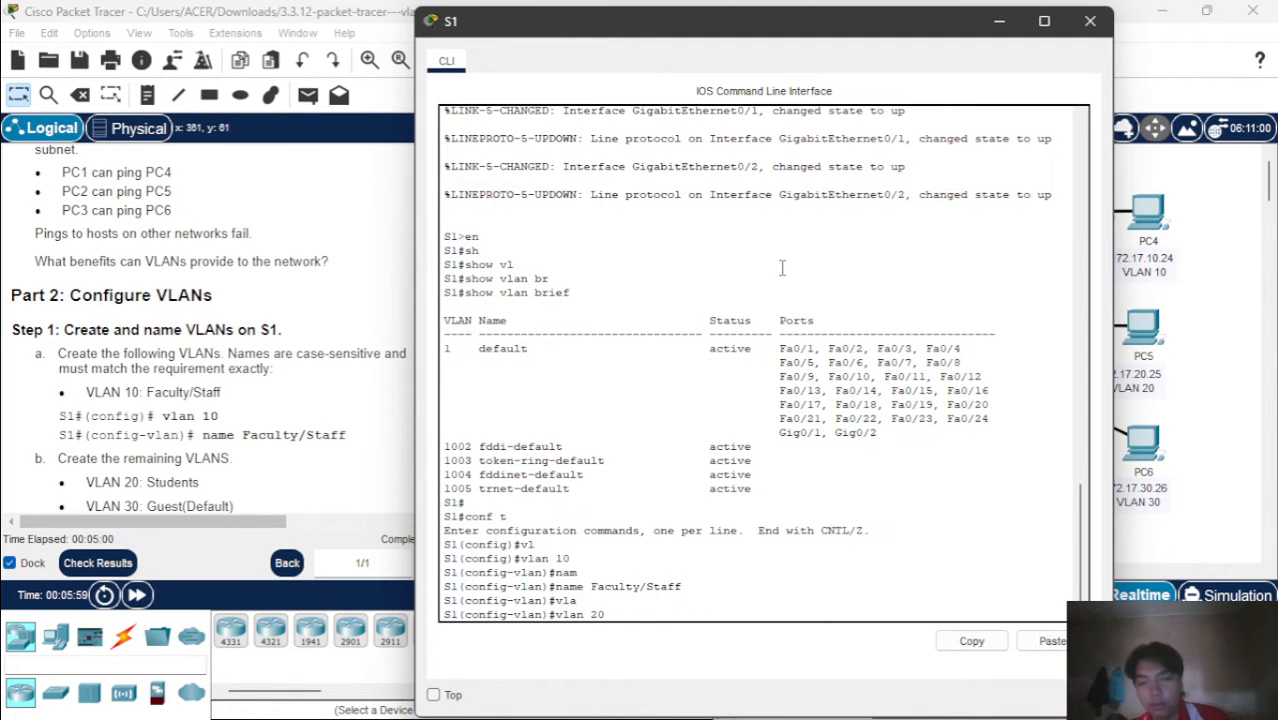
key(Return)
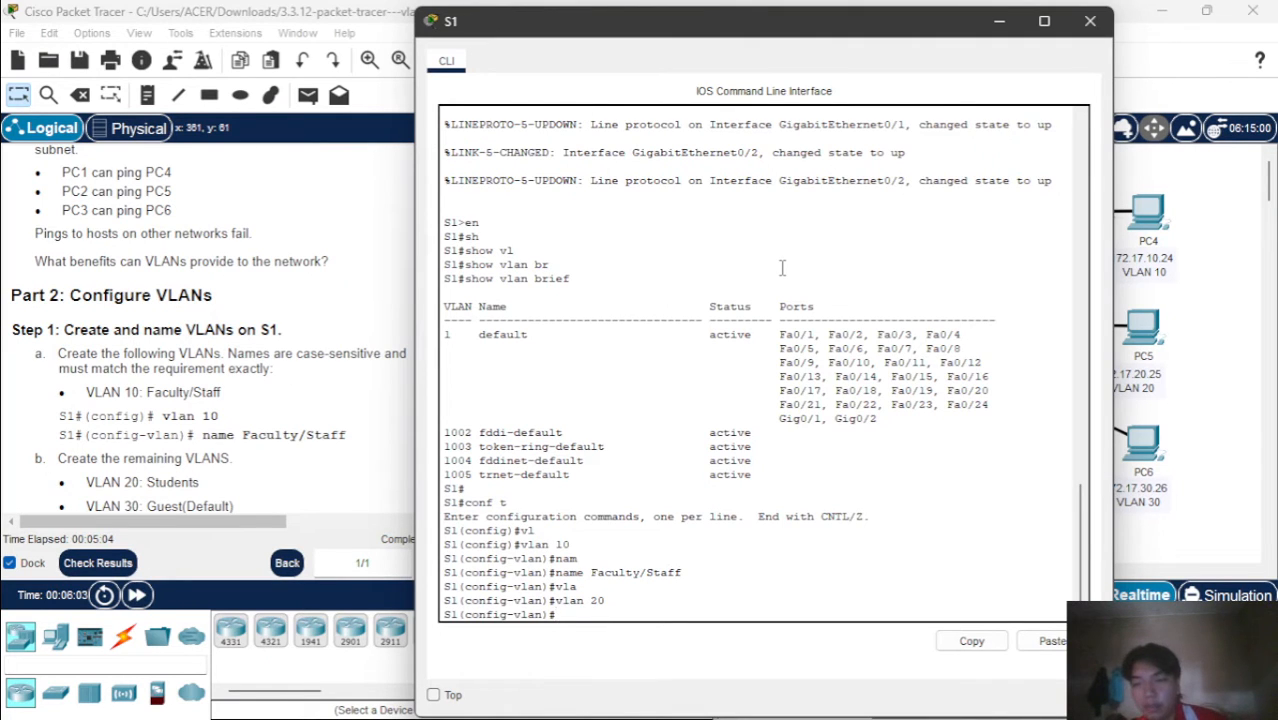
Name VLAN 20 Students on S1, moving the switch window clear of the activity instructions
text(na)
key(Tab)
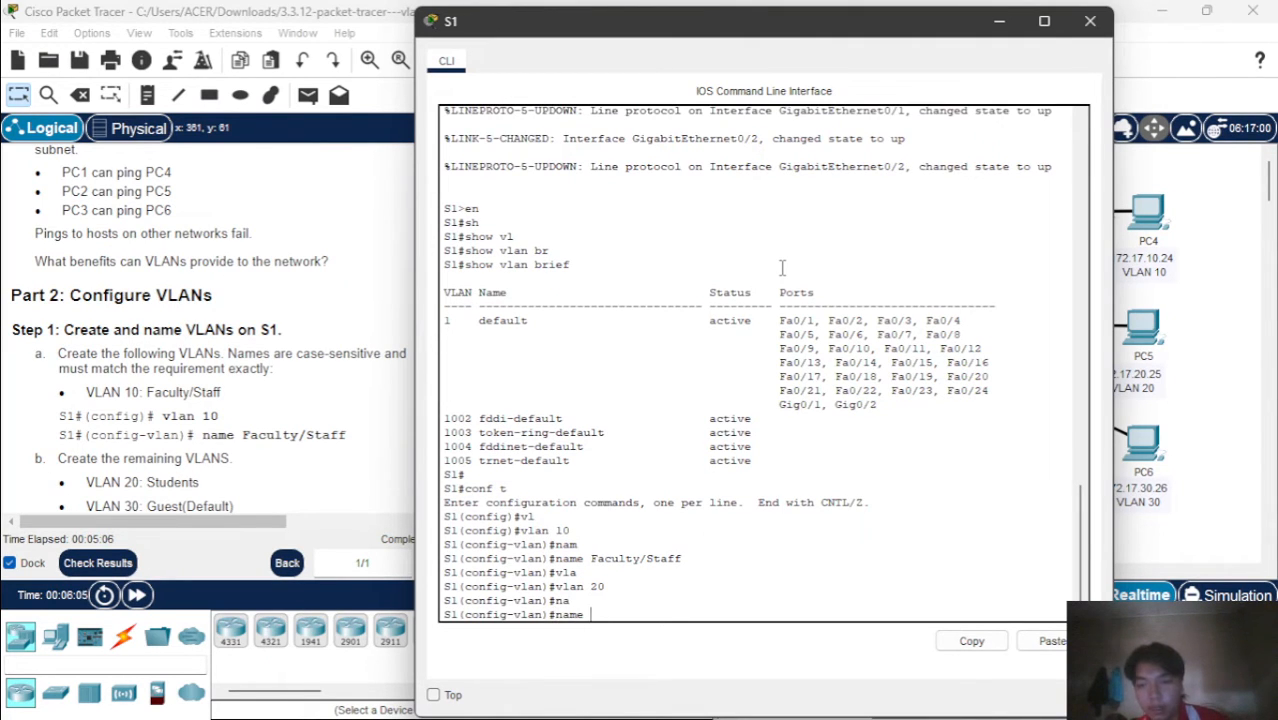
scroll(352, 392, down, 3)
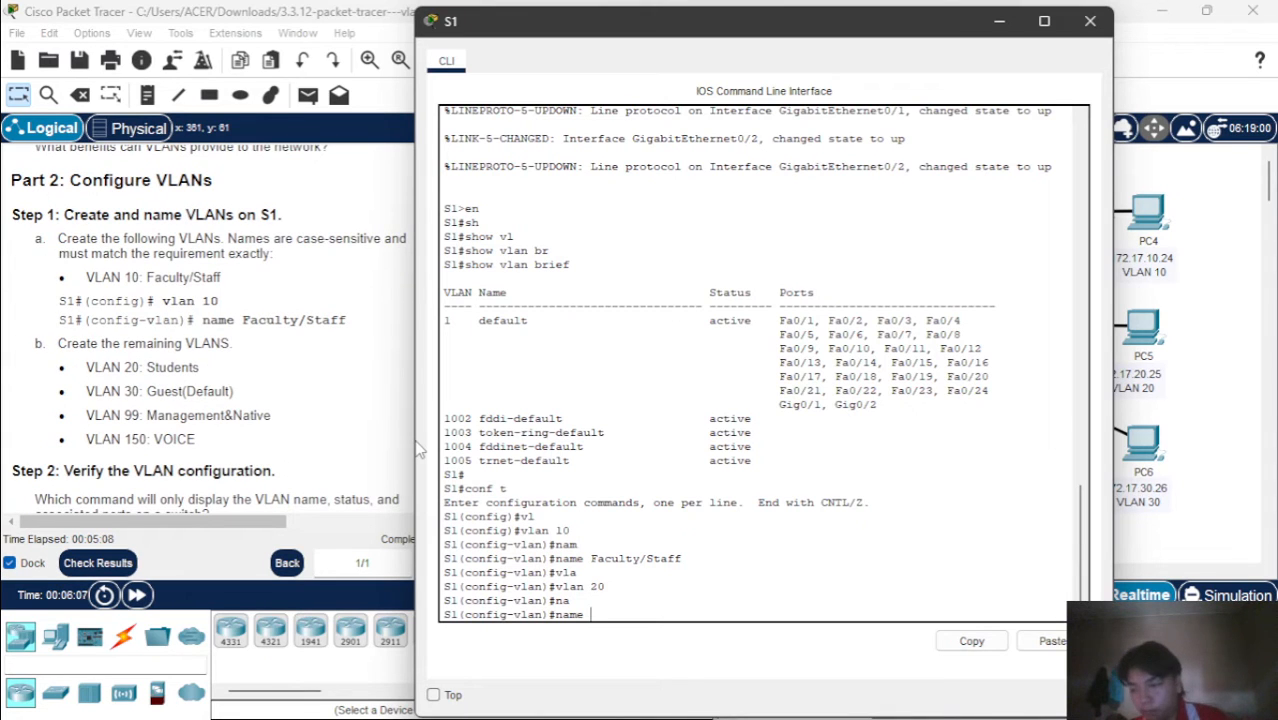
text(S)
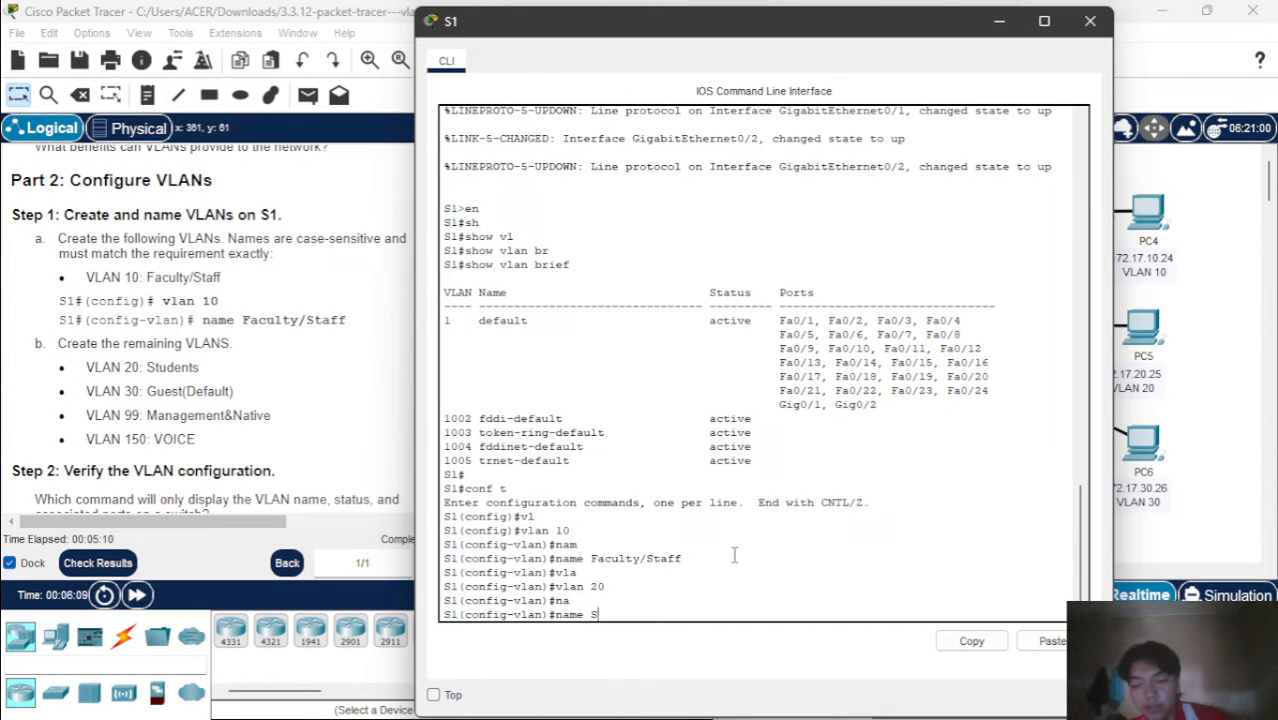
text(tuden)
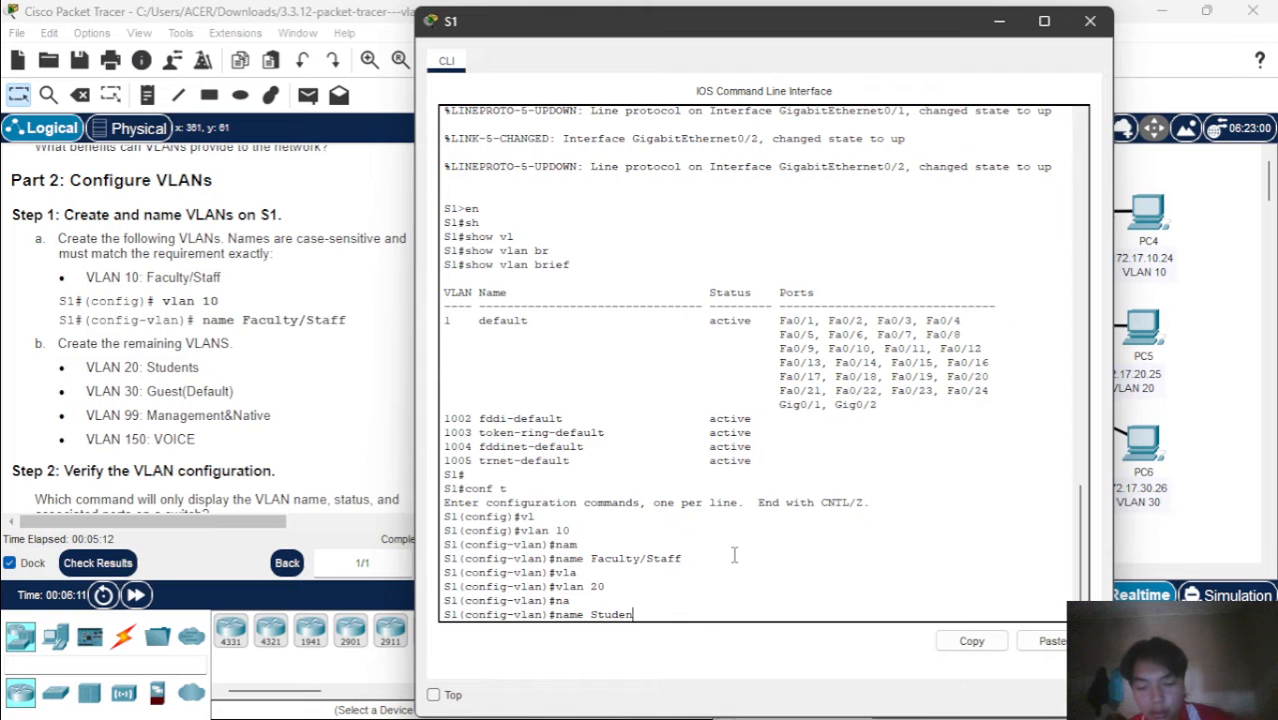
text(ts)
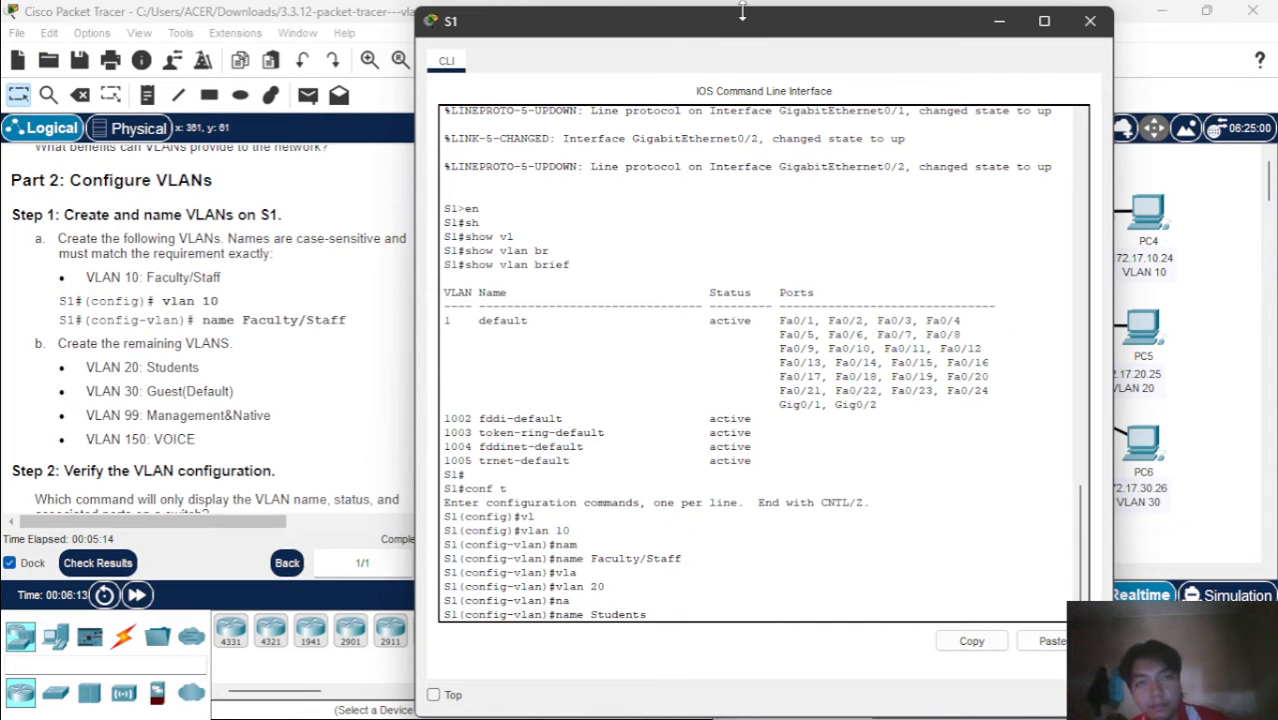
drag(742, 10, 862, 22)
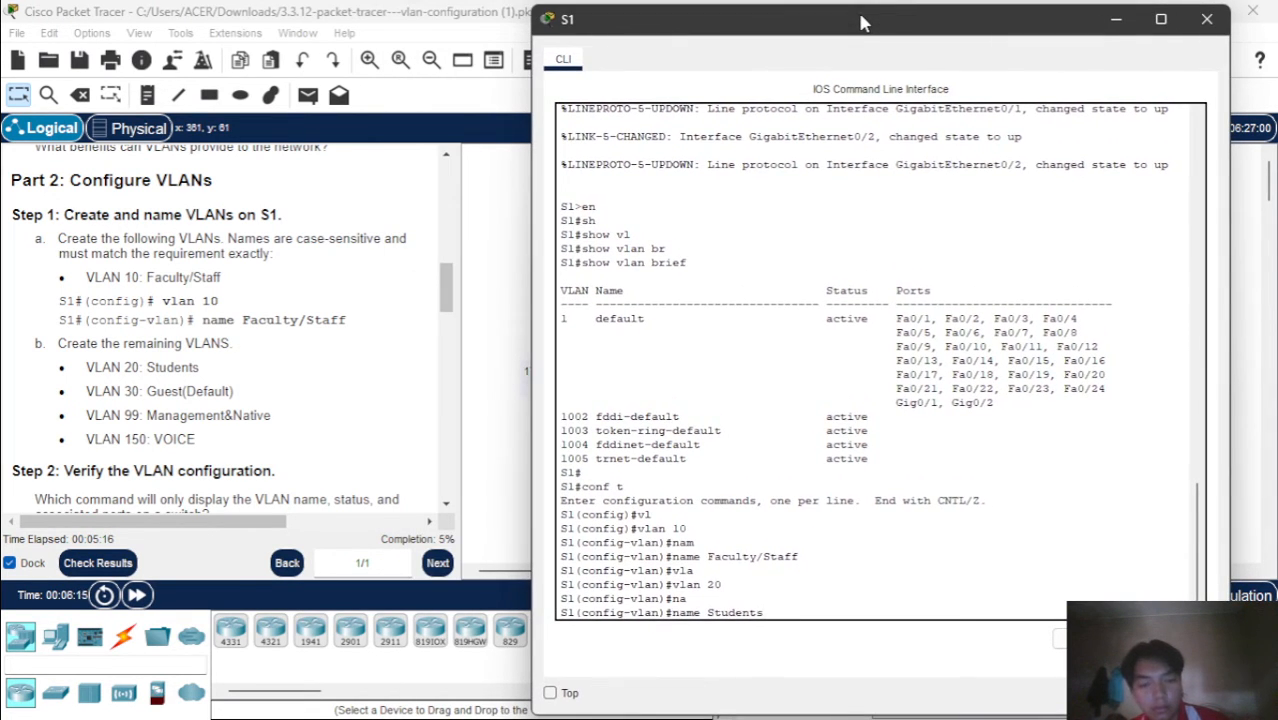
key(Return)
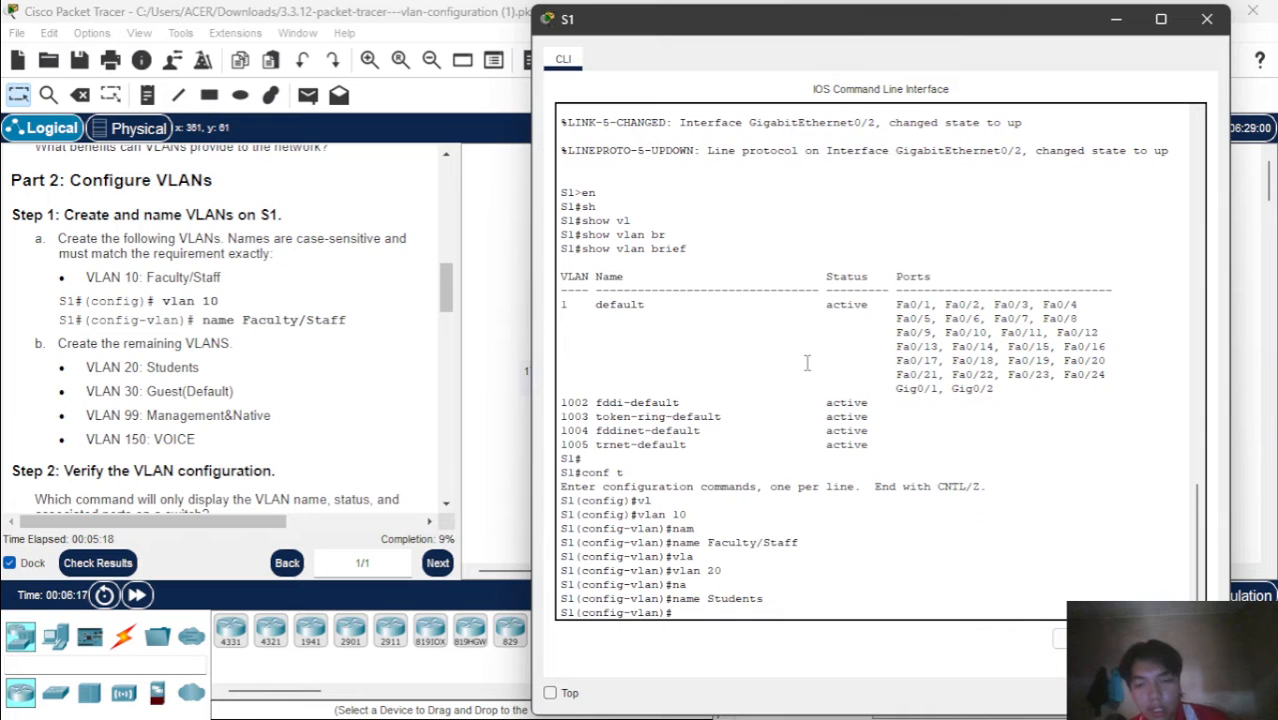
Create VLAN 30 on S1 with the command vlan 30
text(vlan)
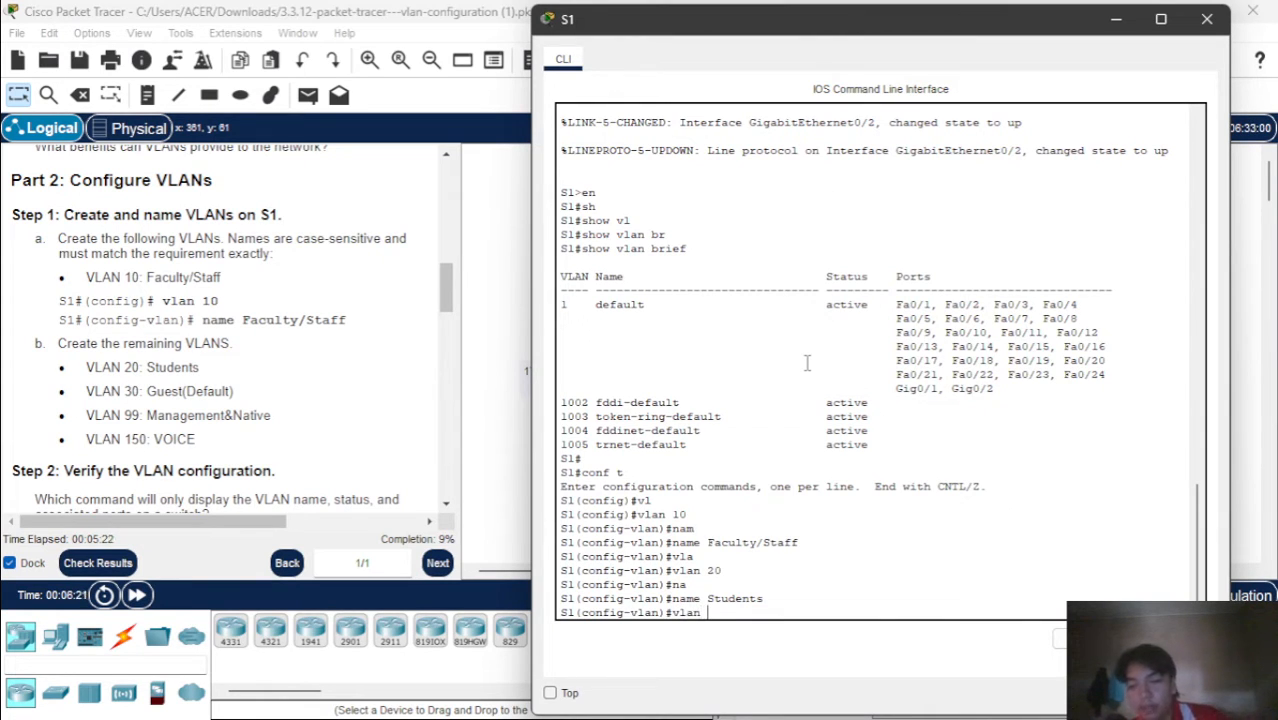
text( 30)
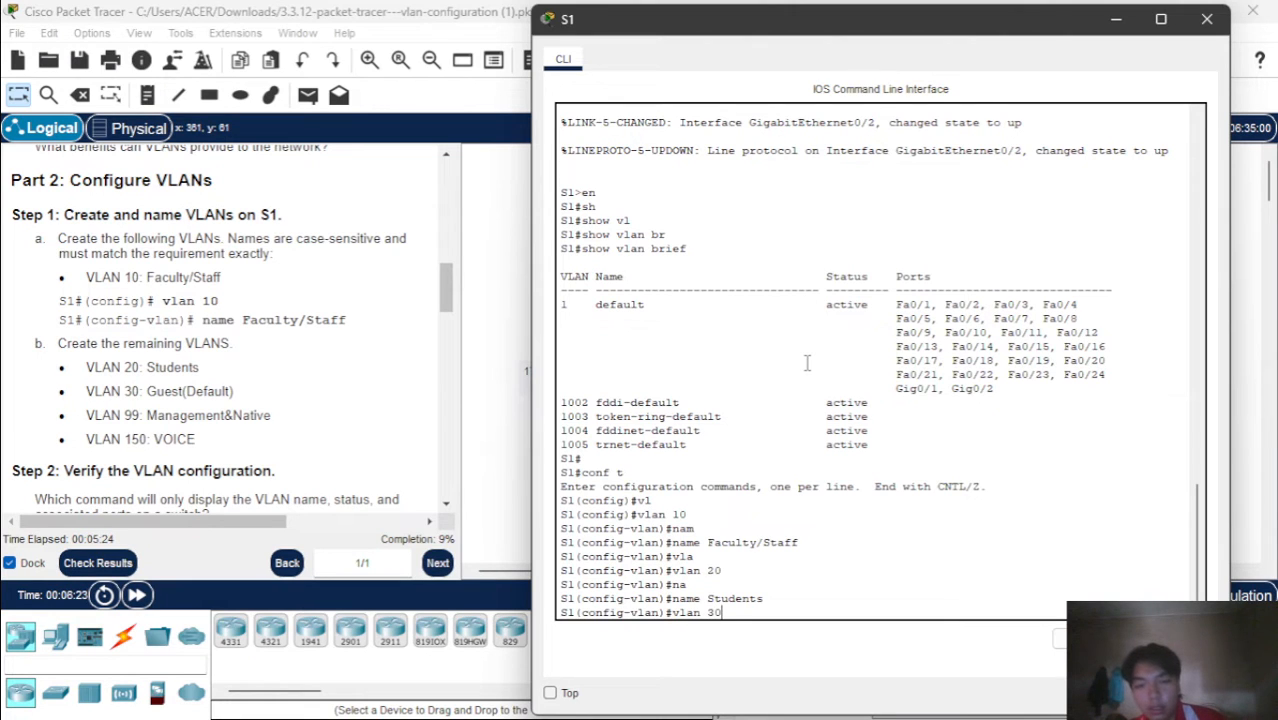
key(Return)
Name VLAN 30 Guest(Default) on S1, matching the case in the instructions
text(nam)
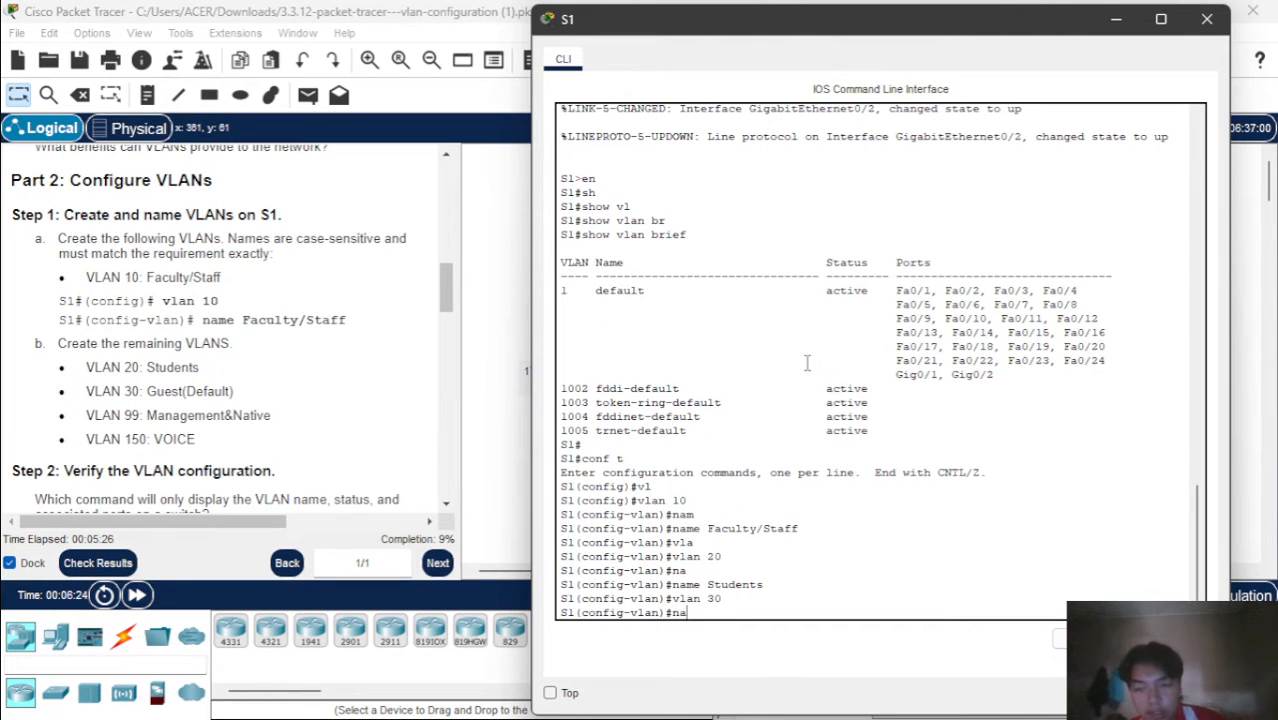
key(Tab)
text(G)
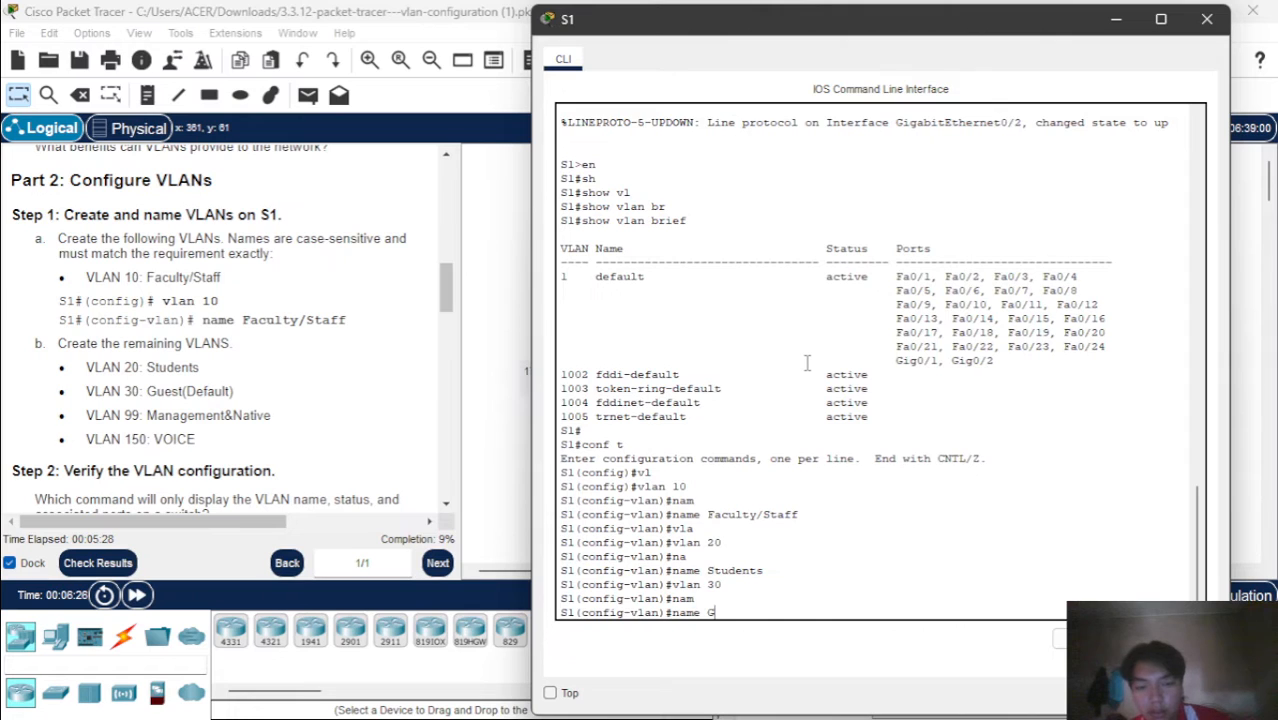
text(uest)
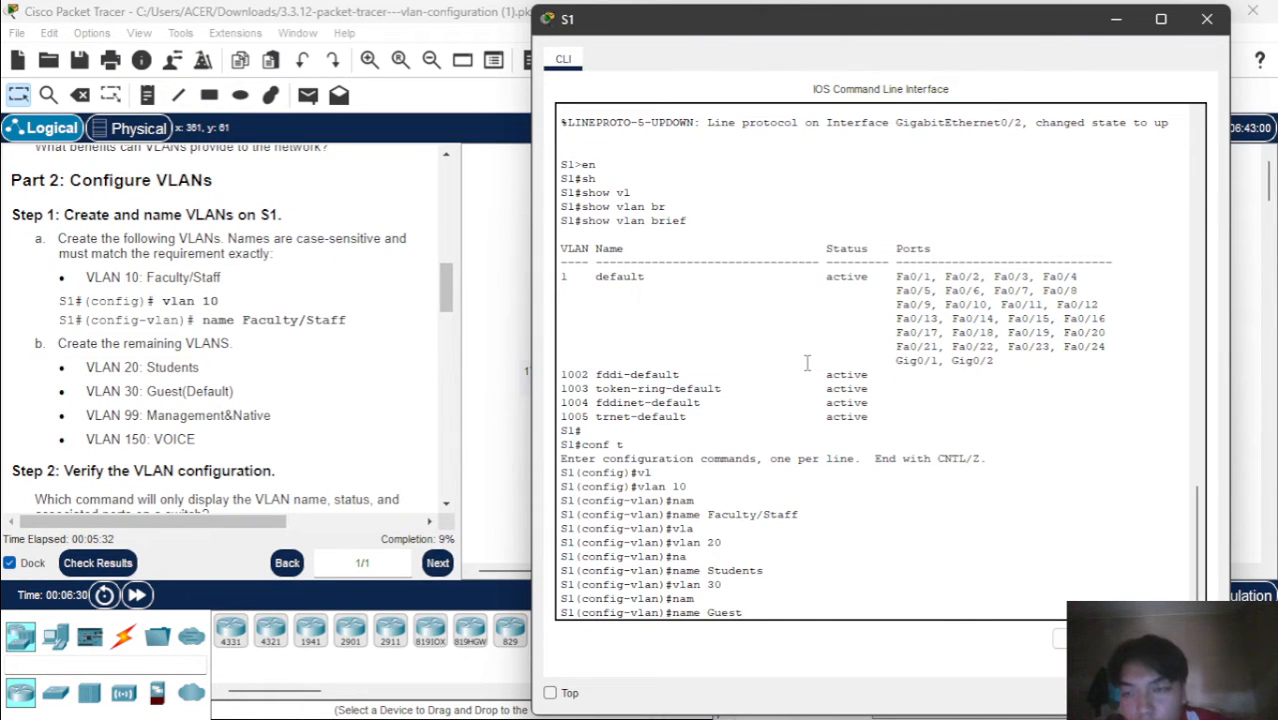
text(()
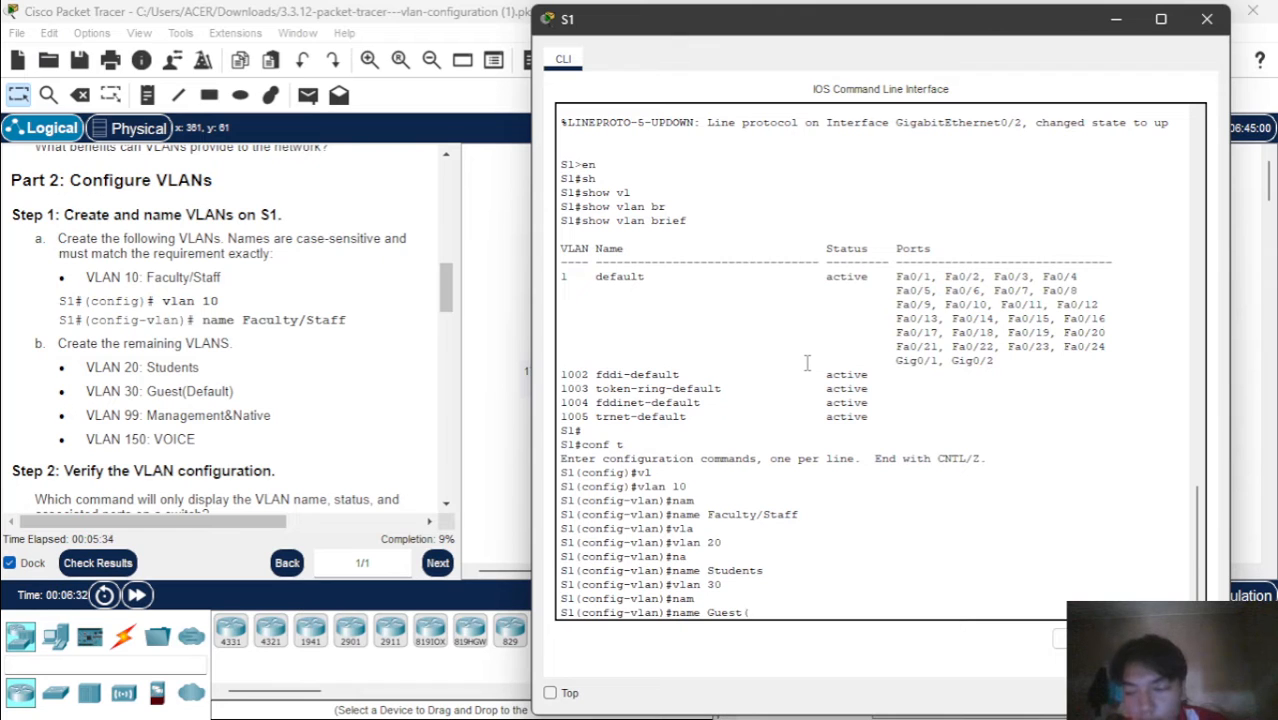
text(Defa)
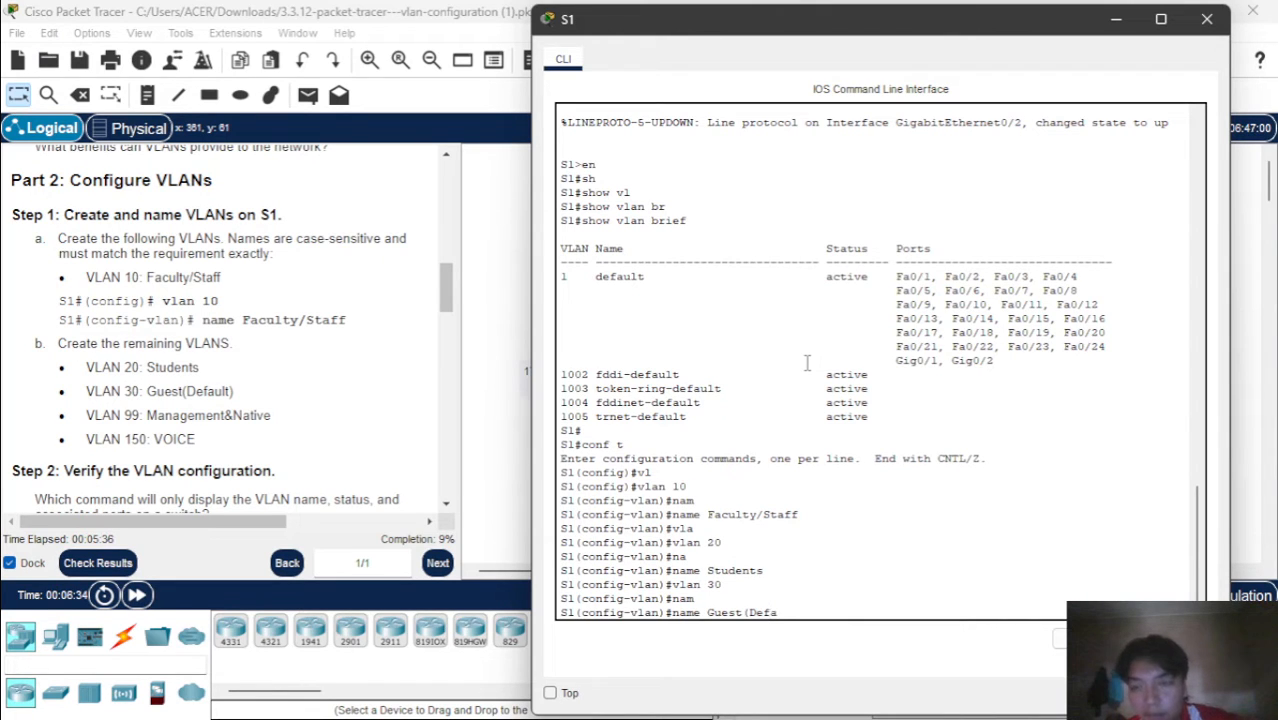
text(ult)
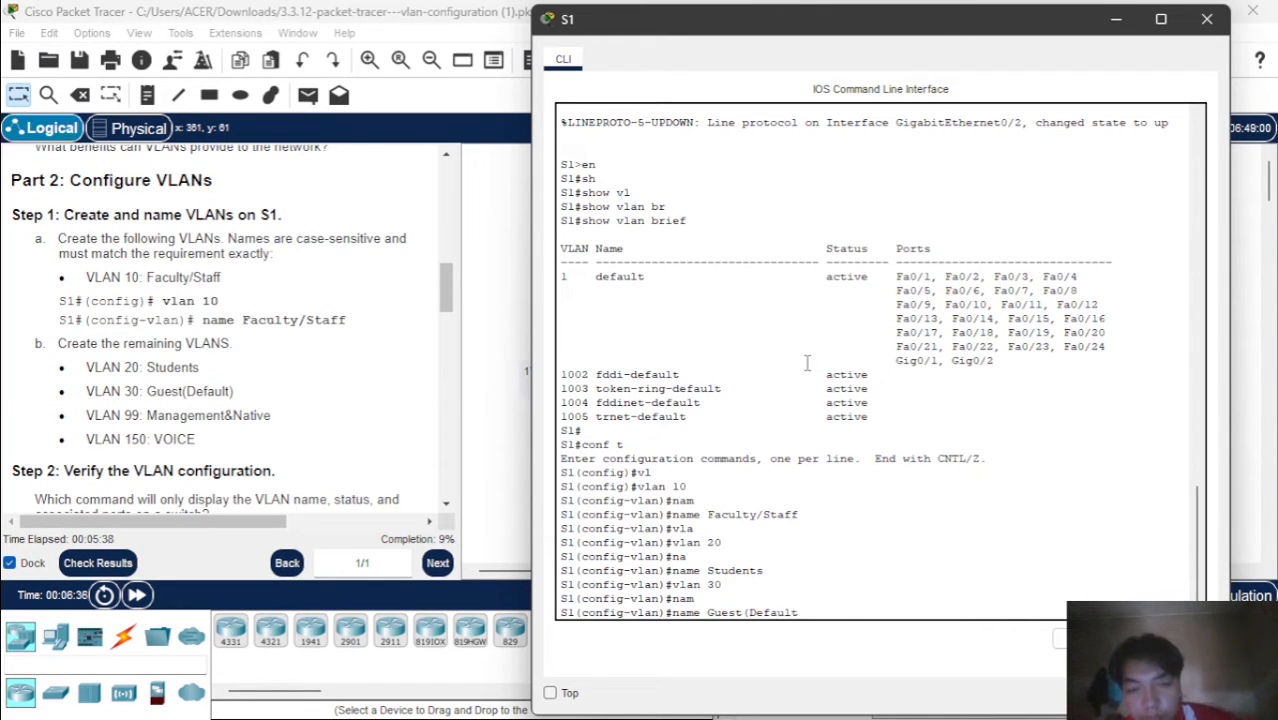
text())
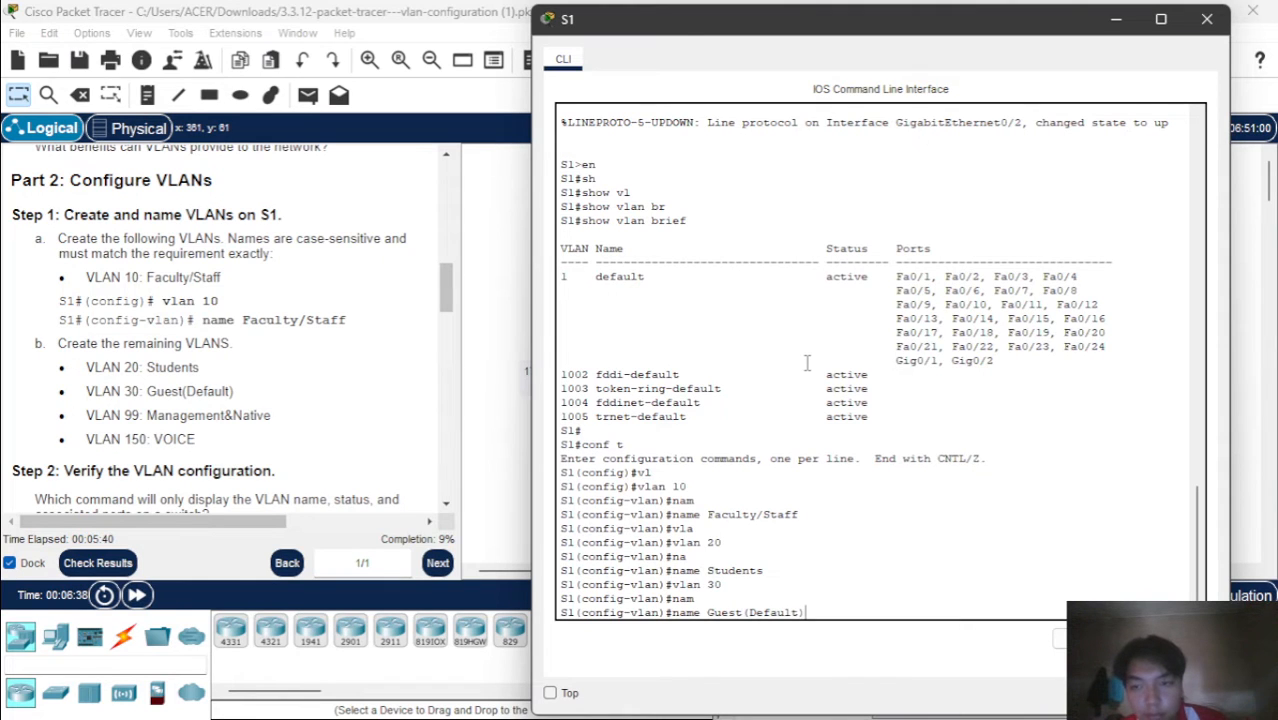
key(Return)
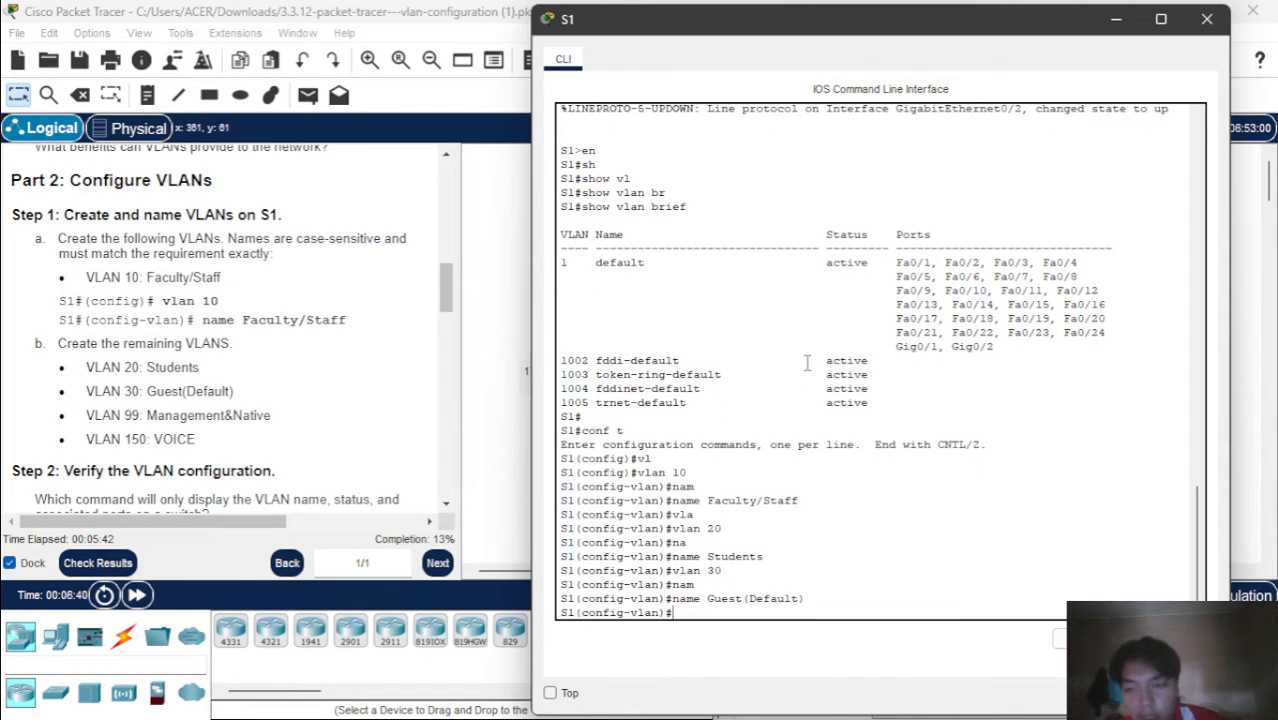
Create VLAN 99 on S1 with the command vlan 99
text(b)
key(BackSpace)
text(v)
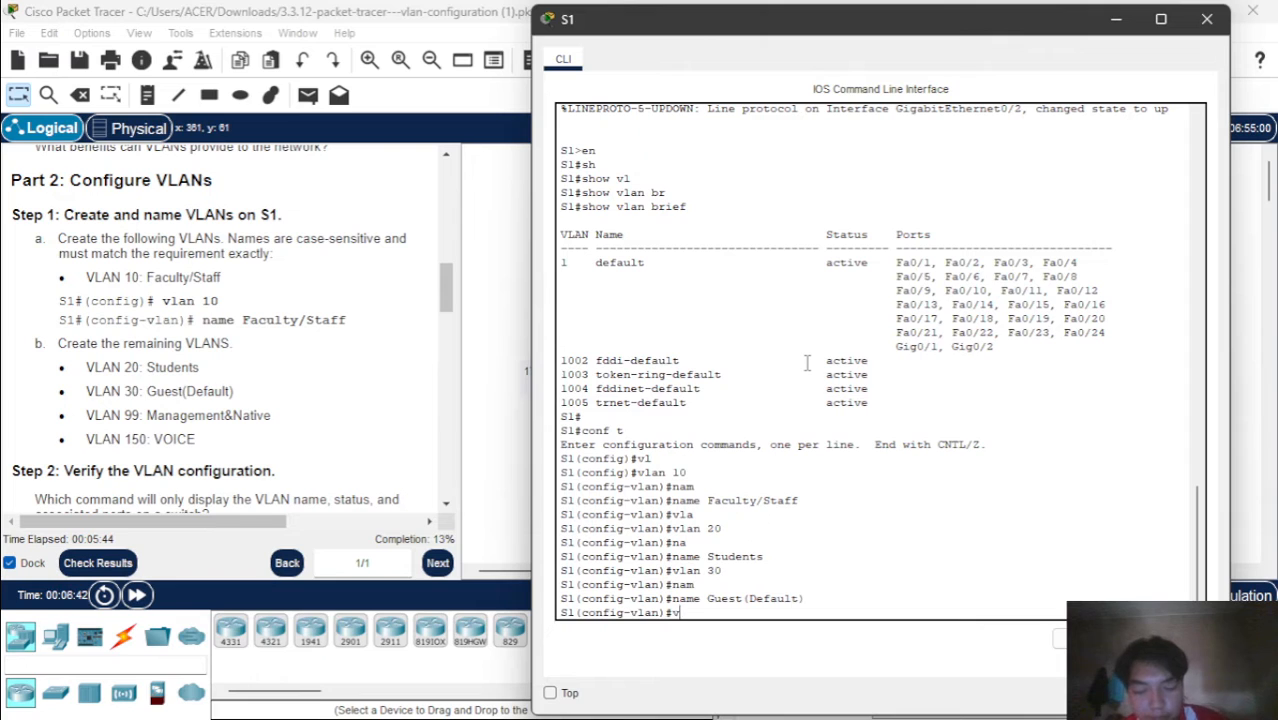
text(lan)
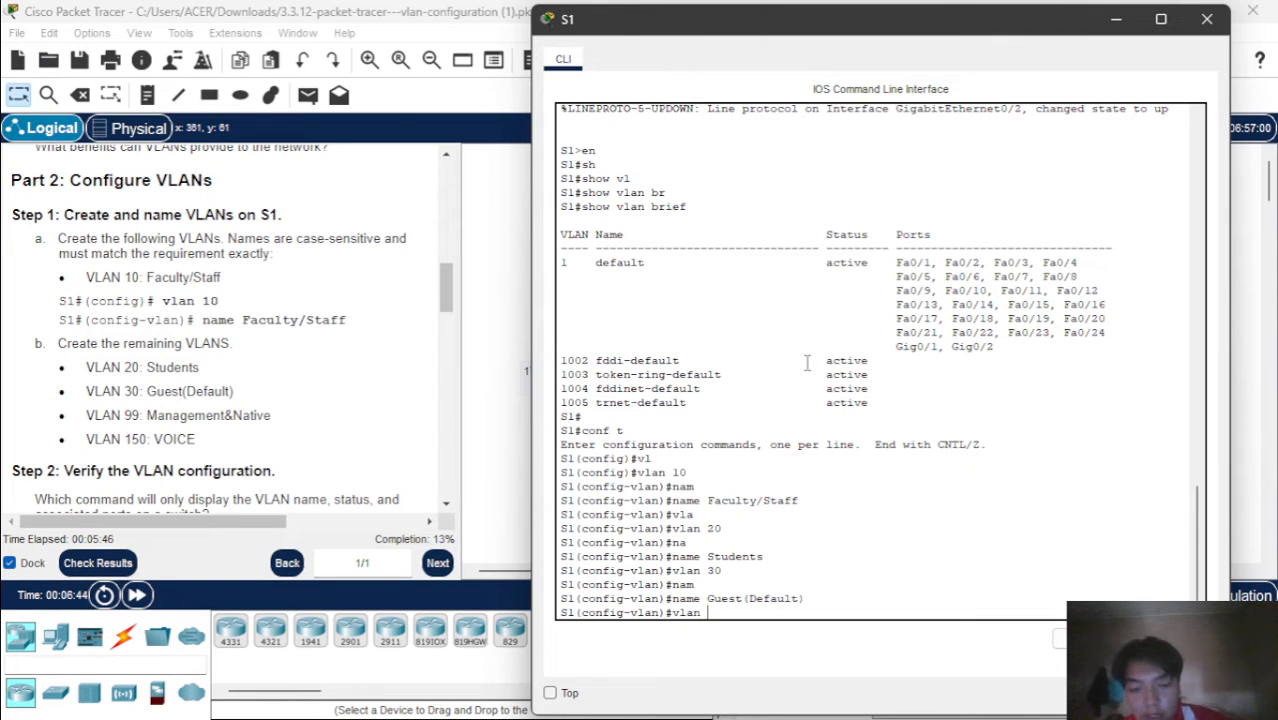
text( 99)
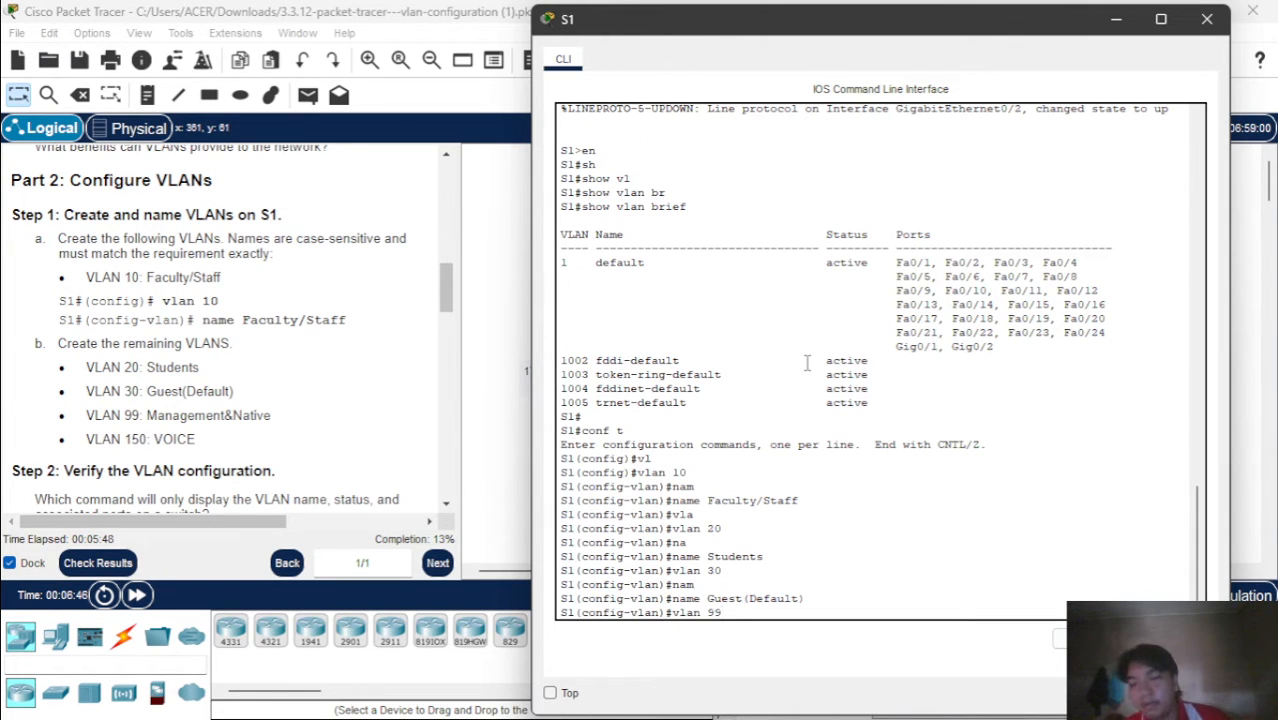
key(Return)
Name VLAN 99 Management&Native on S1 with the name command
text(nam)
key(Tab)
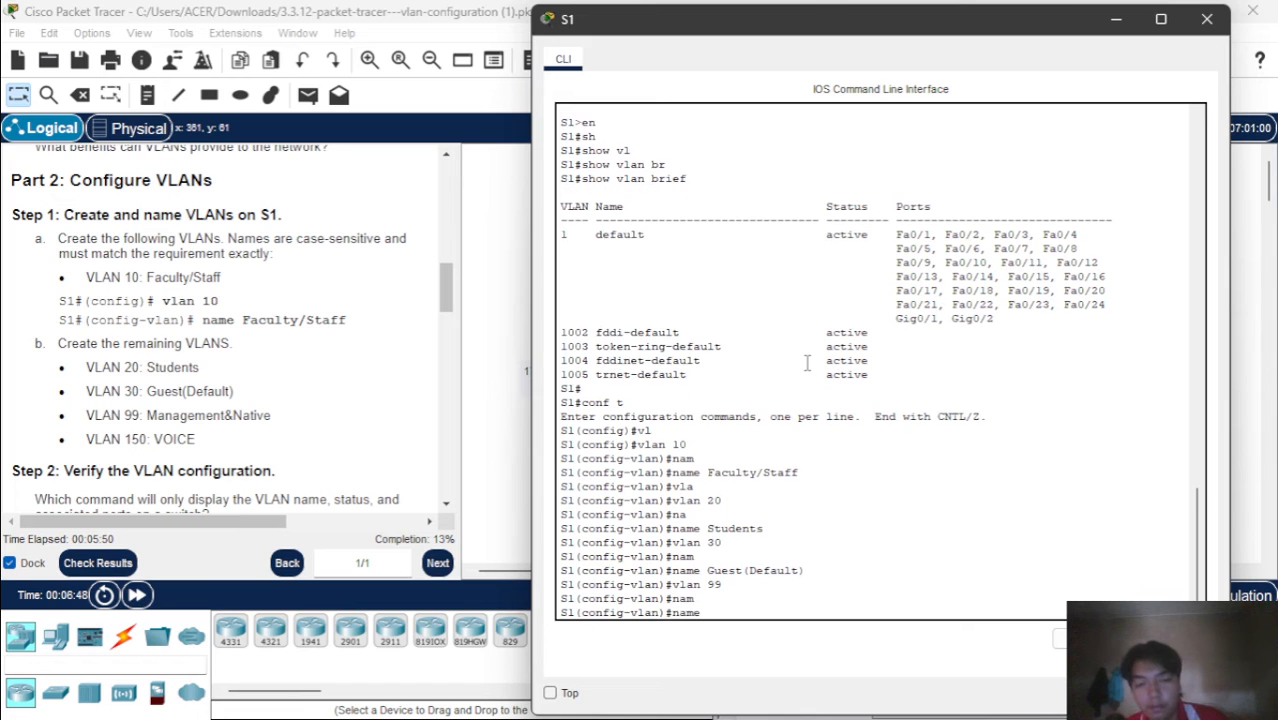
text(Mana)
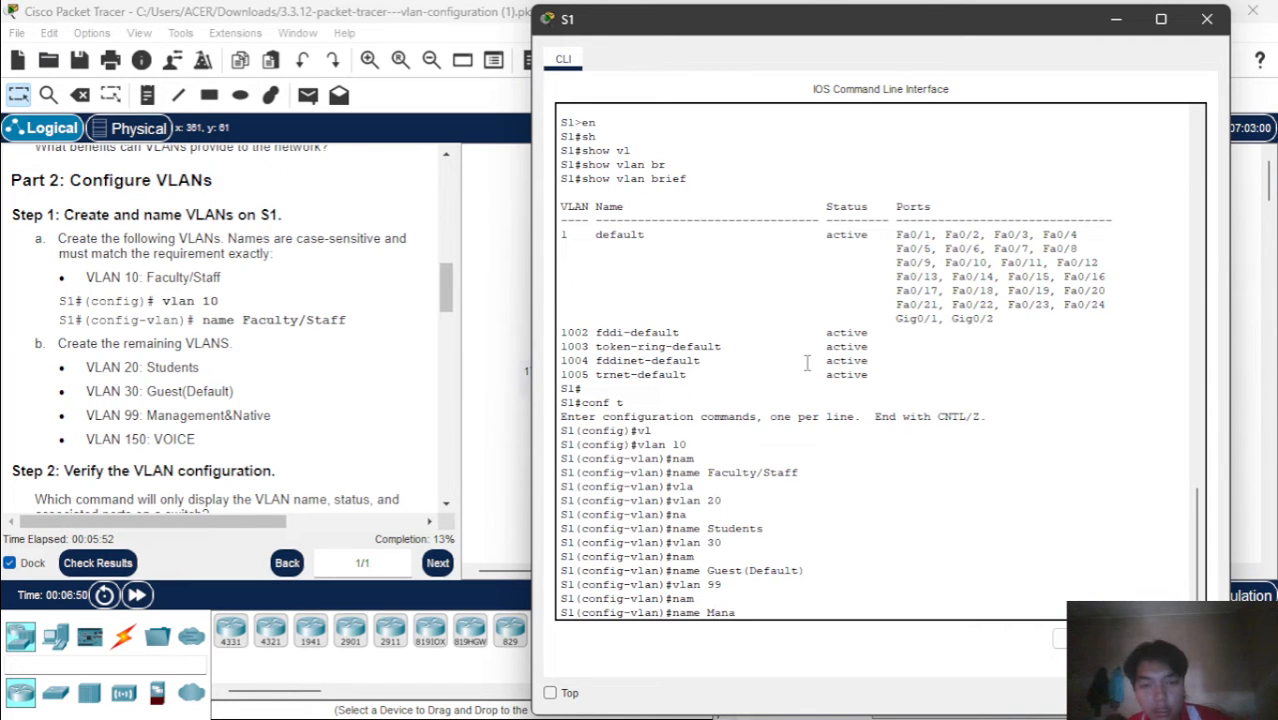
text(gement)
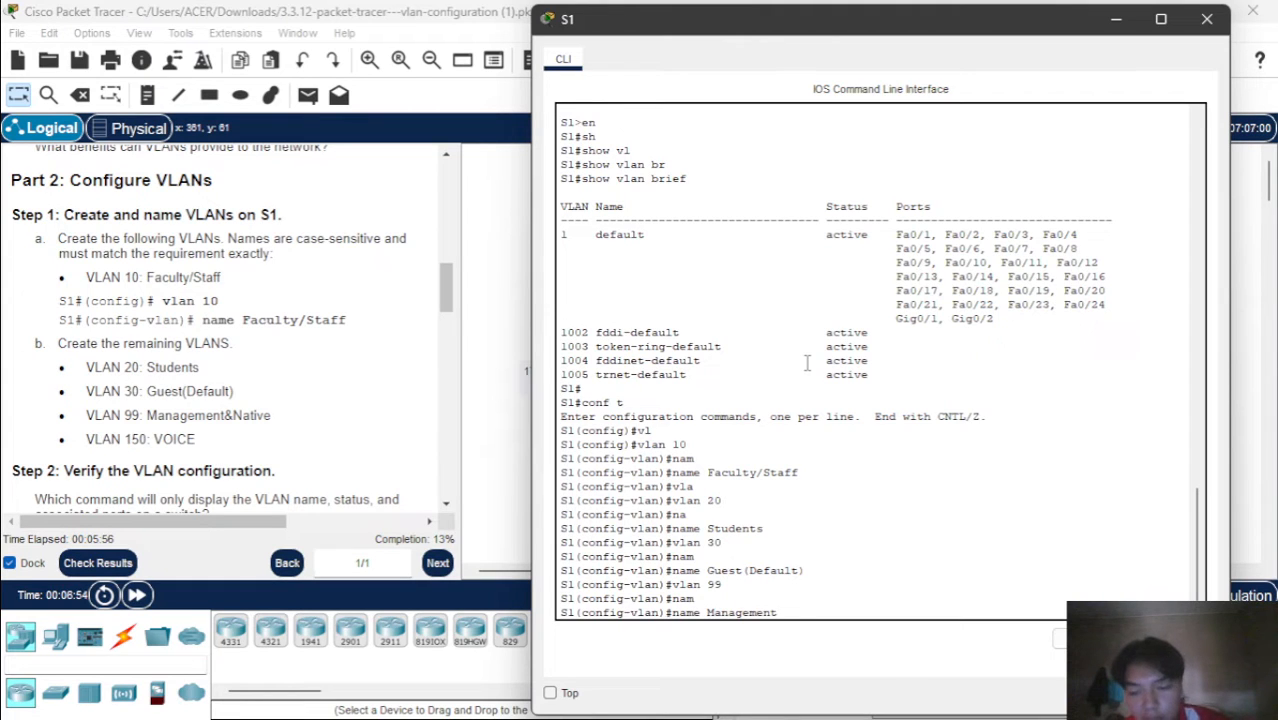
text(&)
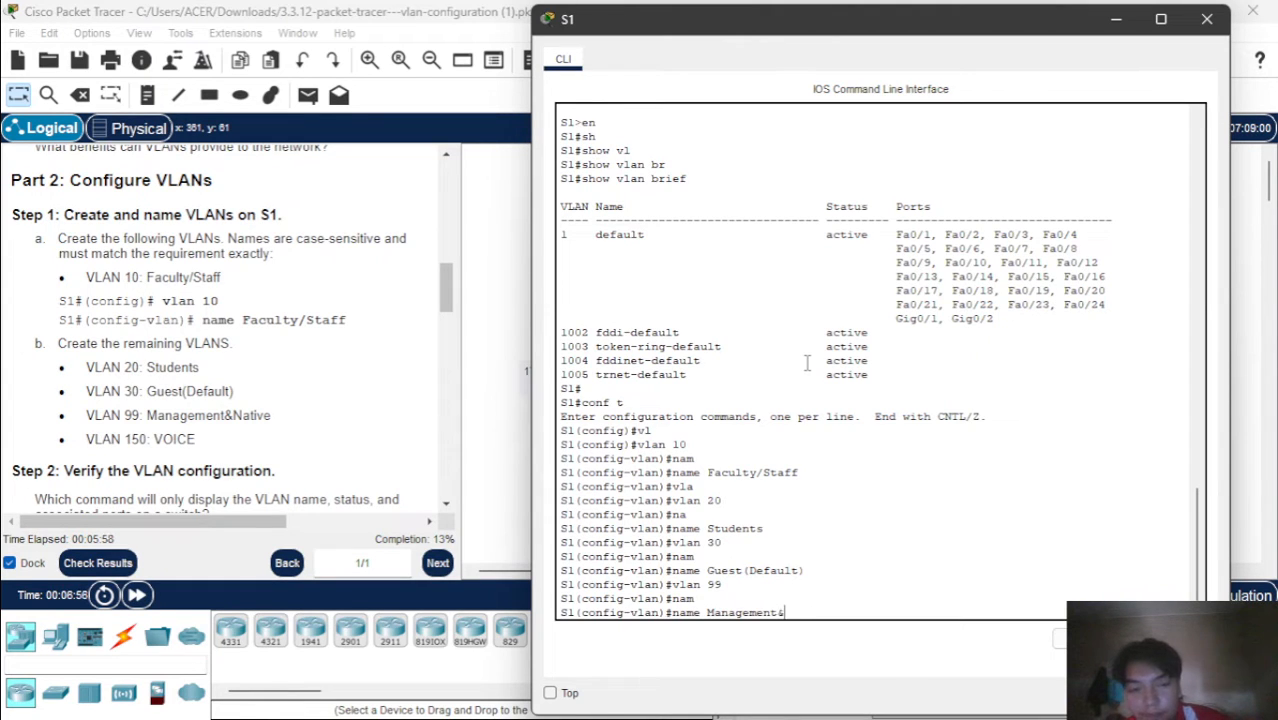
text(Native)
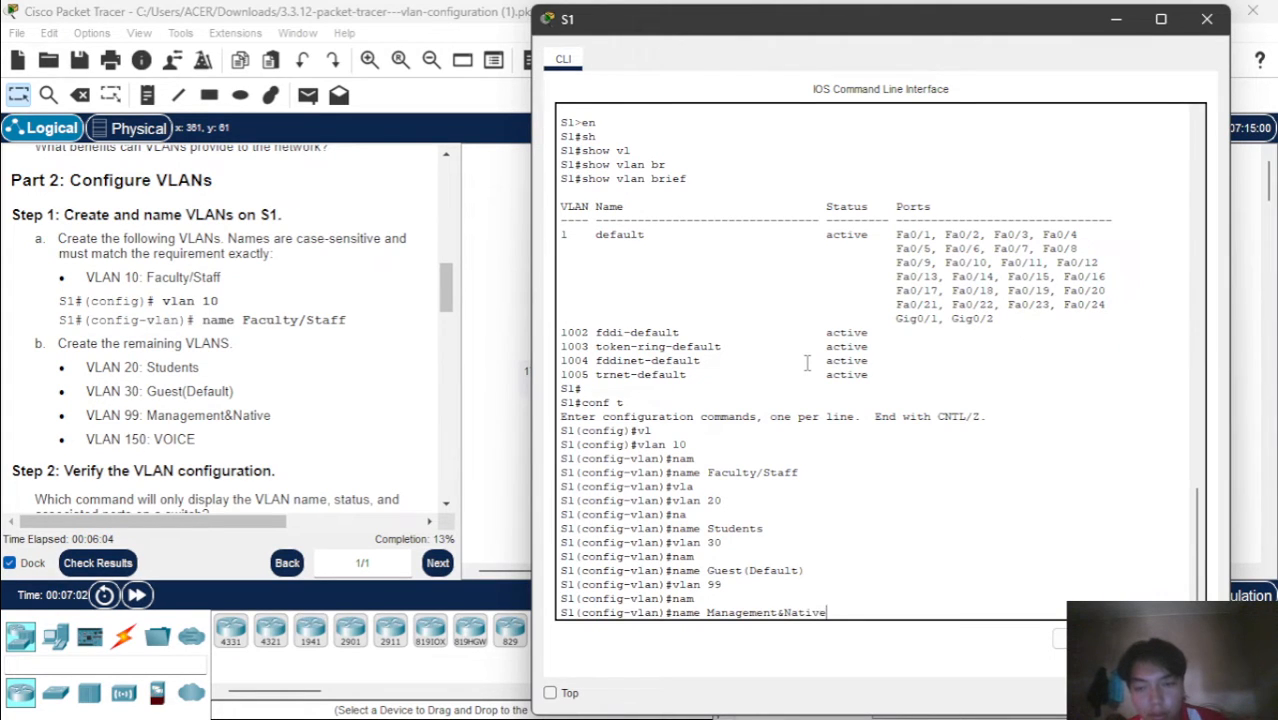
key(Return)
Create VLAN 150 on S1 with the command vlan 150
text(VLAN)
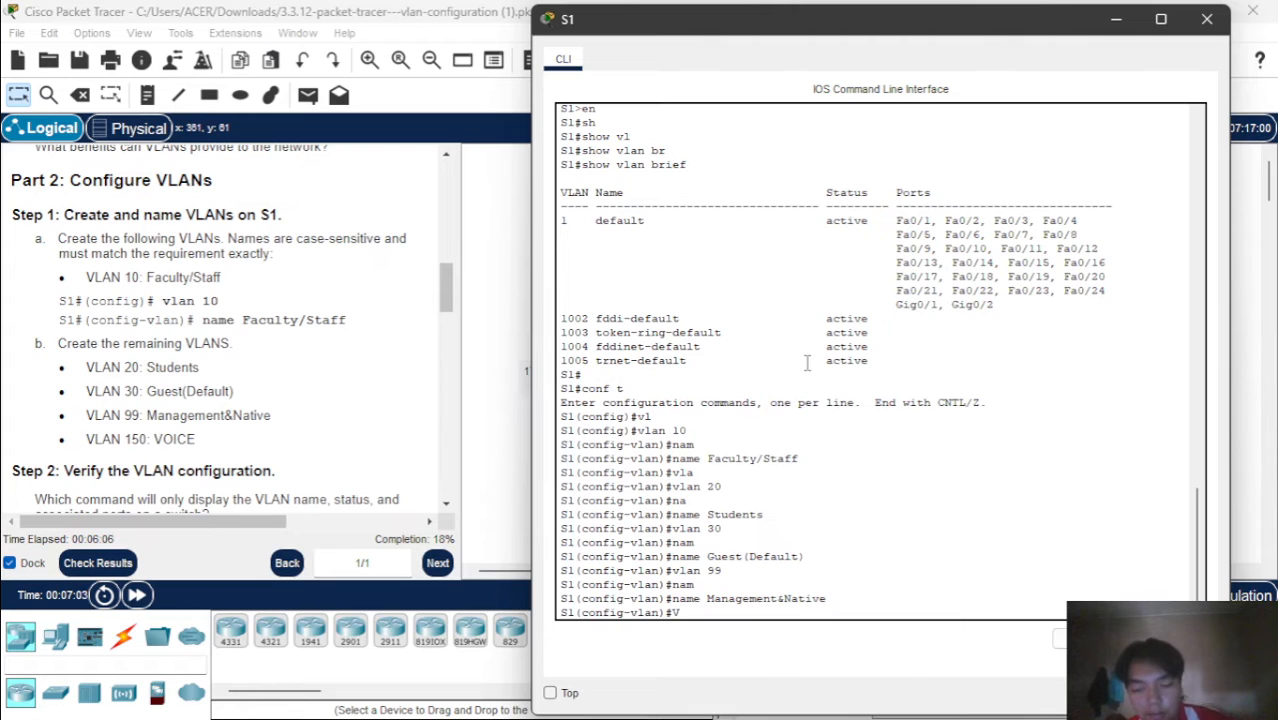
key(BackSpace)
key(BackSpace)
key(BackSpace)
key(BackSpace)
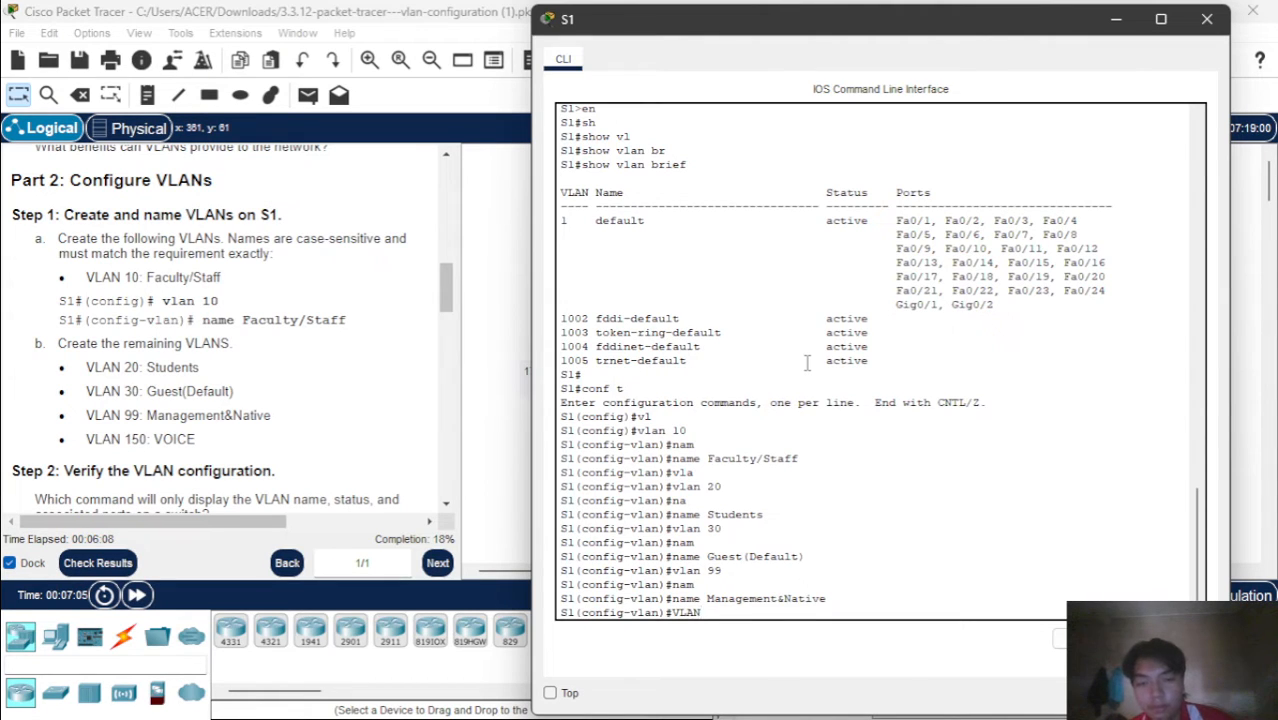
text(vlan )
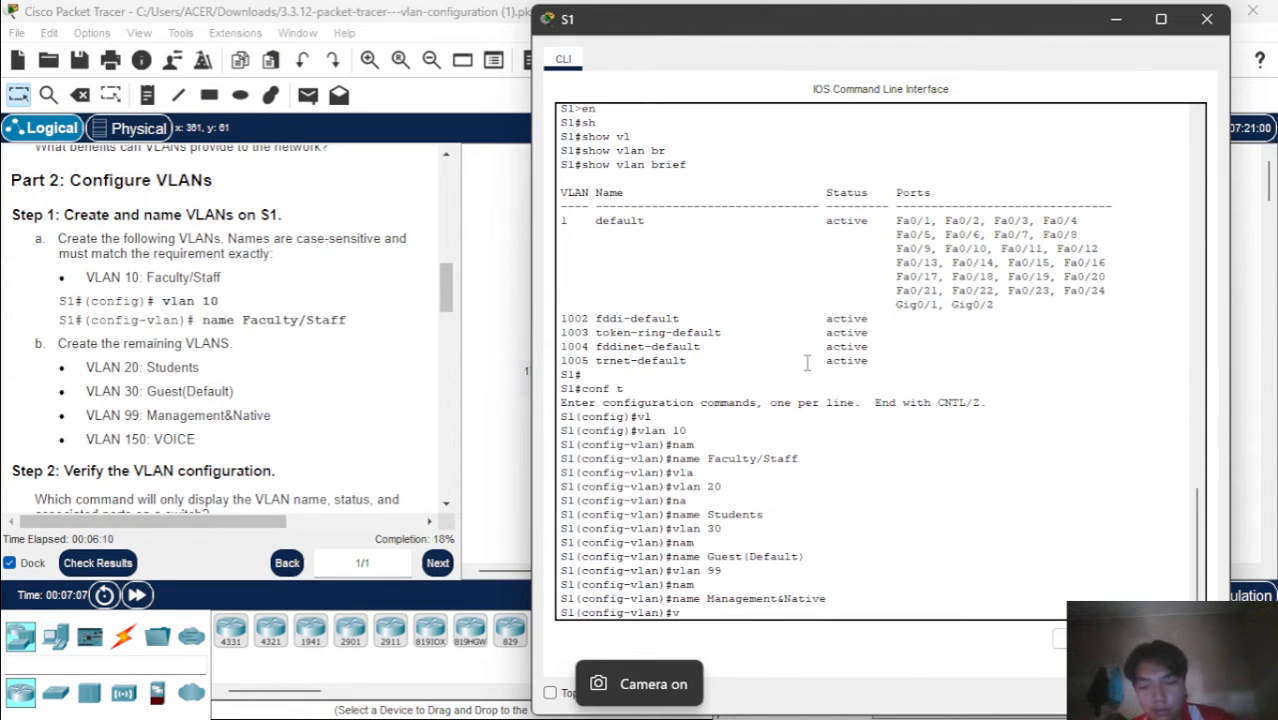
text(150)
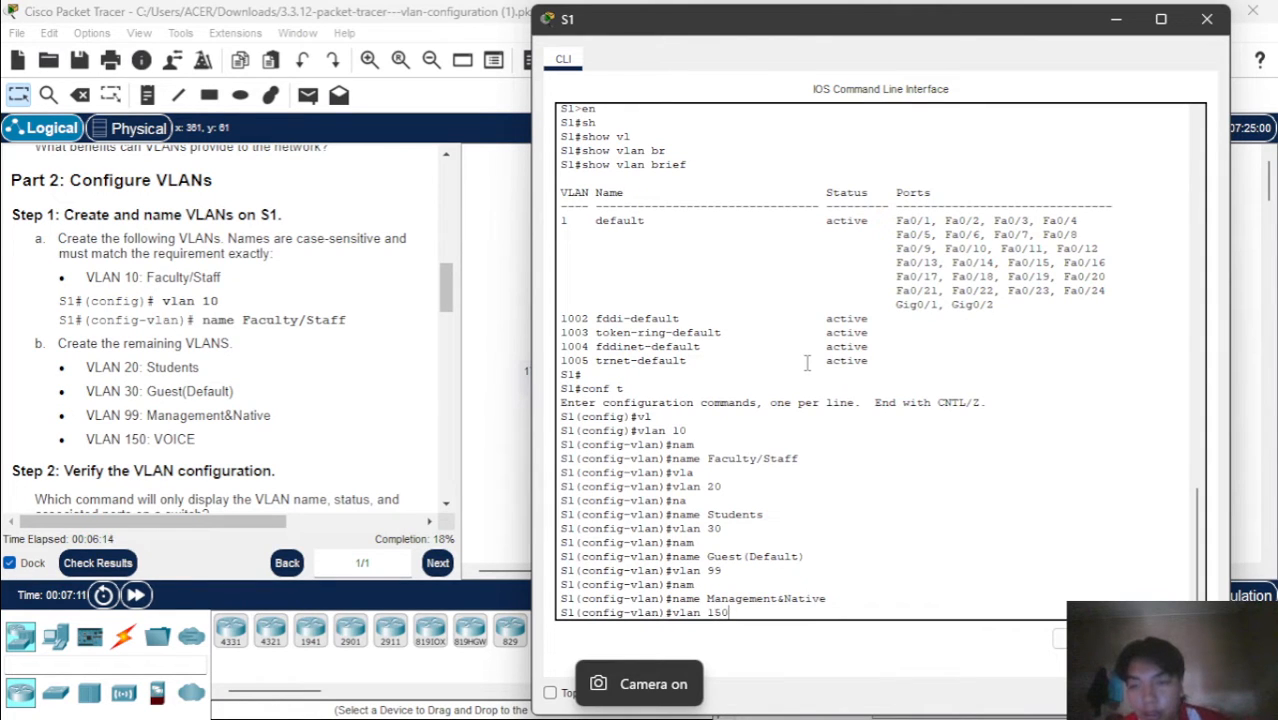
Name VLAN 150 VOICE on S1 with the name command
text(nam)
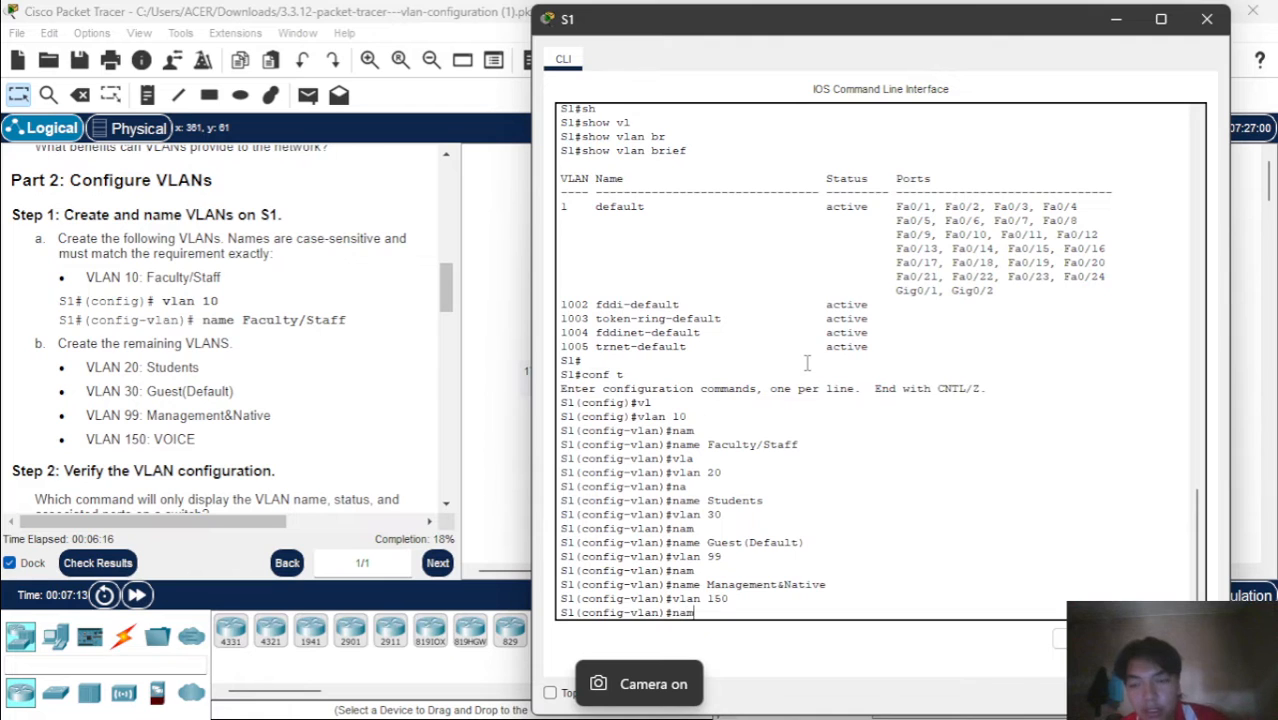
key(Tab)
text(V)
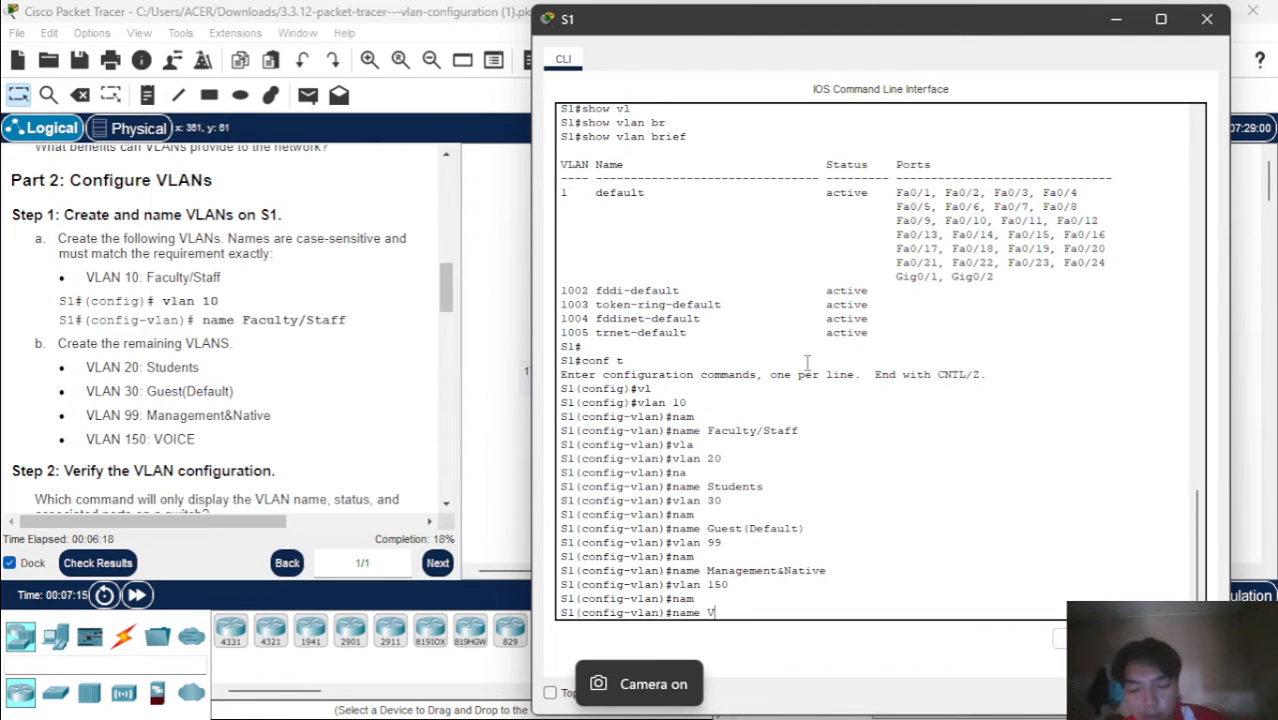
text(OICE)
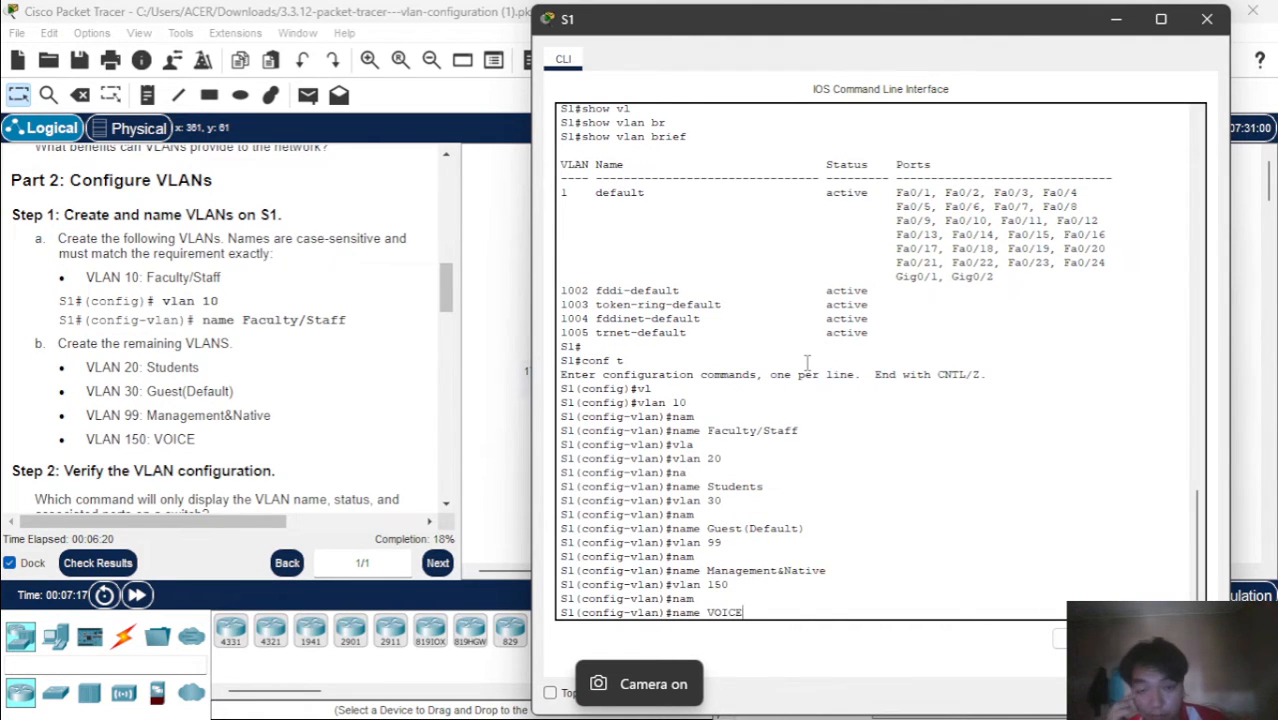
key(Return)
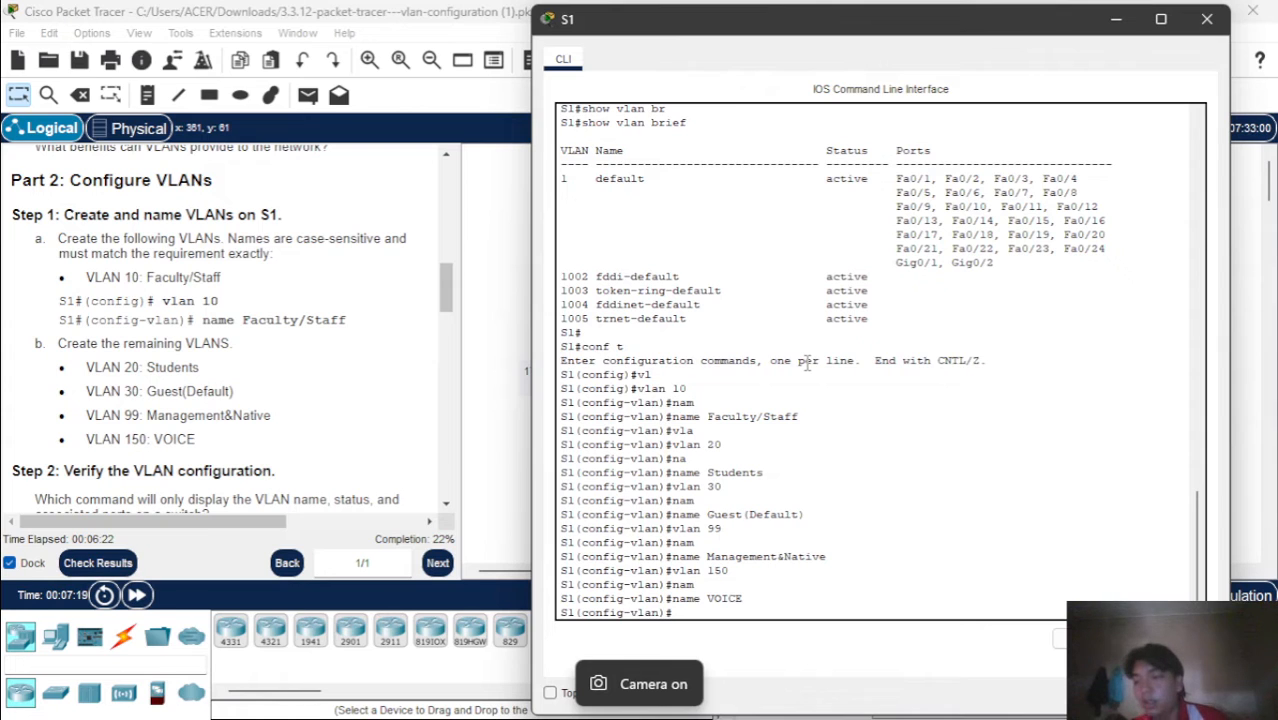
End configuration mode on S1, check the VLANs with show vlan brief, and minimize its window
scroll(315, 337, down, 1)
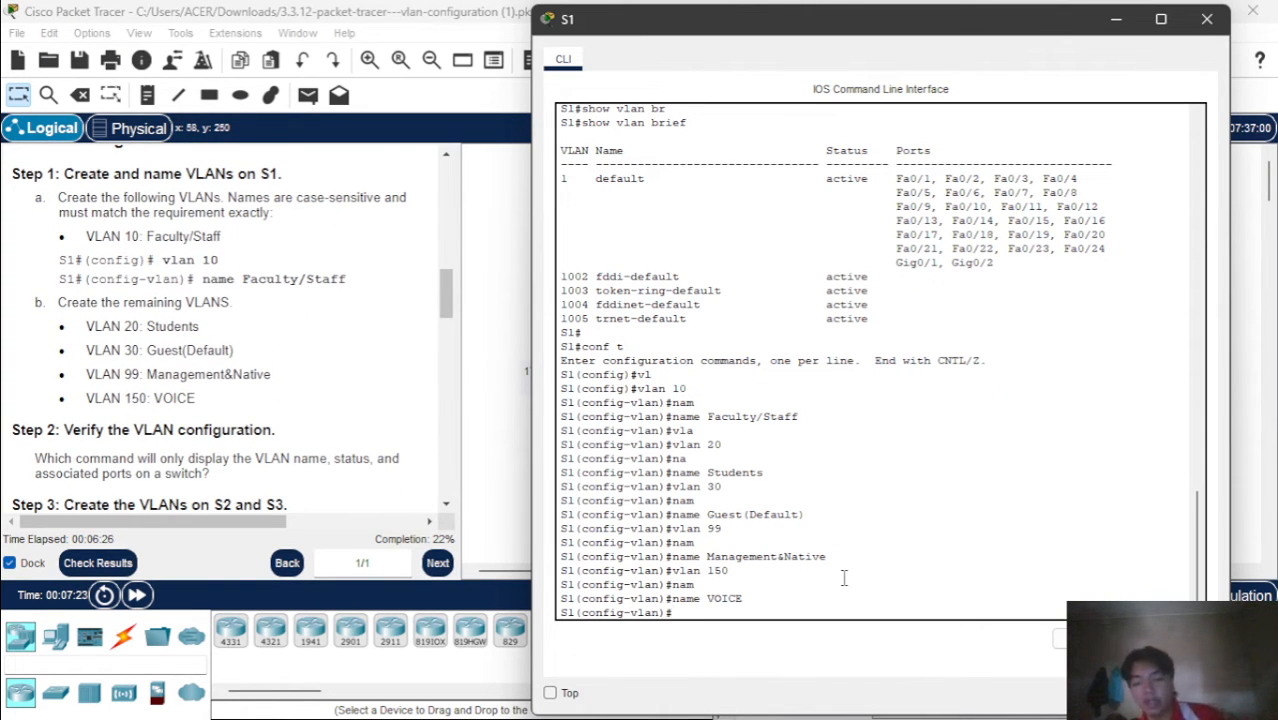
text(END)
key(Return)
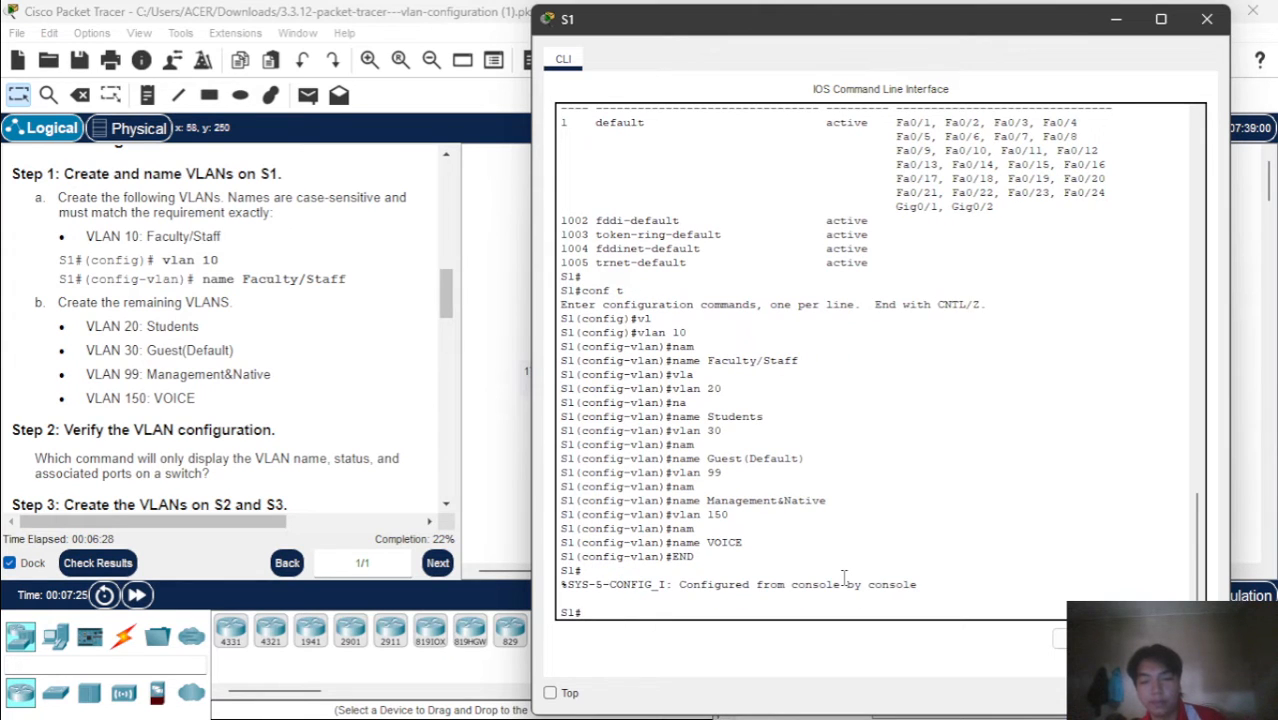
text(sh)
key(Tab)
text(vl)
key(Tab)
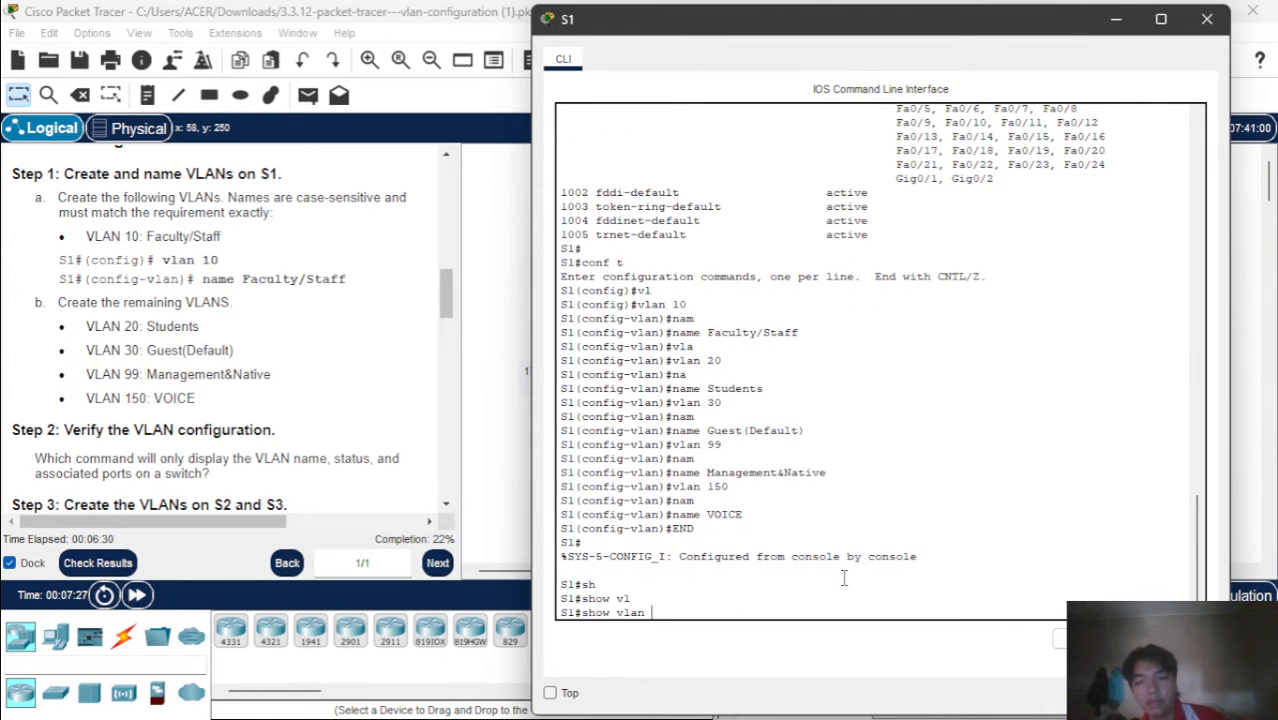
text(br)
key(Tab)
key(Return)
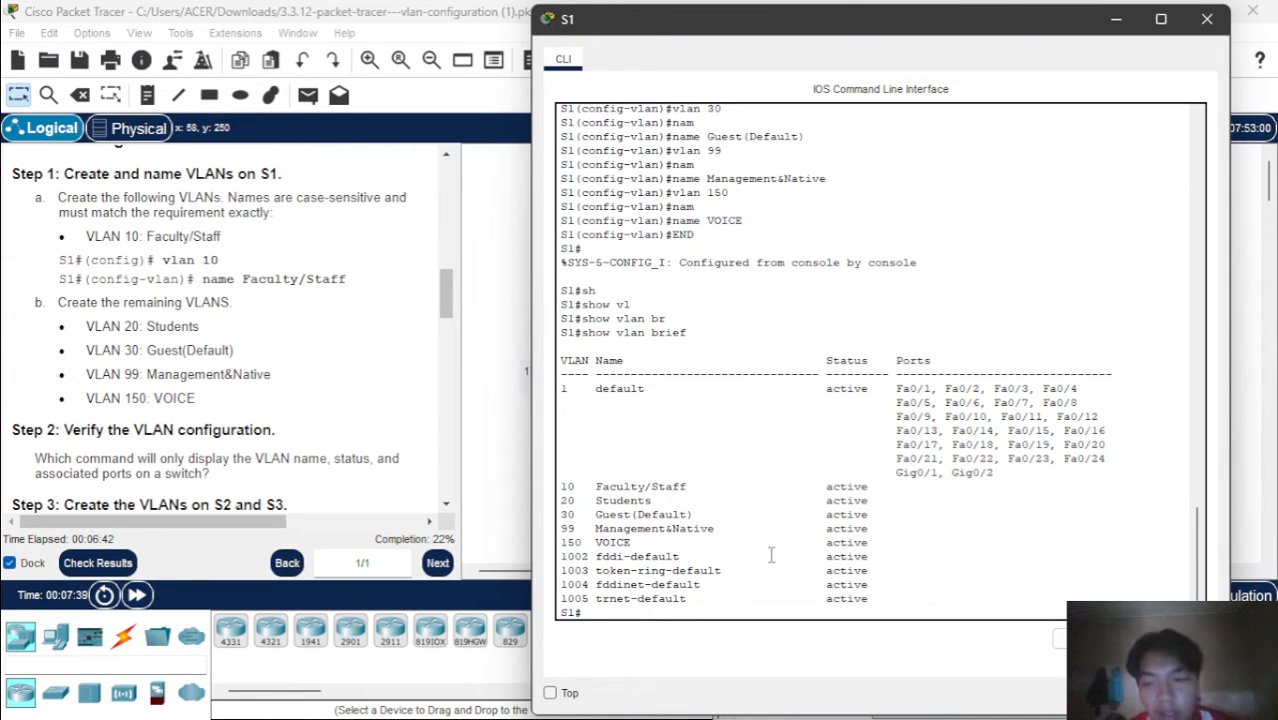
scroll(398, 392, down, 4)
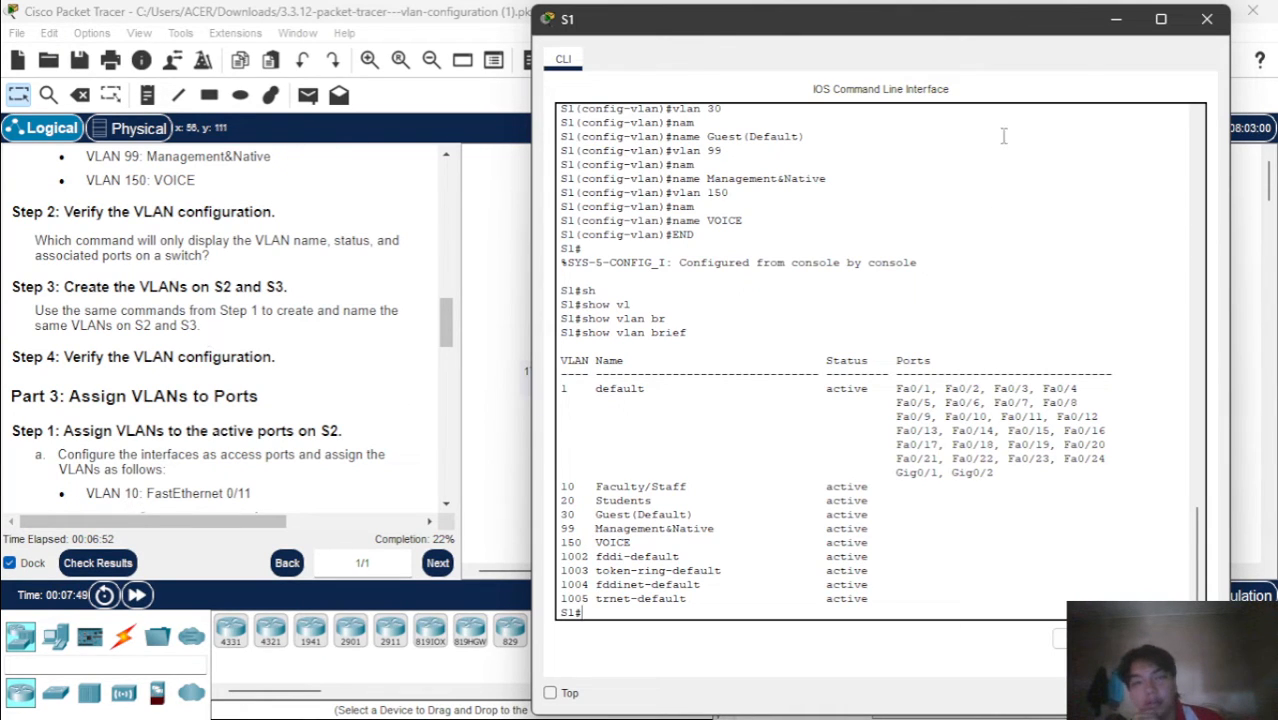
click(1114, 20)
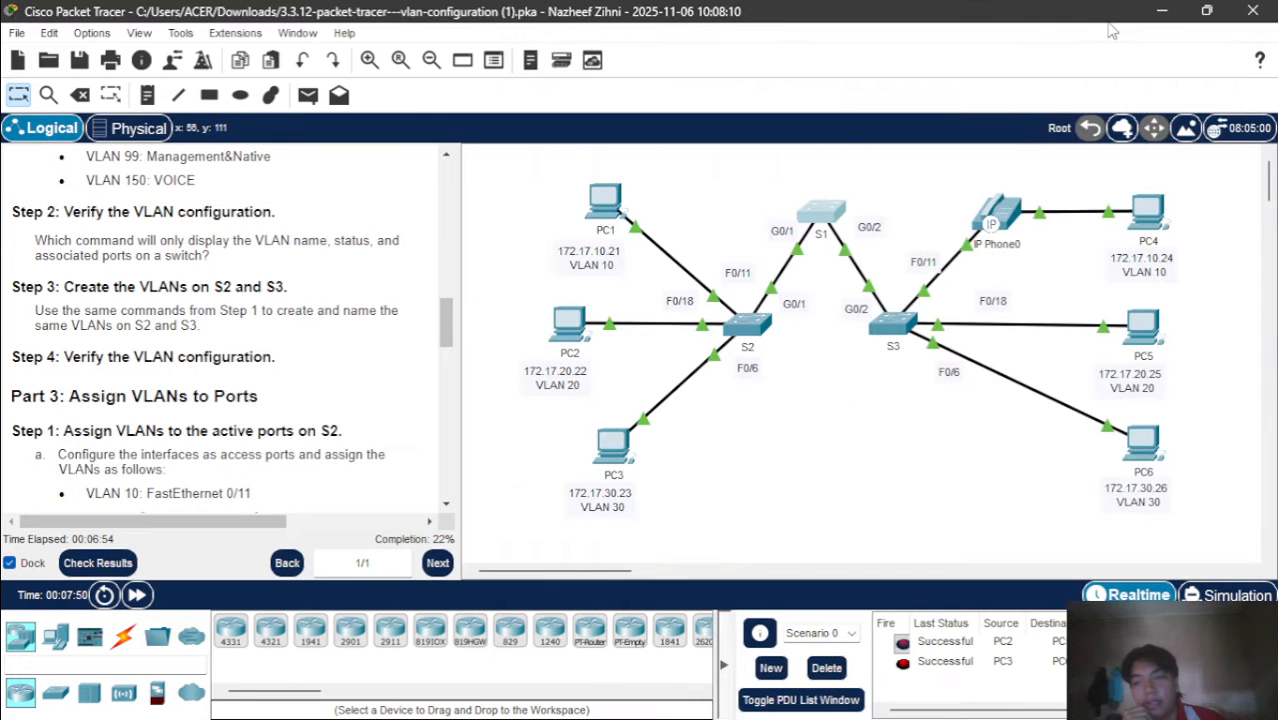
click(740, 325)
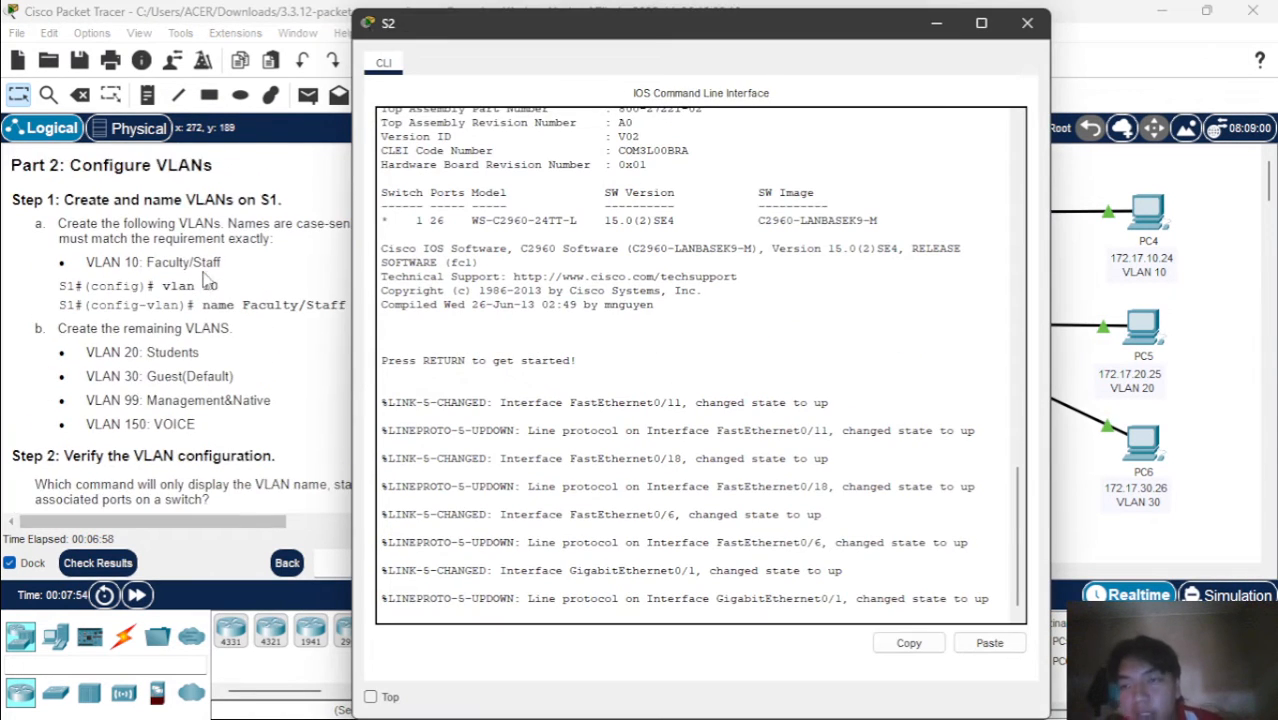
key(Return)
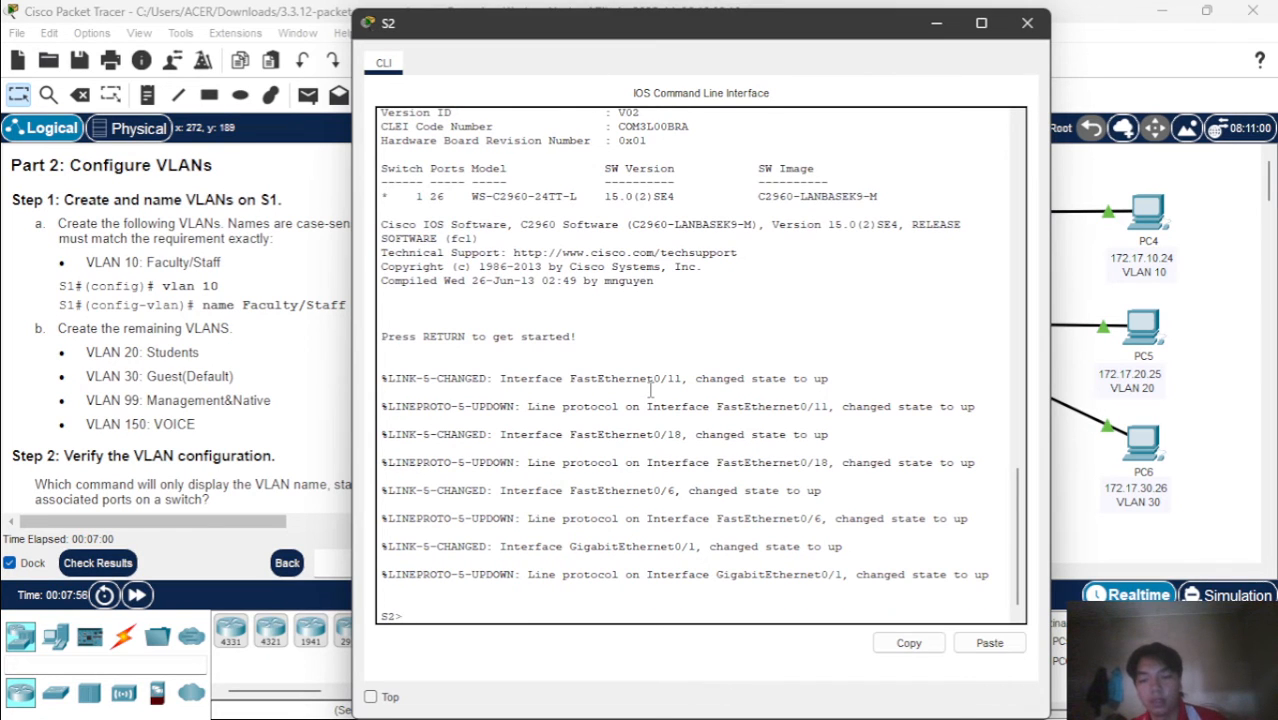
text(r)
key(BackSpace)
text(em)
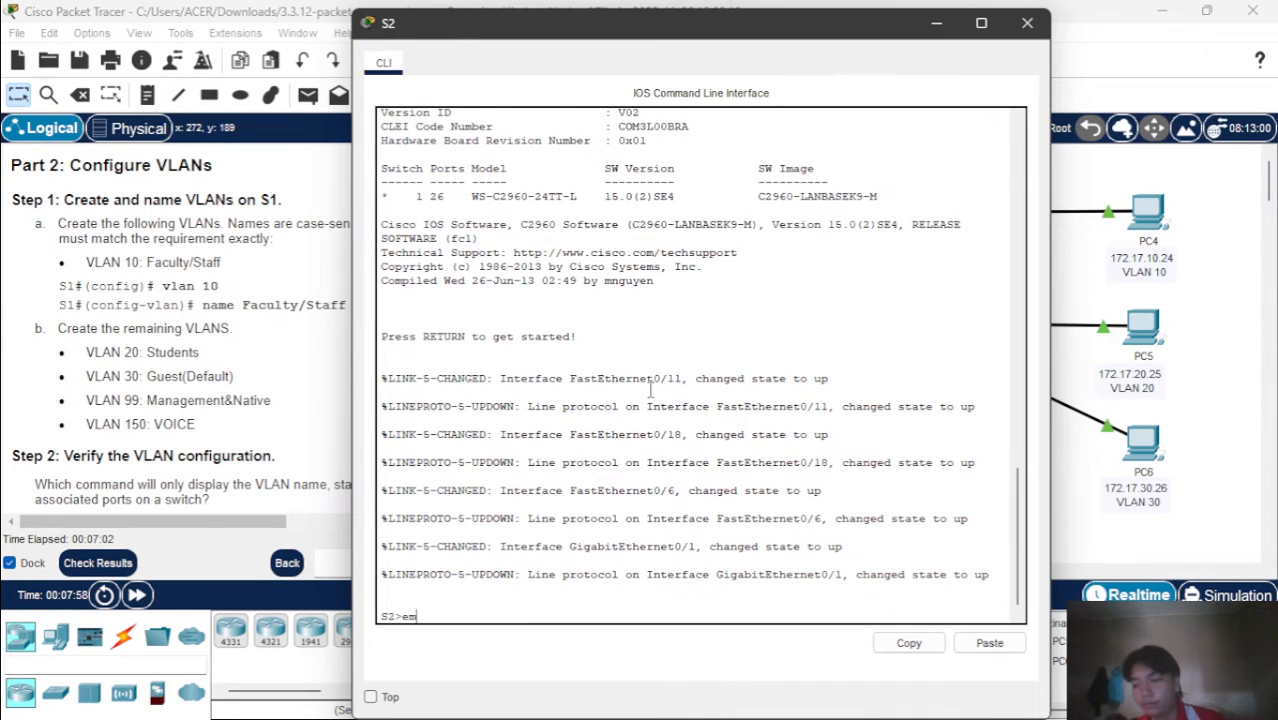
key(Return)
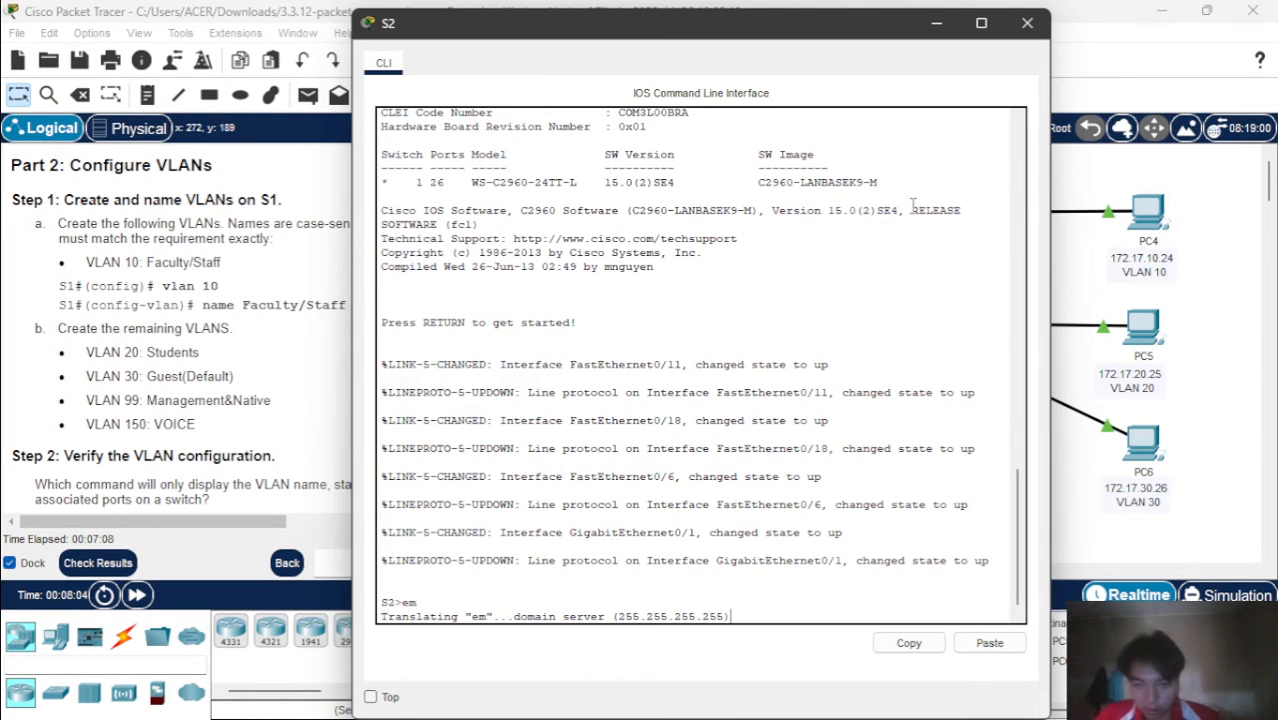
click(938, 23)
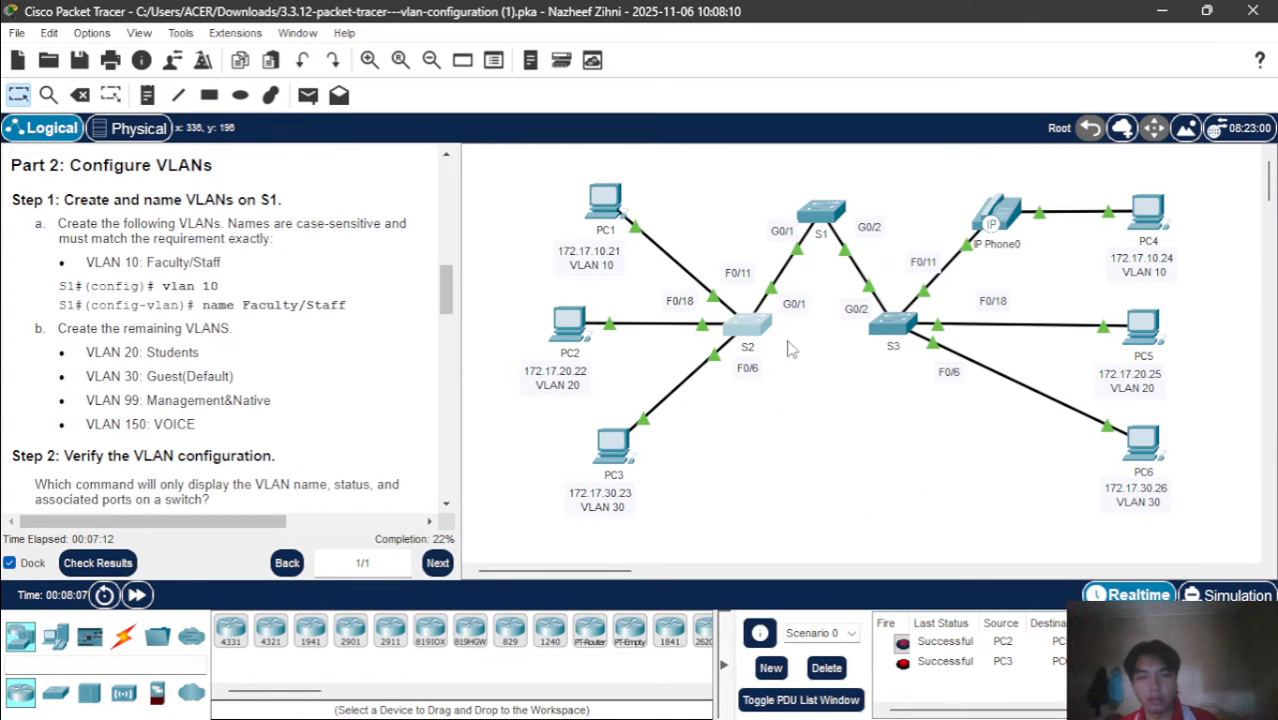
scroll(450, 398, down, 4)
scroll(450, 398, up, 3)
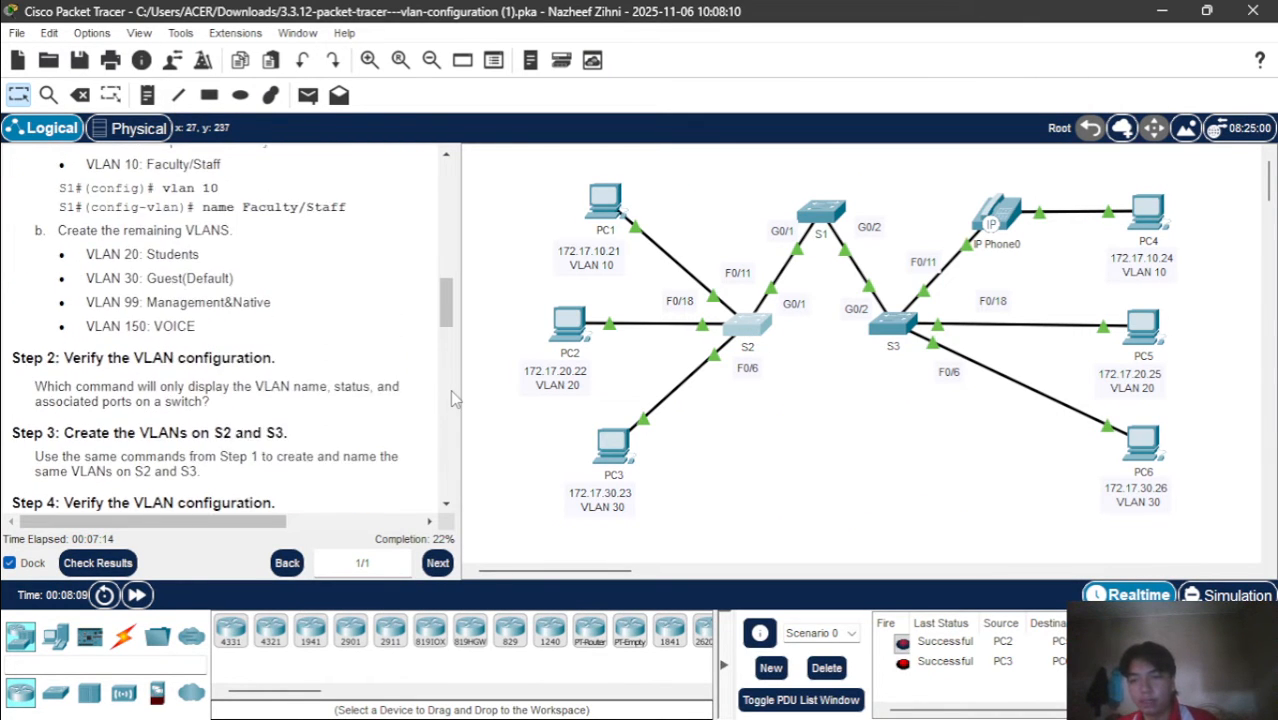
click(759, 330)
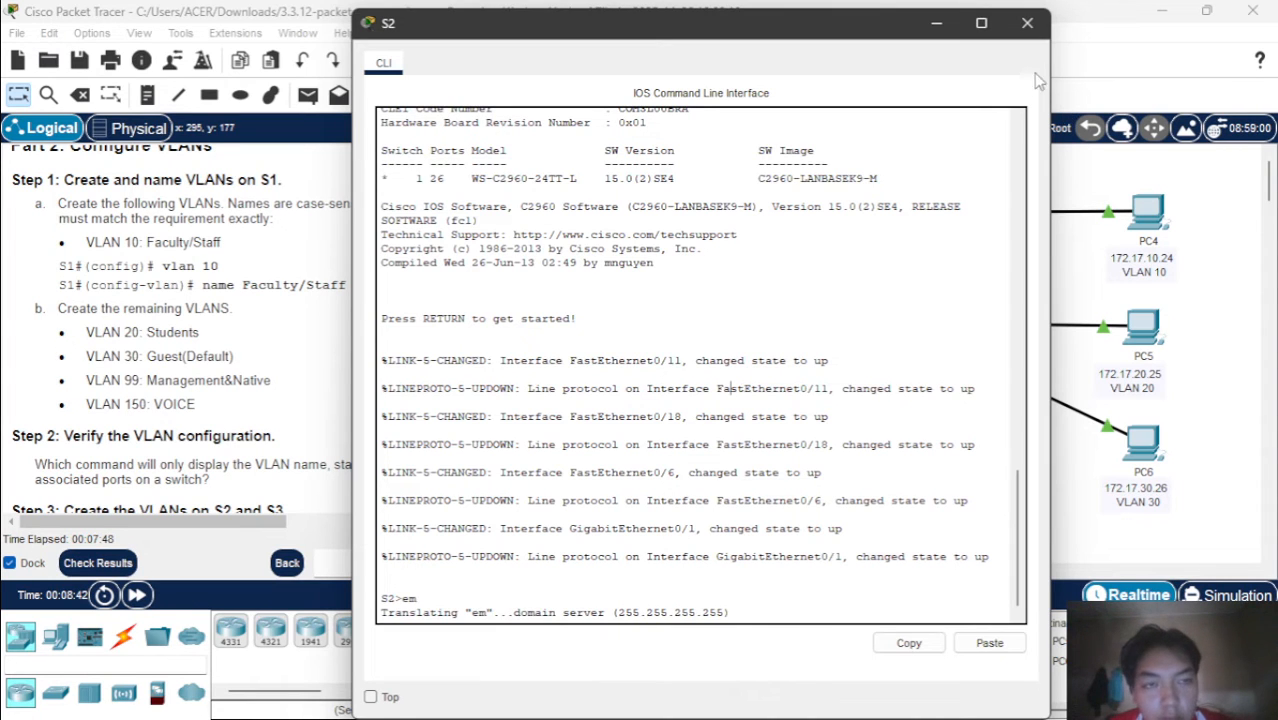
click(1027, 22)
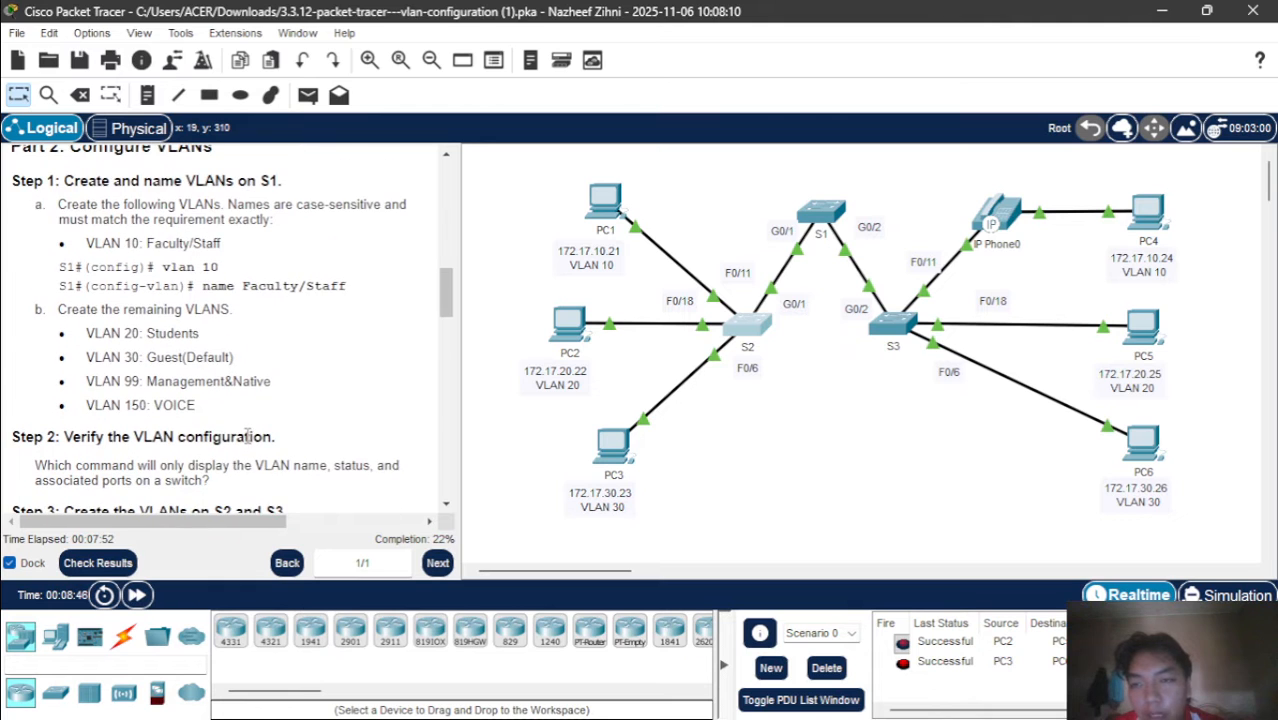
Open the command line of switch S3 and enter global configuration mode with en and conf t
click(892, 322)
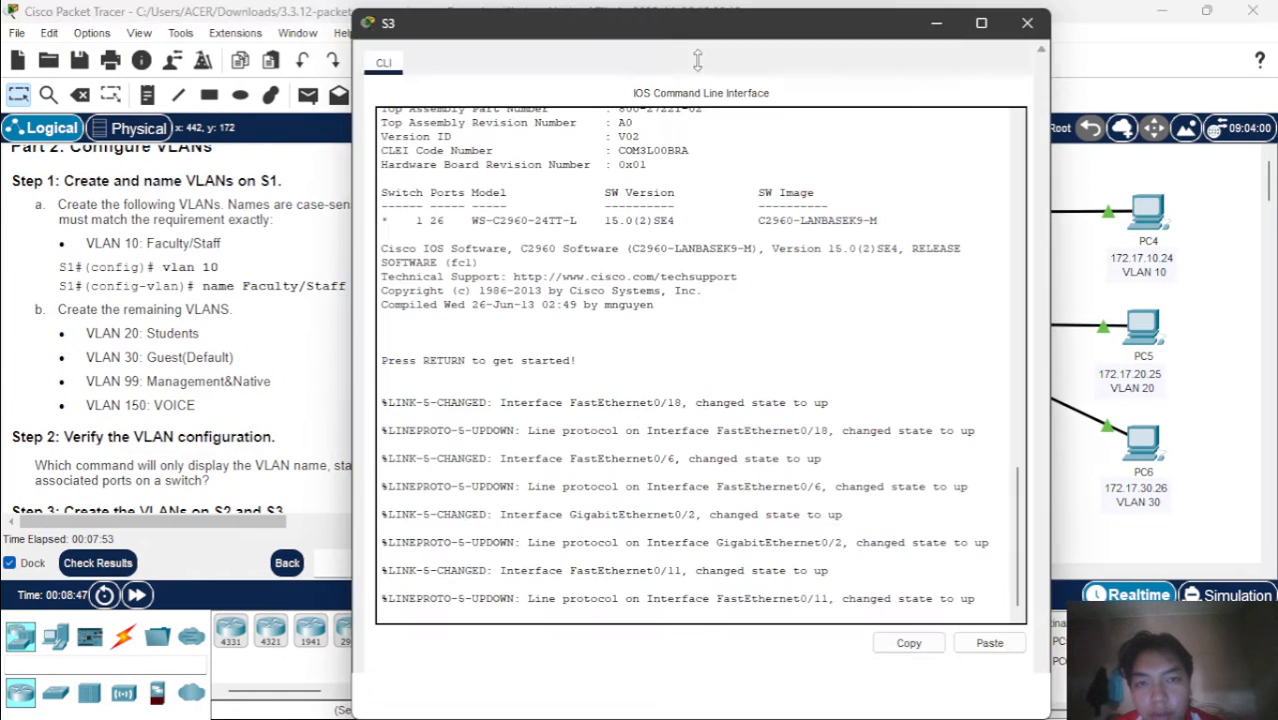
drag(654, 32, 752, 36)
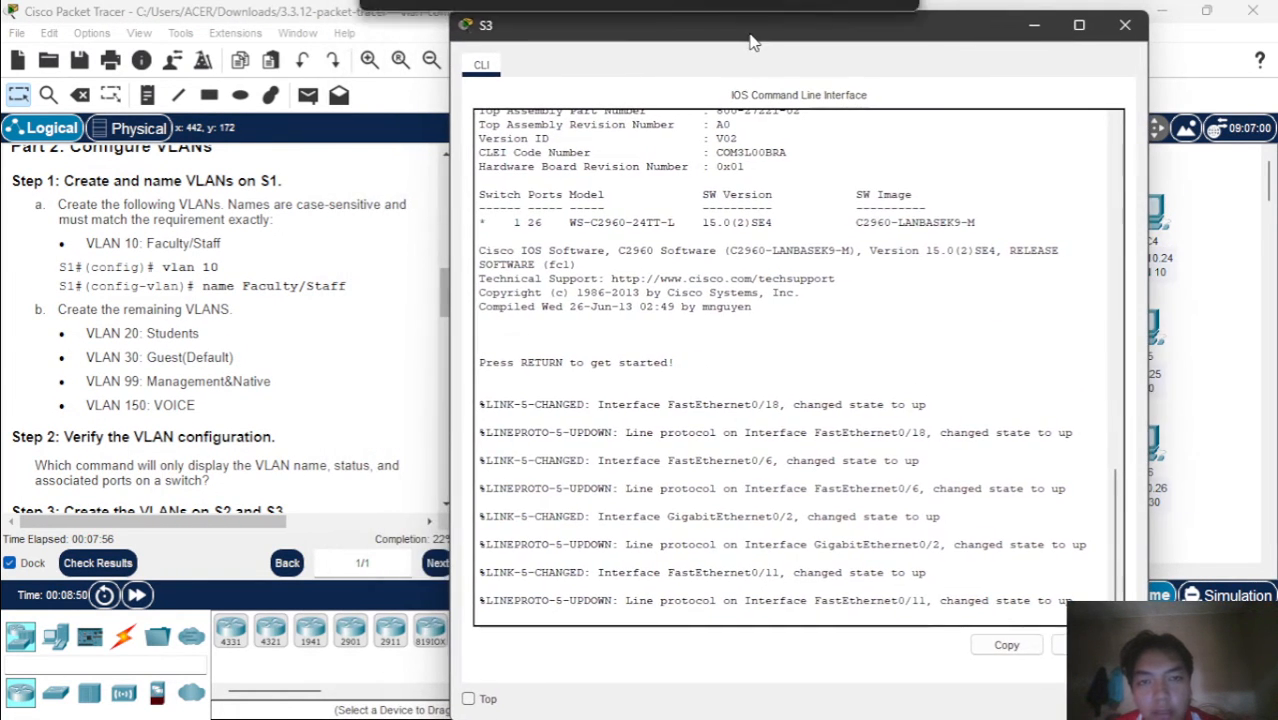
key(Return)
text(en)
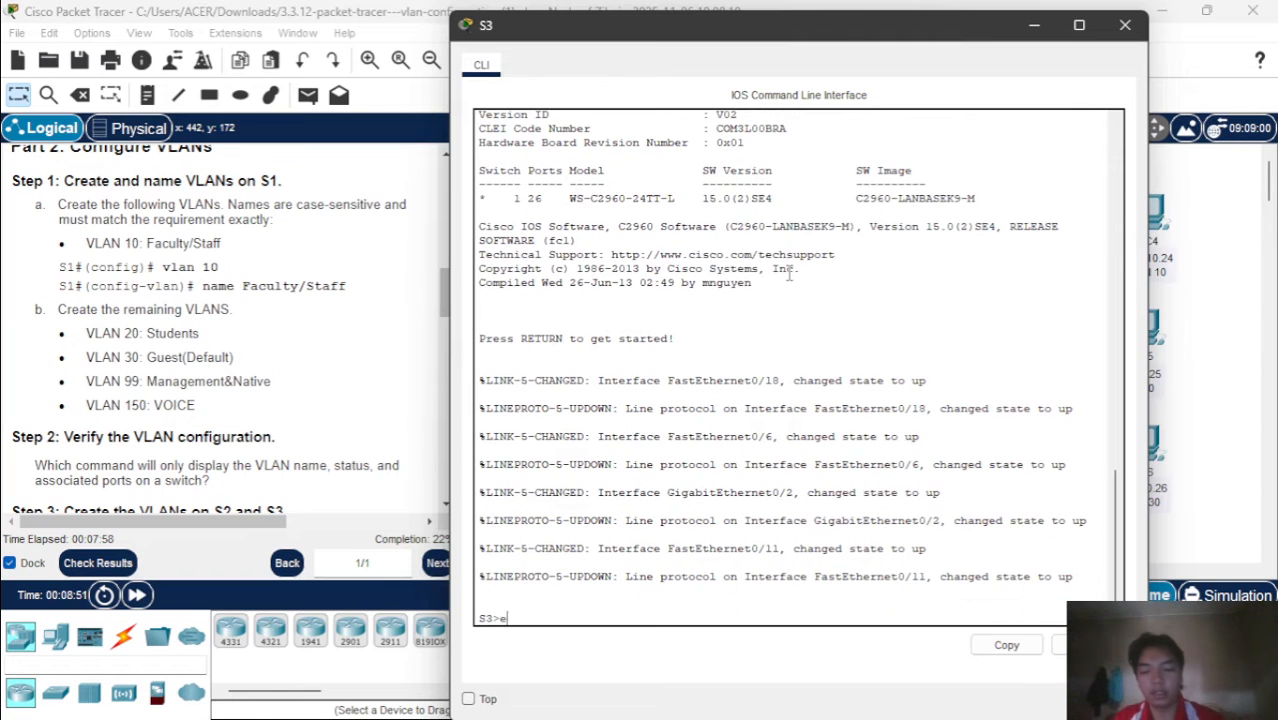
key(Return)
text(conf t)
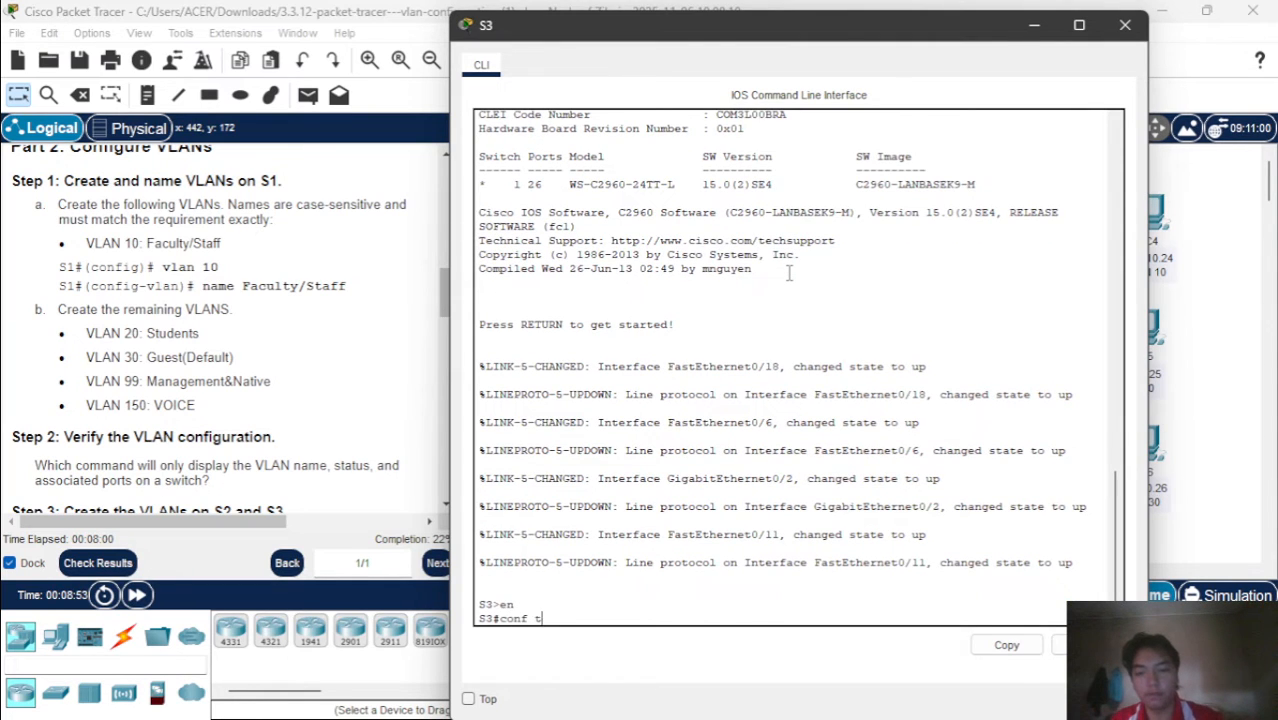
key(Return)
Create VLAN 10 on S3 and name it Faculty/Staff, matching the case in the instructions
text(vl)
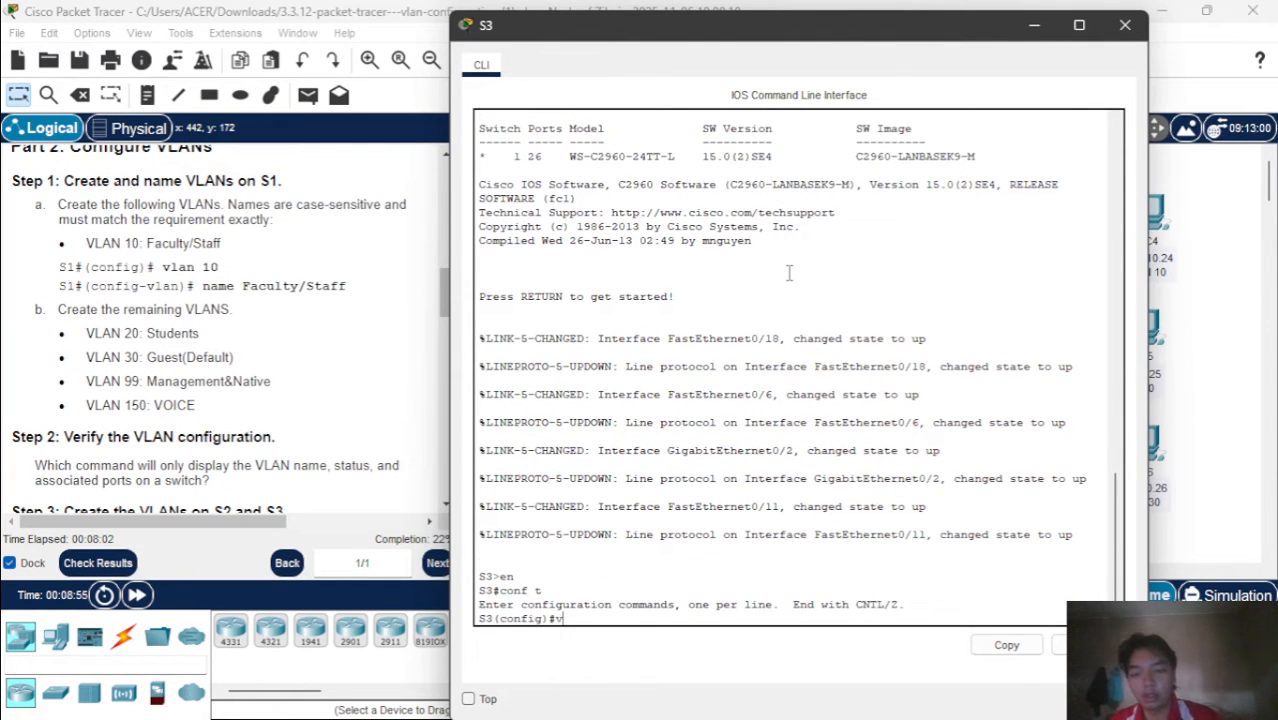
key(Tab)
text(10)
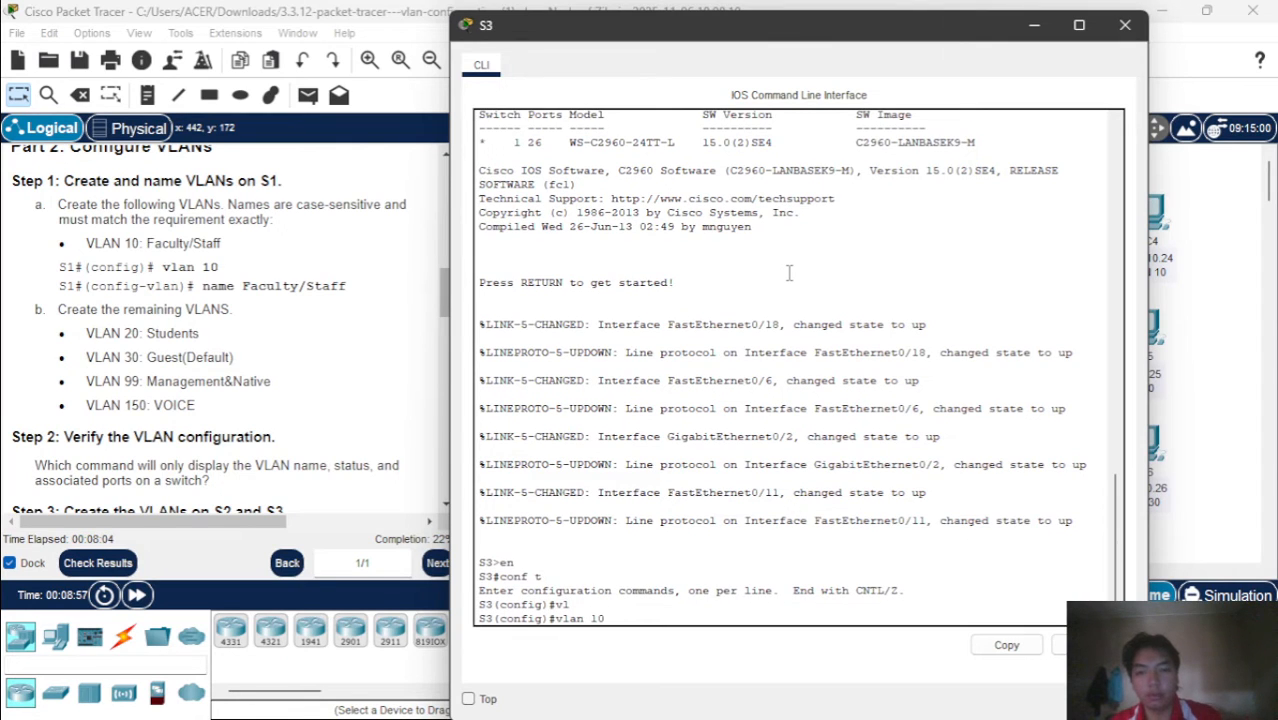
key(Return)
text(nam)
key(Tab)
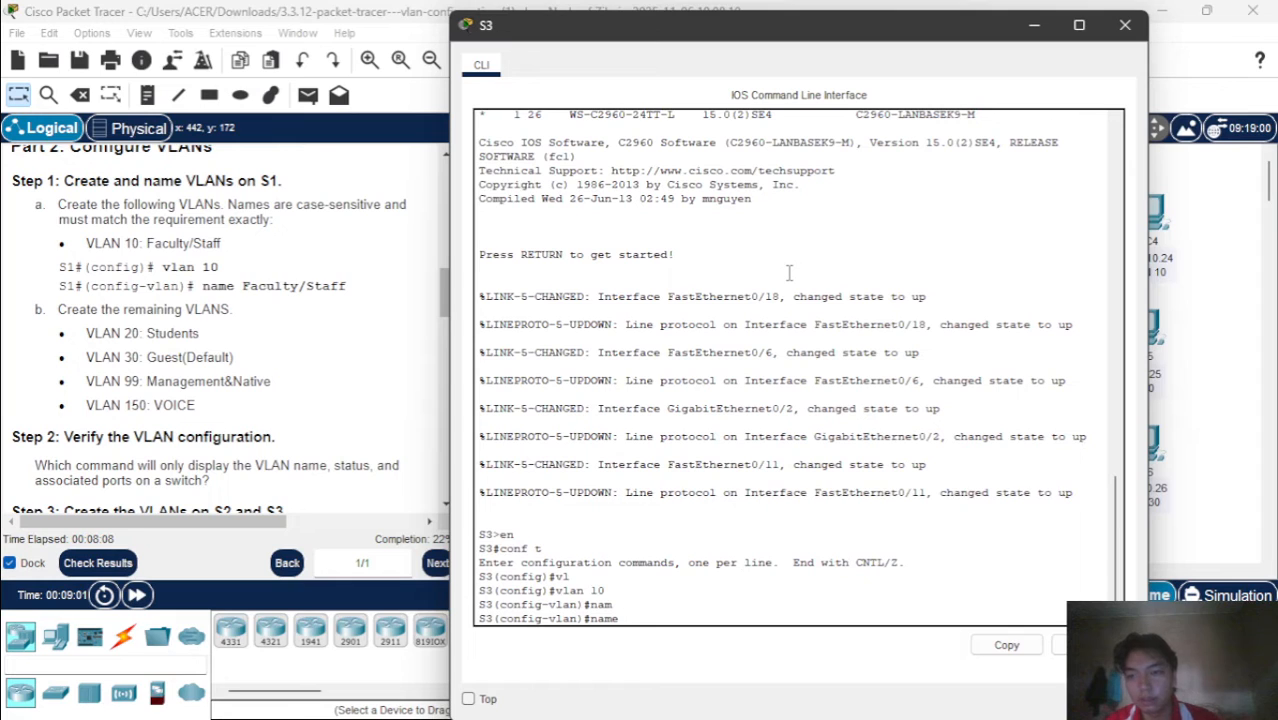
text(Fa)
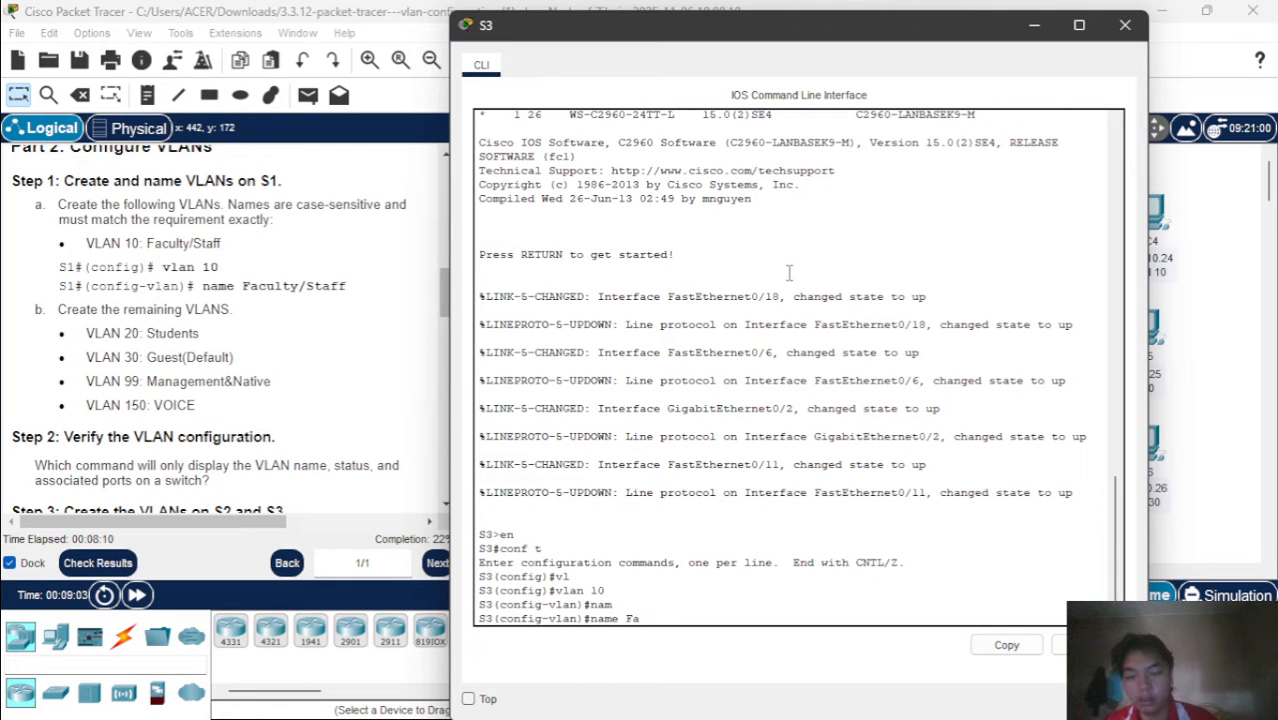
text(culty/)
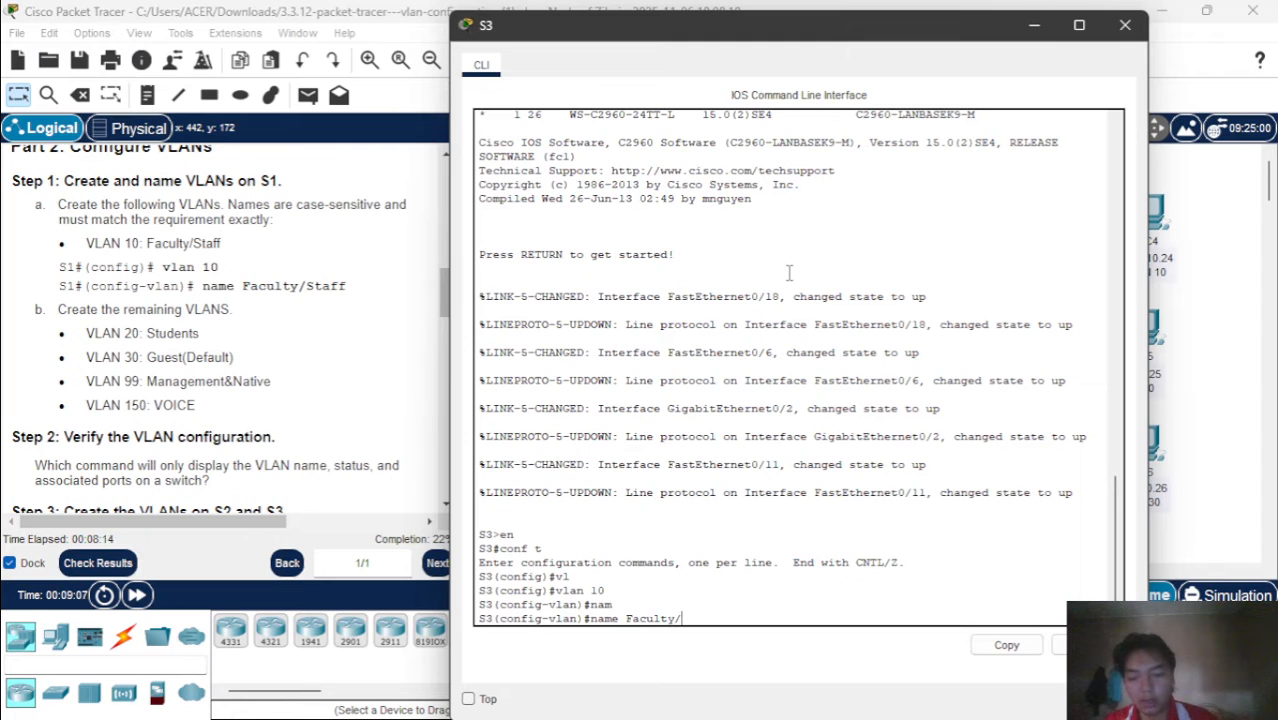
text(S)
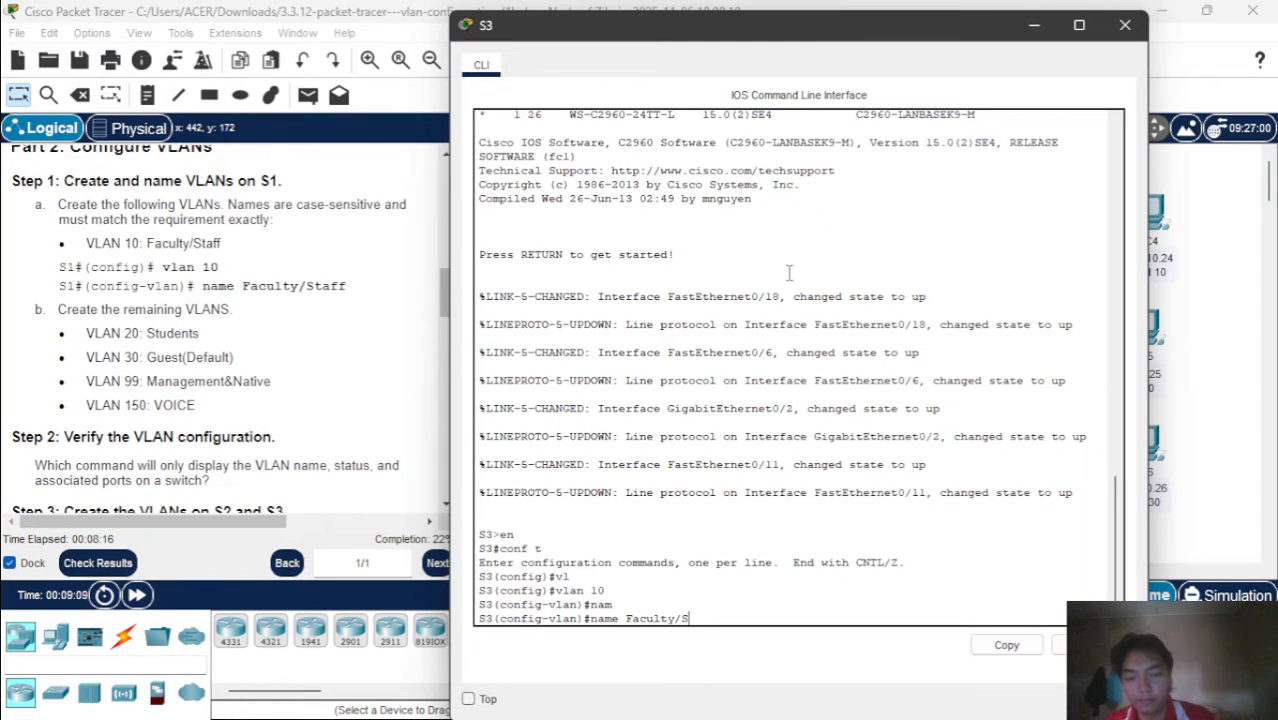
text(ataff)
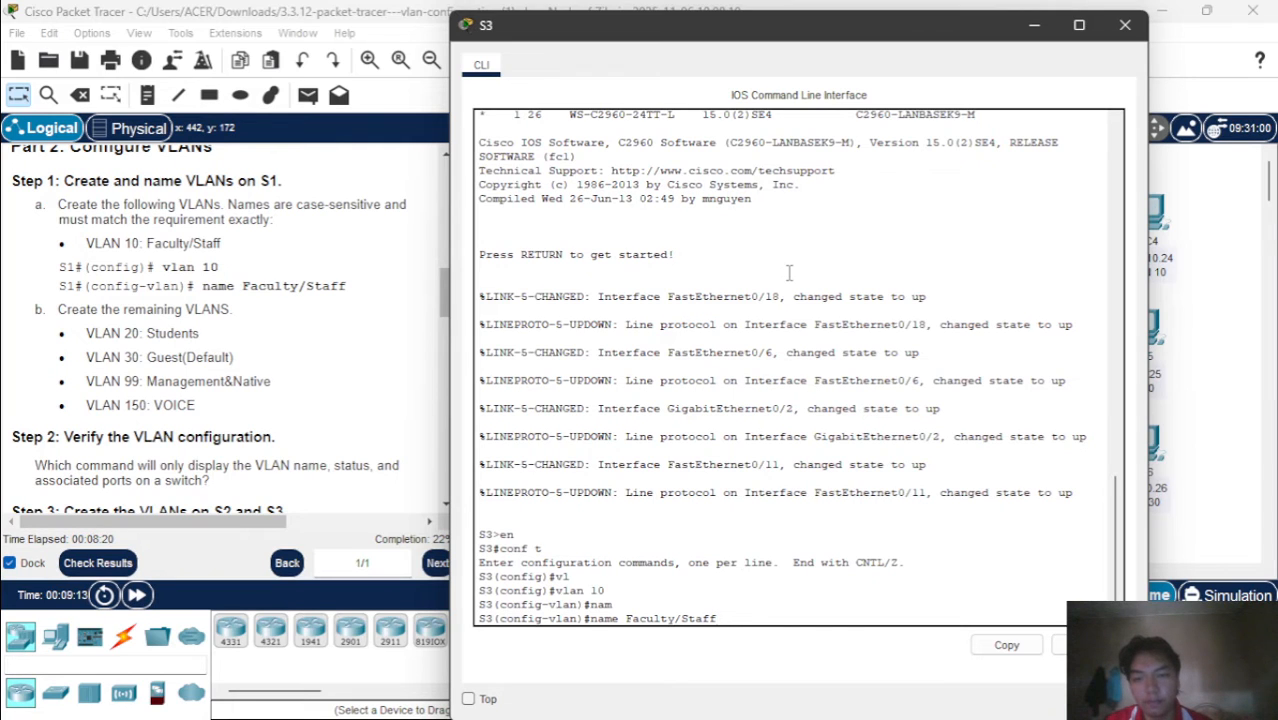
key(Return)
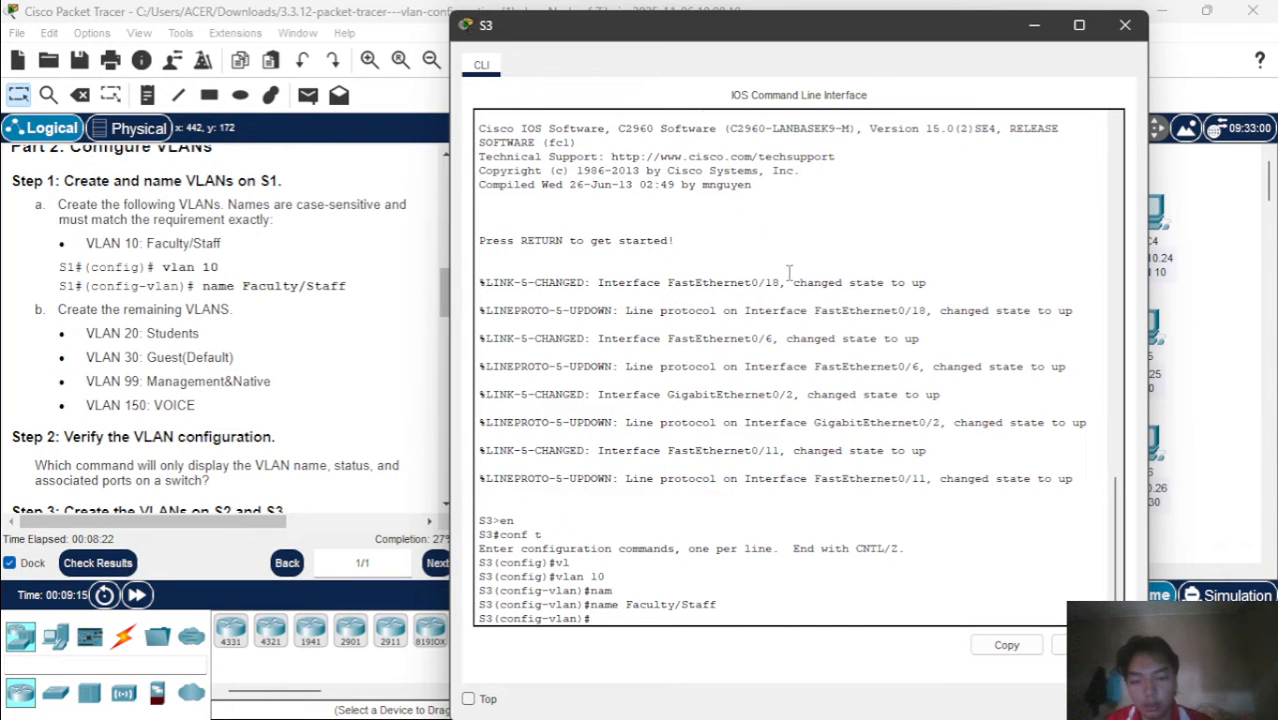
Create VLAN 20 on S3 and name it Students
text(vlan)
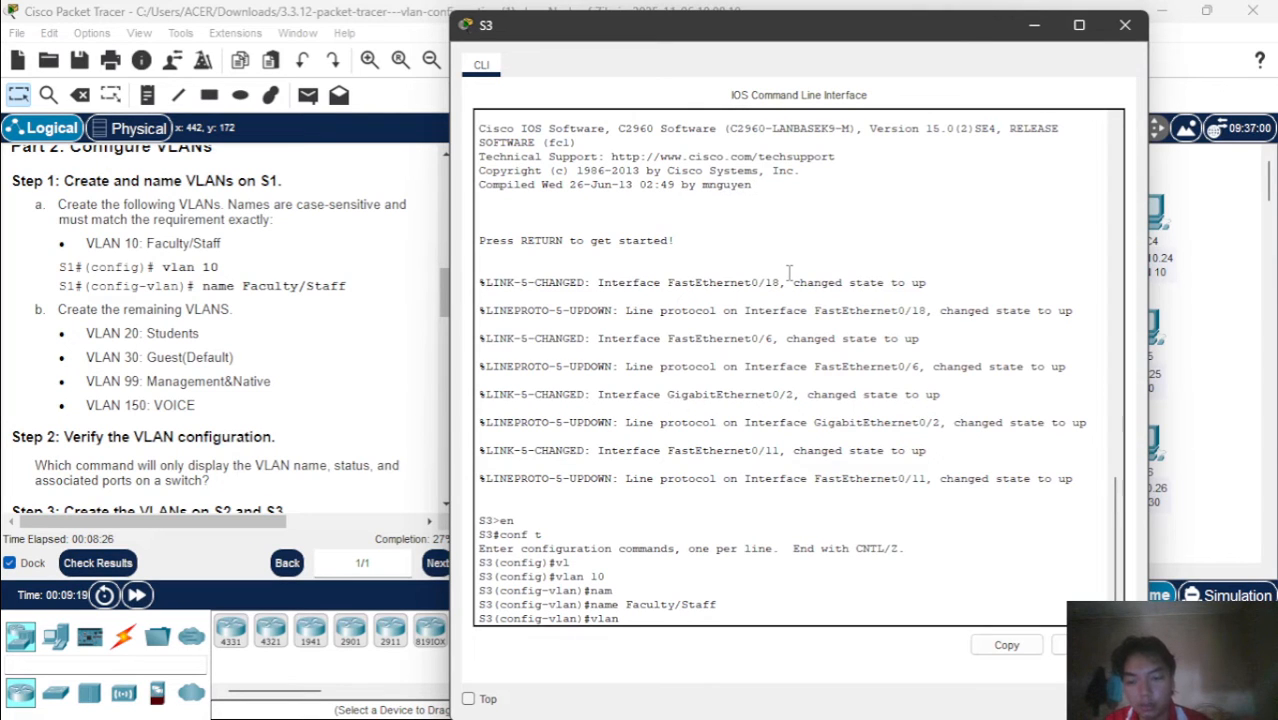
text( 20)
key(Return)
text(nam)
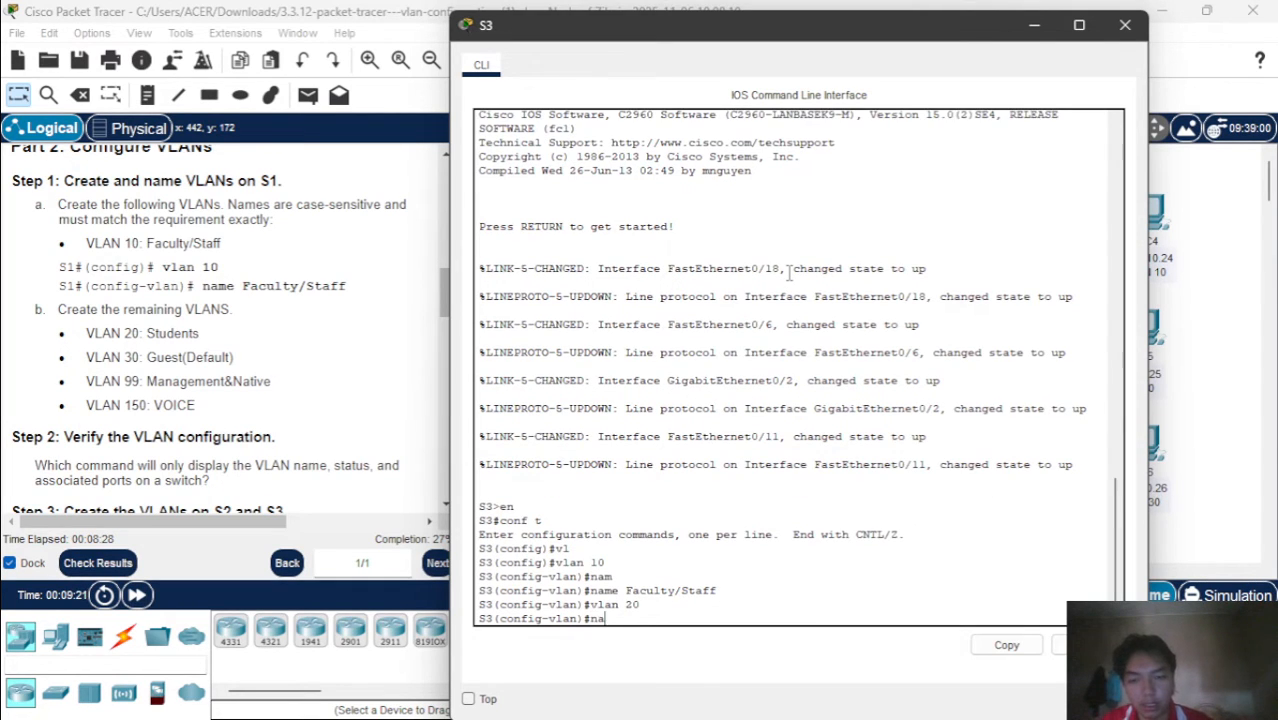
key(Tab)
text(St)
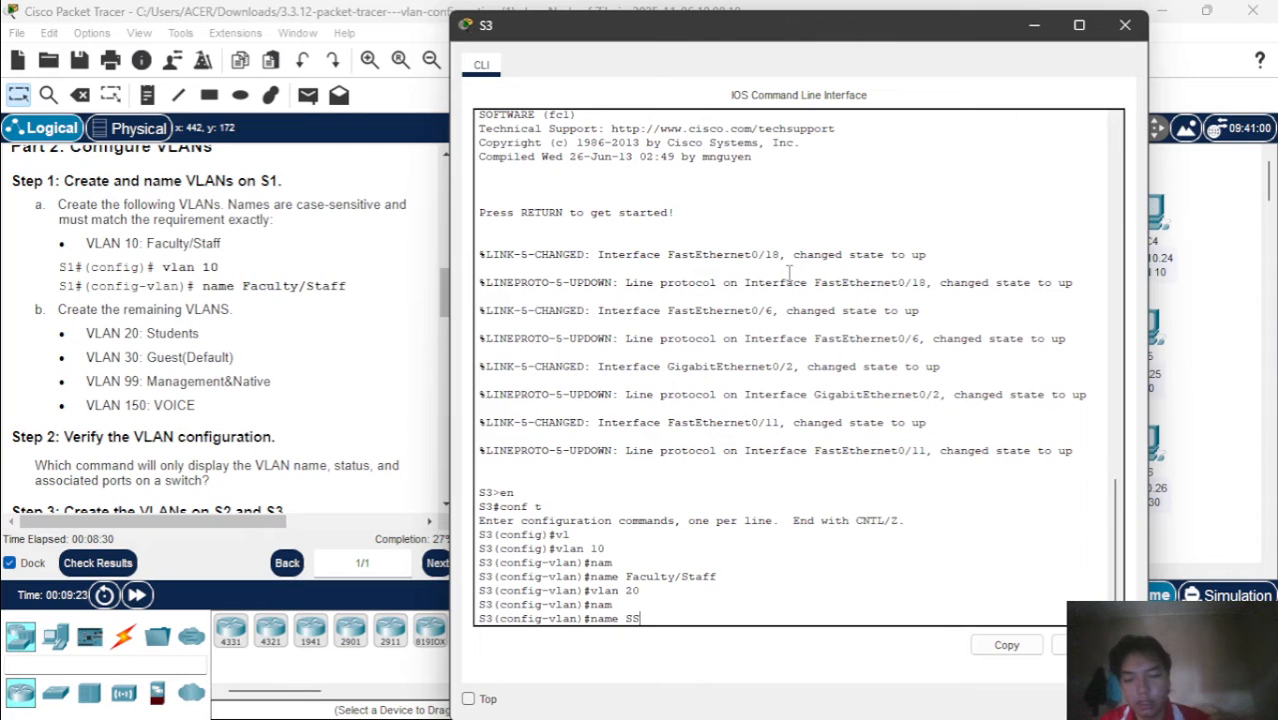
text(udents)
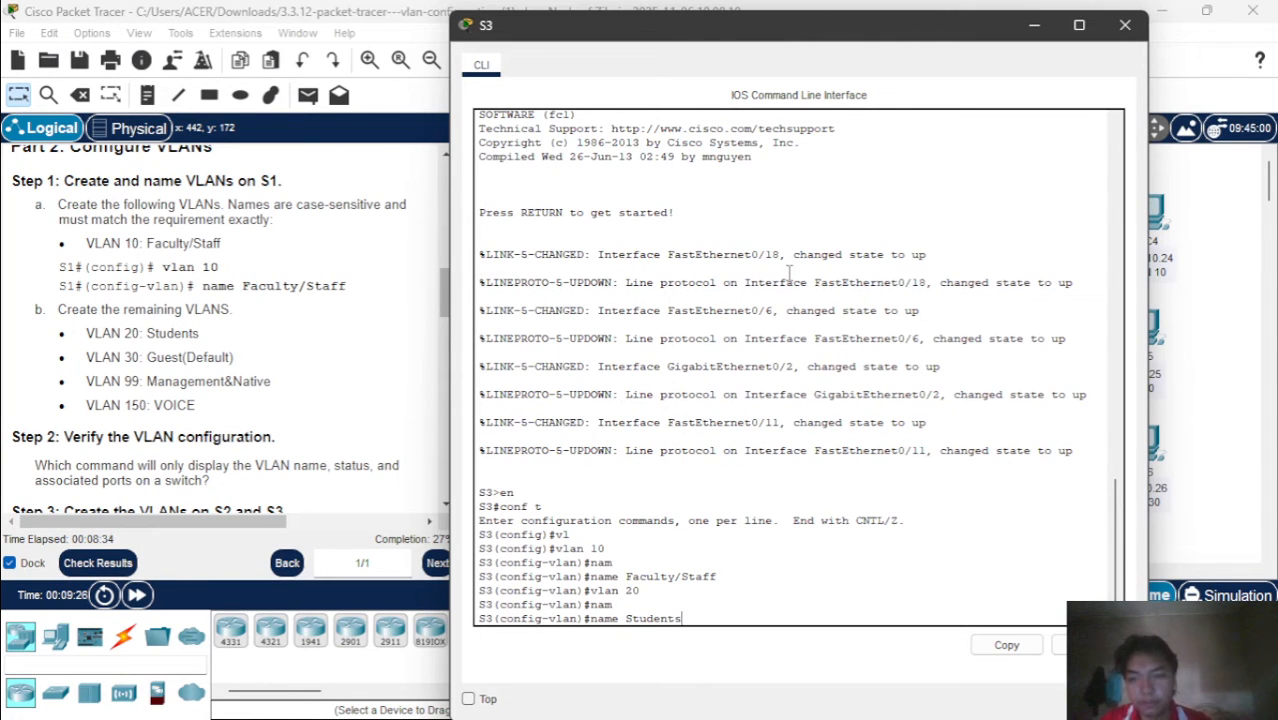
key(Return)
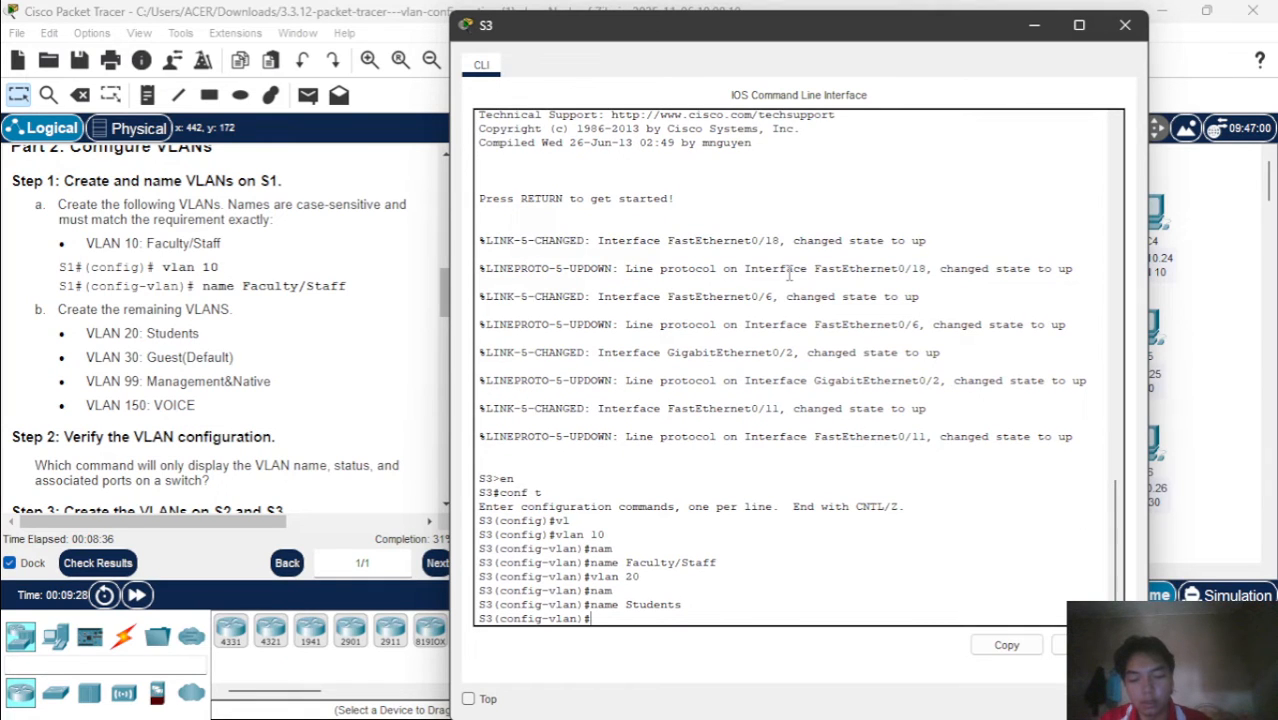
Create VLAN 30 on S3
text(vla)
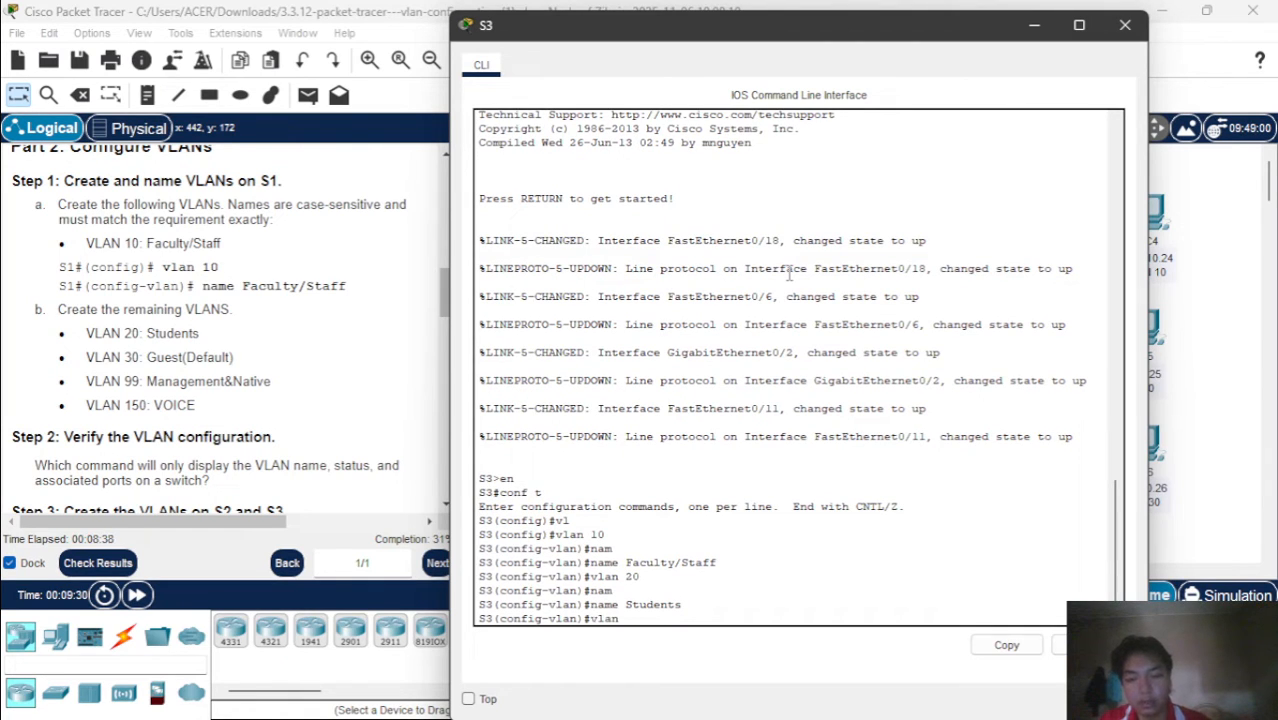
text(n 30)
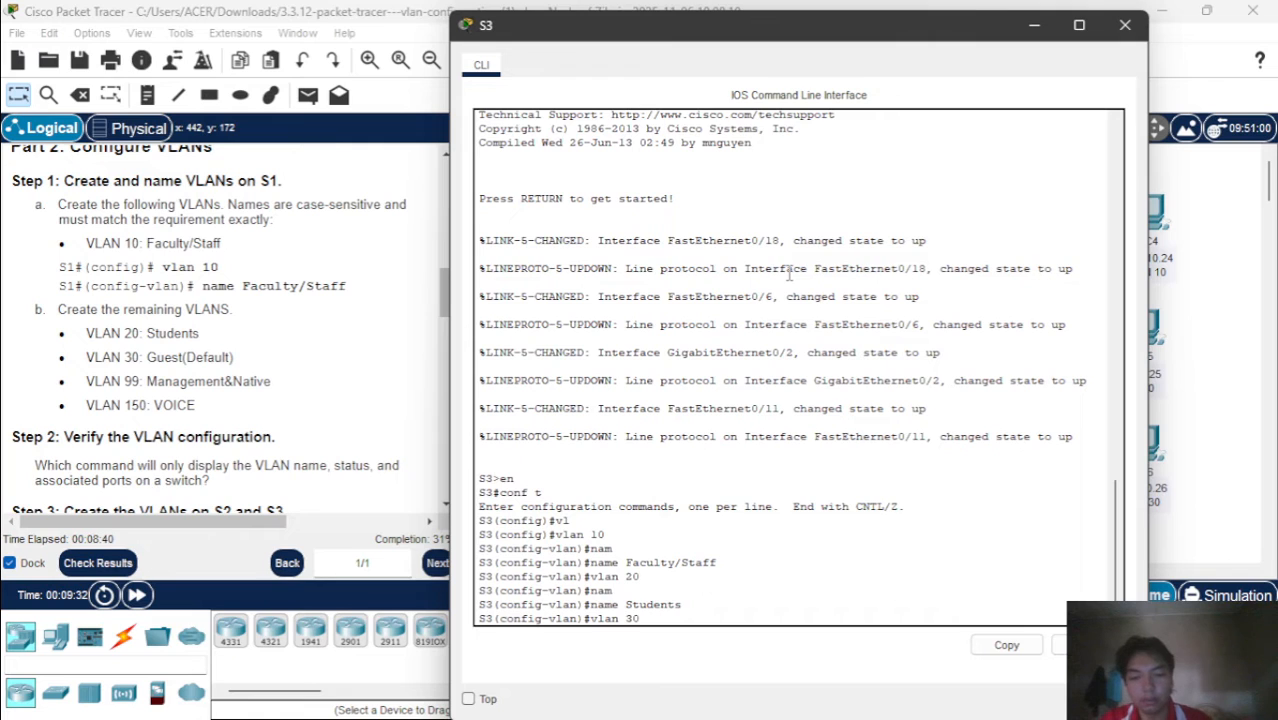
key(Return)
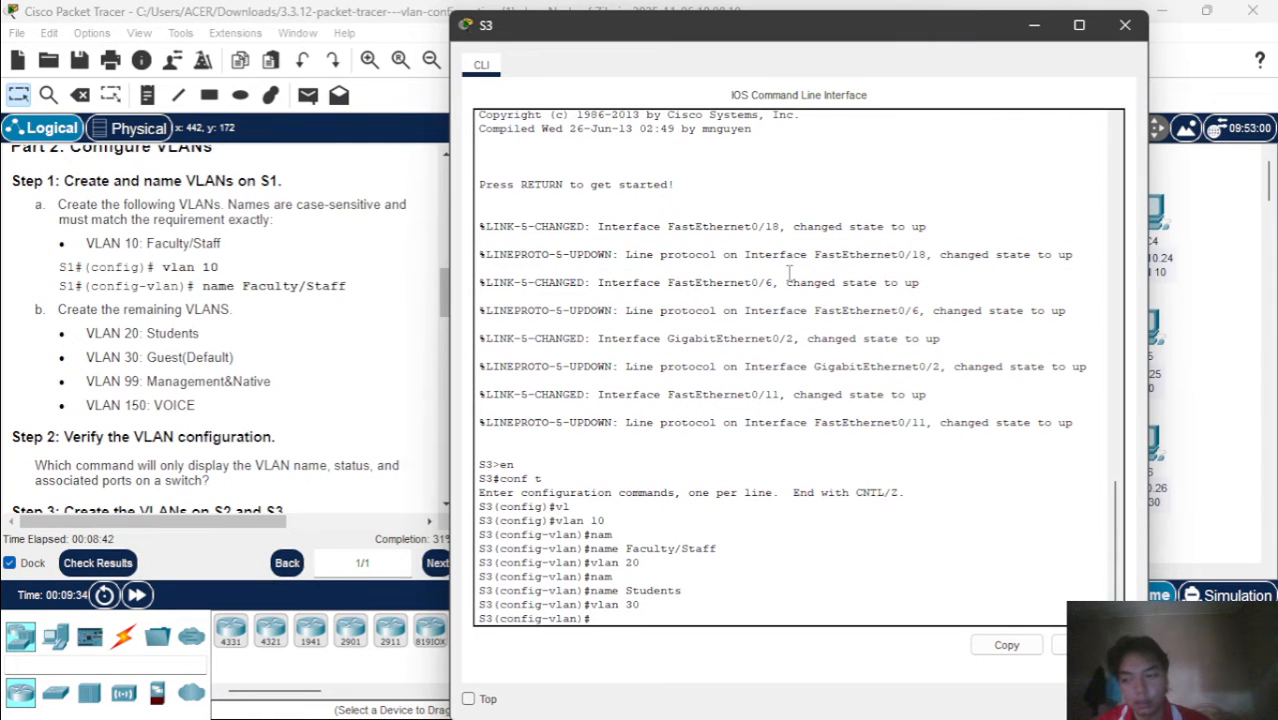
Name VLAN 30 on S3 Guest(Default), matching the spelling and case in the instructions
text(na)
key(Tab)
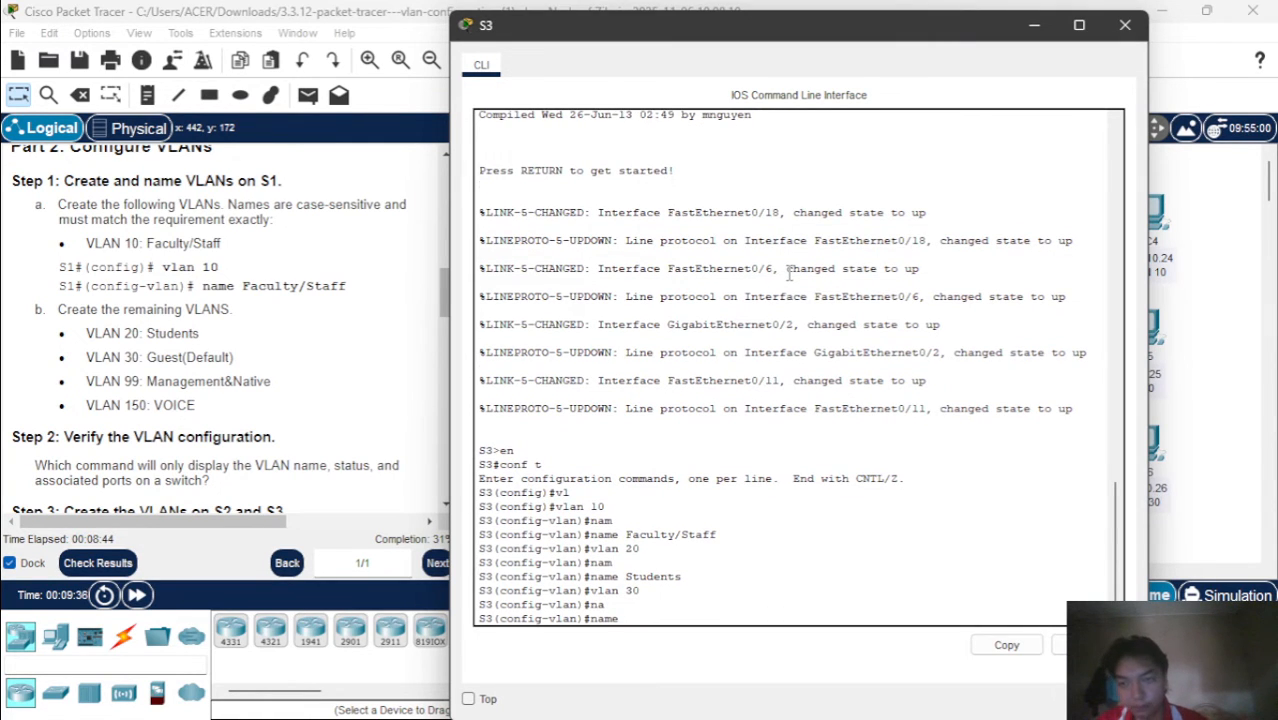
text(Guse)
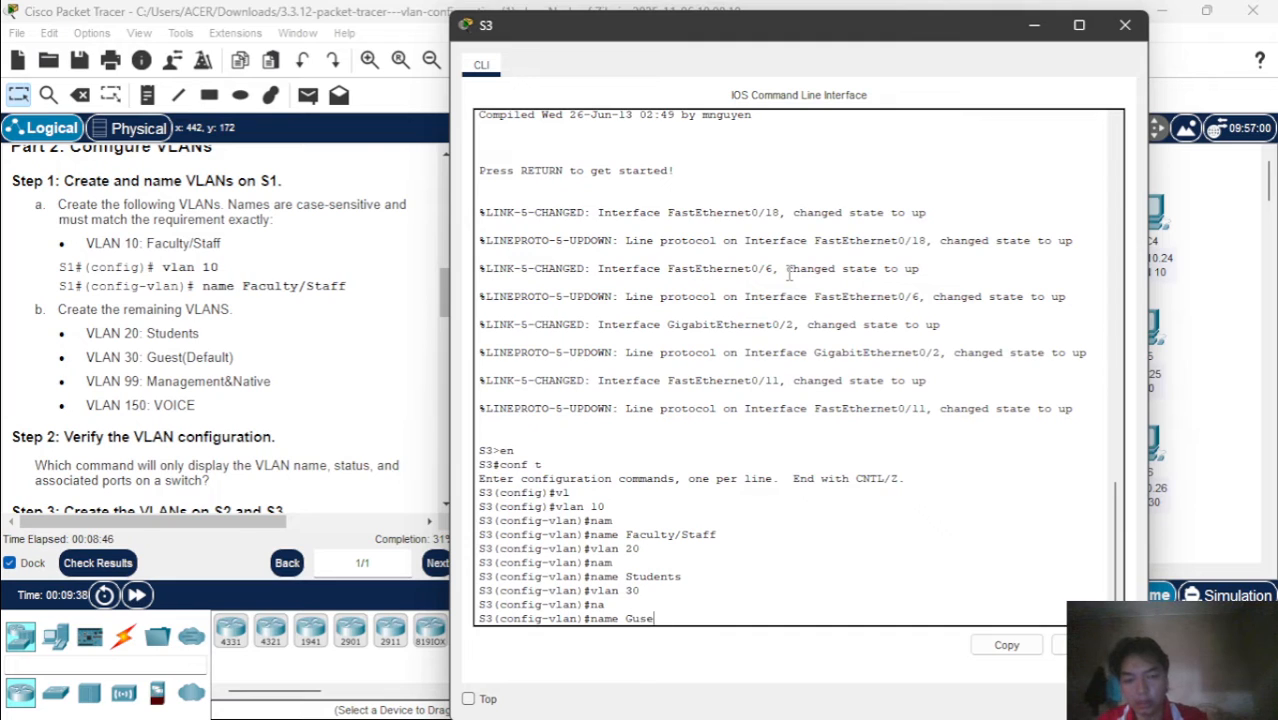
key(BackSpace)
key(BackSpace)
key(BackSpace)
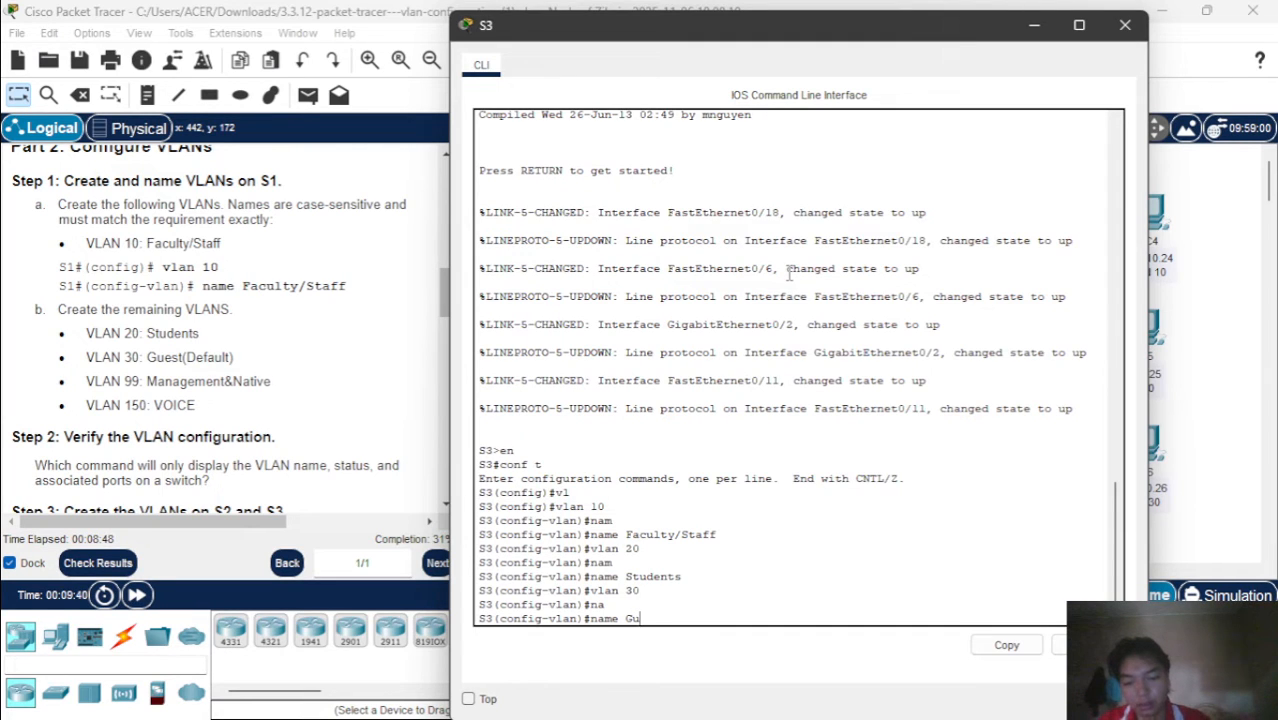
text(est)
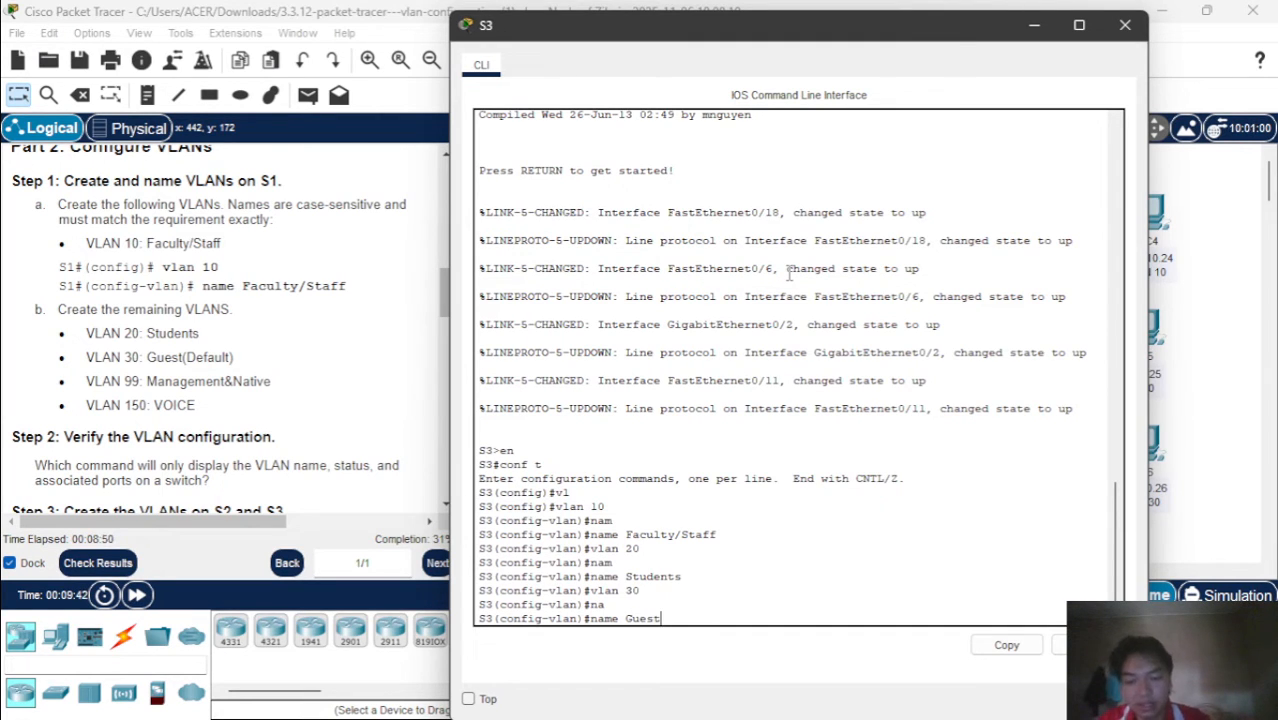
text((D)
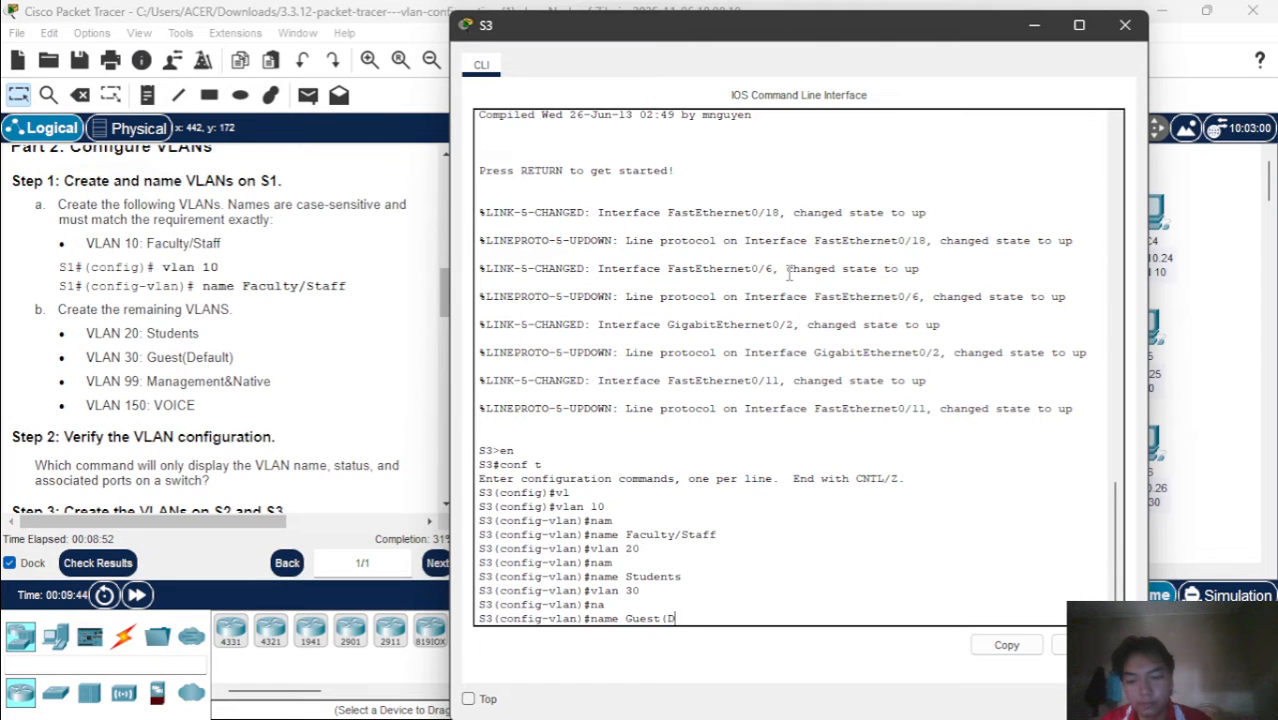
text(efault)
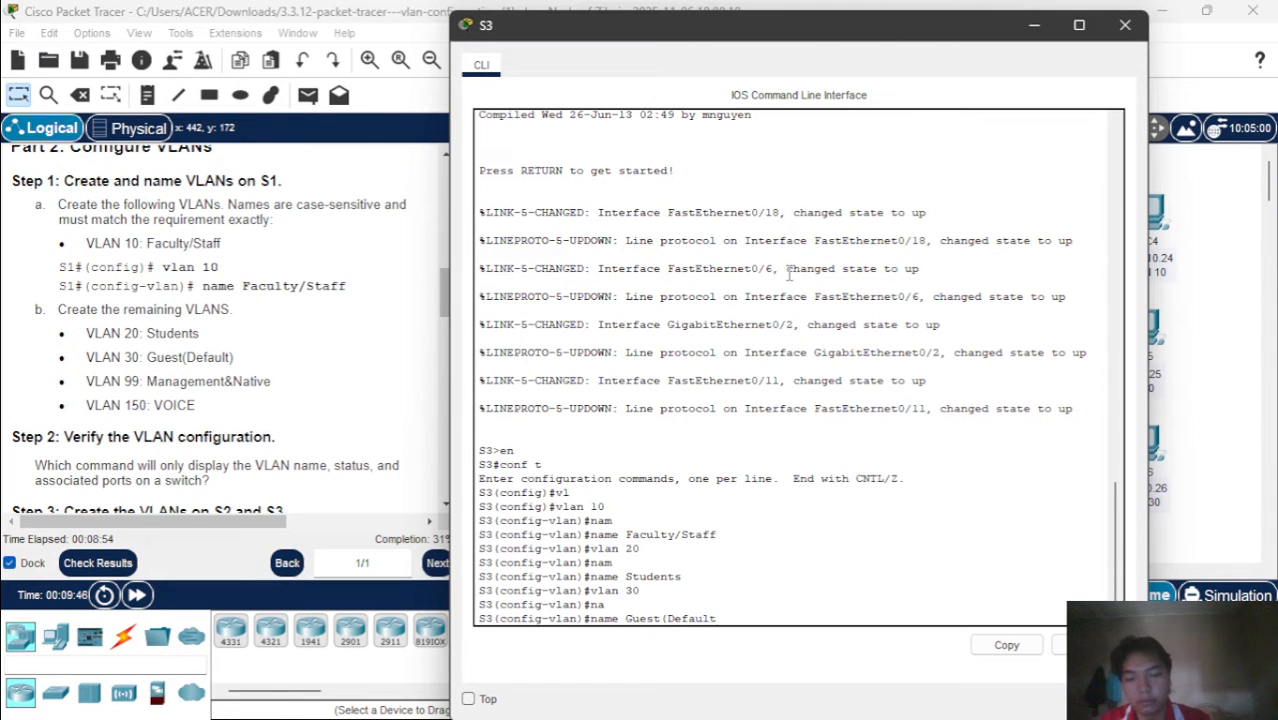
text())
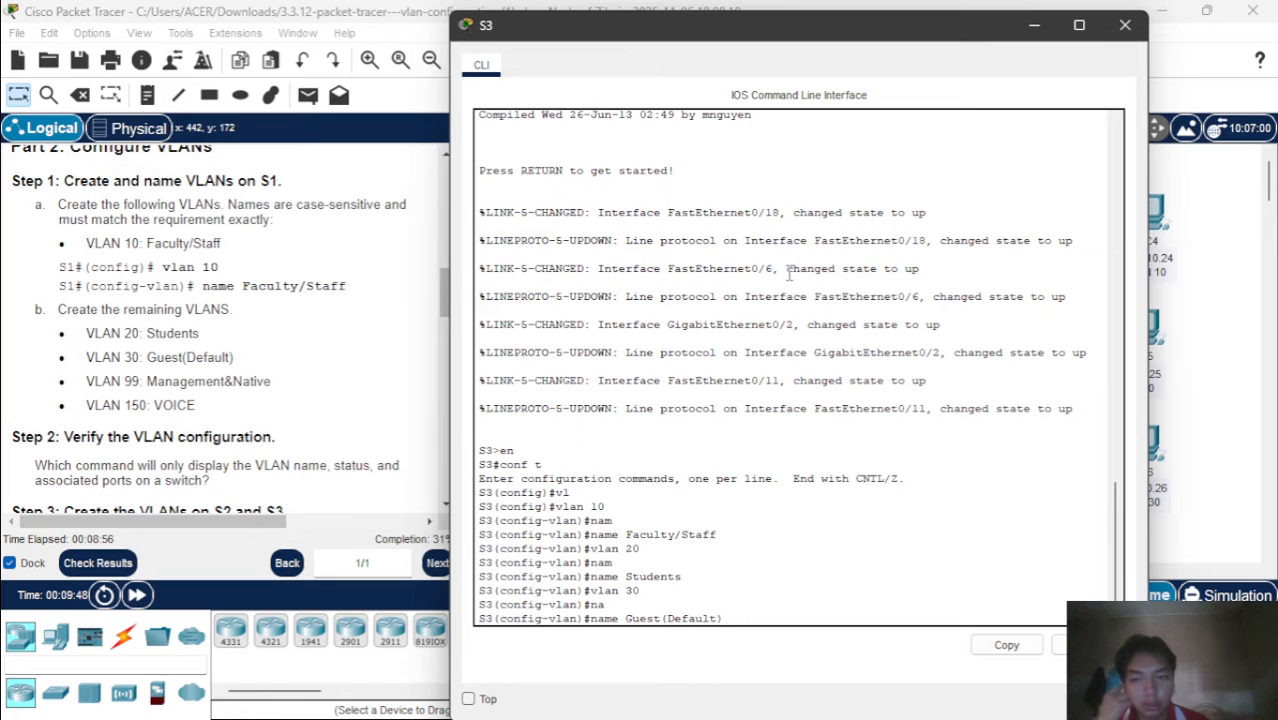
key(Return)
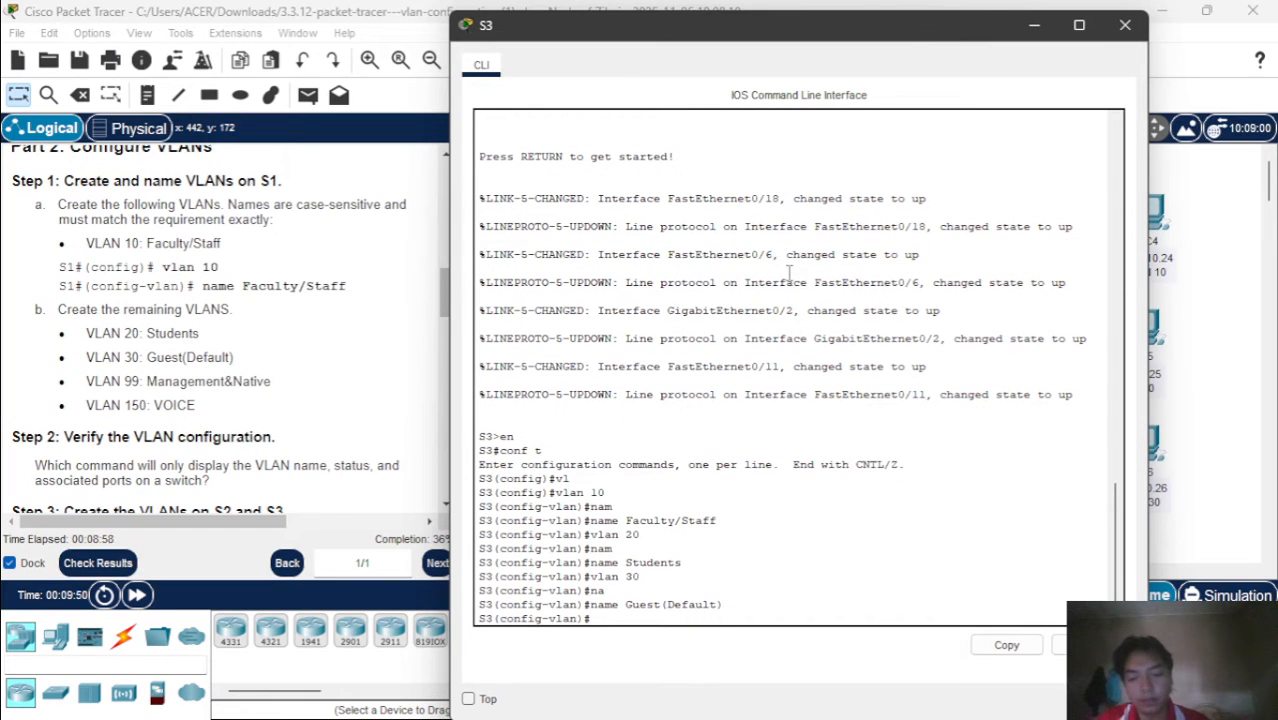
Create VLAN 99 on S3
text(n)
key(BackSpace)
text(vlan)
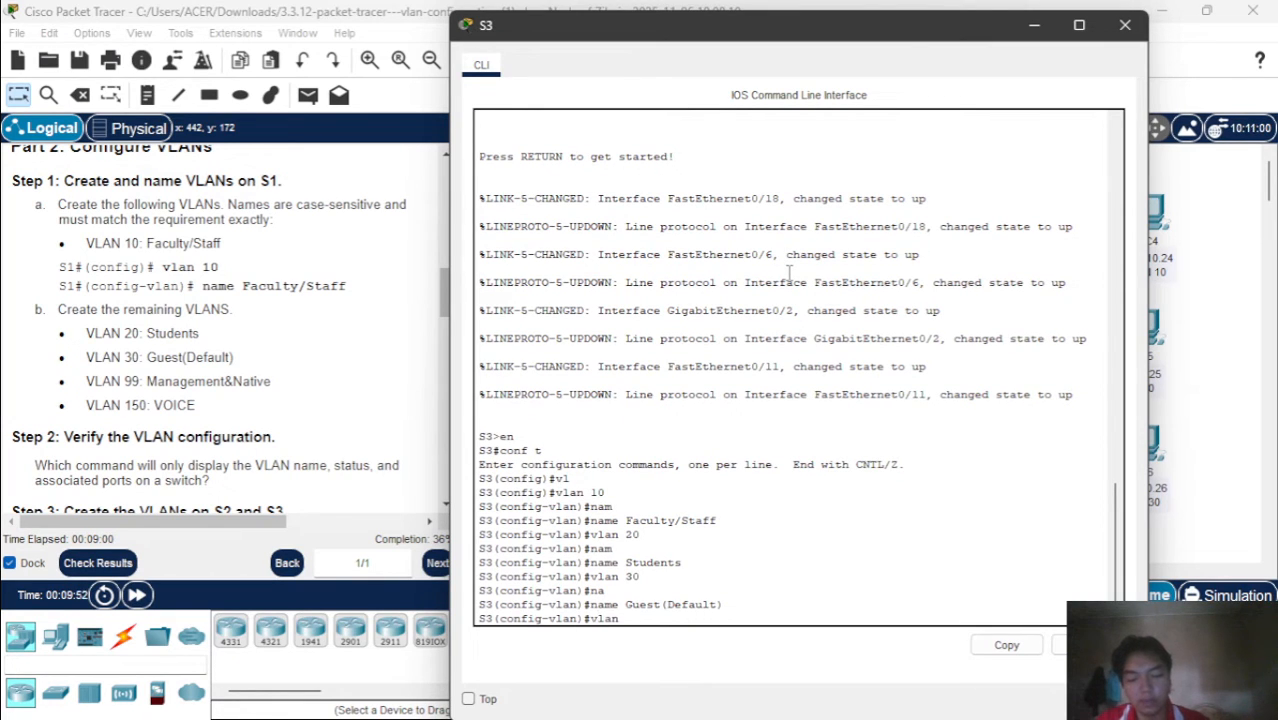
text( 99)
key(Return)
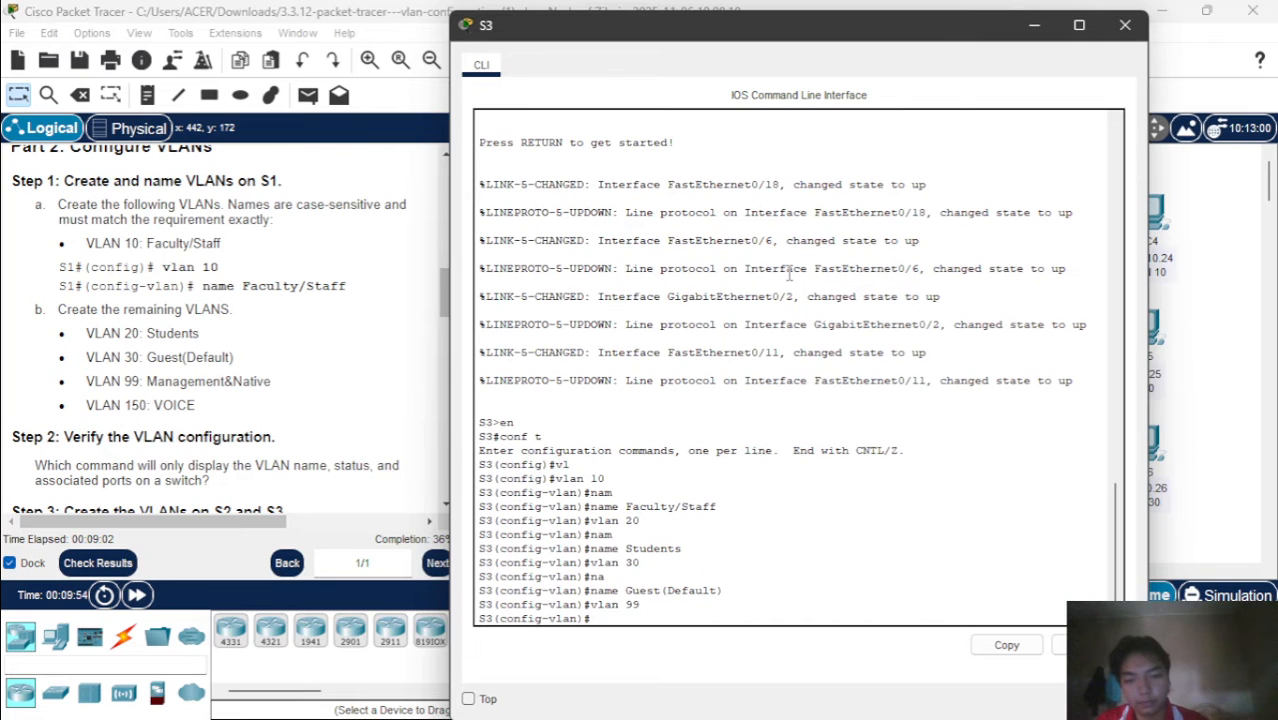
Name VLAN 99 on S3 Management&Native, exactly as written in the instructions
text(nam)
key(Return)
text(name )
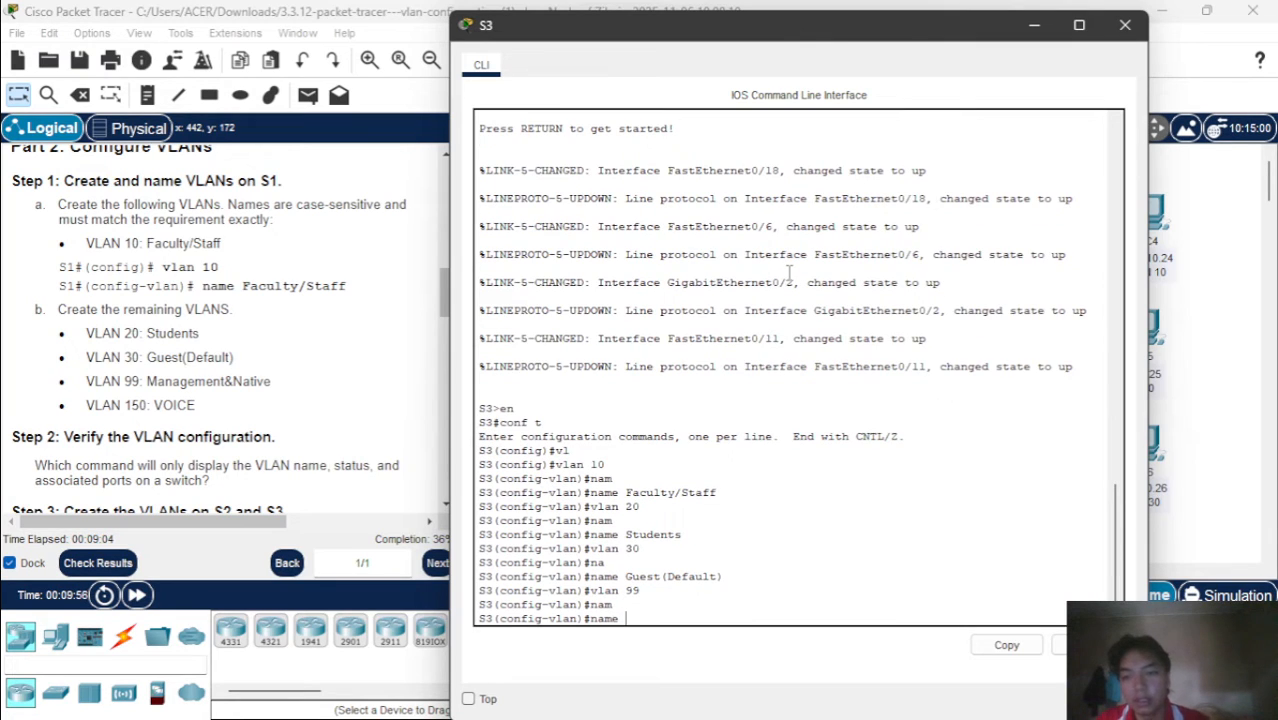
text(NM)
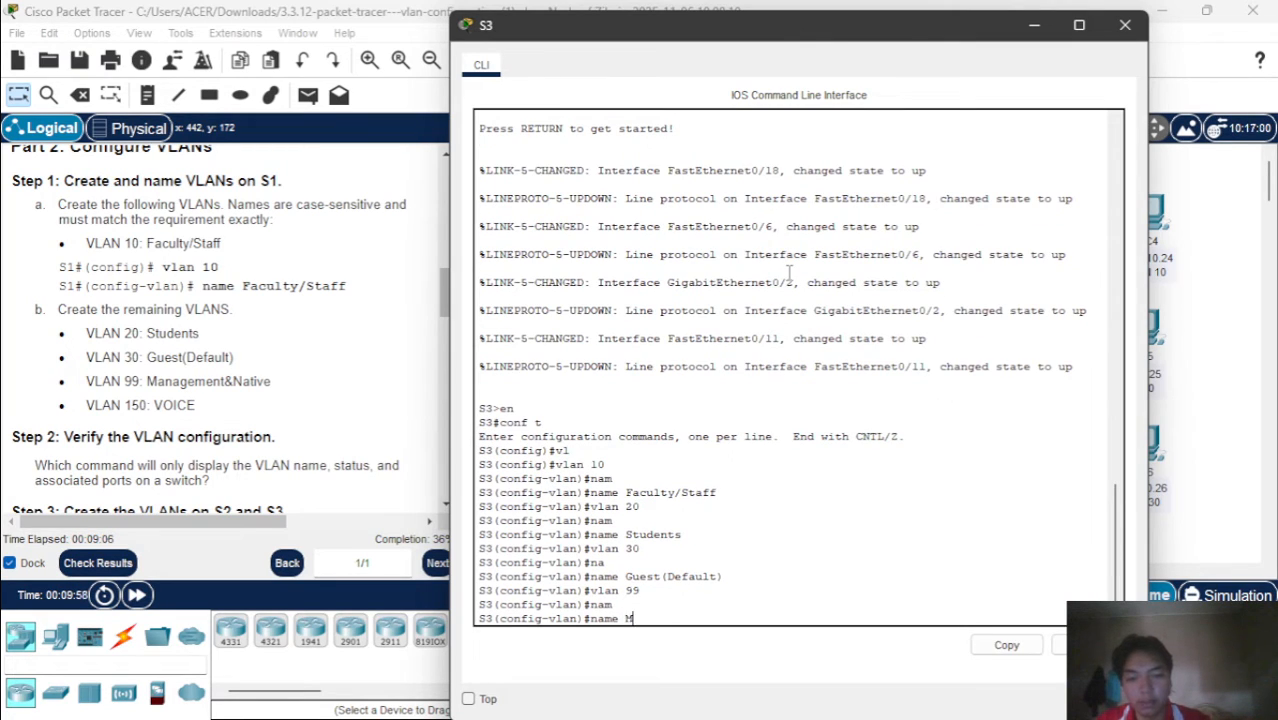
text(an)
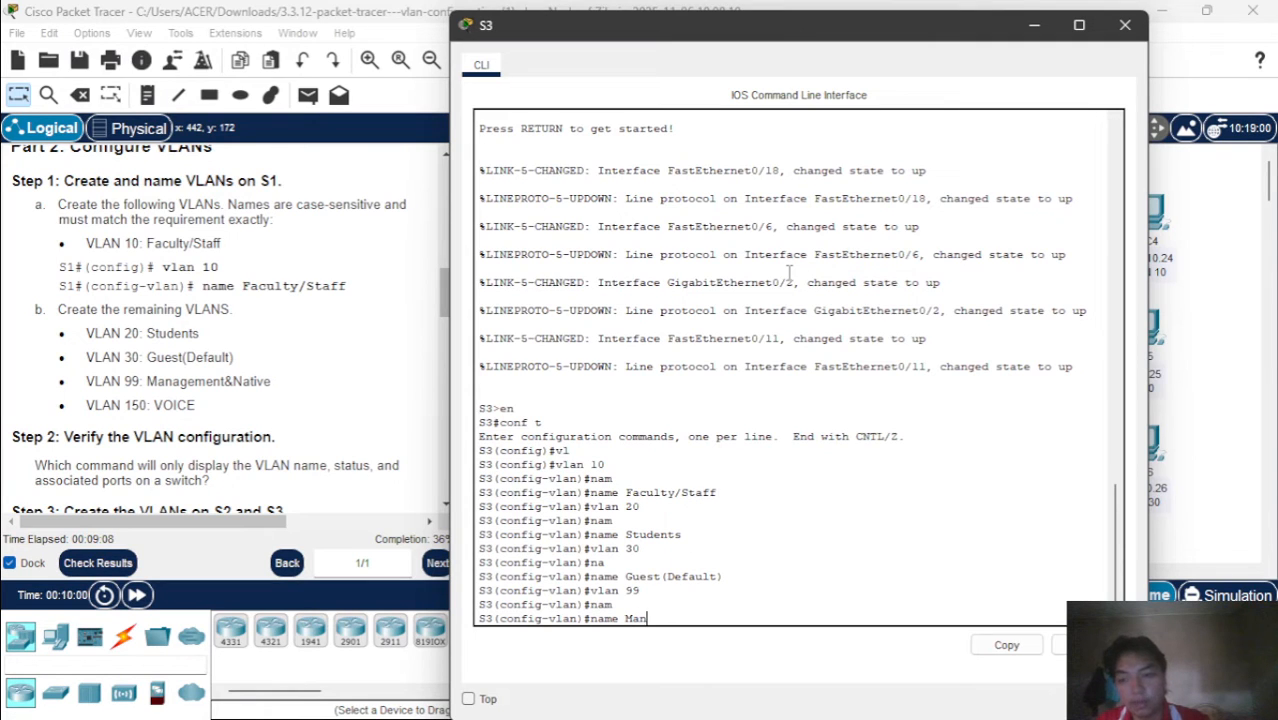
text(age)
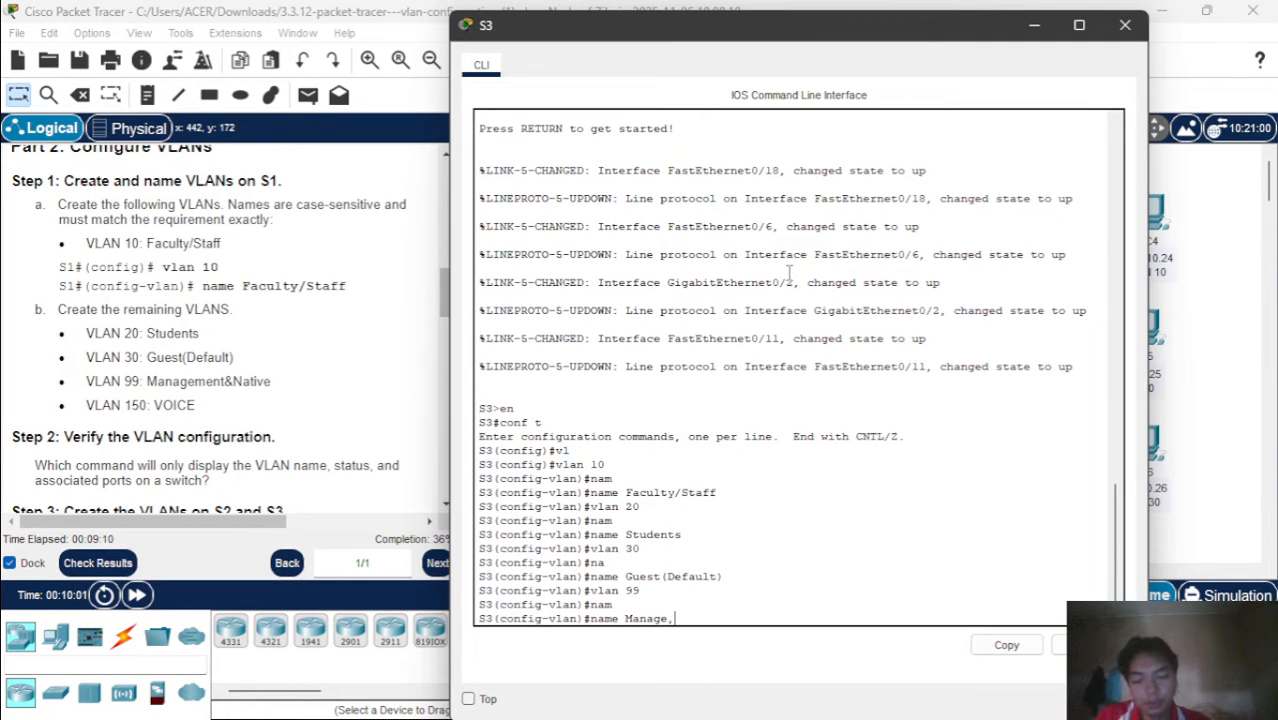
text(,)
key(BackSpace)
text(ment)
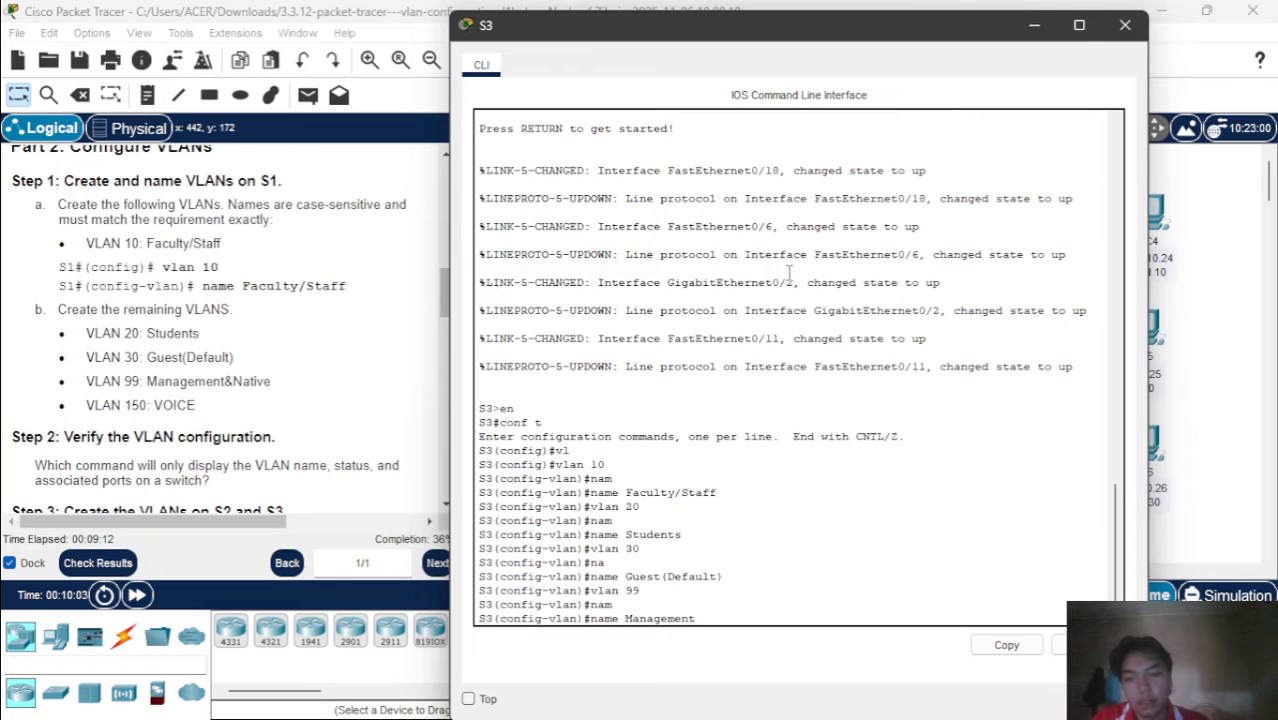
text(&Native)
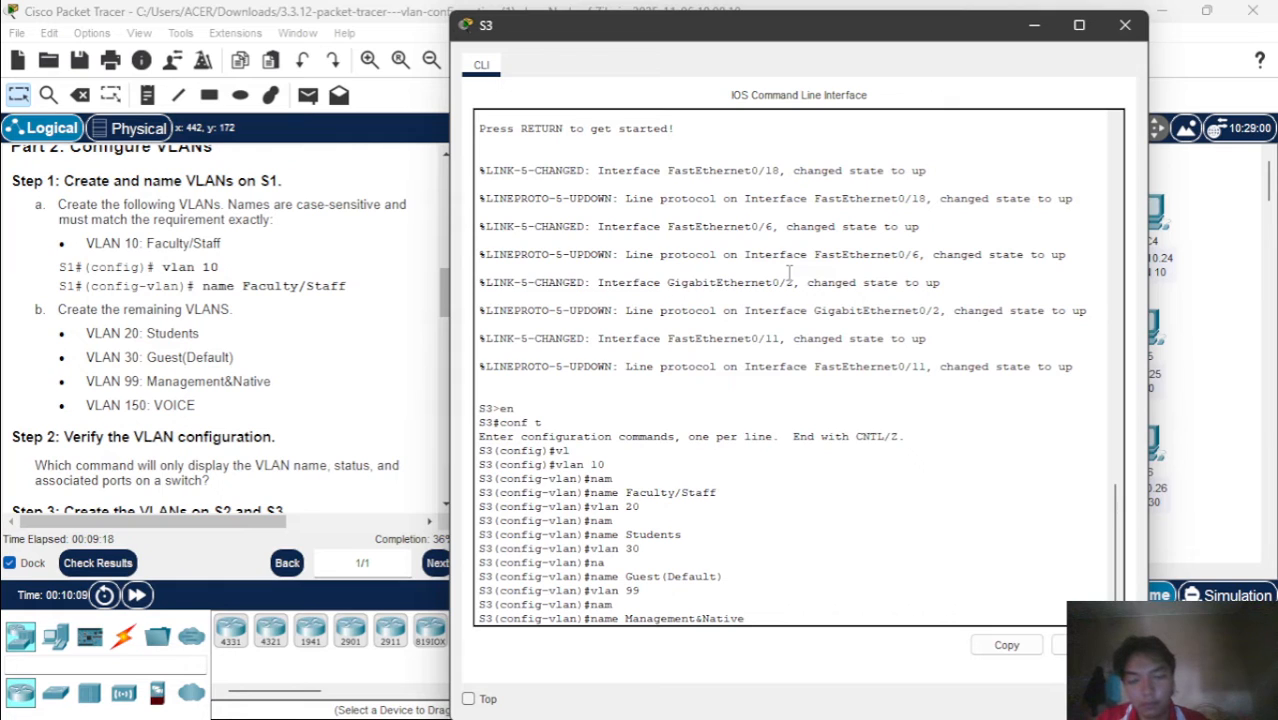
key(Return)
Create VLAN 150 on S3 and name it VOICE in capital letters
text(V)
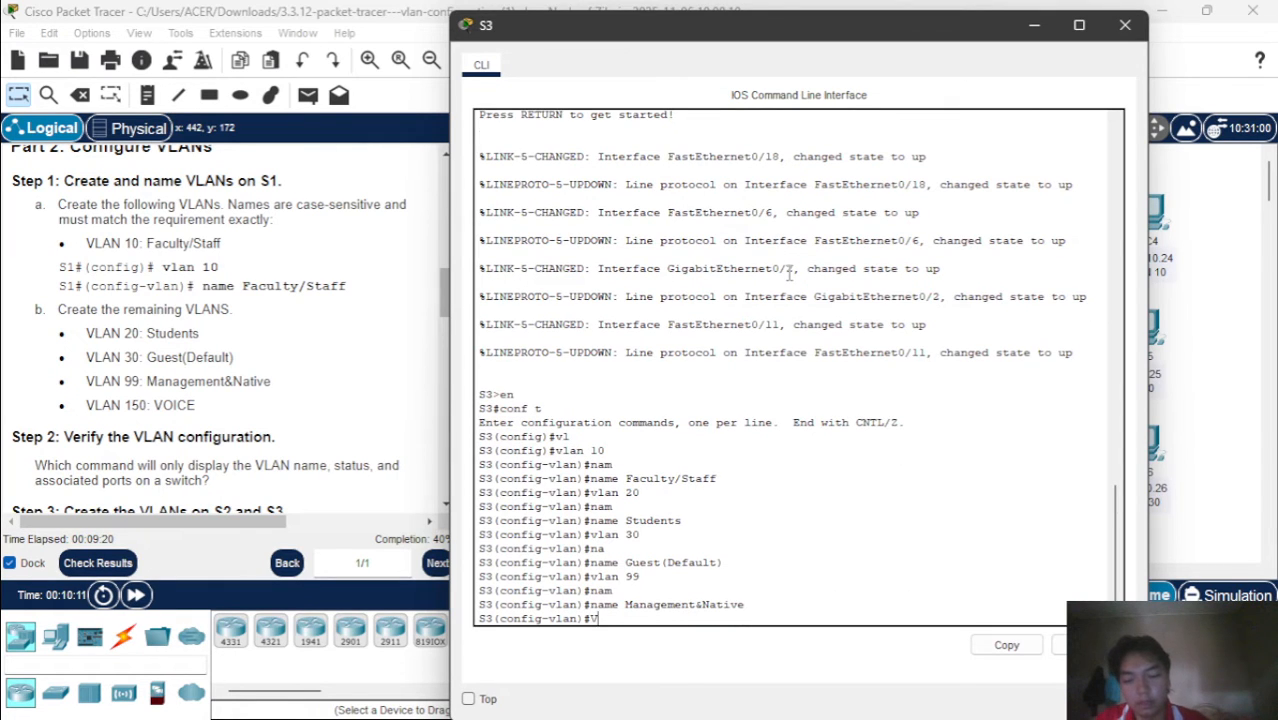
text(L)
key(Return)
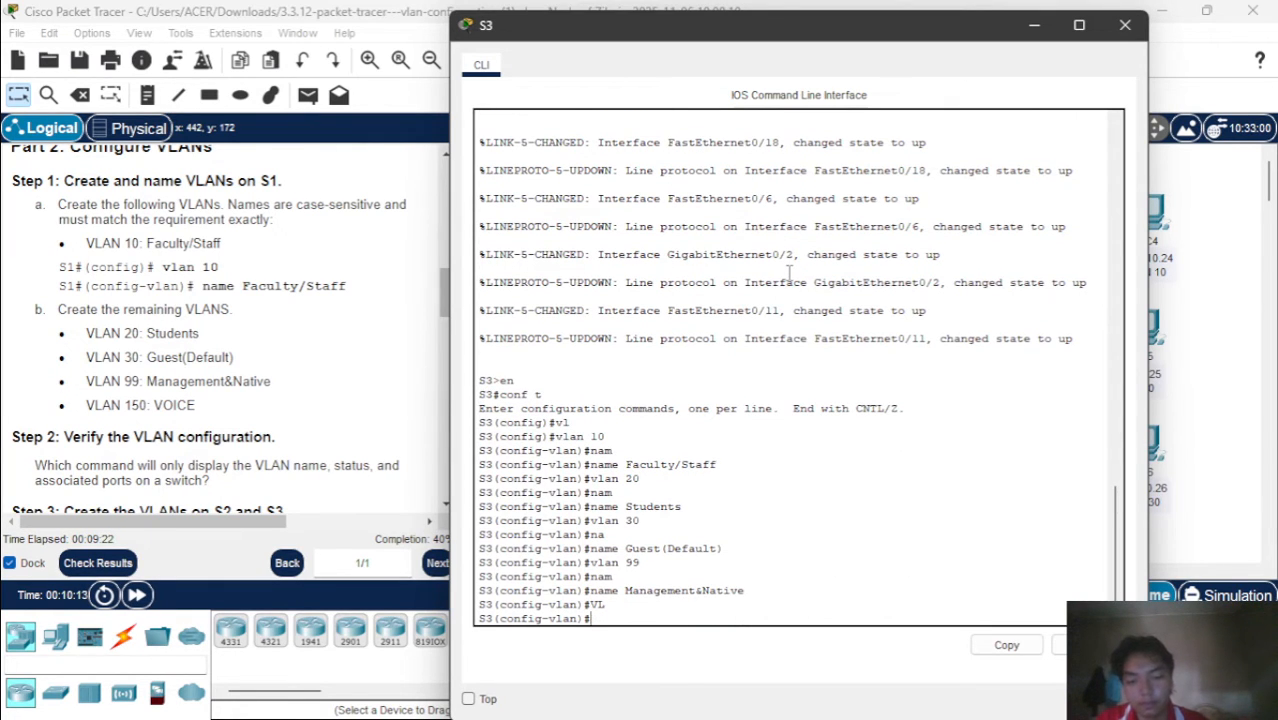
text(vlan 1)
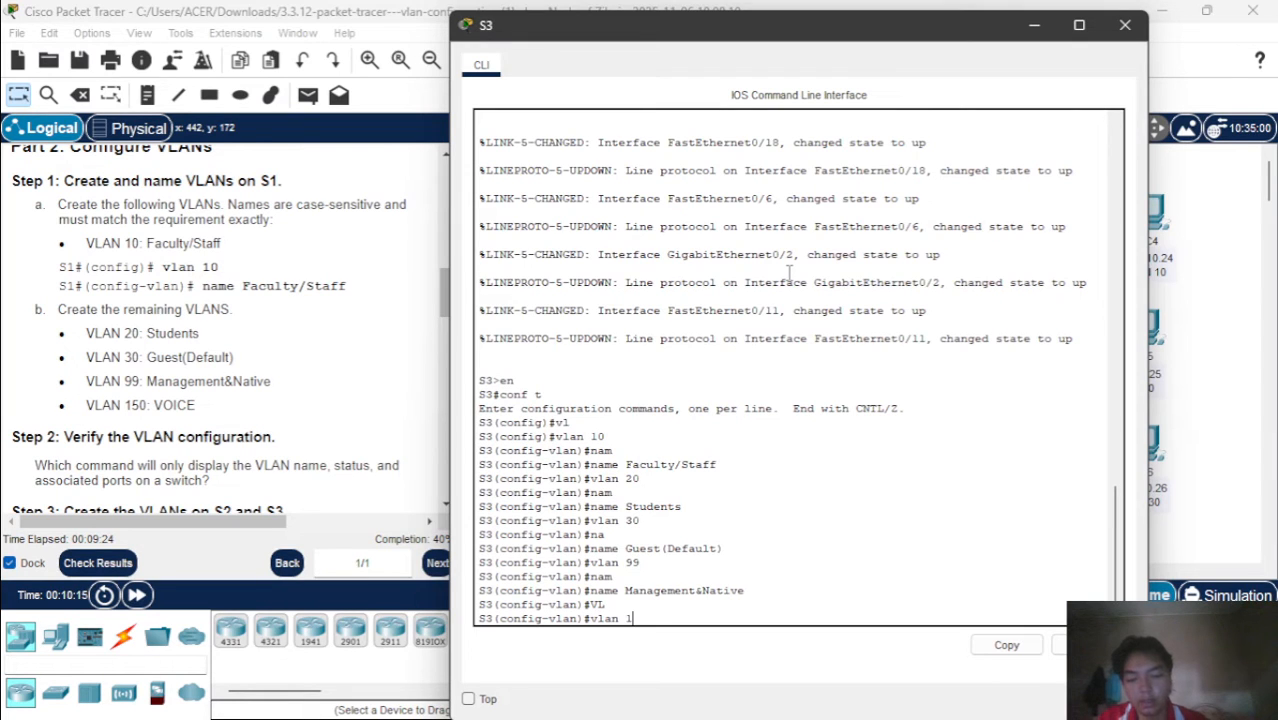
text(50)
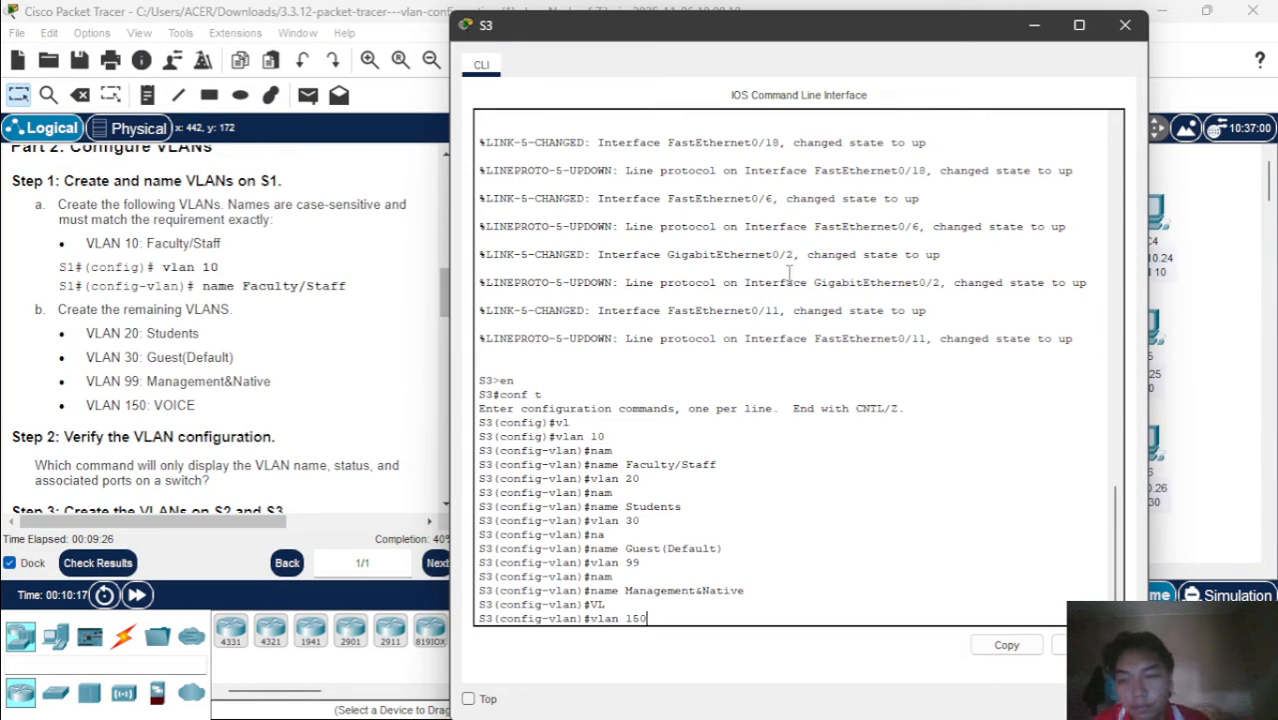
key(Return)
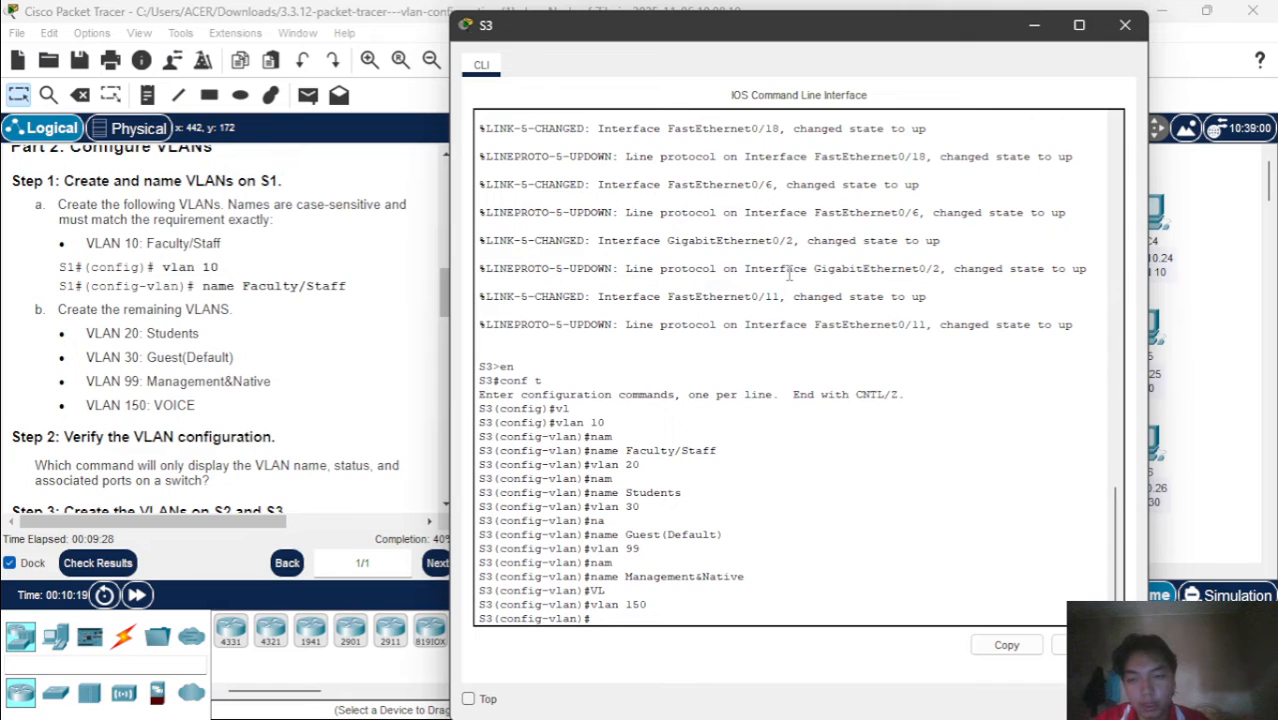
text(na)
key(Tab)
text(V)
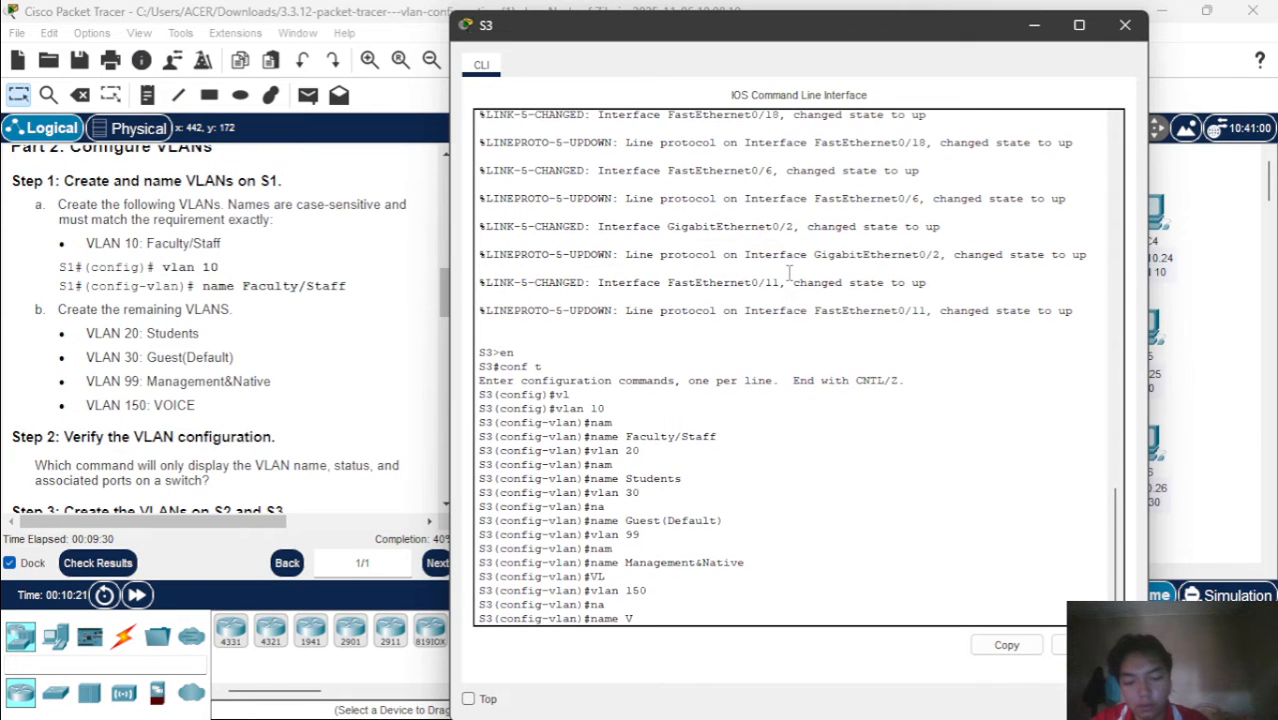
text(OICE)
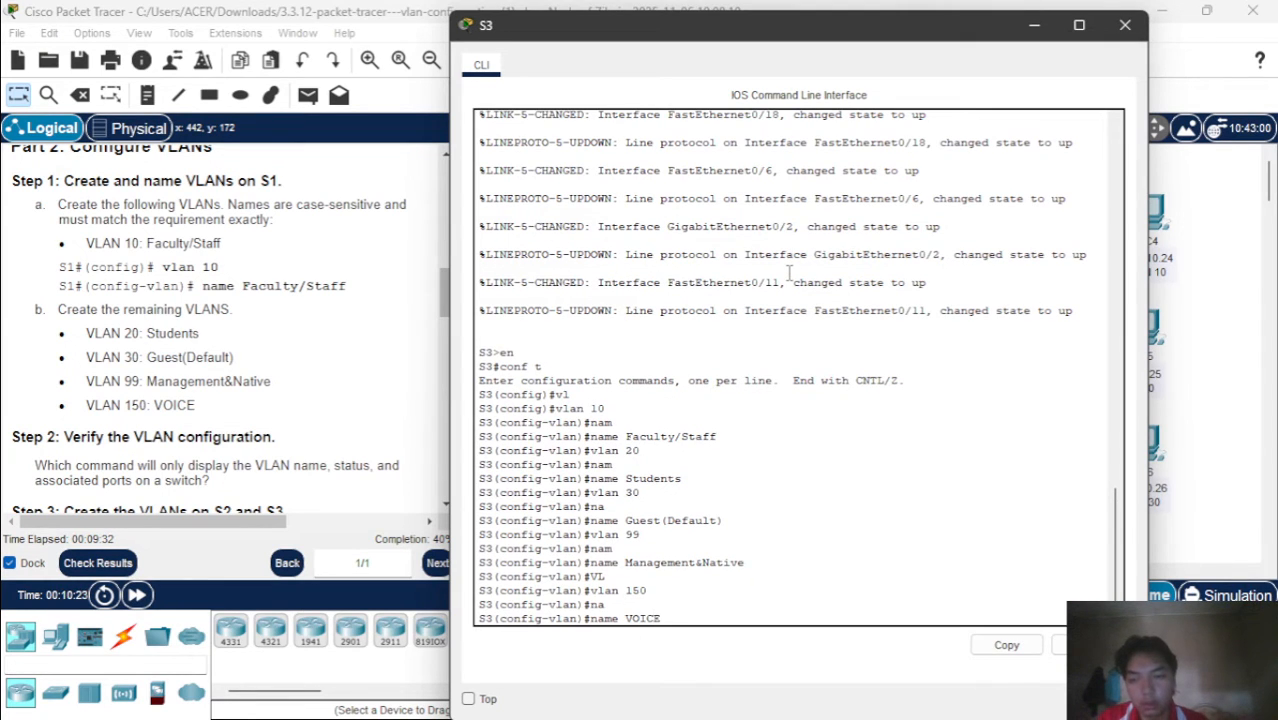
key(Return)
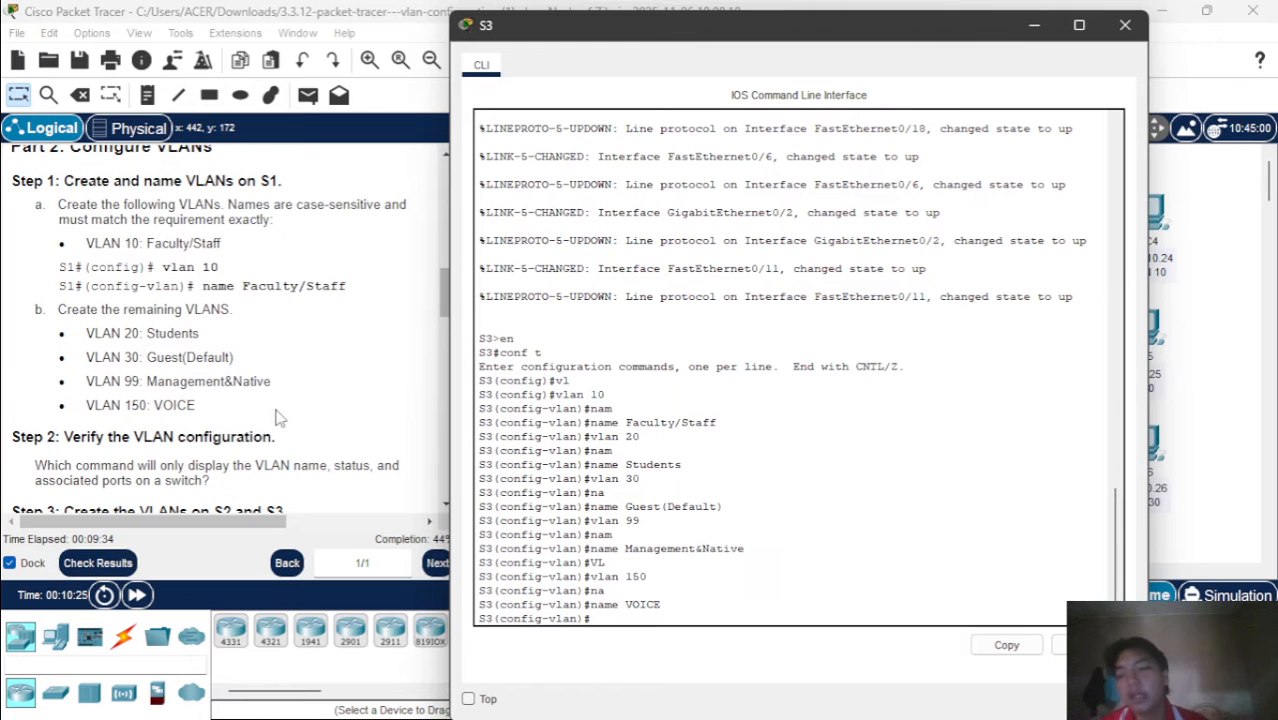
End configuration mode on S3 and check the VLAN names and status with show vlan brief
scroll(280, 418, down, 1)
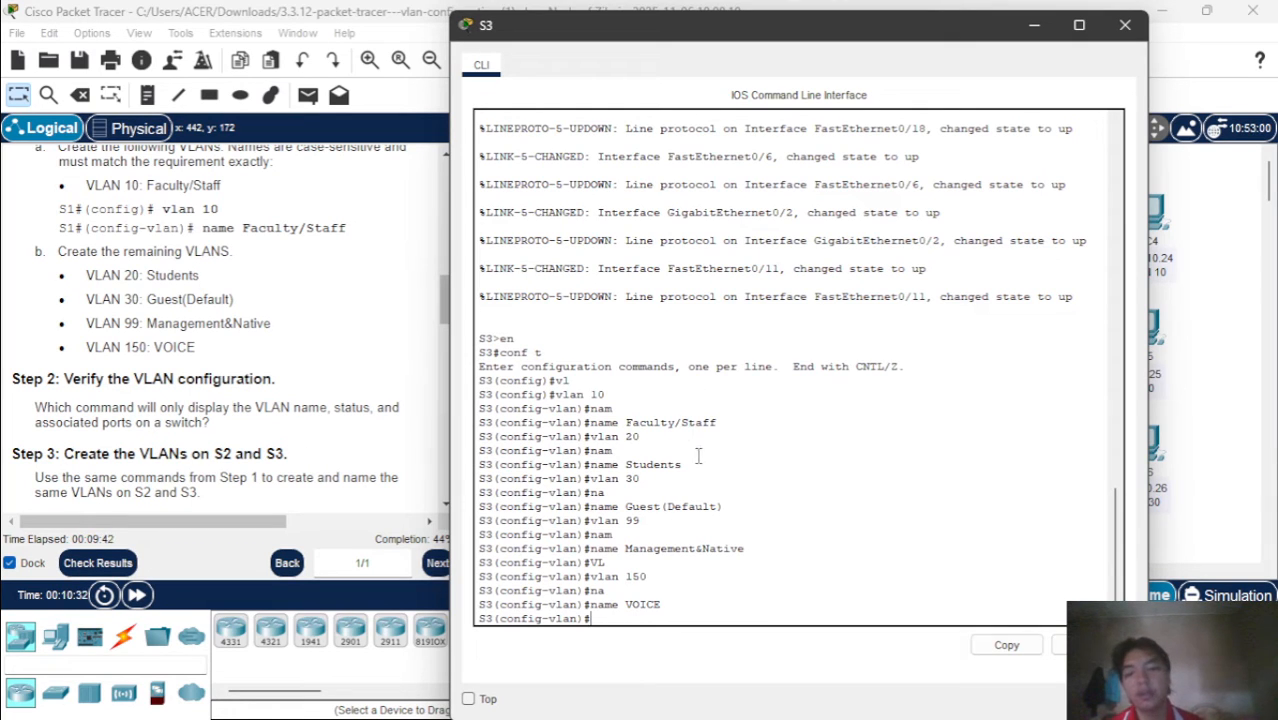
text(end)
key(Return)
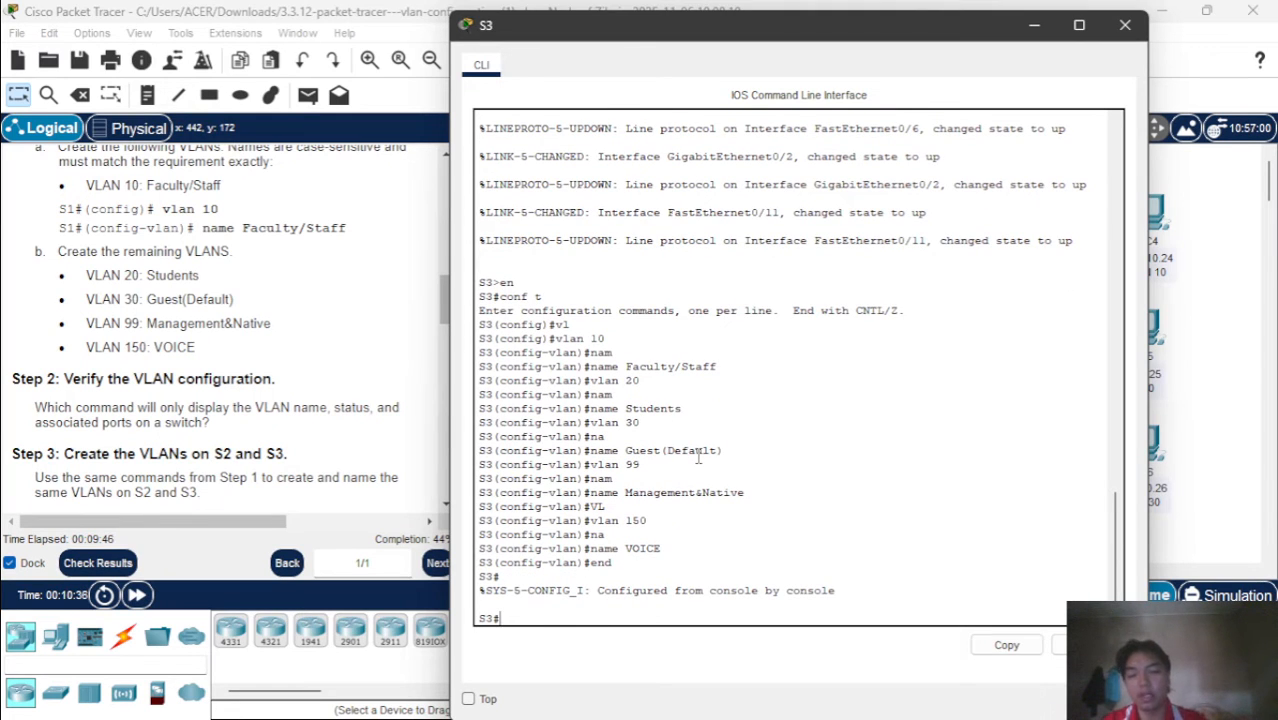
text(sh)
key(Tab)
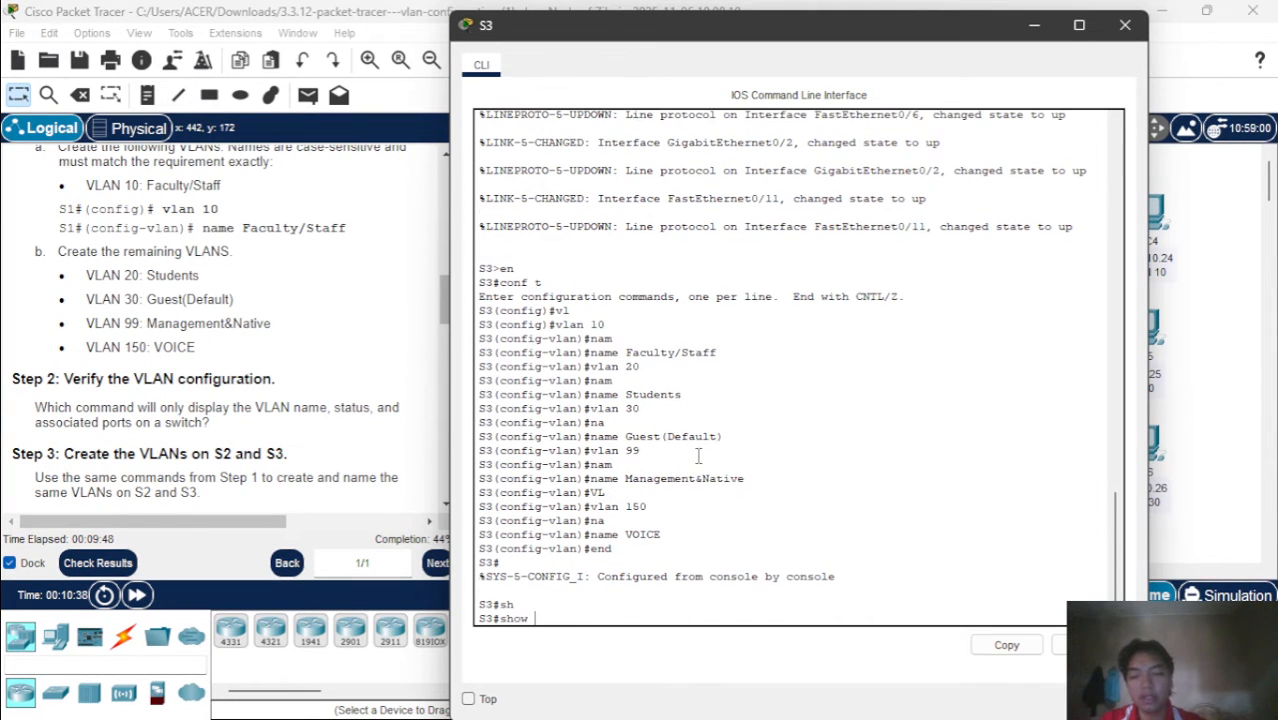
text(vl)
key(Tab)
text(br)
key(Tab)
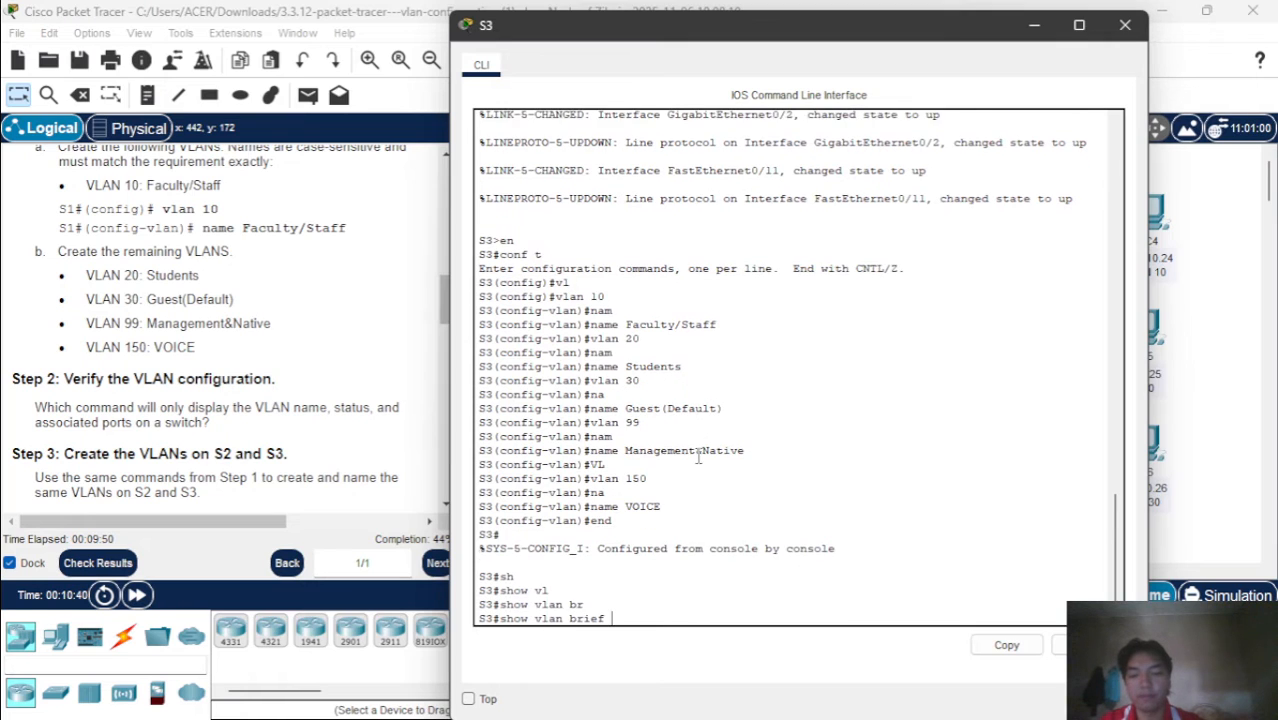
key(Return)
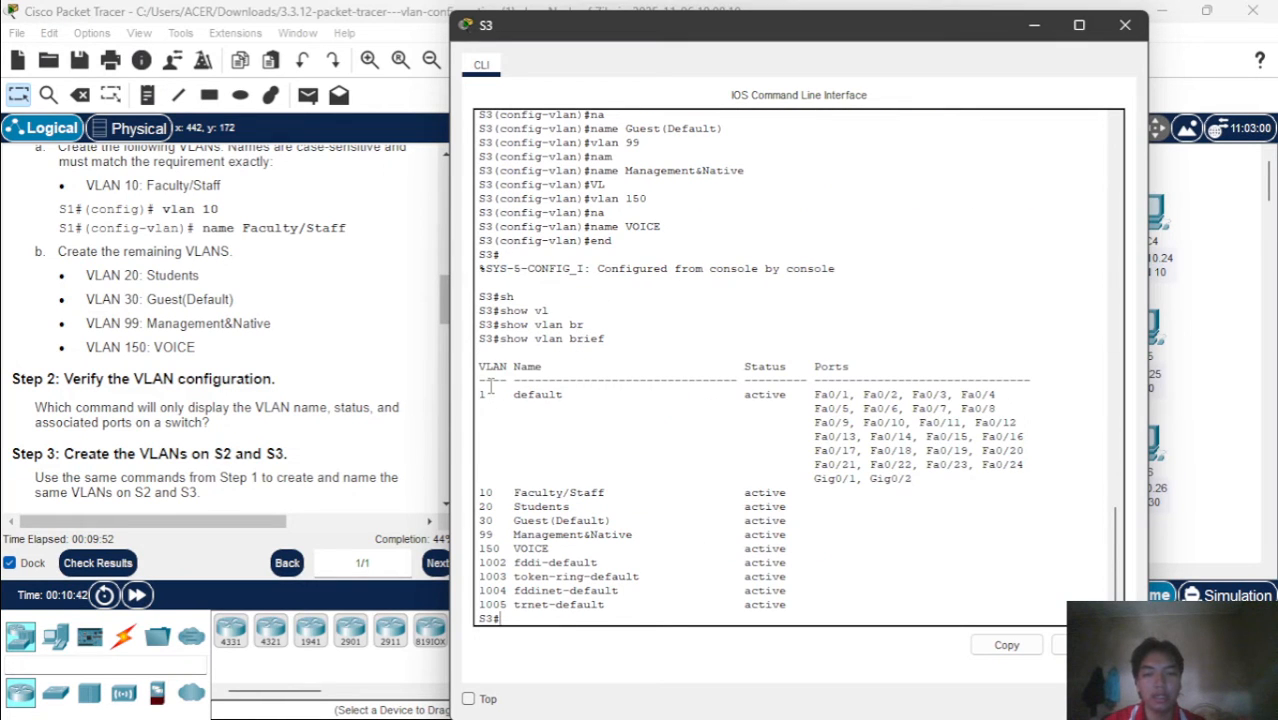
drag(745, 351, 790, 548)
click(593, 434)
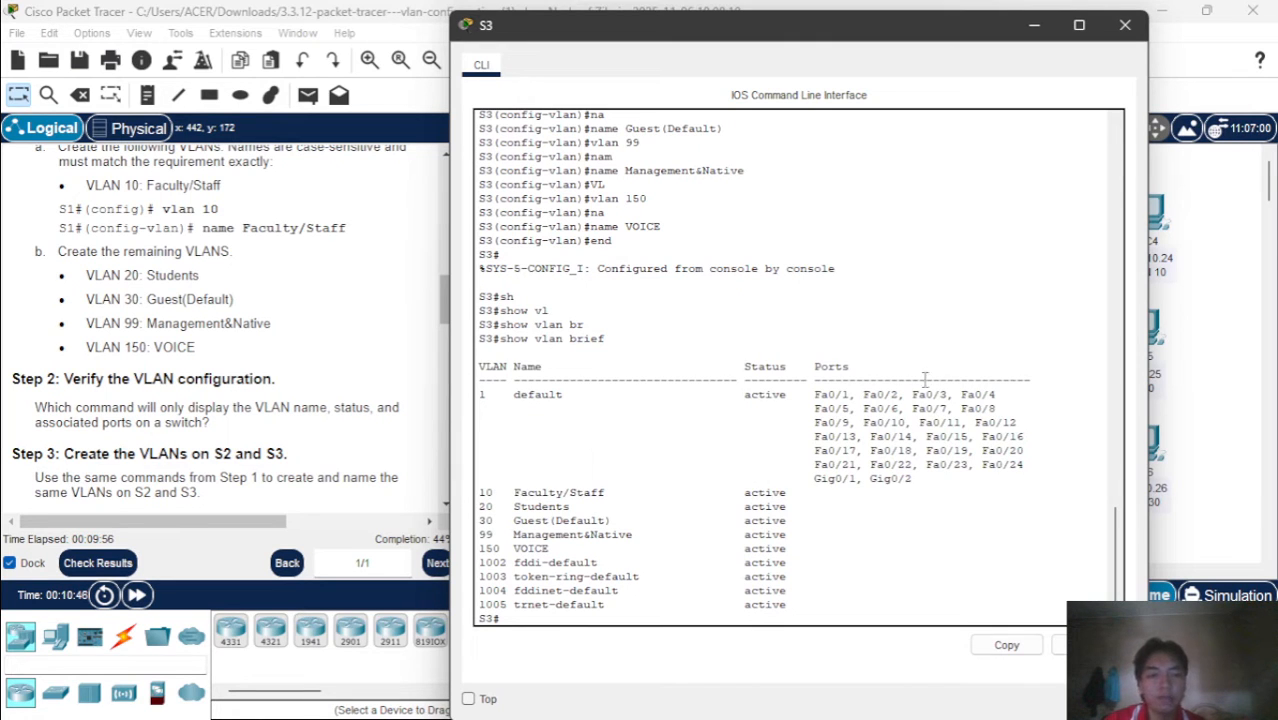
Close the S3 window and open the command line of switch S2 at its prompt
click(1125, 24)
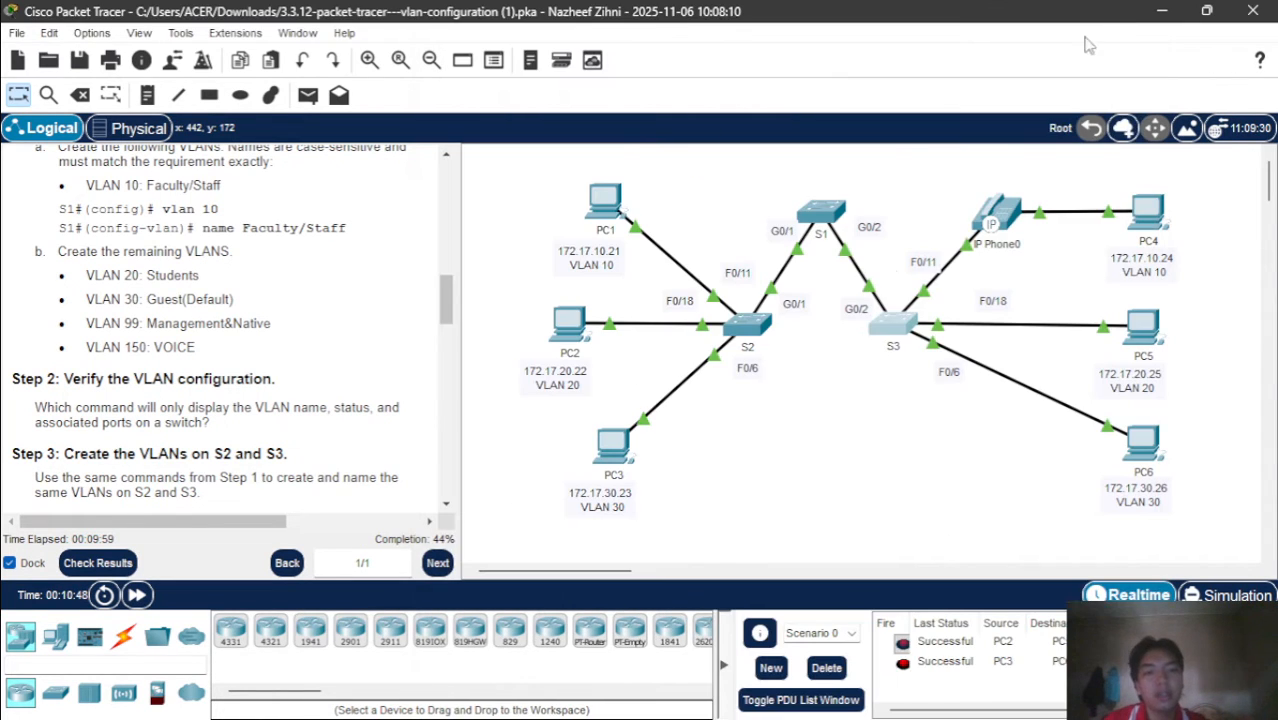
click(741, 338)
key(Return)
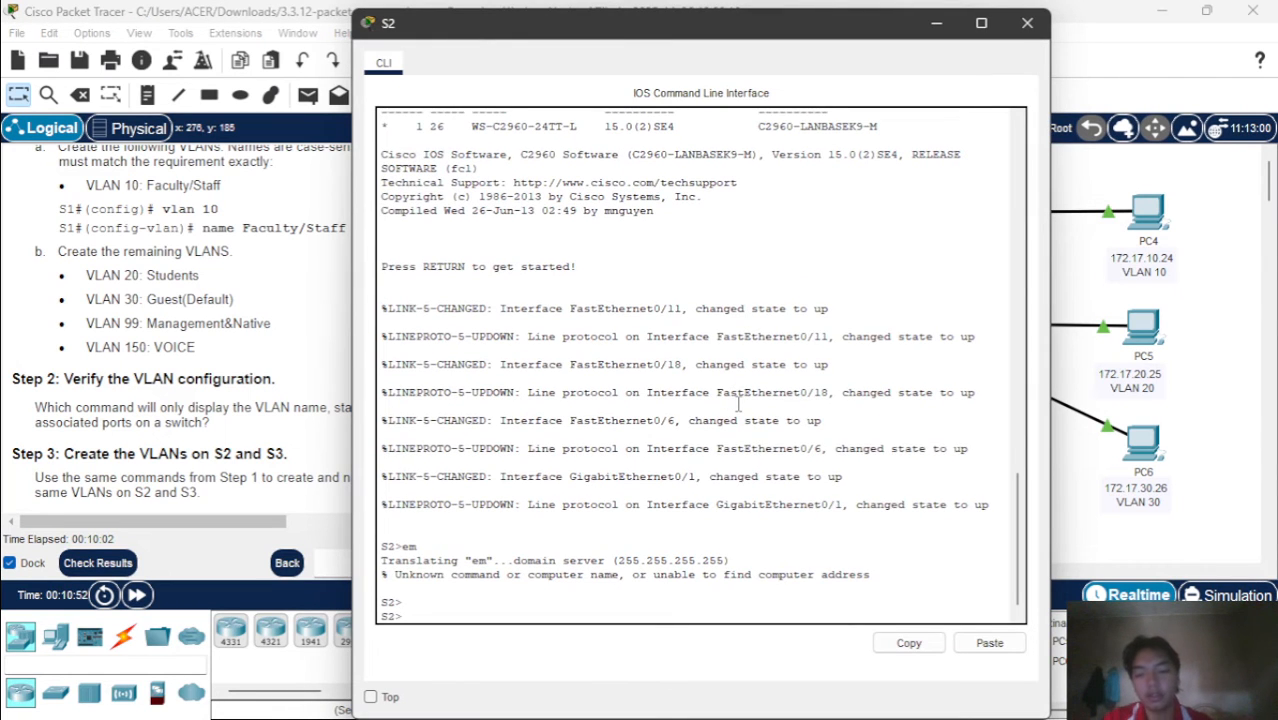
Enter global configuration mode on S2 through privileged mode and move its window clear of the instructions
text(en)
key(Return)
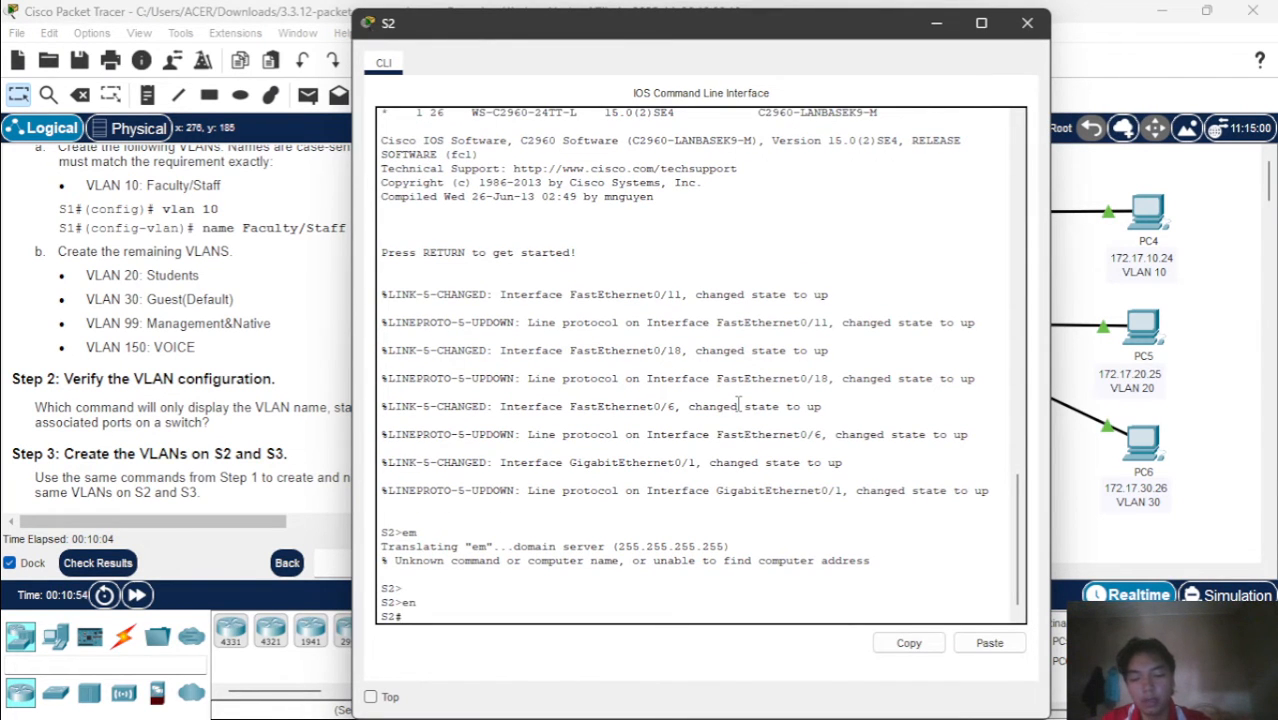
text(conf t)
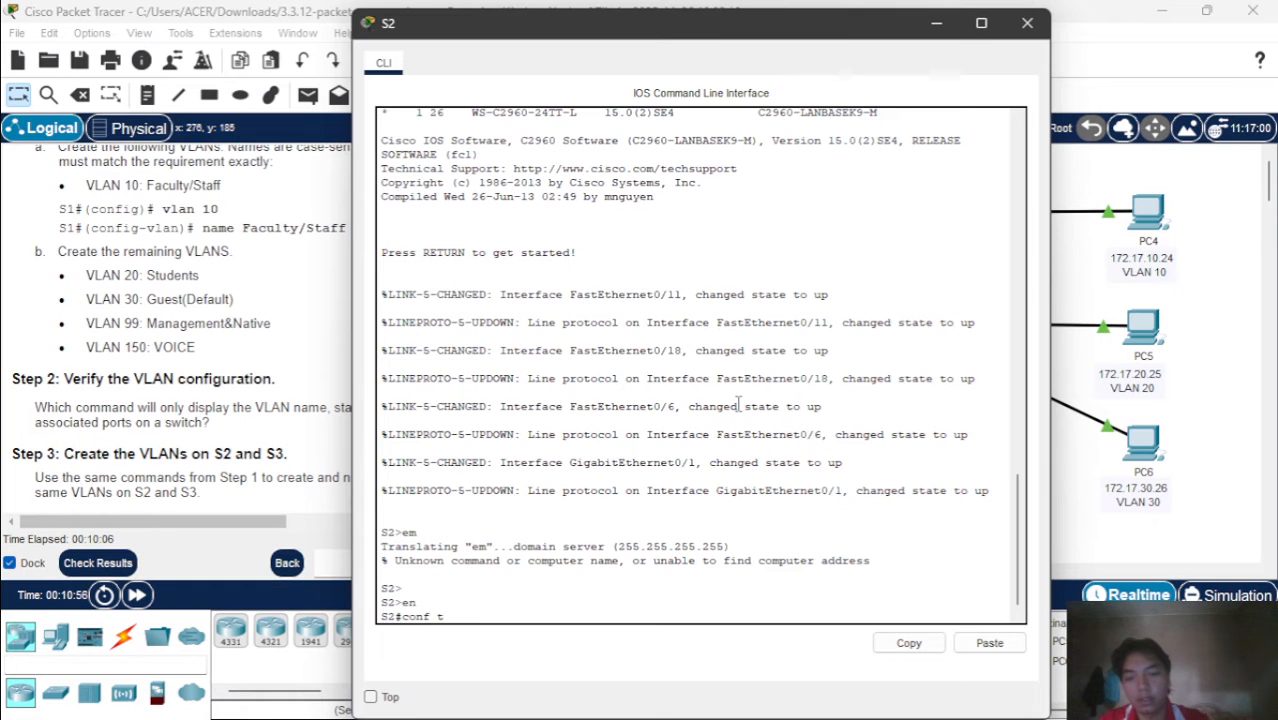
key(Return)
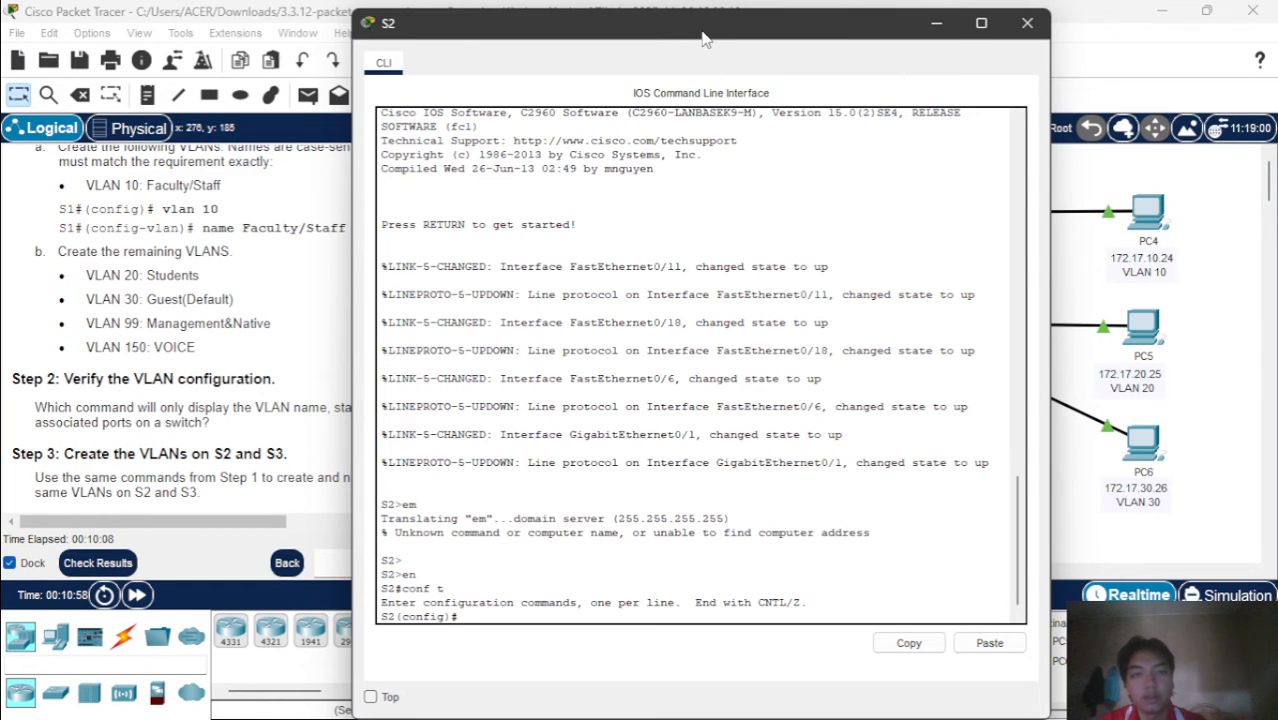
drag(702, 38, 871, 38)
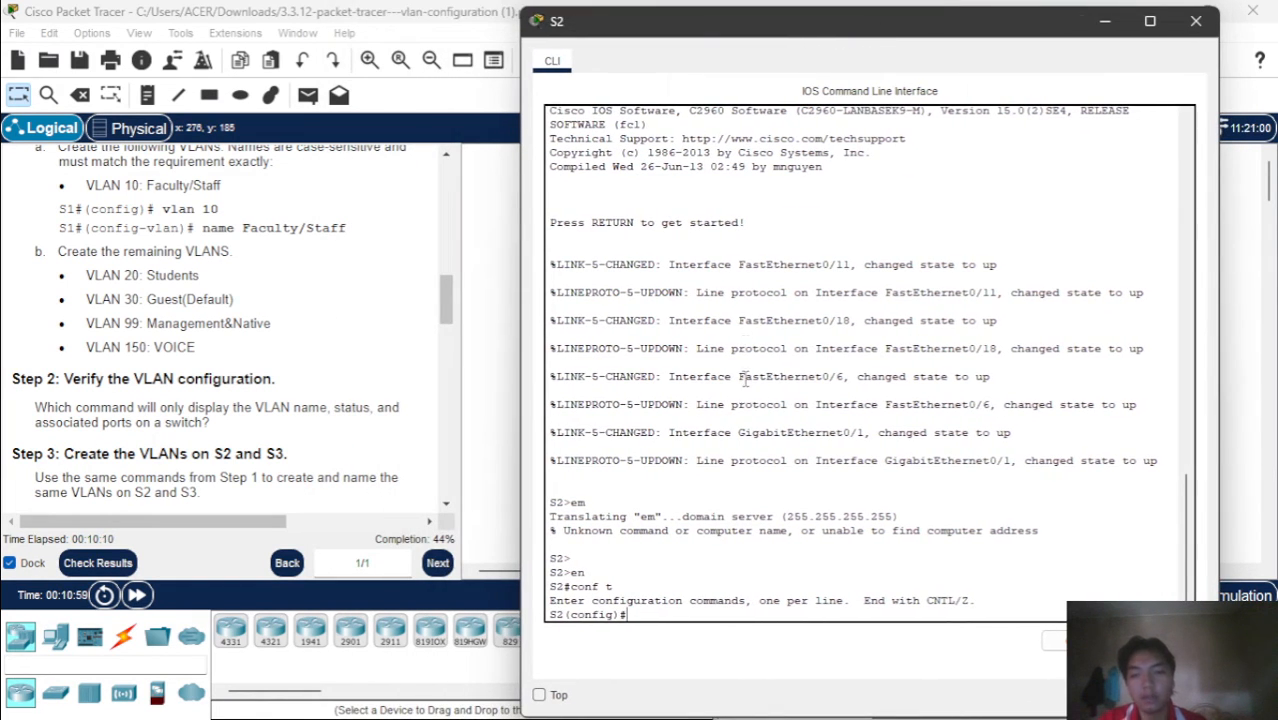
Create VLAN 10 on S2 and name it Faculty/Staff, matching the case in the instructions
text(vl)
key(Tab)
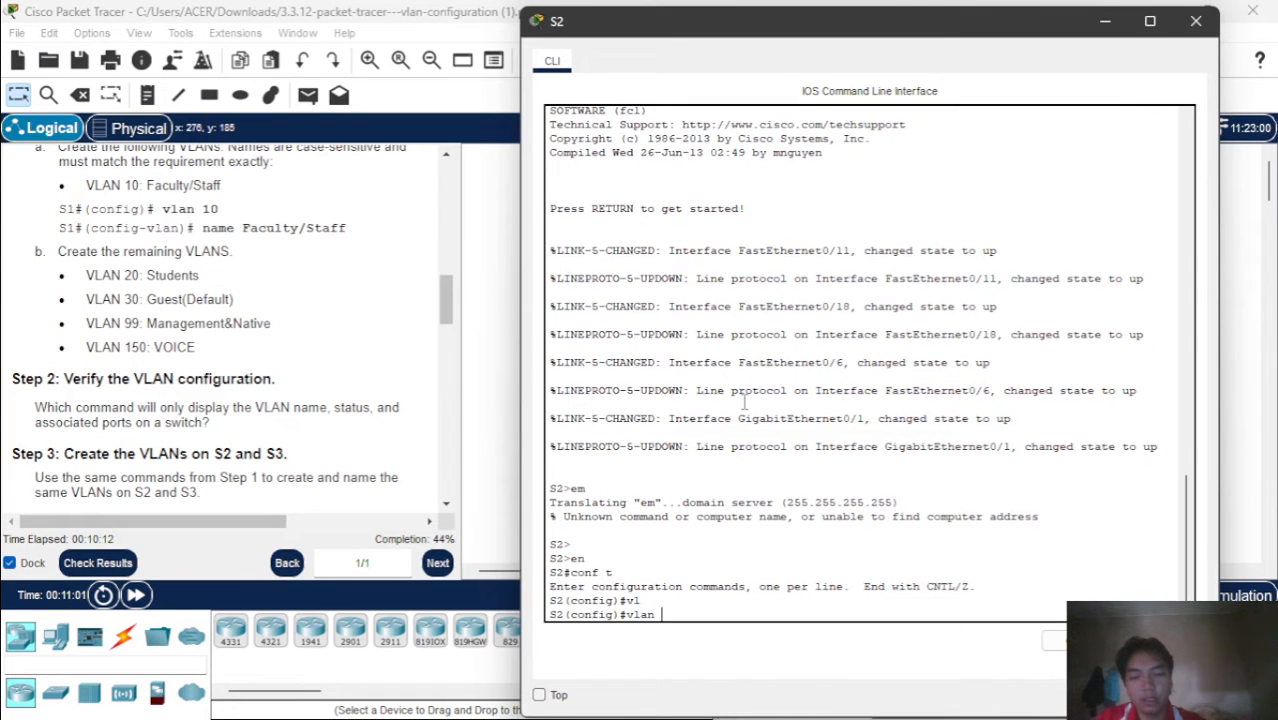
text(10)
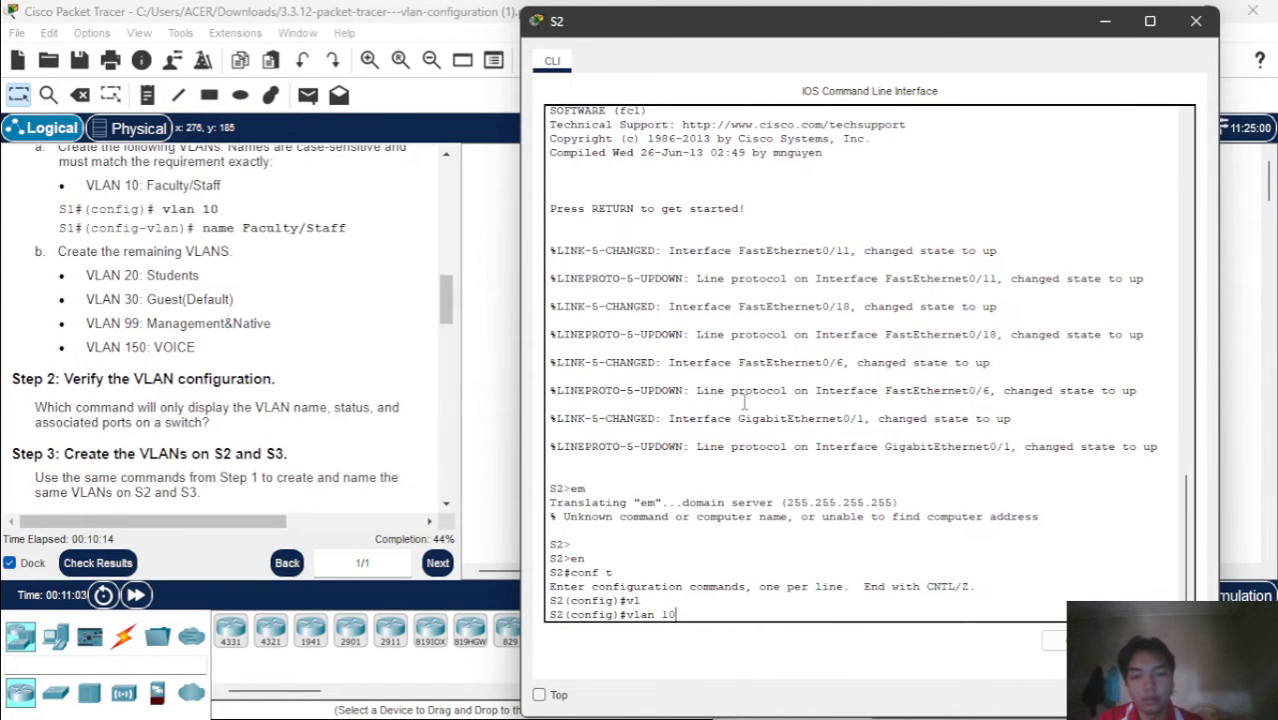
key(Return)
text(nam)
key(Tab)
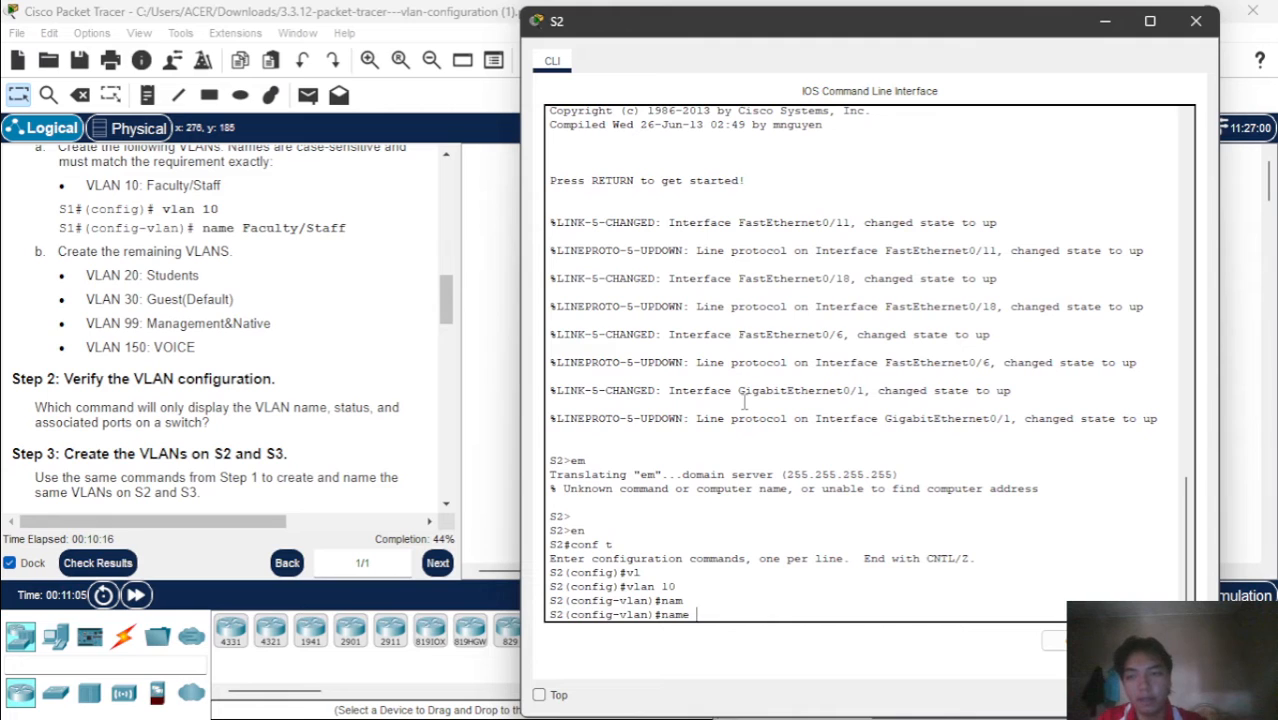
text(Faculty)
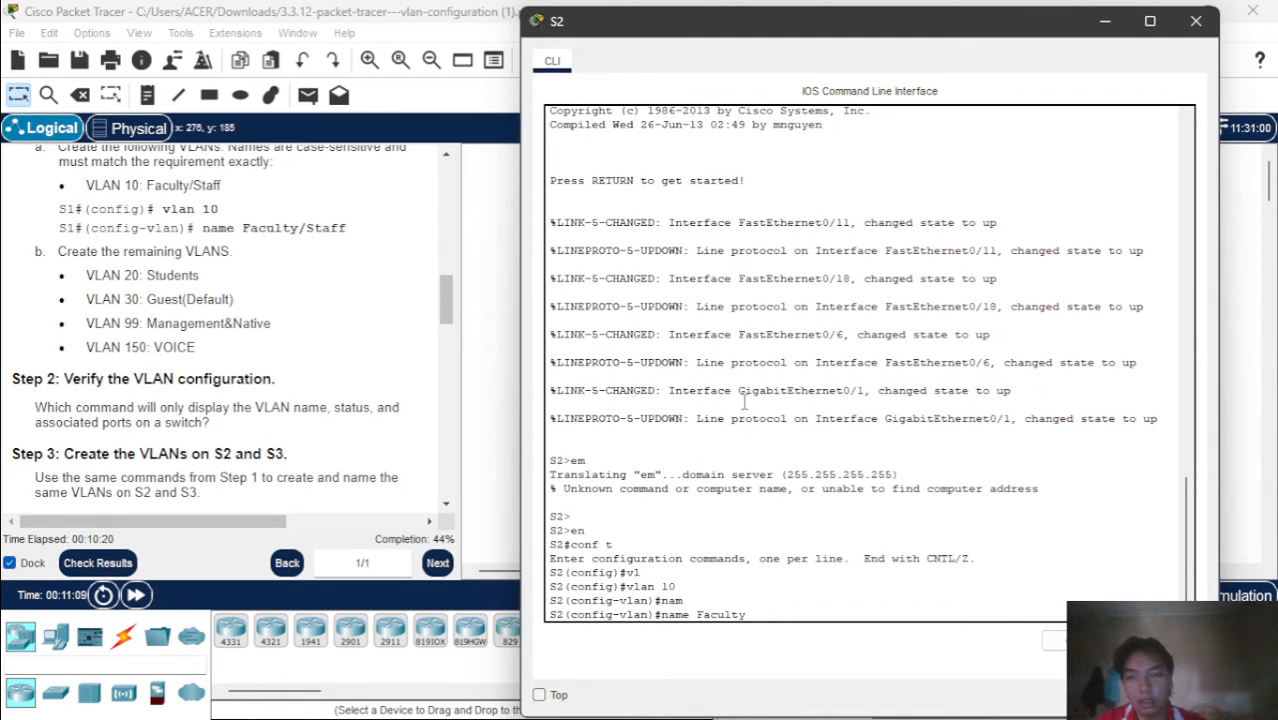
text(/)
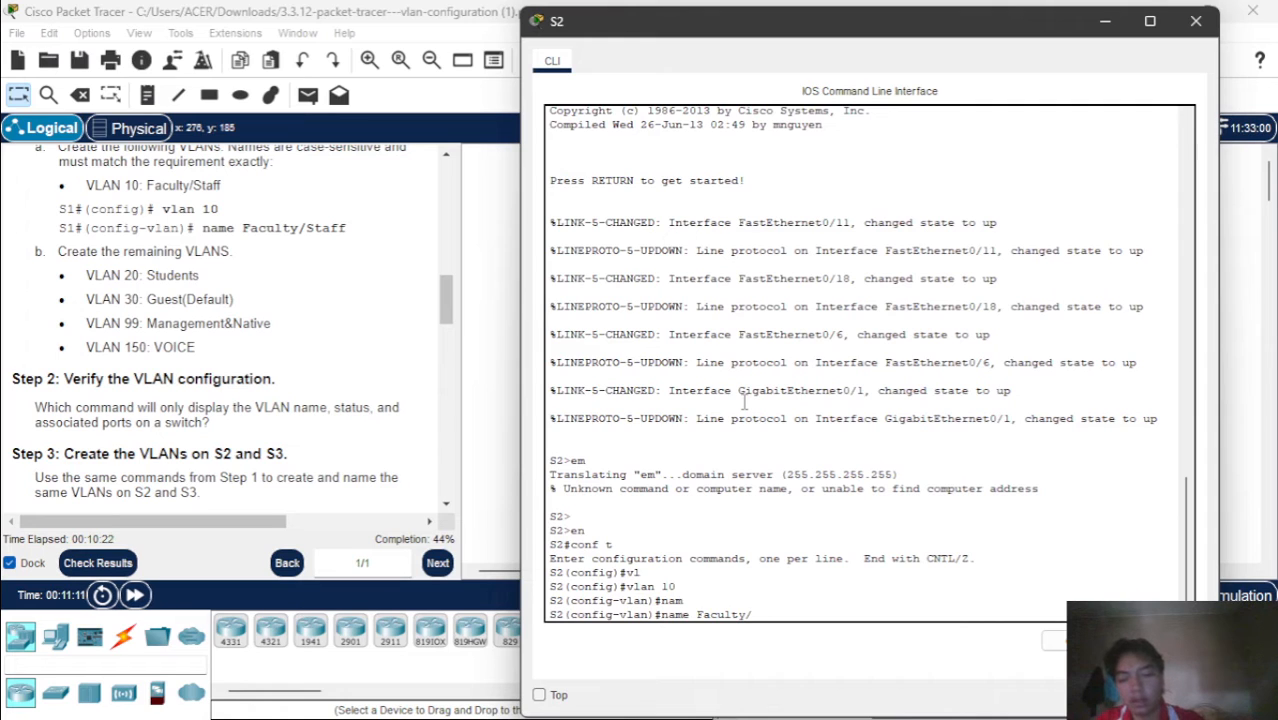
text(sStaff)
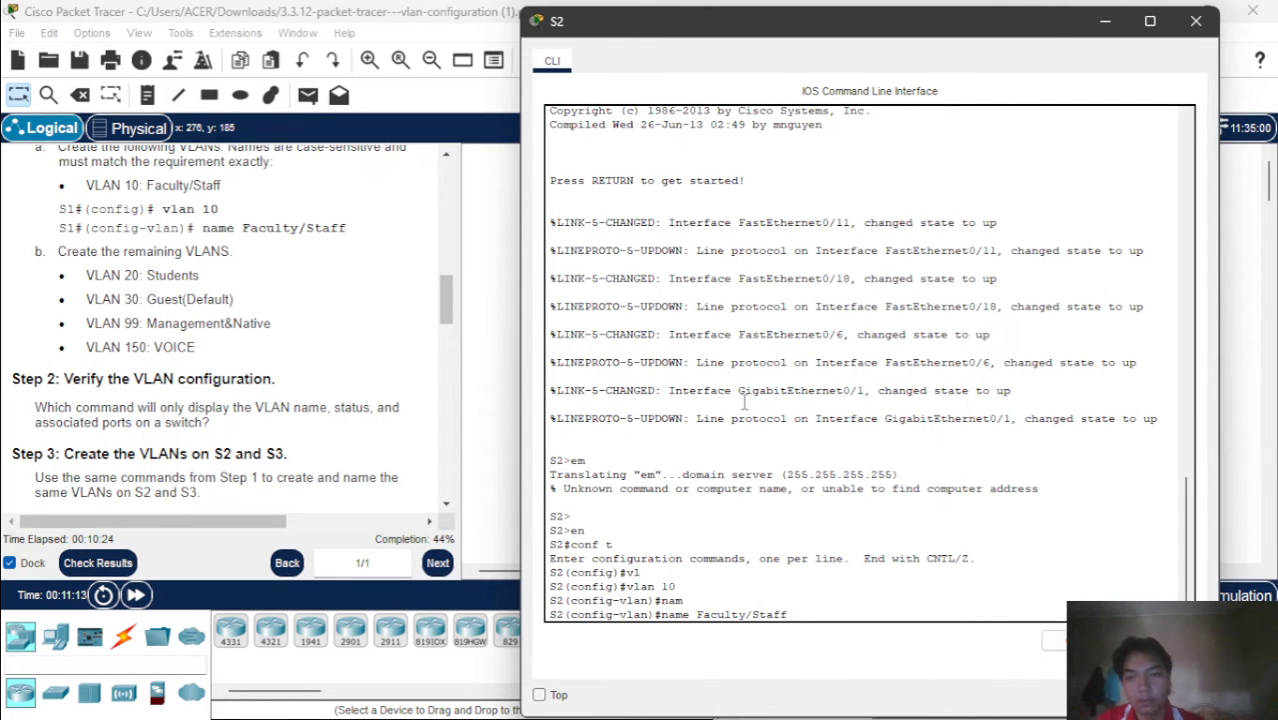
key(Return)
Create VLAN 20 on S2 and name it Students
text(n)
key(BackSpace)
text(vlan)#v)
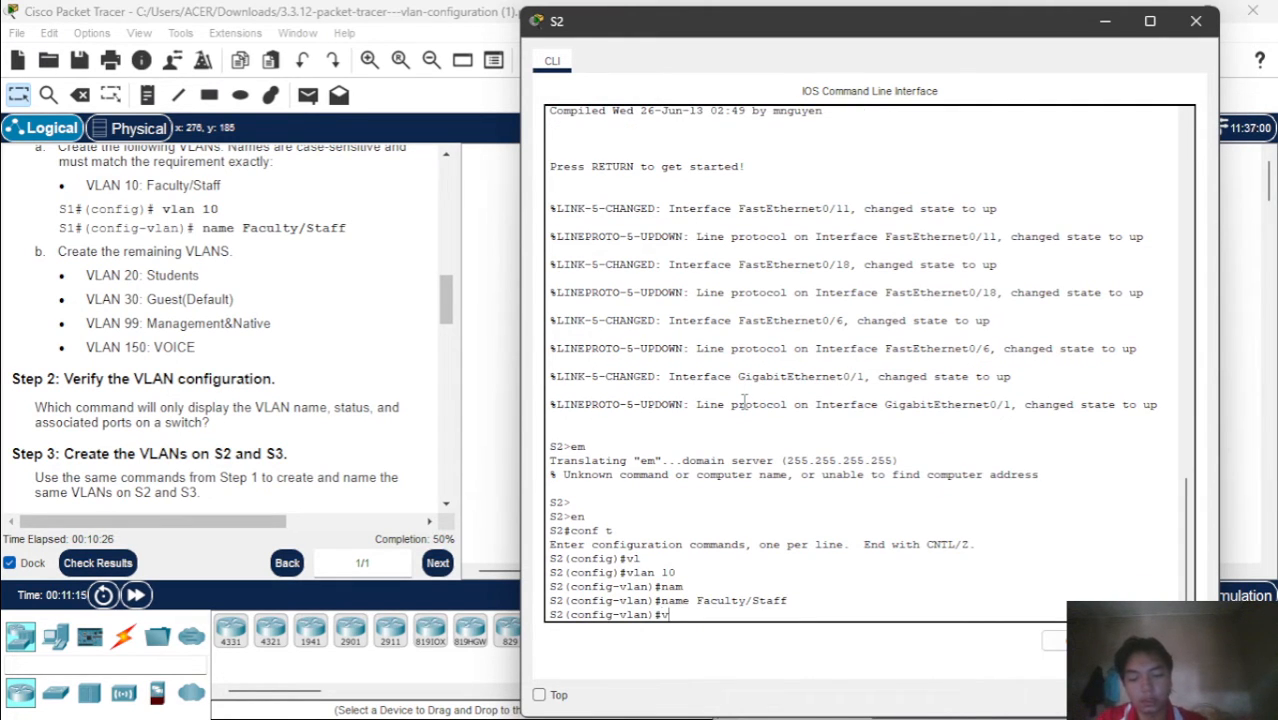
text(lan 20)
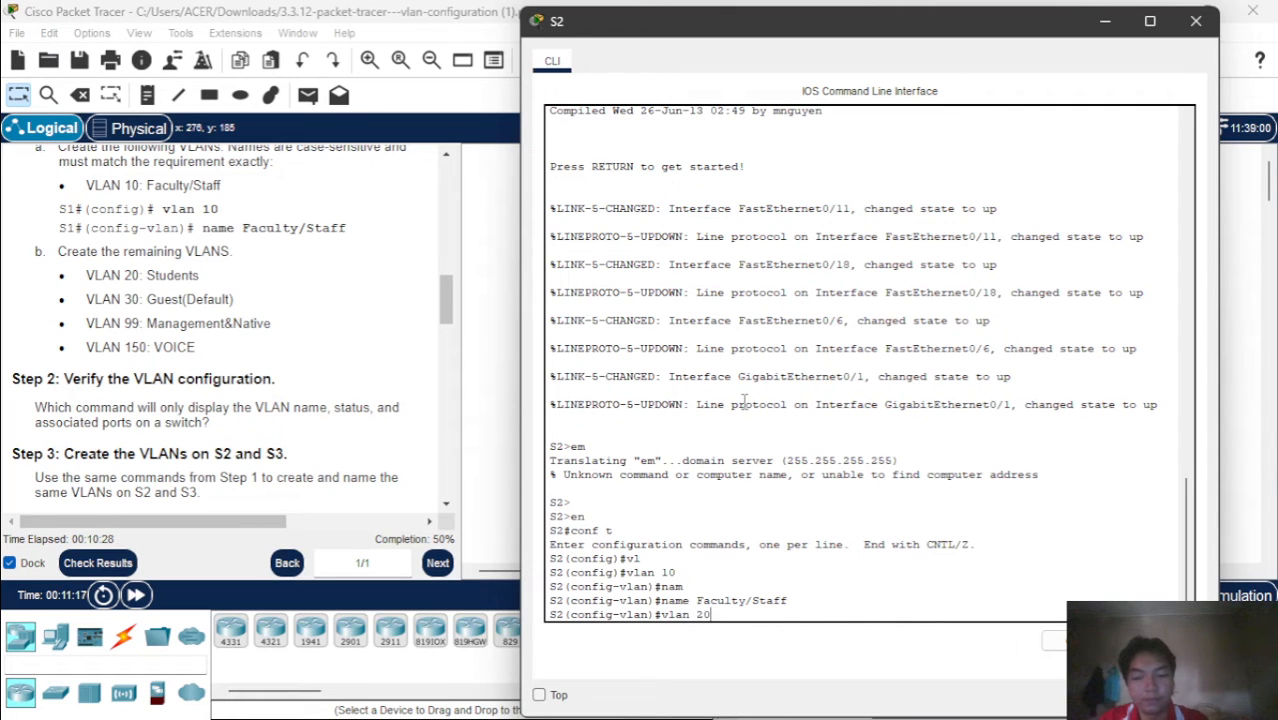
key(Return)
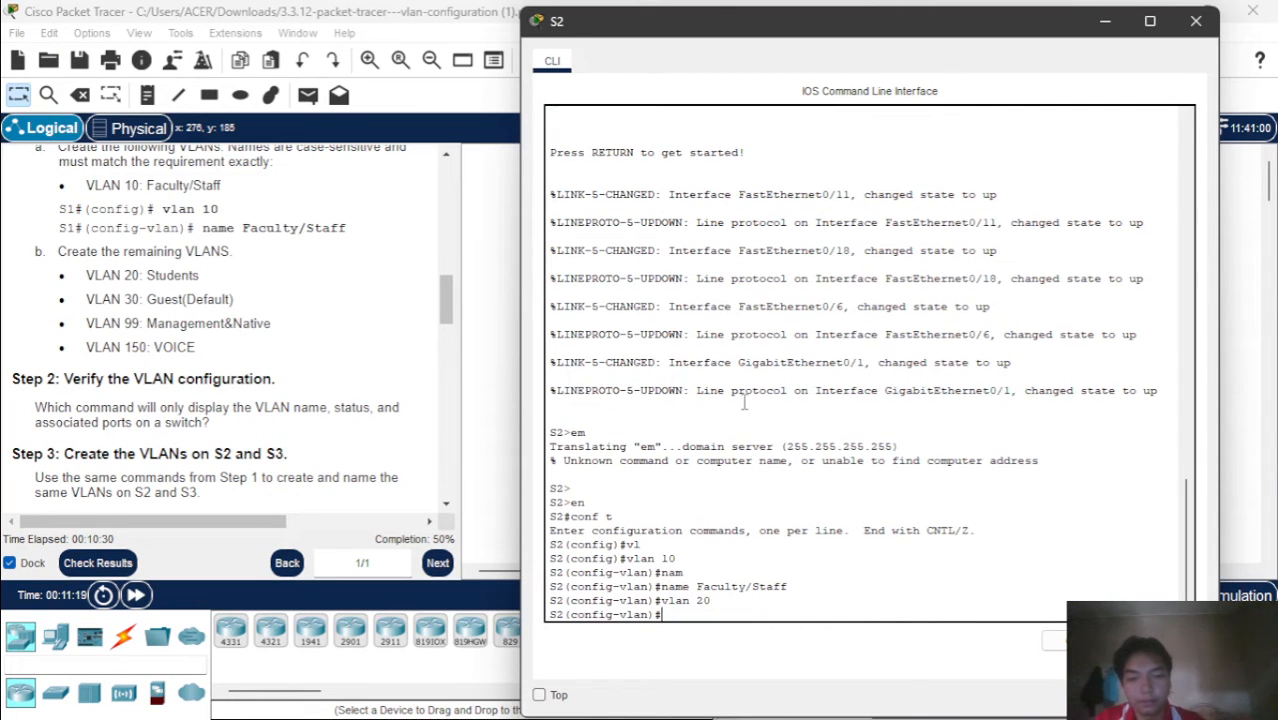
text(nam)
key(Tab)
text(S)
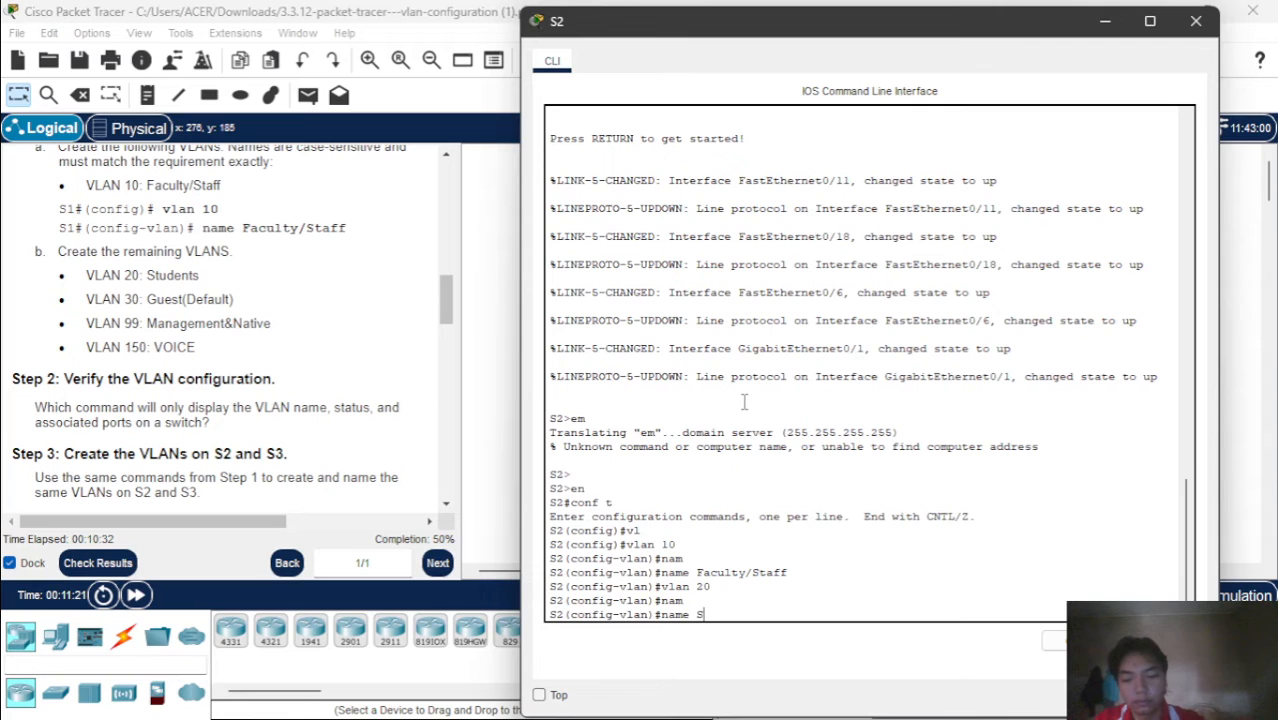
text(tudents)
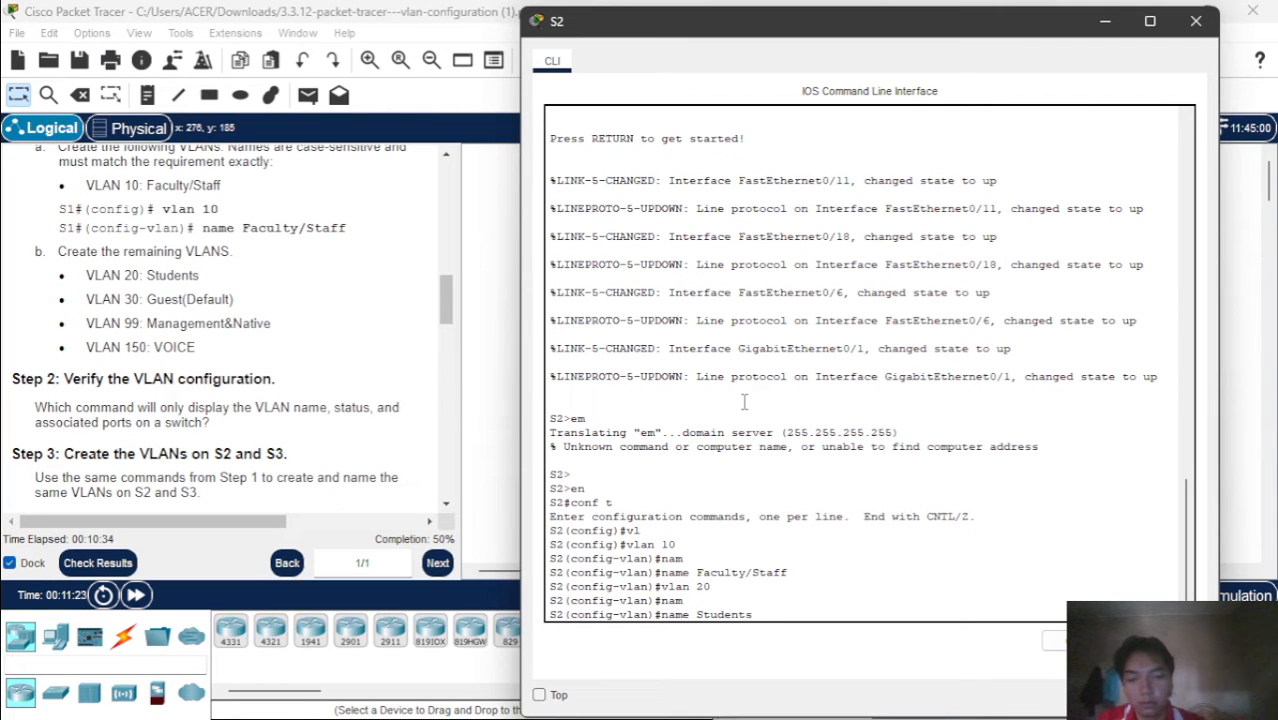
key(Return)
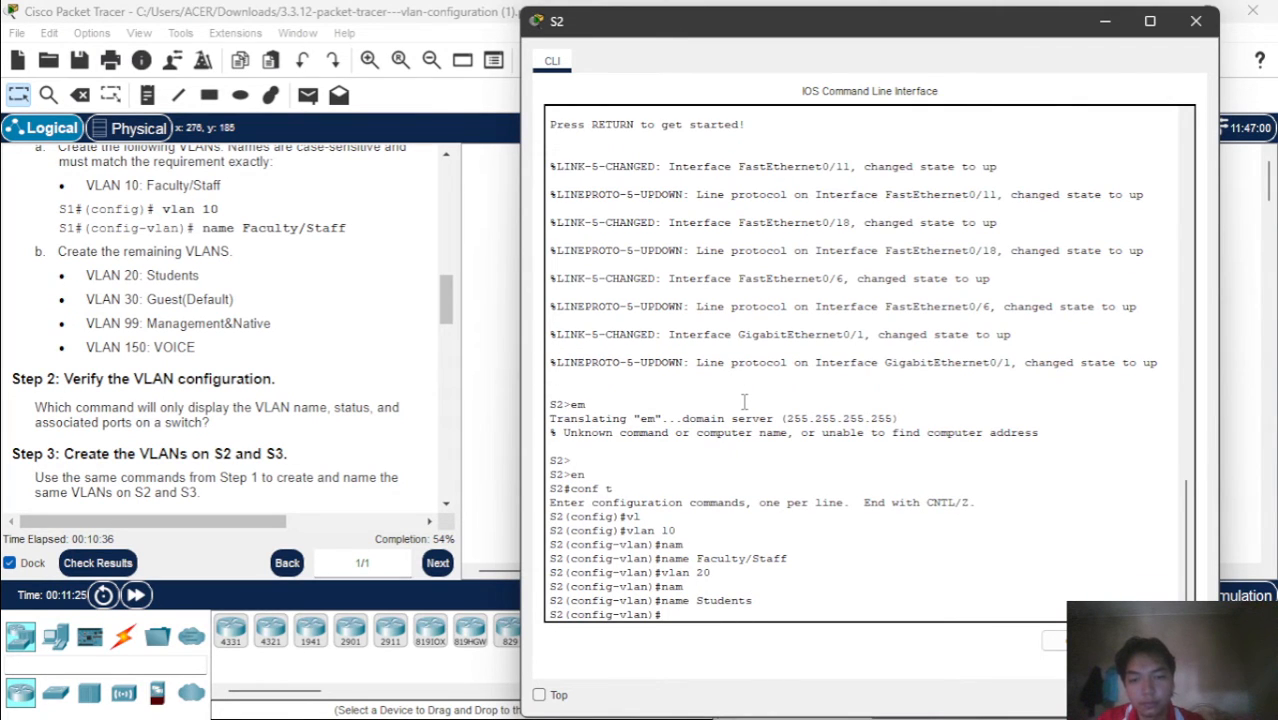
text(NAM)
key(Tab)
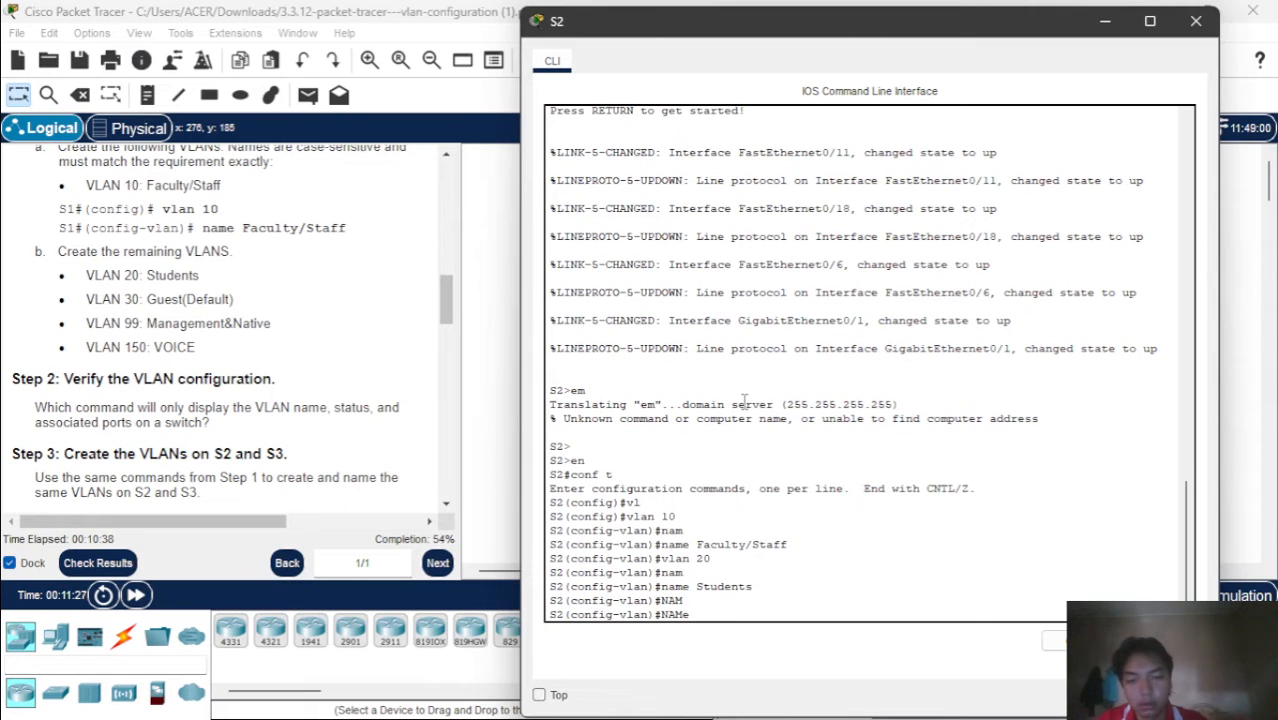
key(BackSpace)
key(BackSpace)
key(BackSpace)
key(BackSpace)
key(BackSpace)
text(VLAN)
key(BackSpace)
key(BackSpace)
key(BackSpace)
Create VLAN 30 on S2 and name it Guest(Default), including the parentheses
text(vlan)
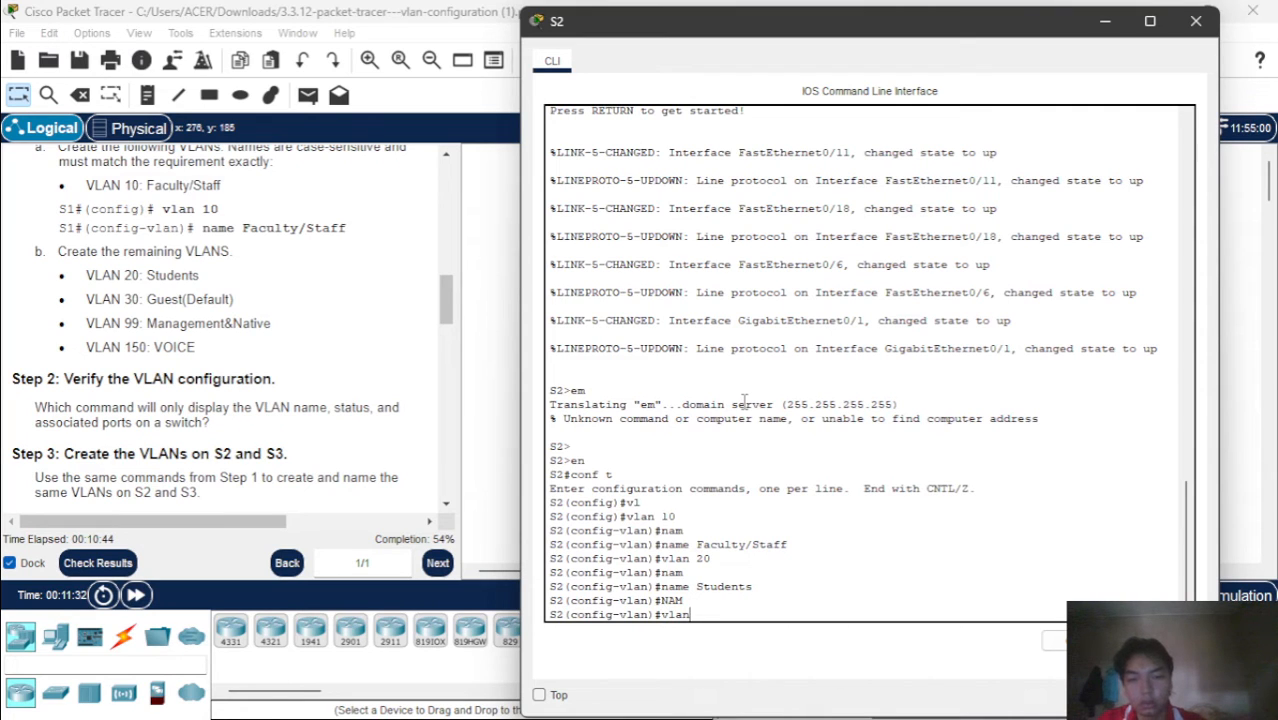
text( 30)
key(Return)
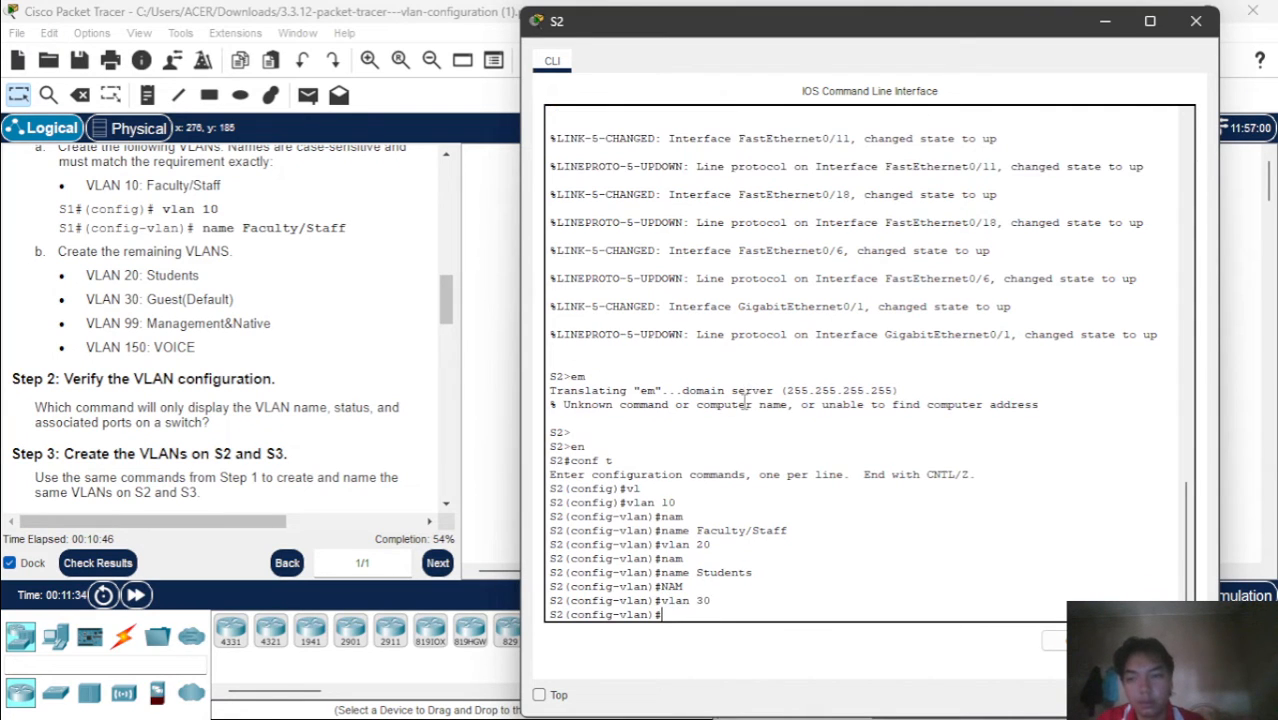
text(na)
key(Return)
text(name)
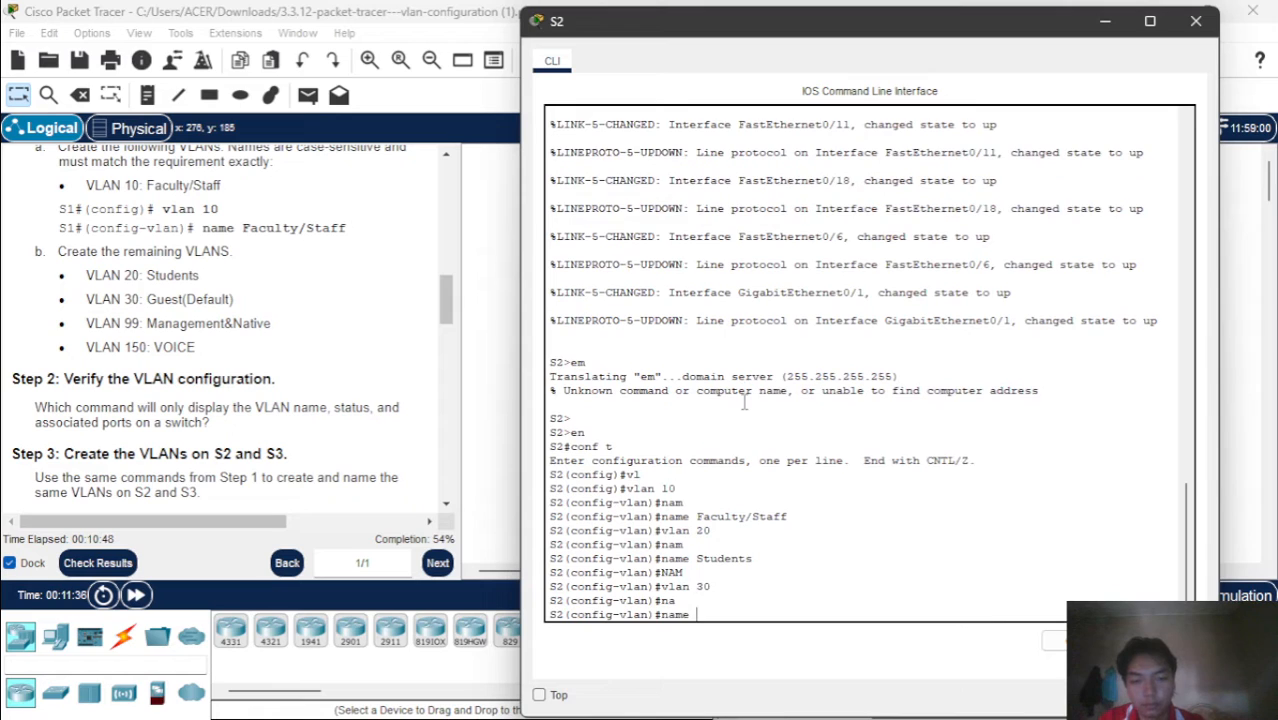
text( G)
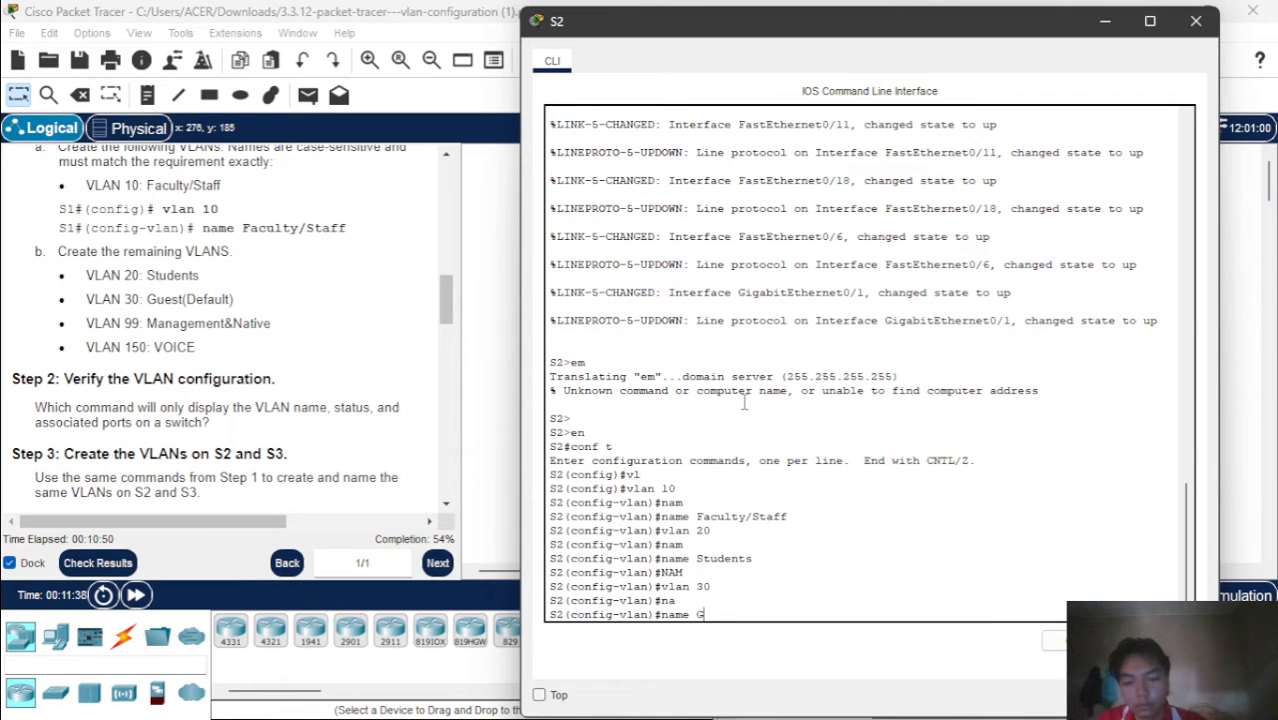
text(uest()
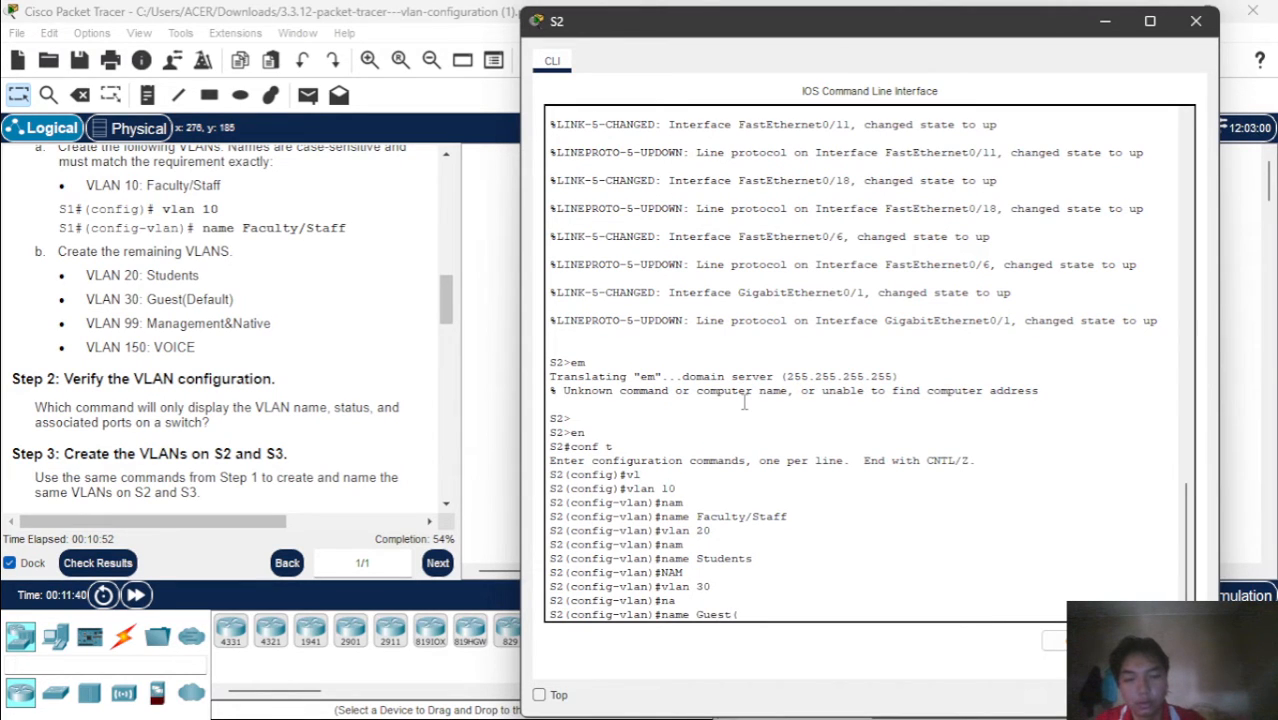
text(Defa)
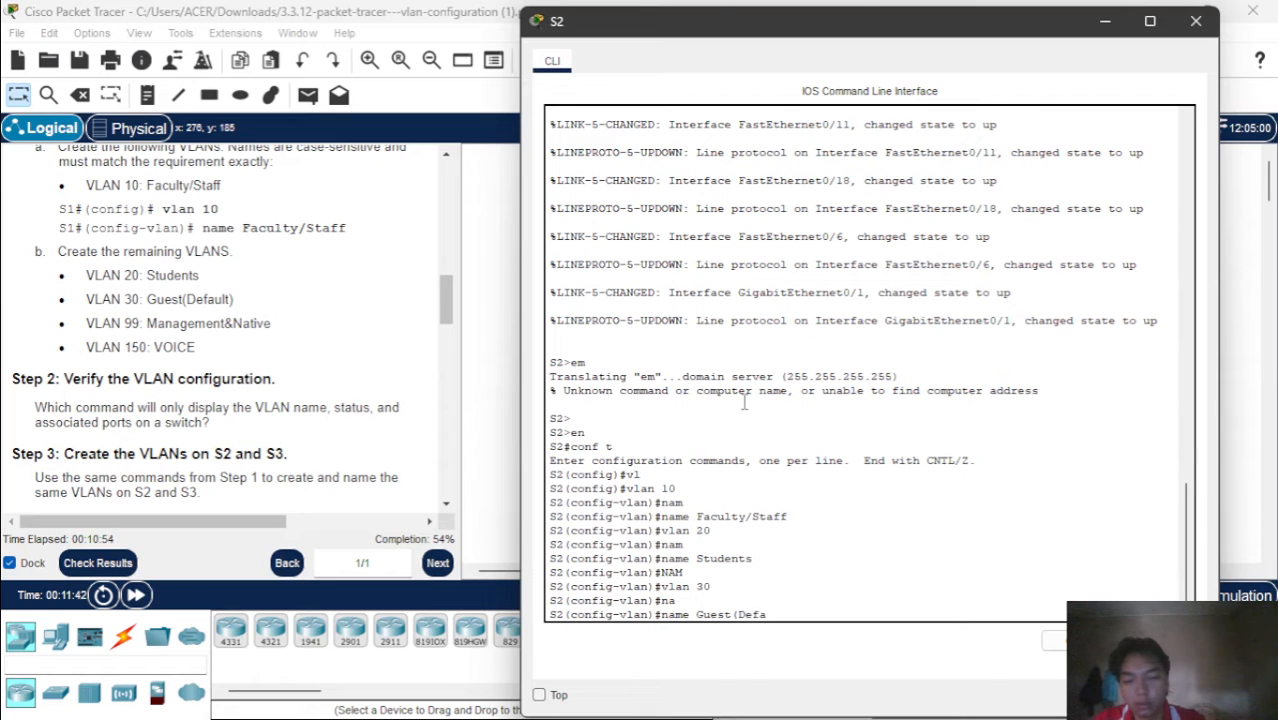
text(ult))
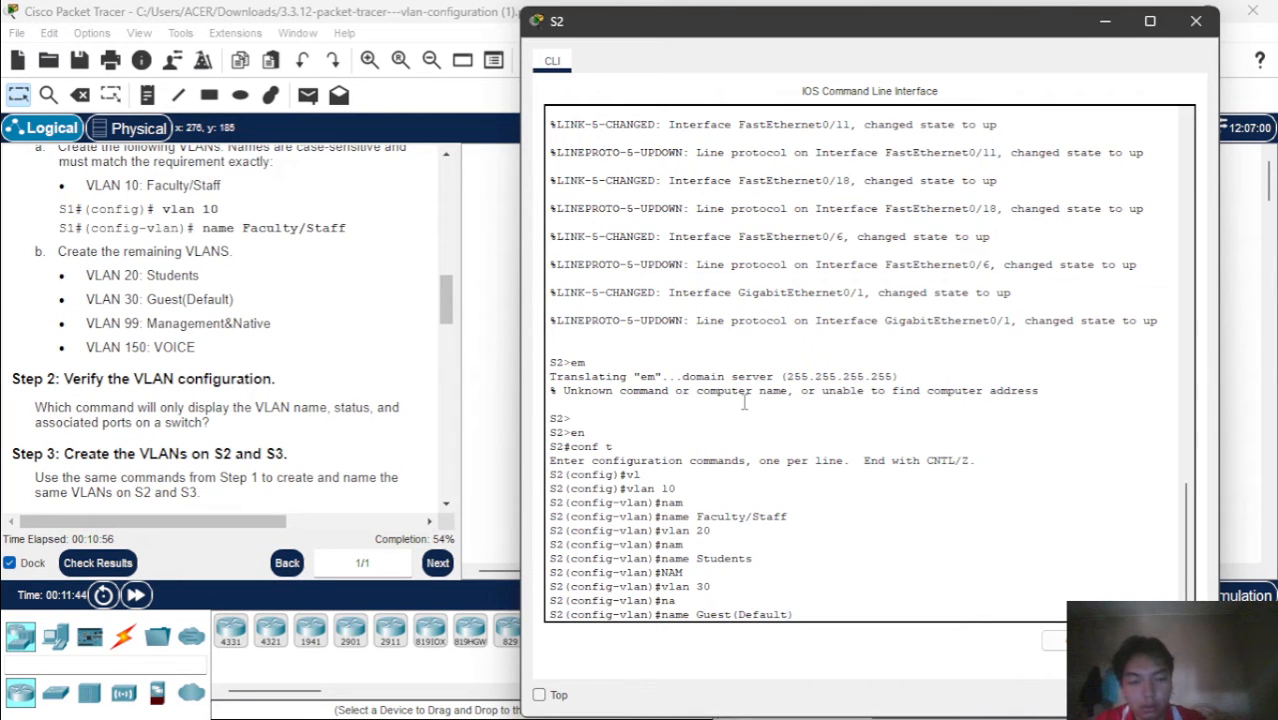
key(Return)
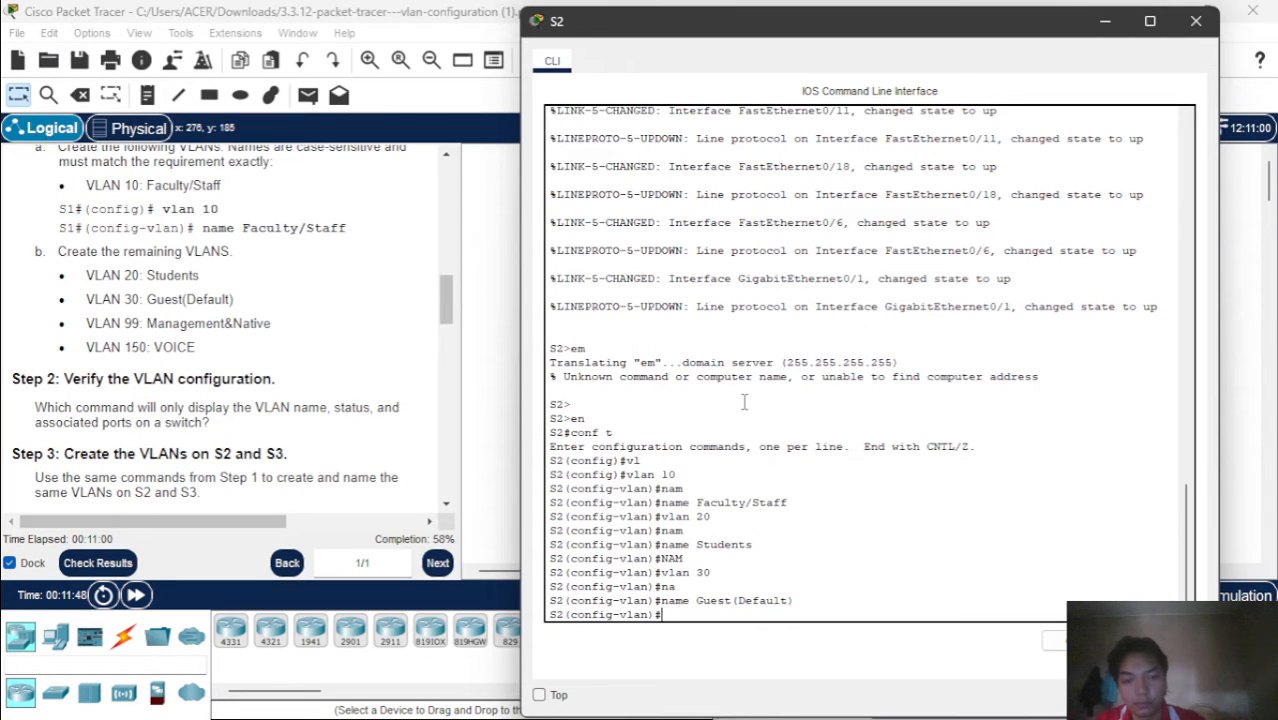
Create VLAN 99 on S2 and name it Management&Native, exactly as written in the instructions
text(vlan)
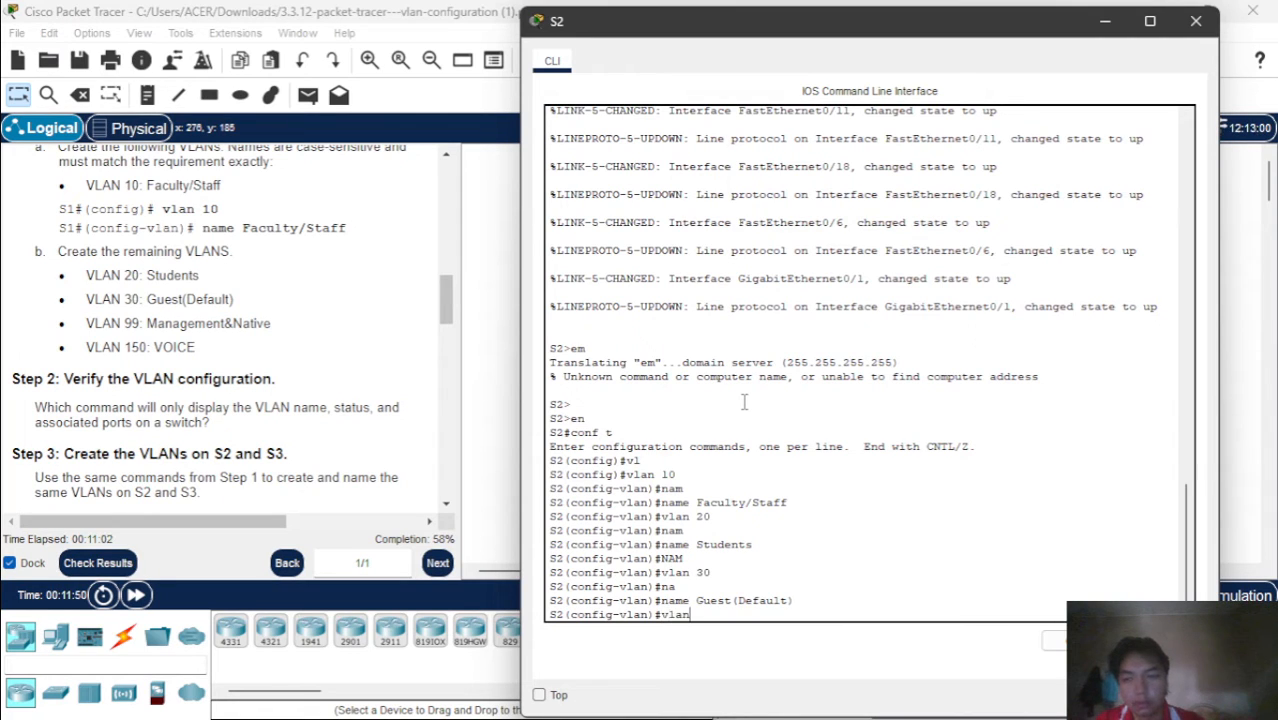
text( 99)
key(Return)
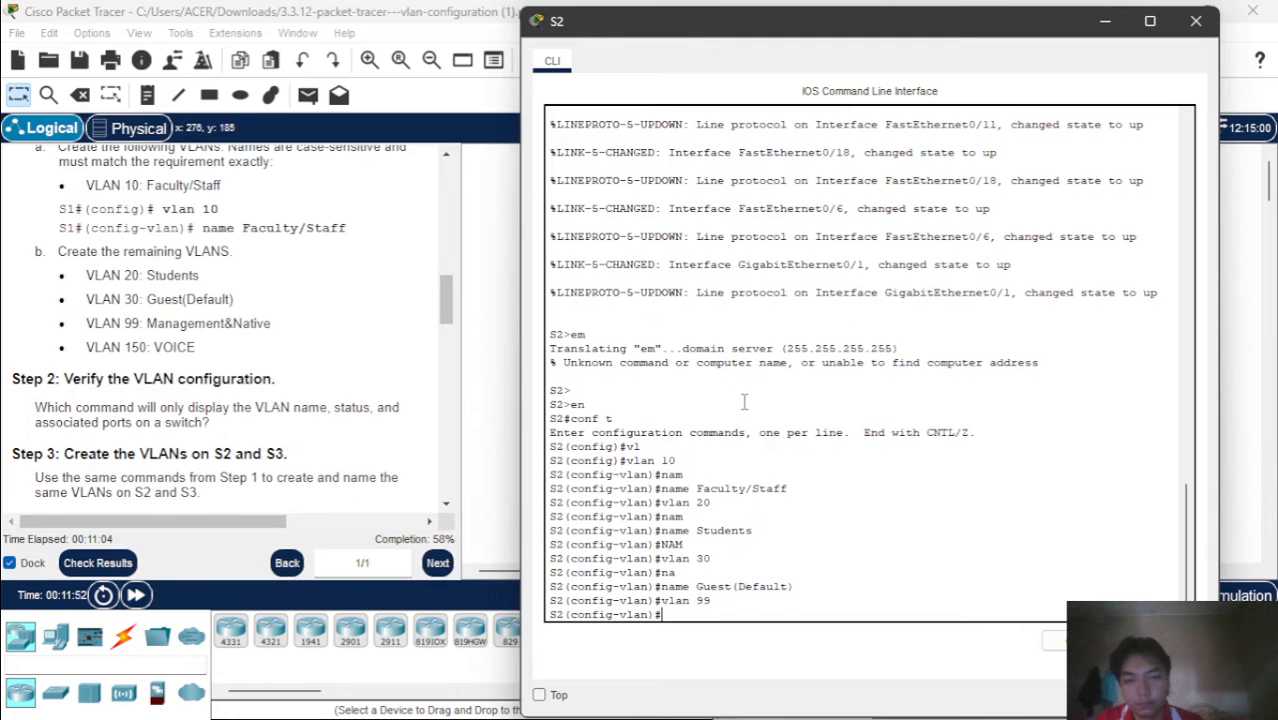
text(nam)
key(Tab)
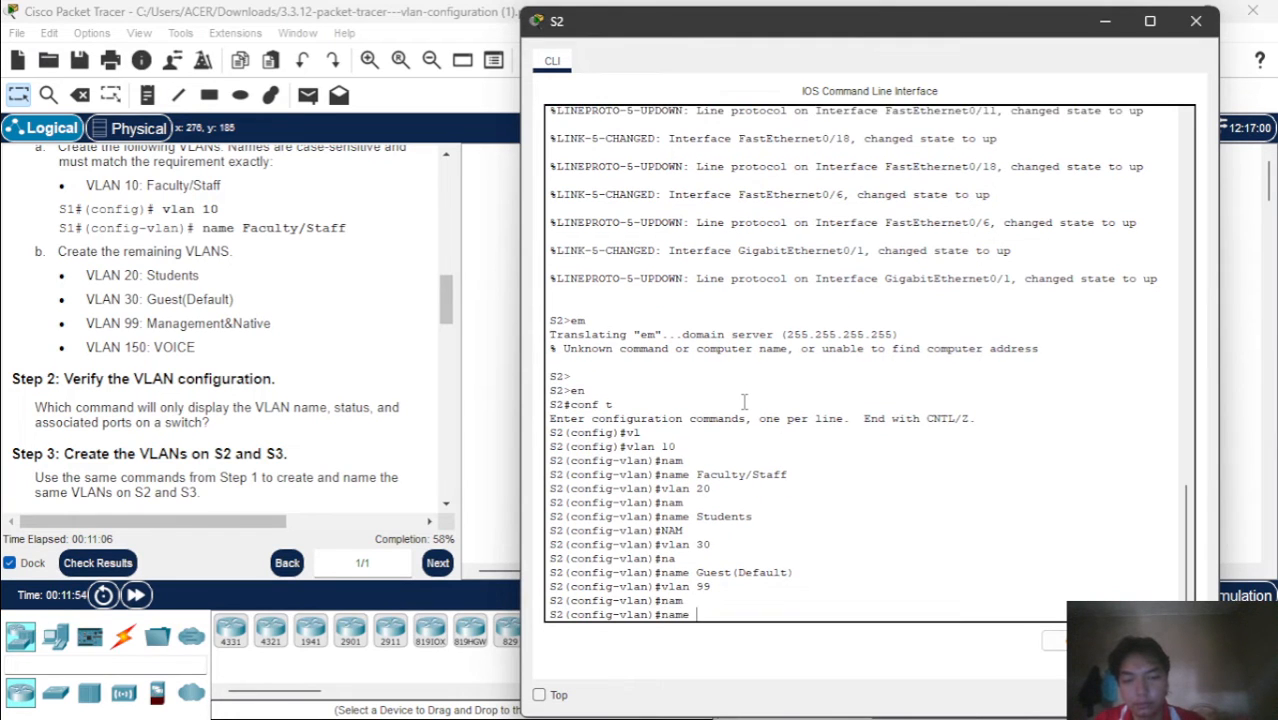
text(Mana)
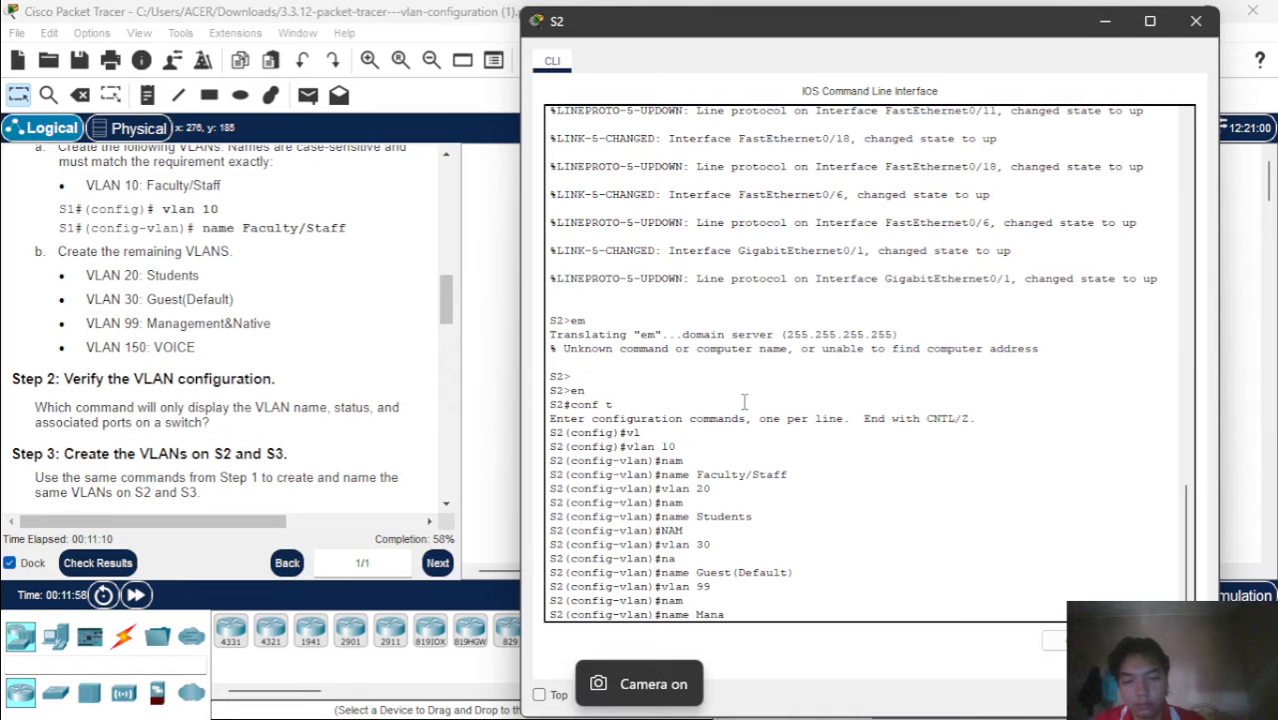
text(gement)
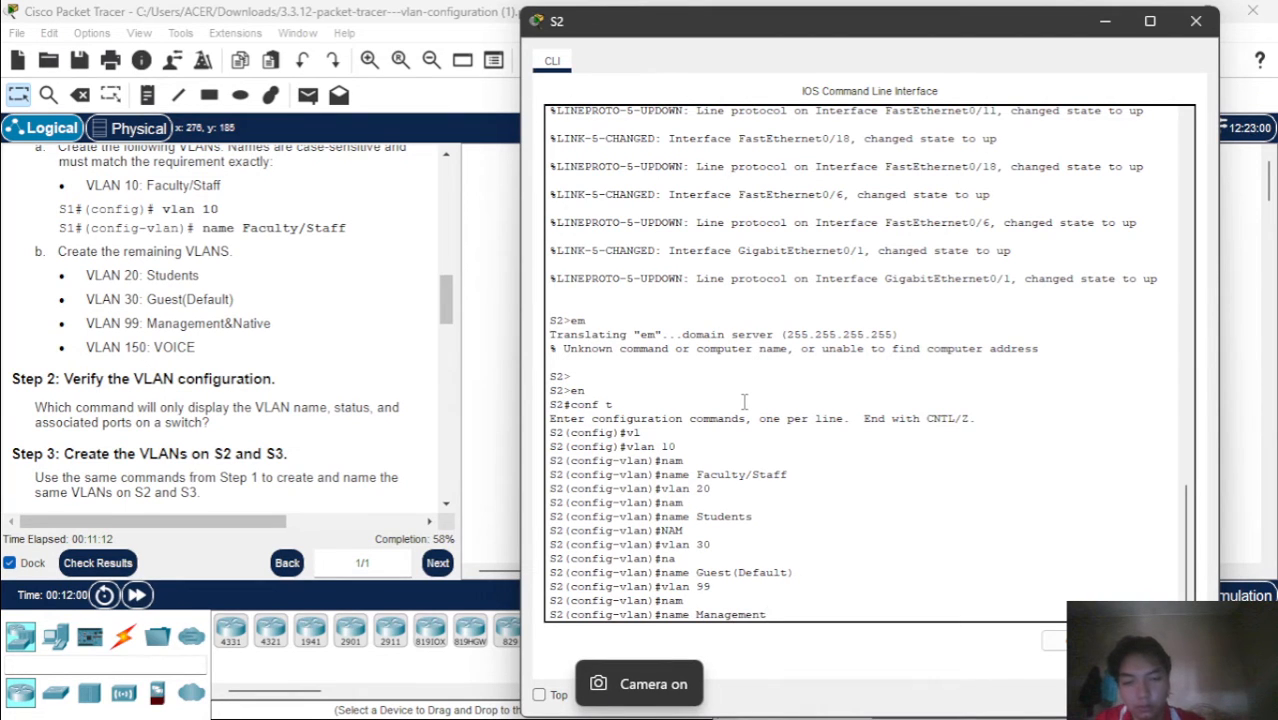
text(&)
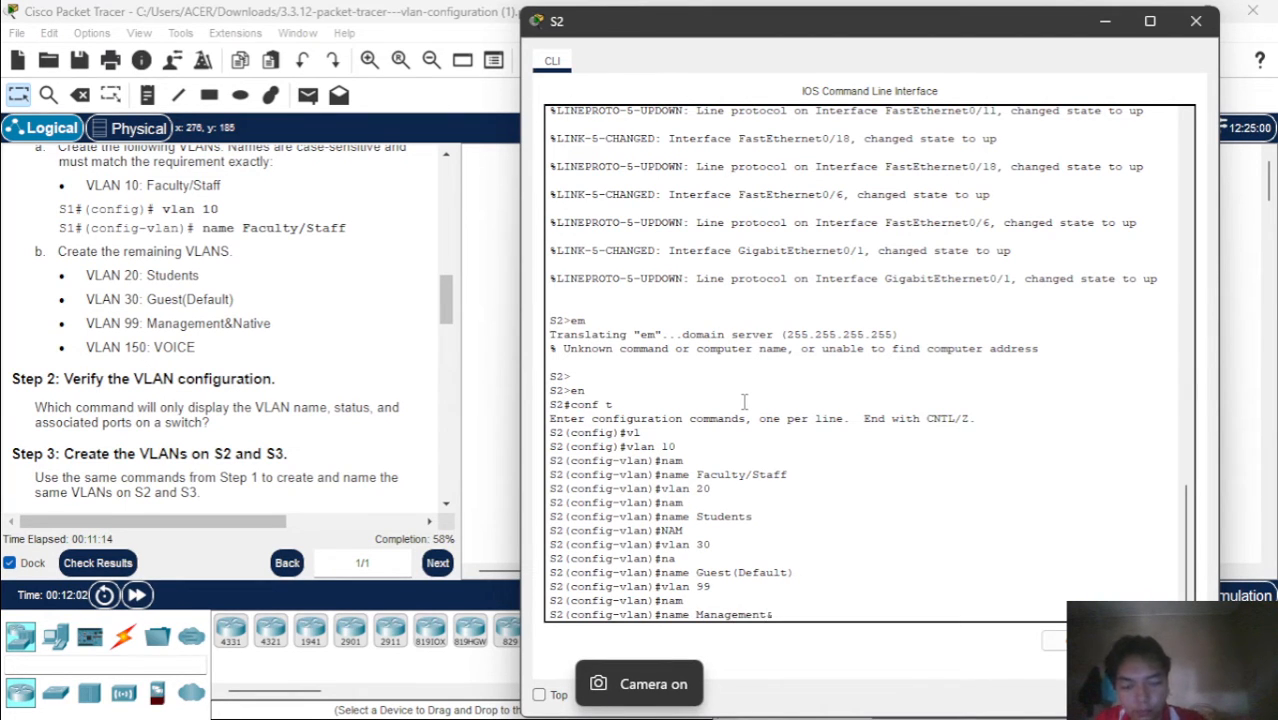
text(Native)
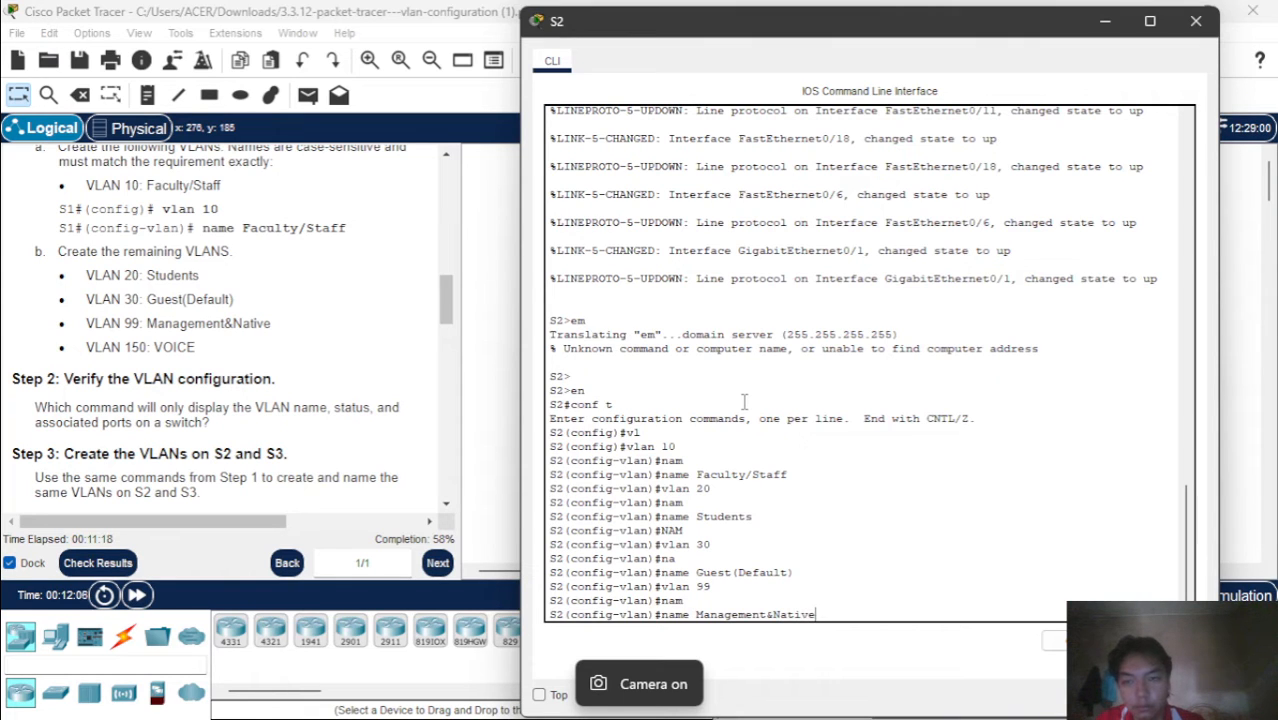
key(Return)
Create VLAN 150 on S2 and name it VOICE in capitals
text(N)
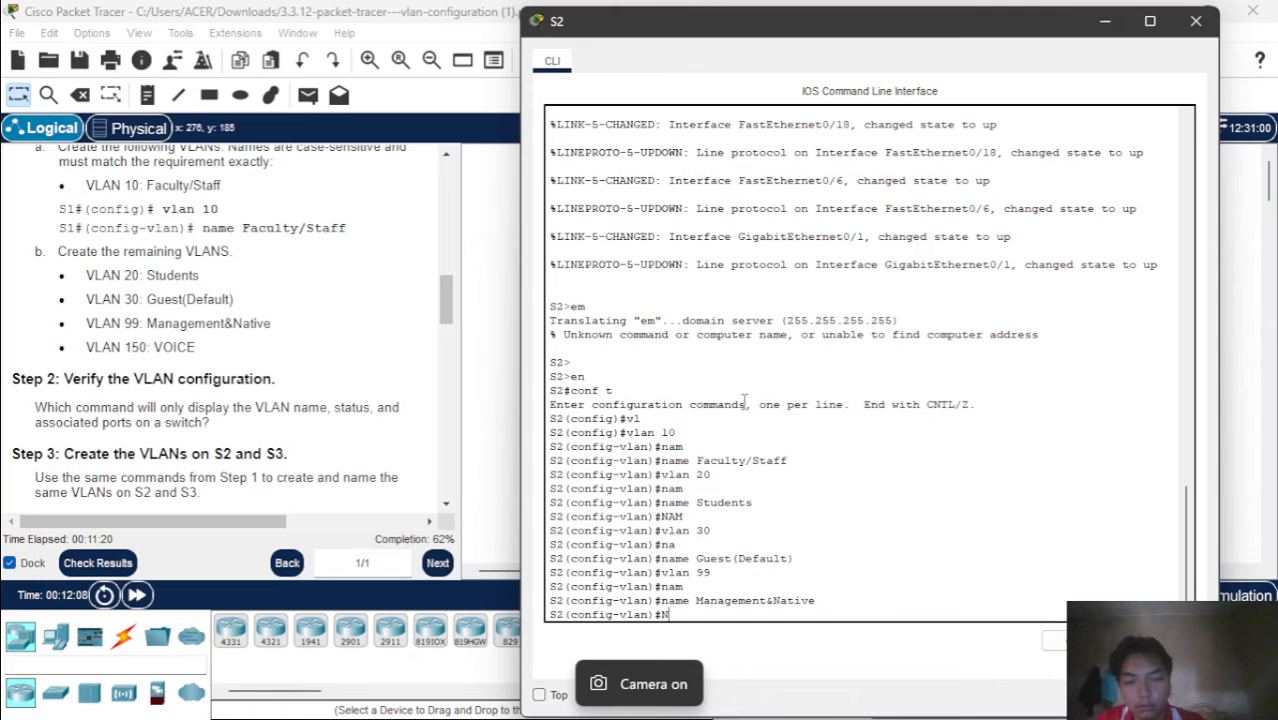
key(BackSpace)
text(vlan)
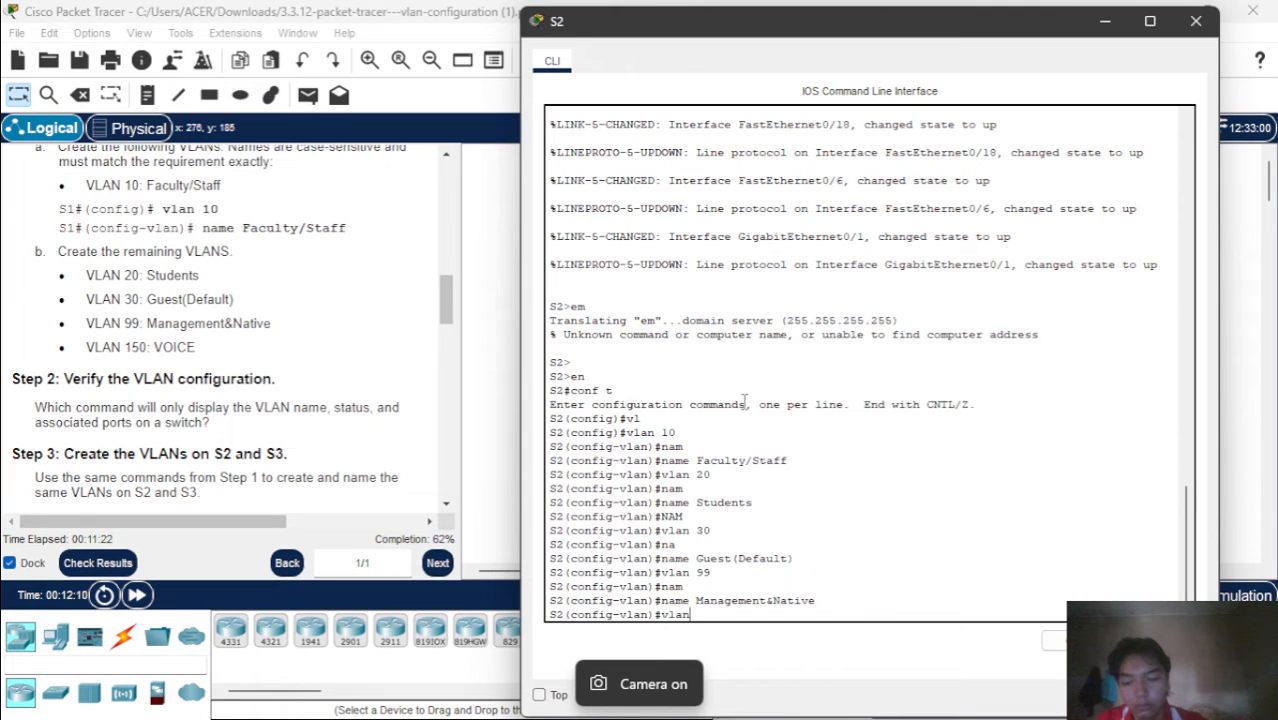
text( 150)
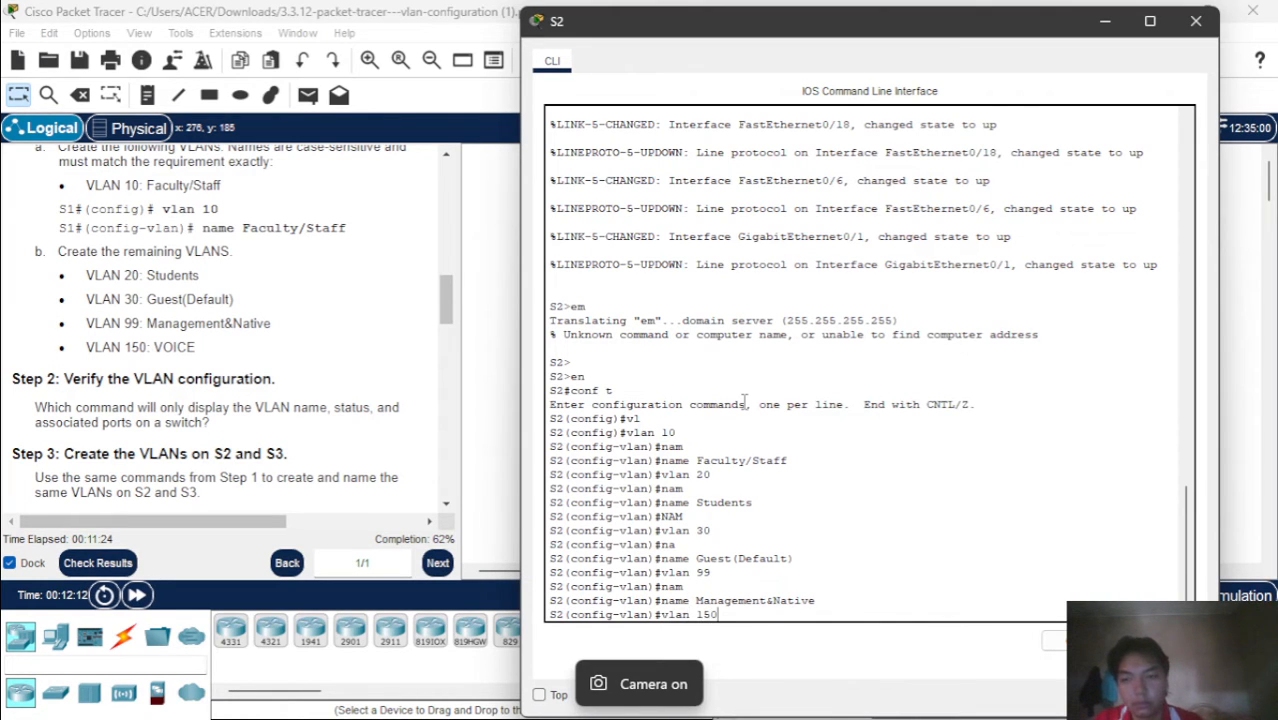
key(Return)
text(nfig-vlan)#n)
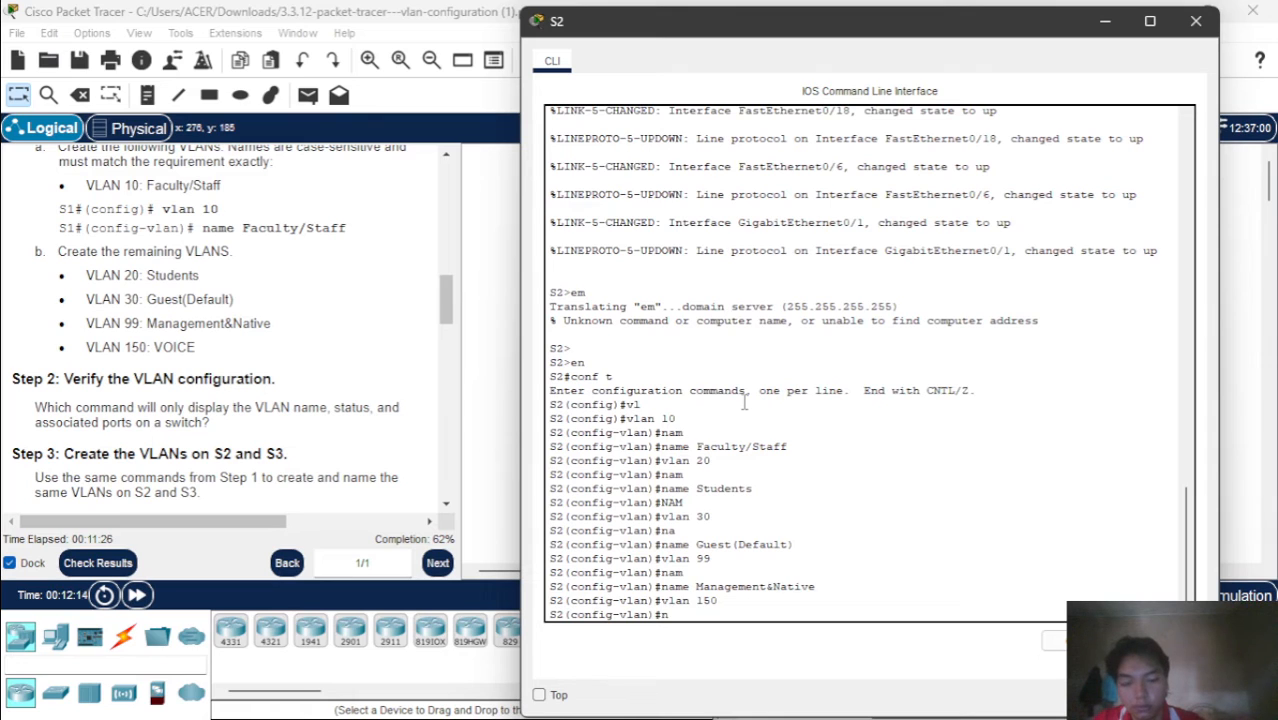
key(Tab)
text(a)
key(Tab)
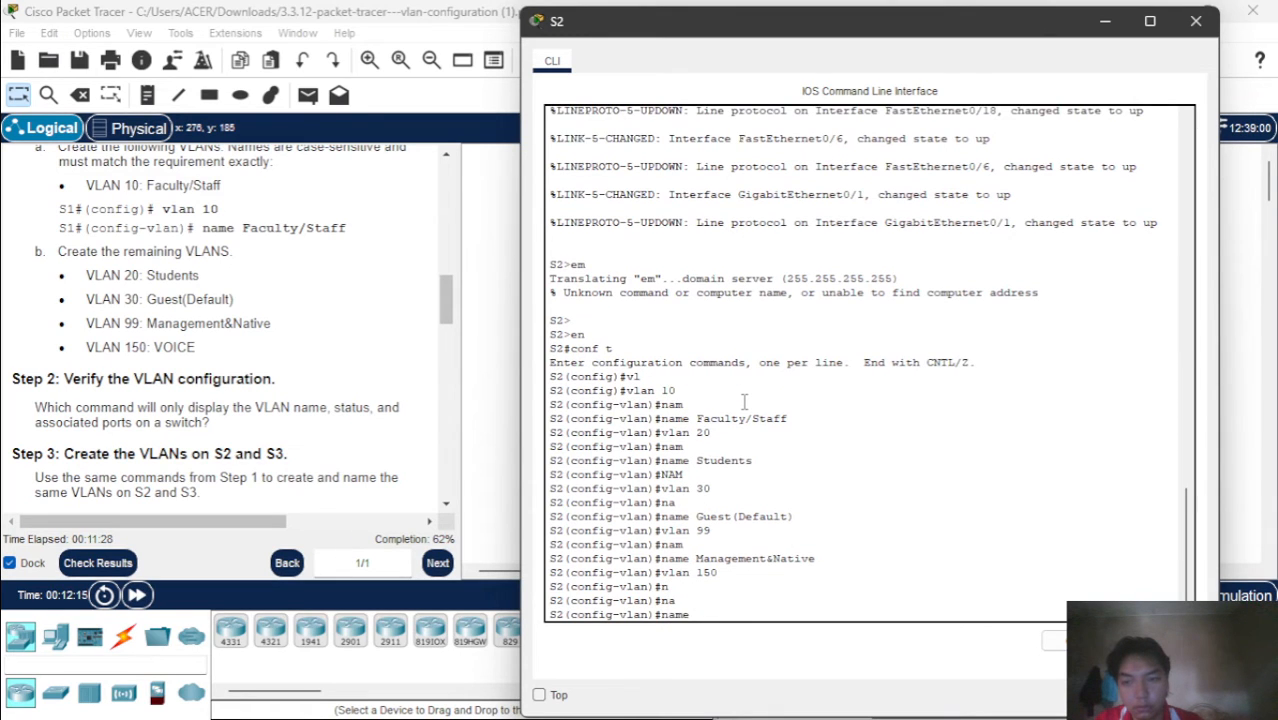
text(VOICE)
key(Return)
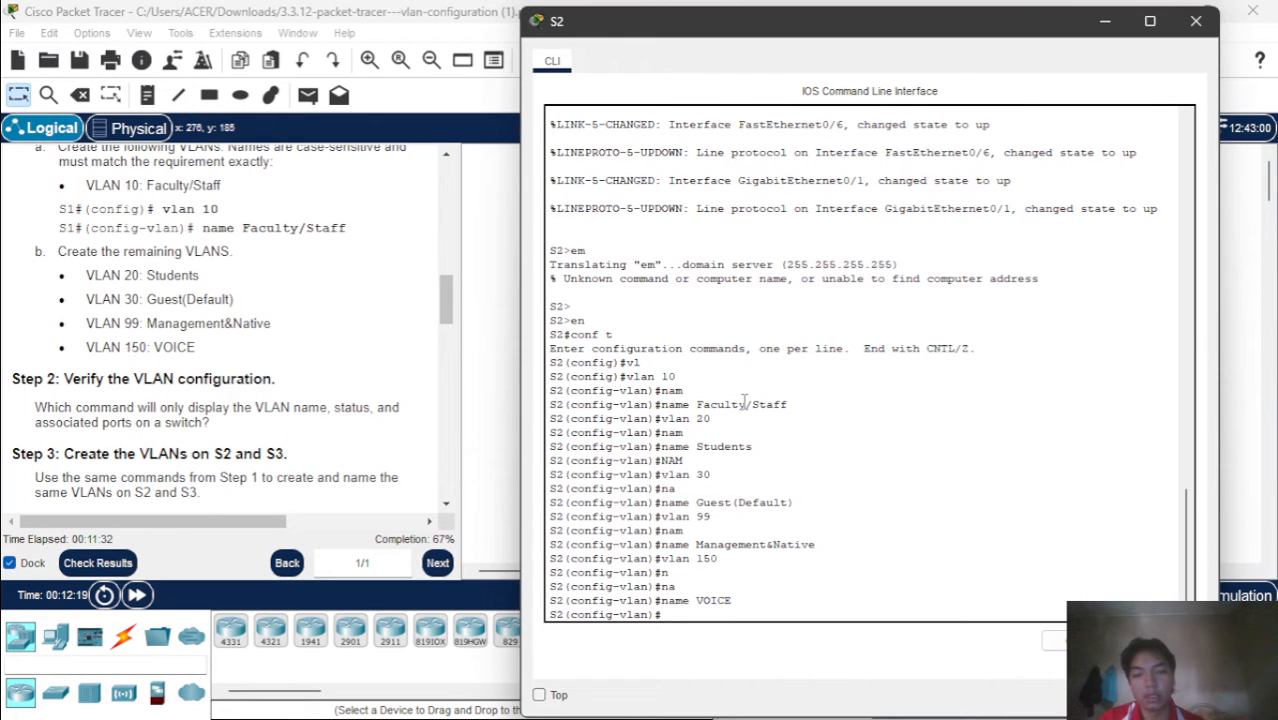
End configuration mode on S2 and display the brief VLAN listing to verify the created VLANs
text(end)
key(Return)
key(Return)
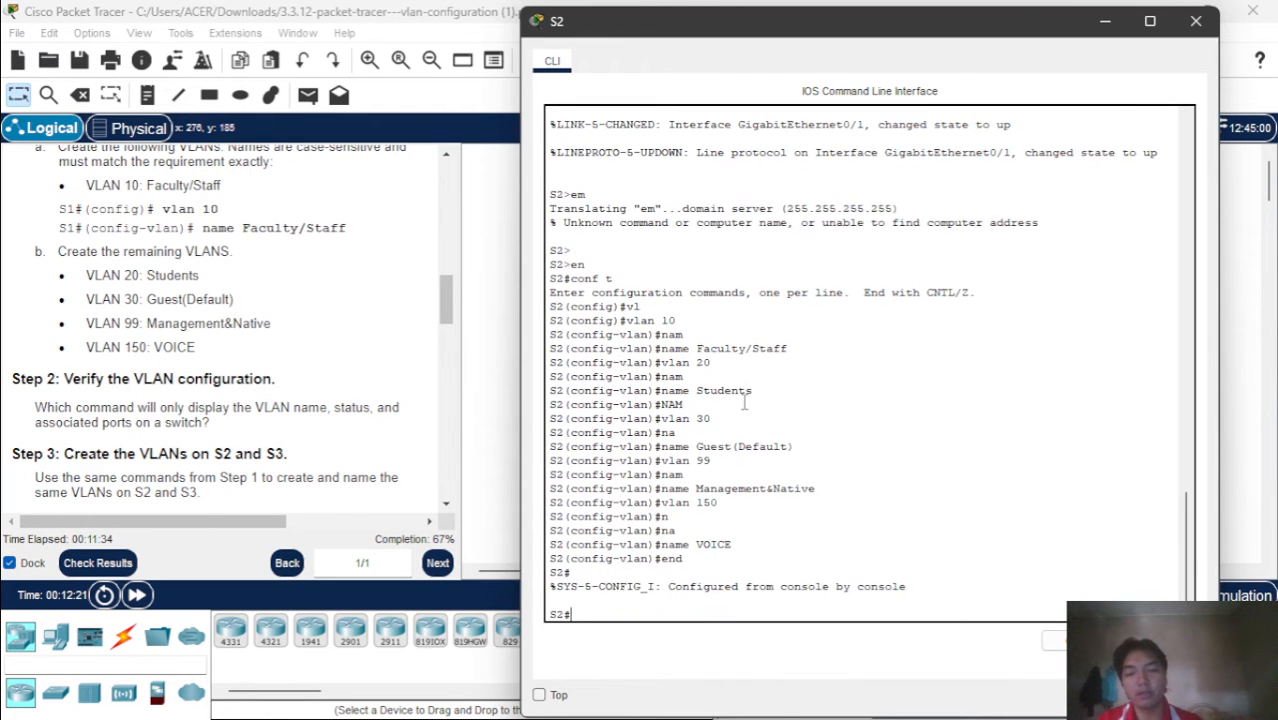
text(sh)
key(Tab)
text(vl)
key(Tab)
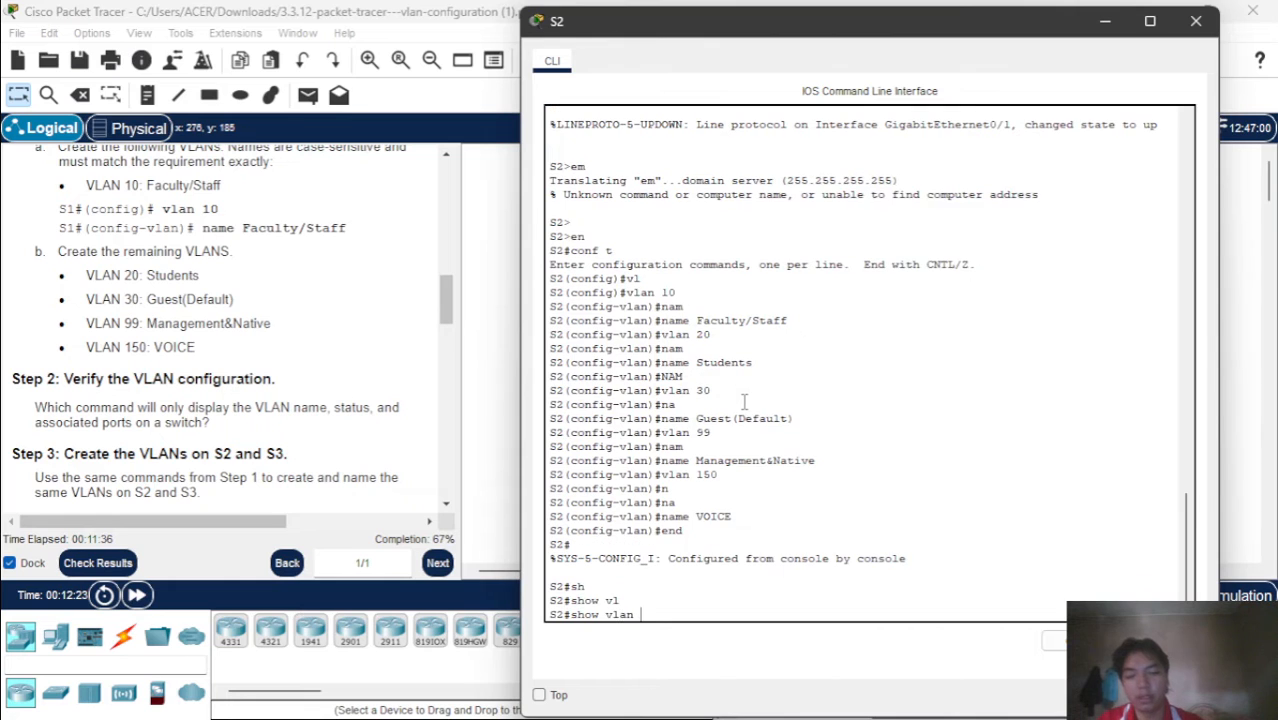
text(br)
key(Tab)
key(Return)
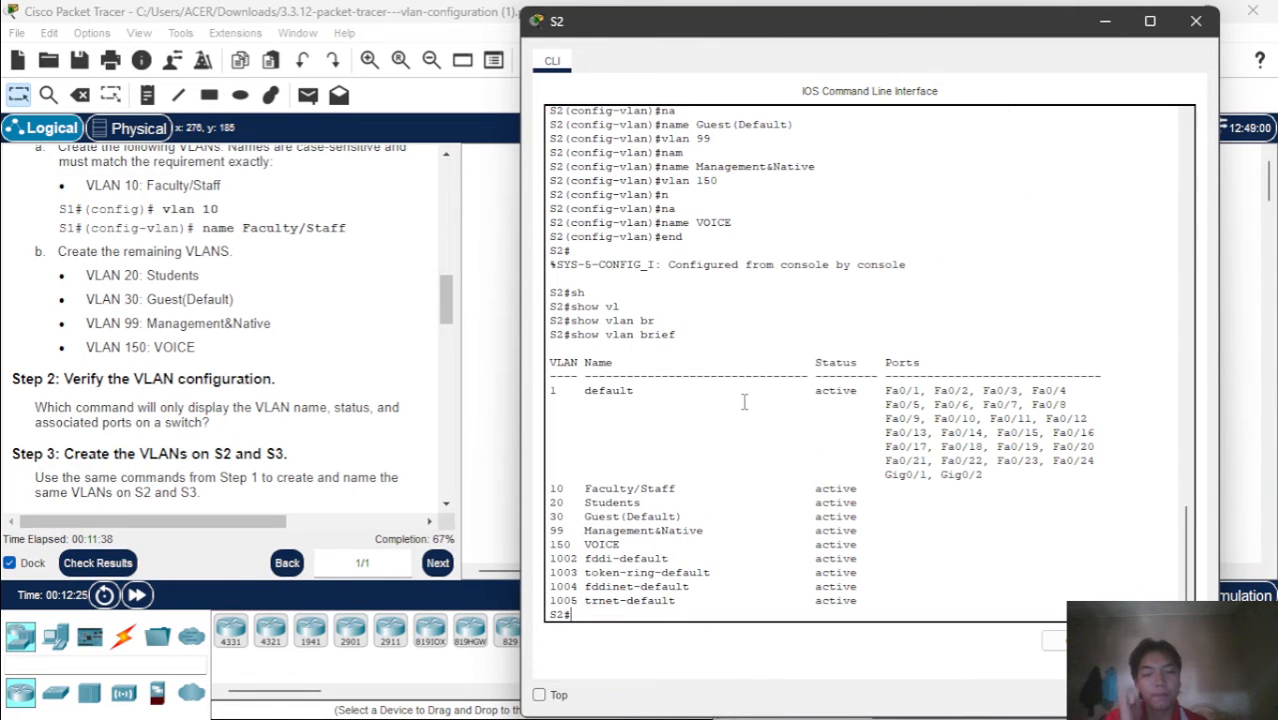
Check the Part 3 instructions for S2's port assignments, and enter global configuration mode in the S2 command line
click(327, 400)
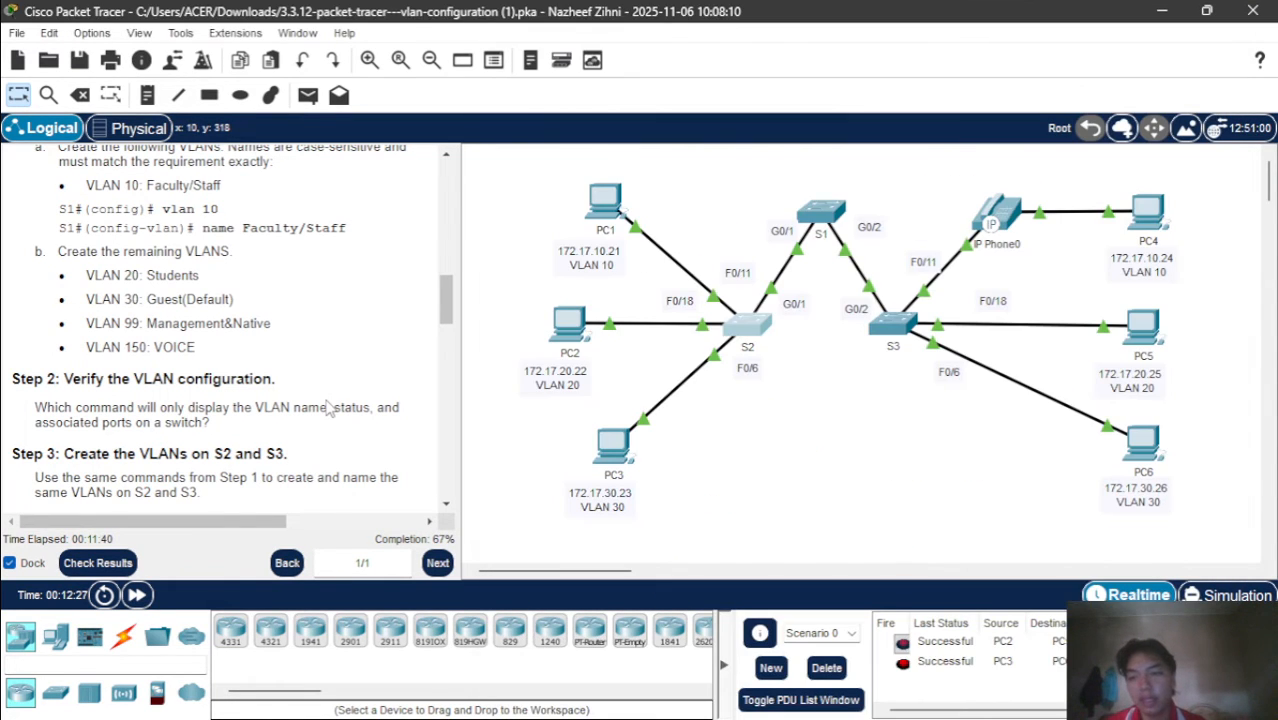
scroll(328, 405, down, 4)
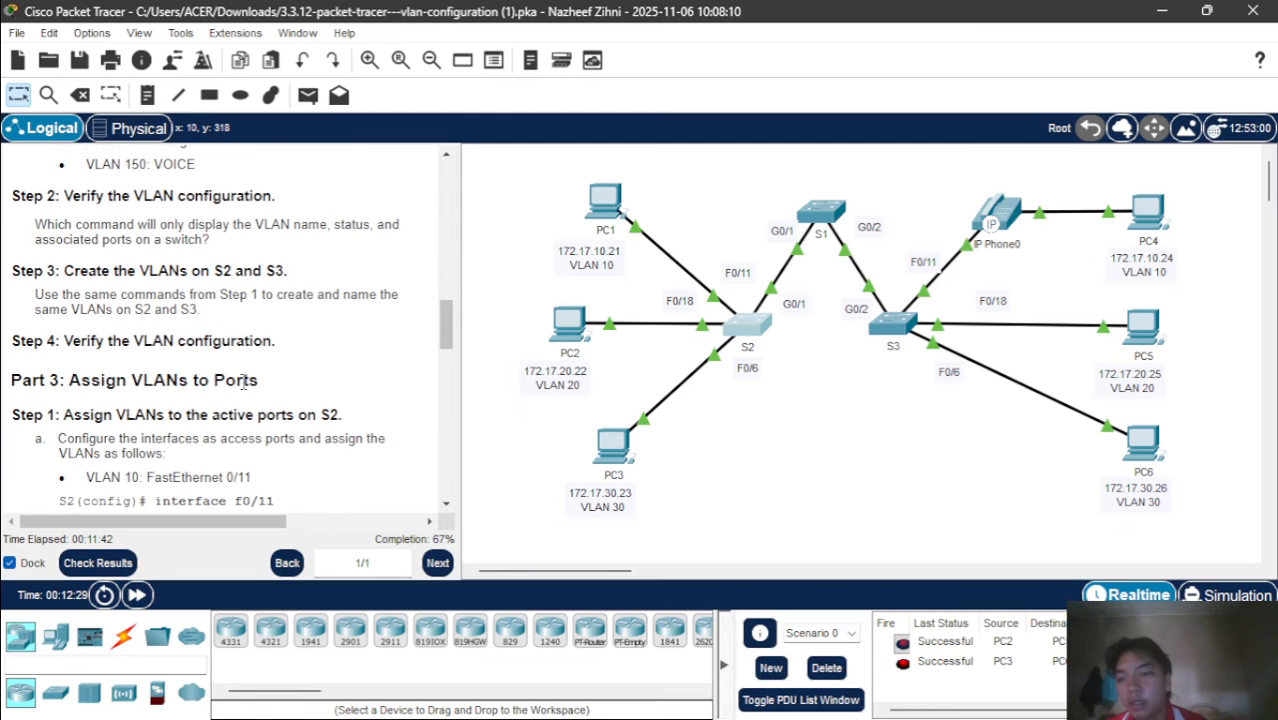
scroll(242, 381, down, 1)
scroll(242, 381, down, 4)
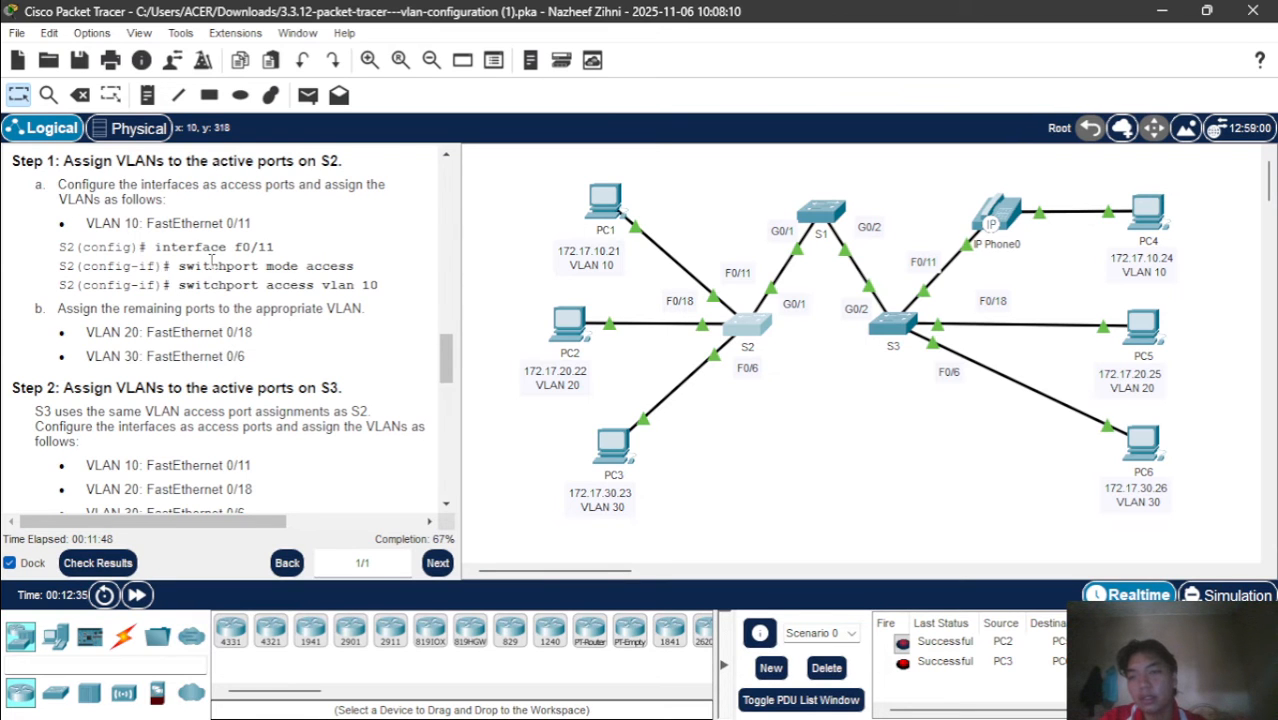
scroll(211, 260, up, 2)
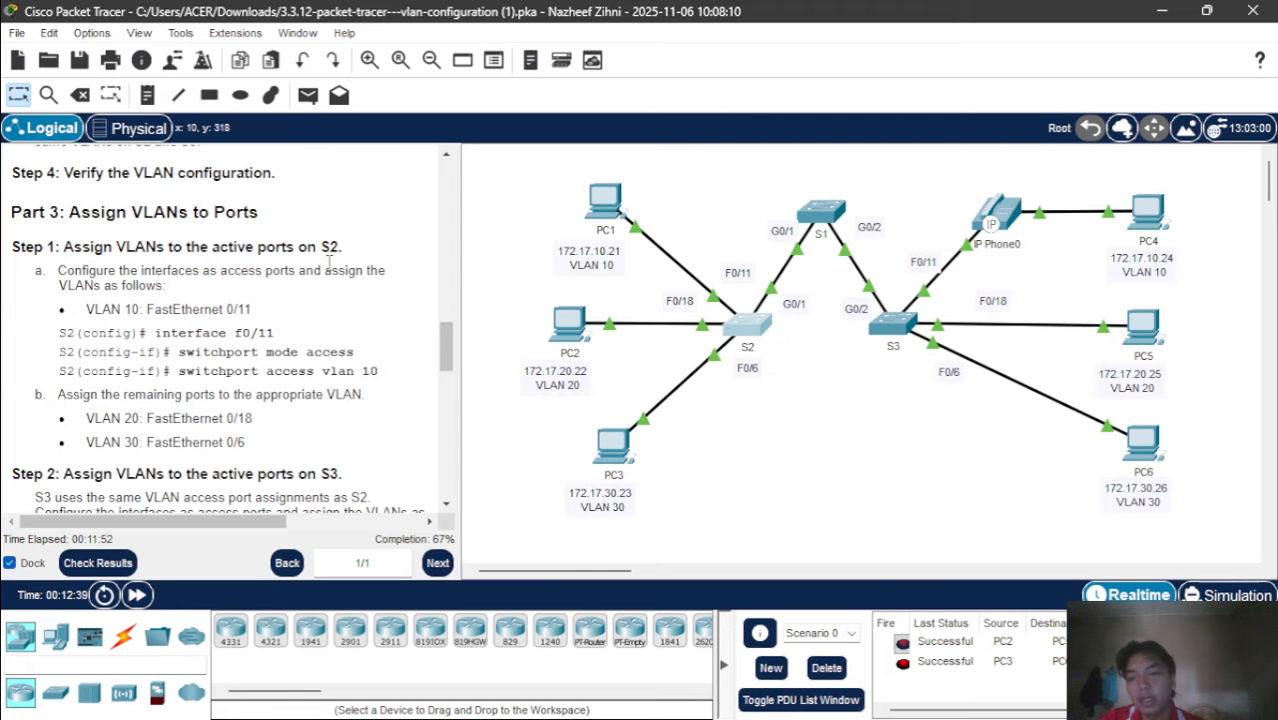
click(762, 322)
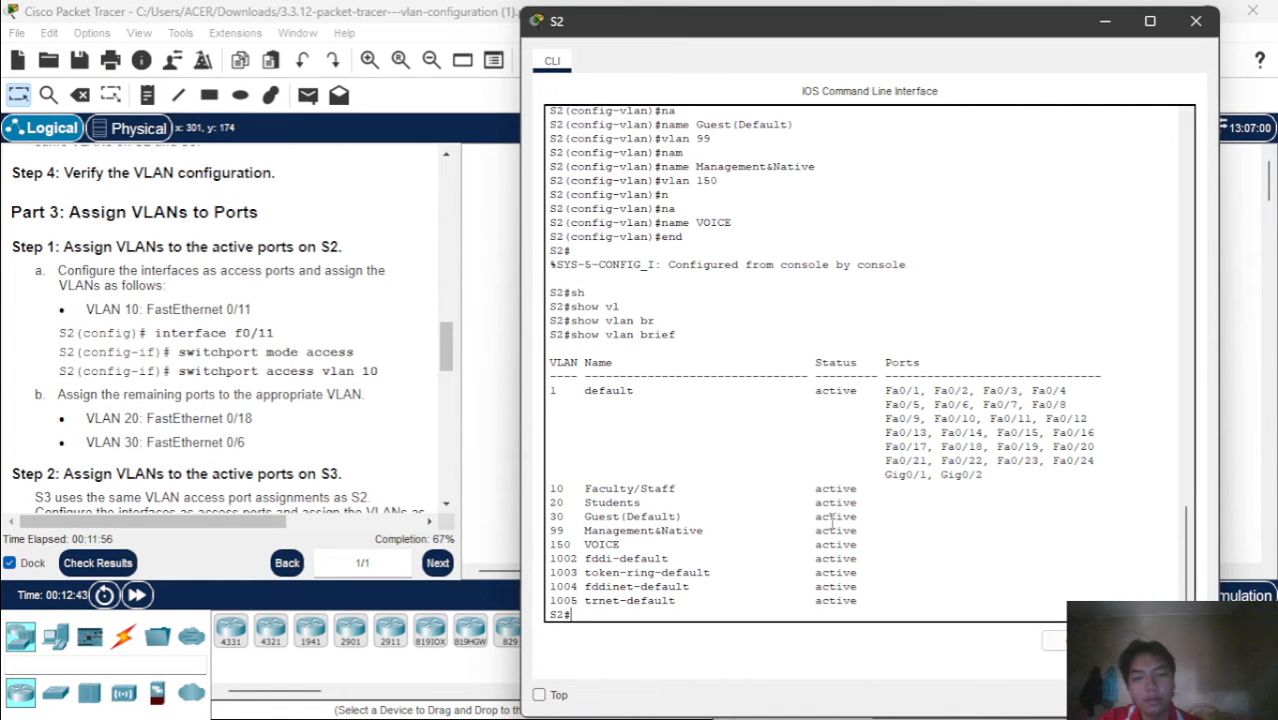
text(e)
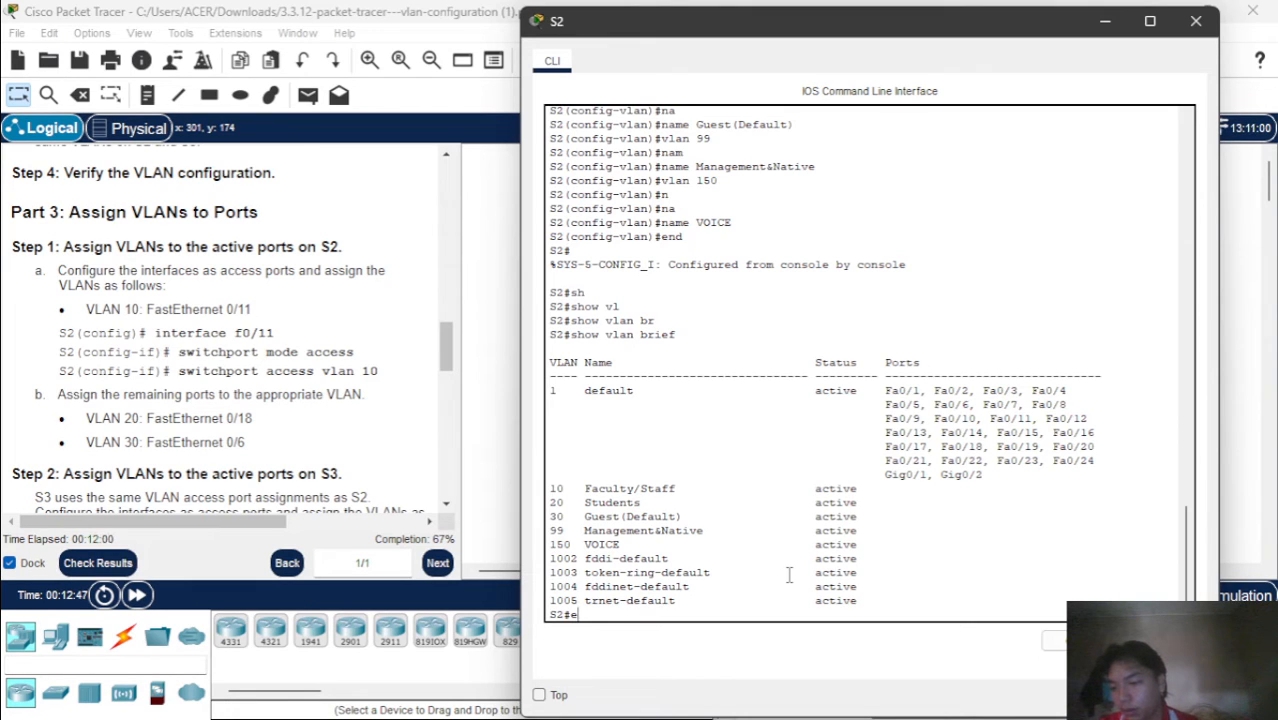
key(BackSpace)
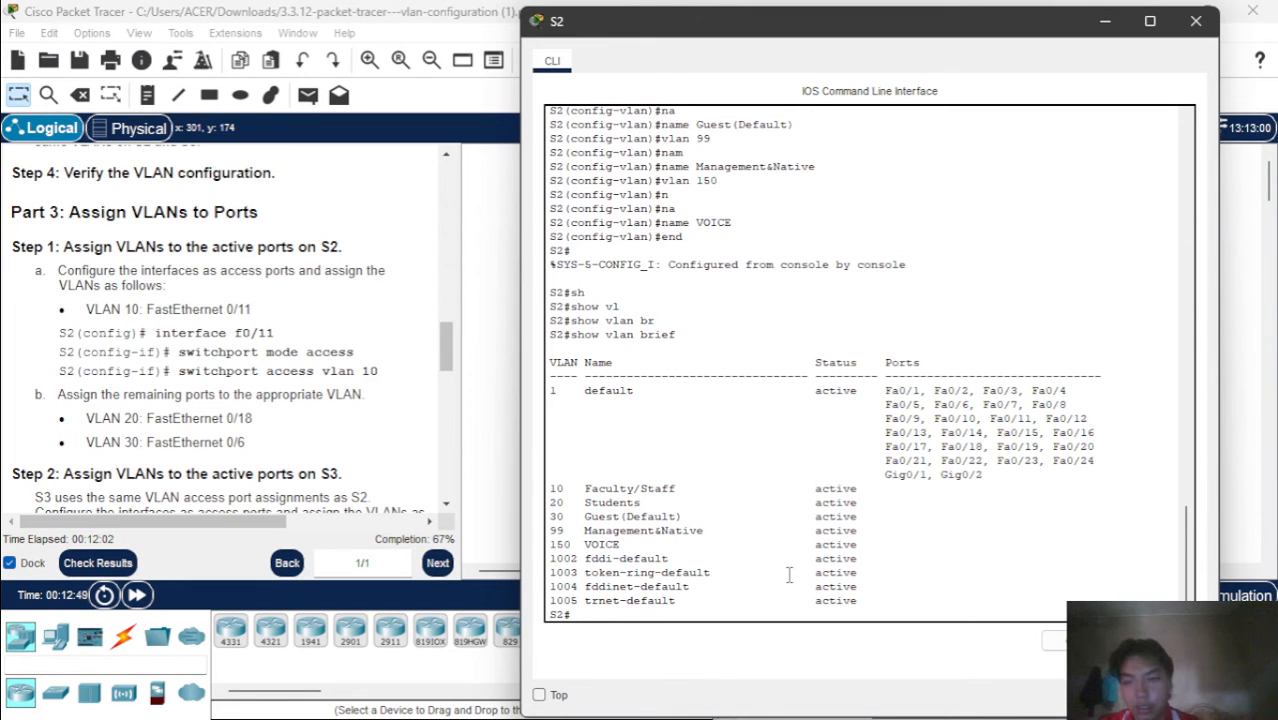
text(con)
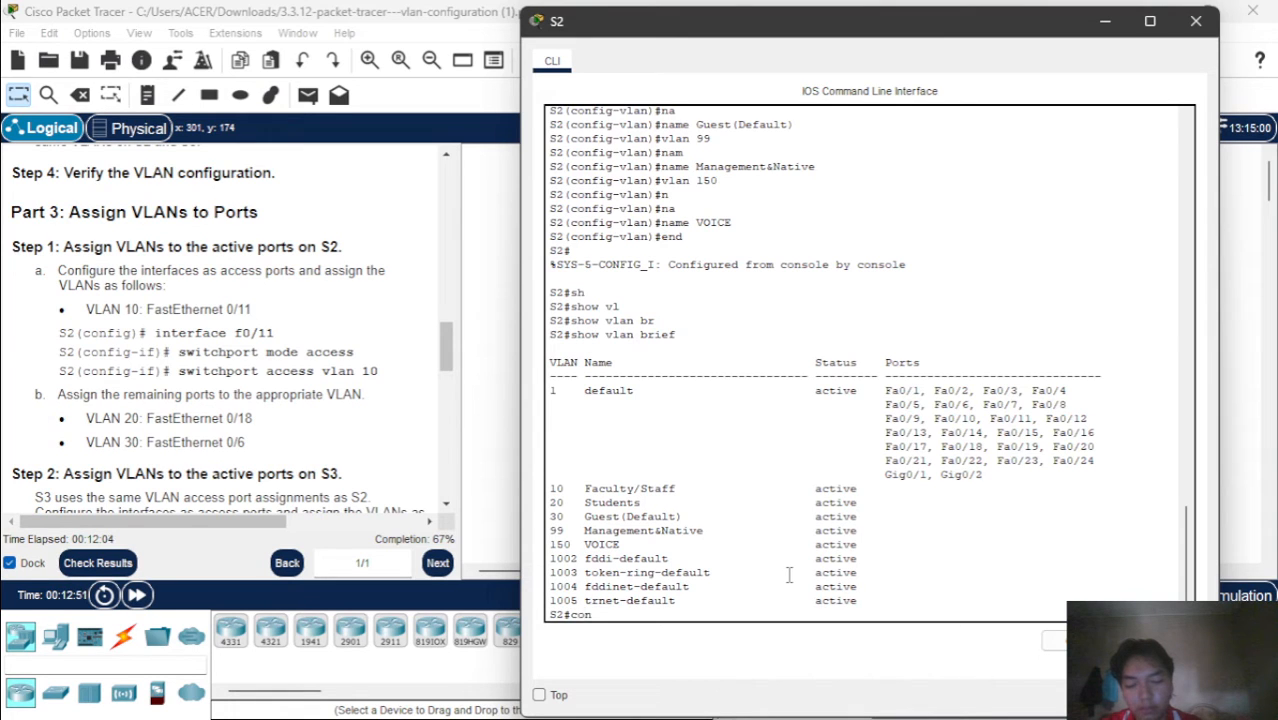
text(f t)
key(Return)
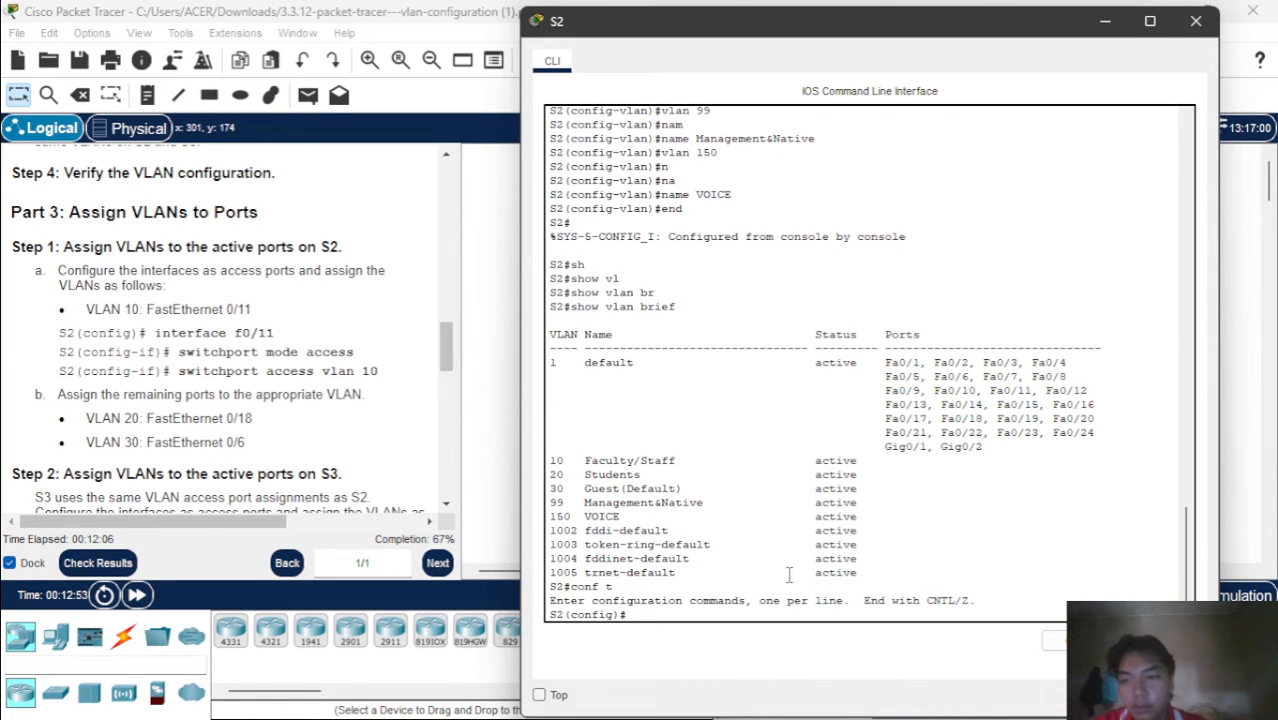
Configure interface f0/11 on S2 as an access port with switchport mode access
text(in)
key(Tab)
text(f)
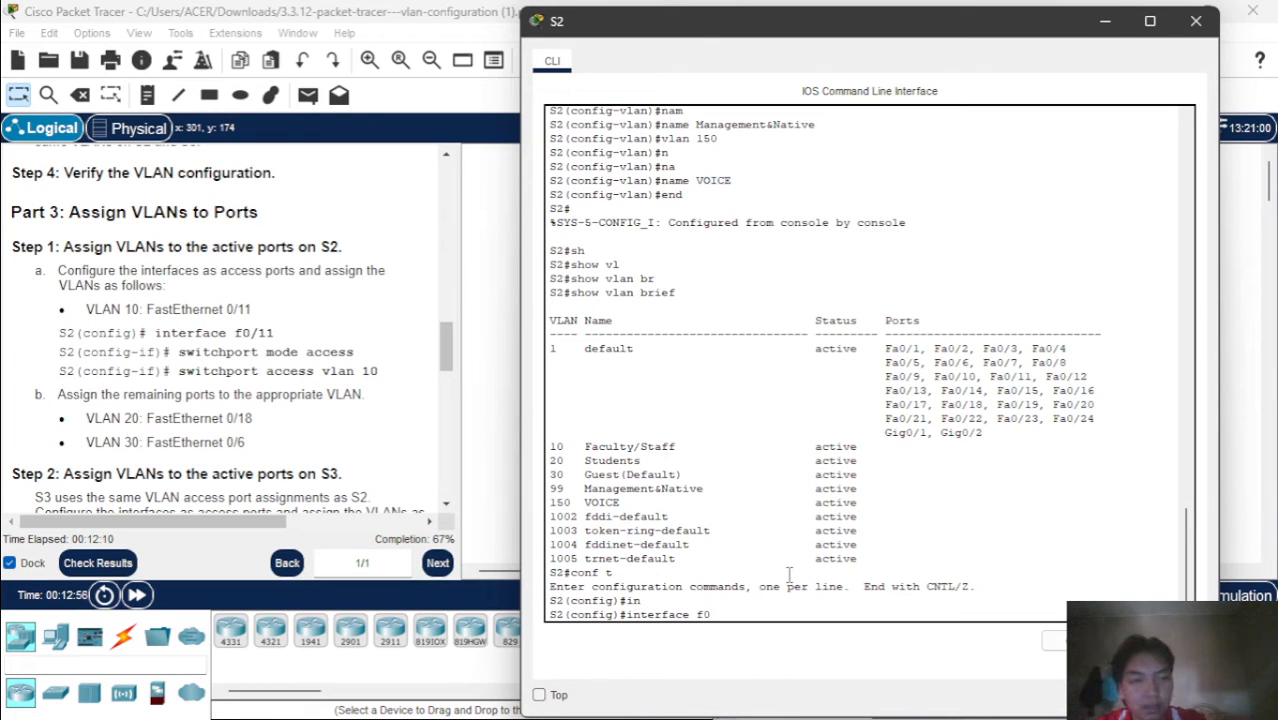
text(0)
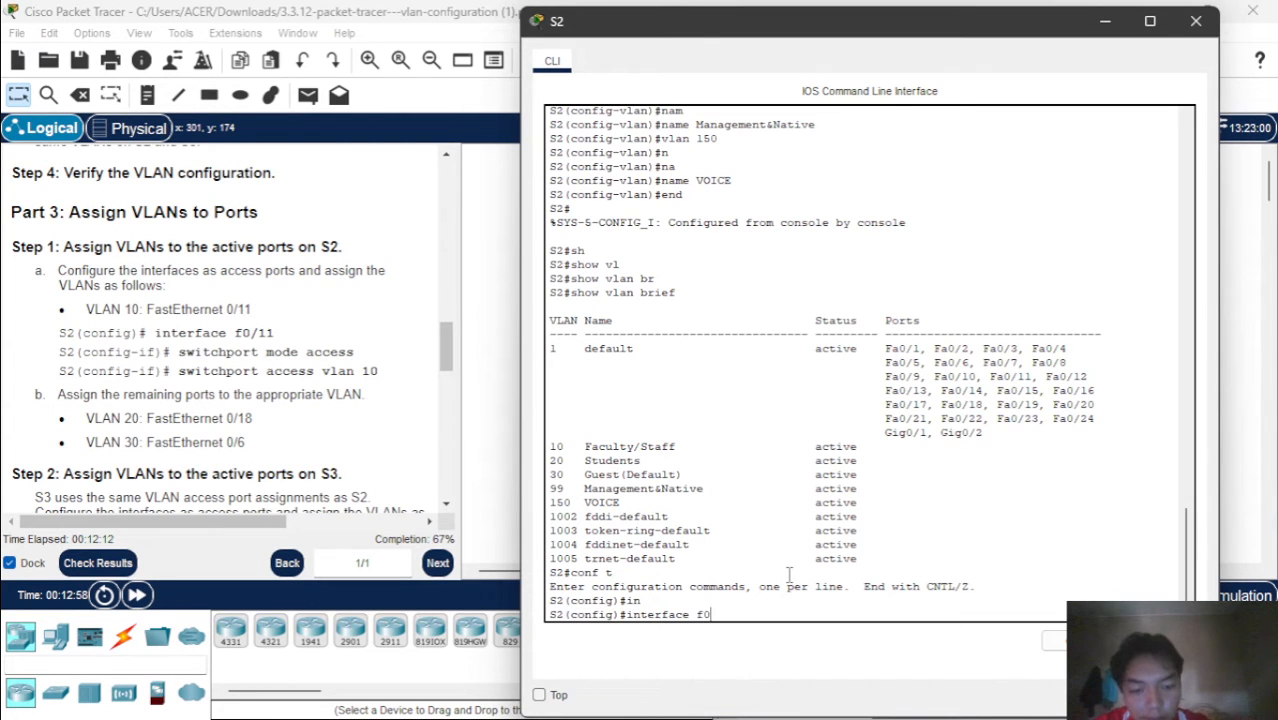
text(/11)
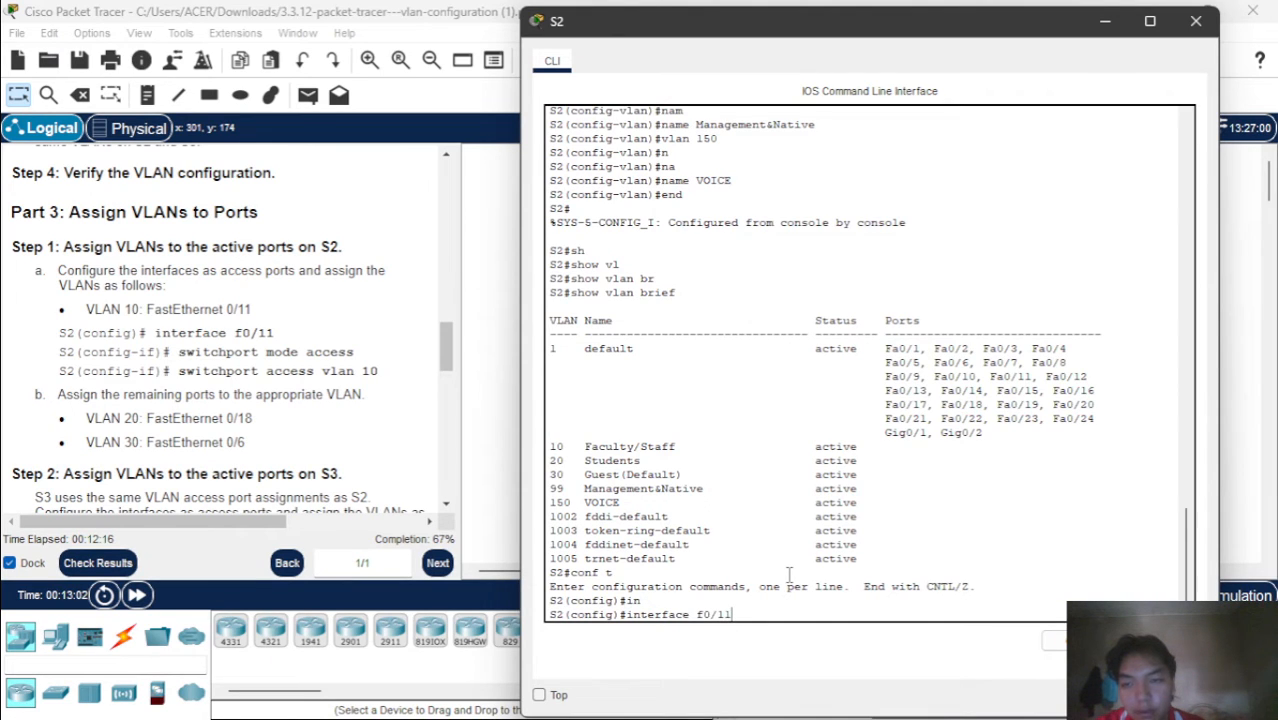
key(Return)
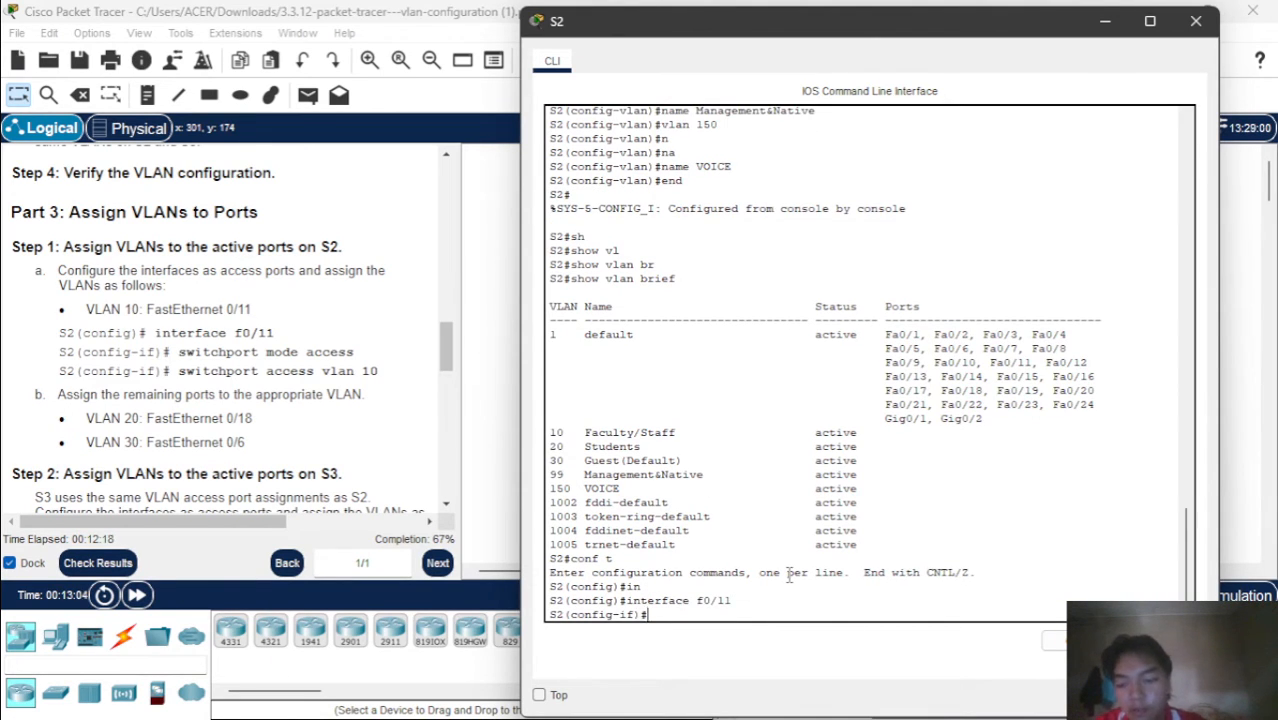
text(sw)
key(Tab)
text(mo)
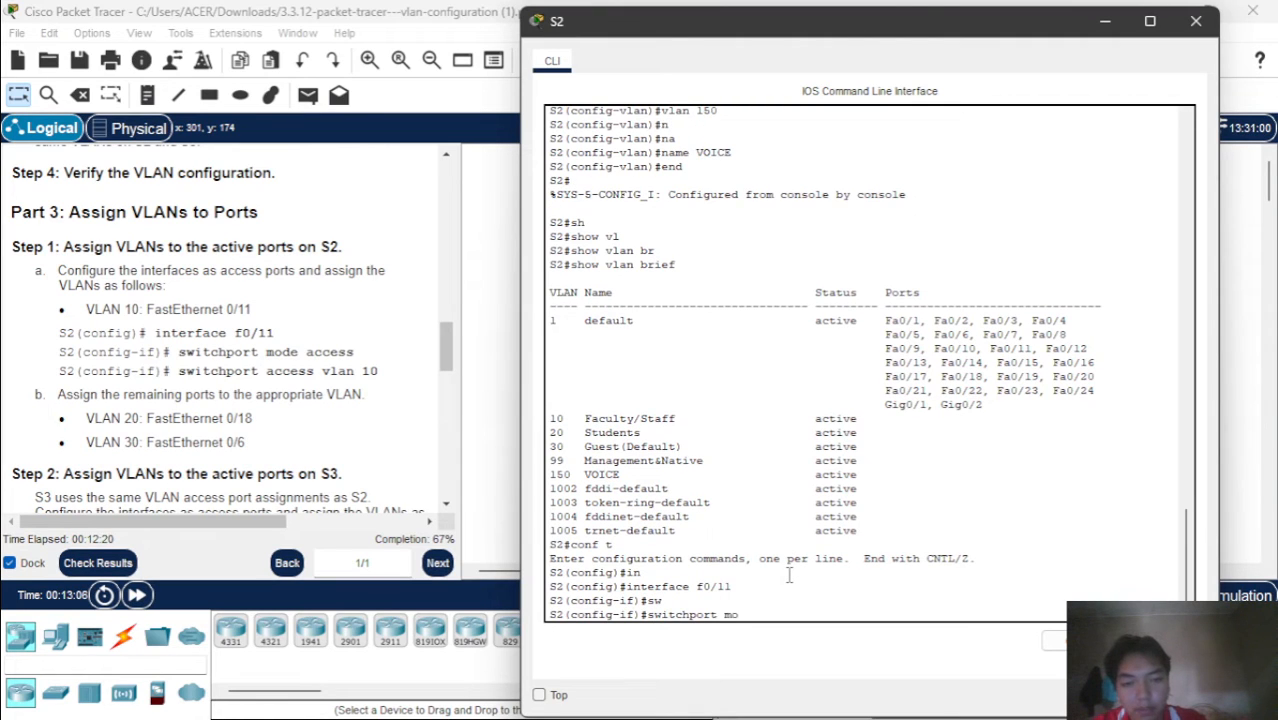
text(d)
key(Tab)
text(acc)
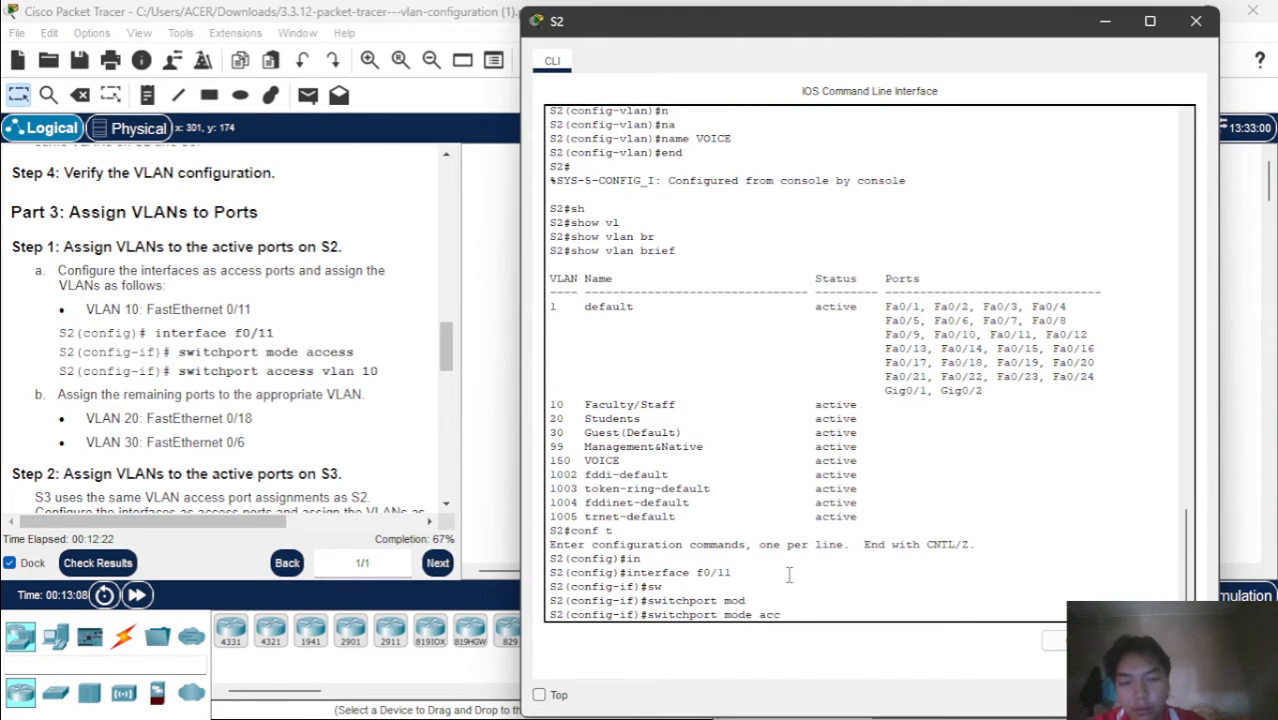
key(Tab)
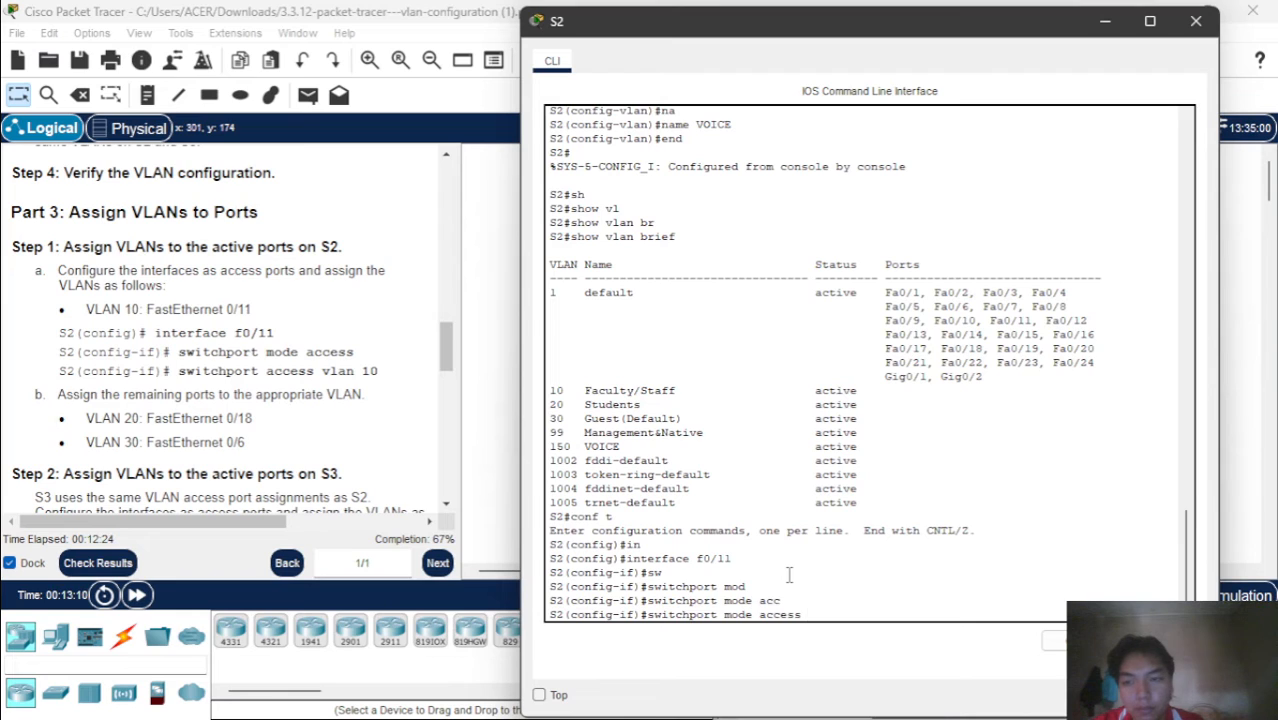
key(Return)
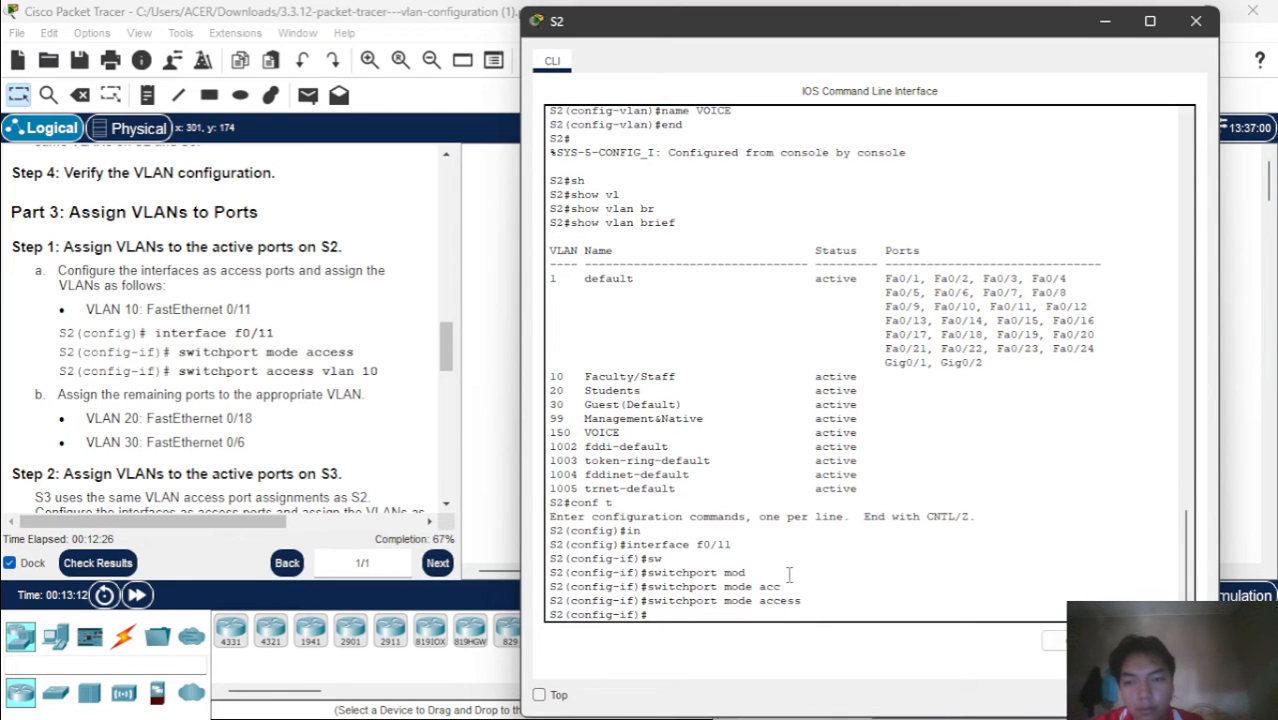
Assign access VLAN 10 to interface f0/11 on S2
text(sw)
key(Tab)
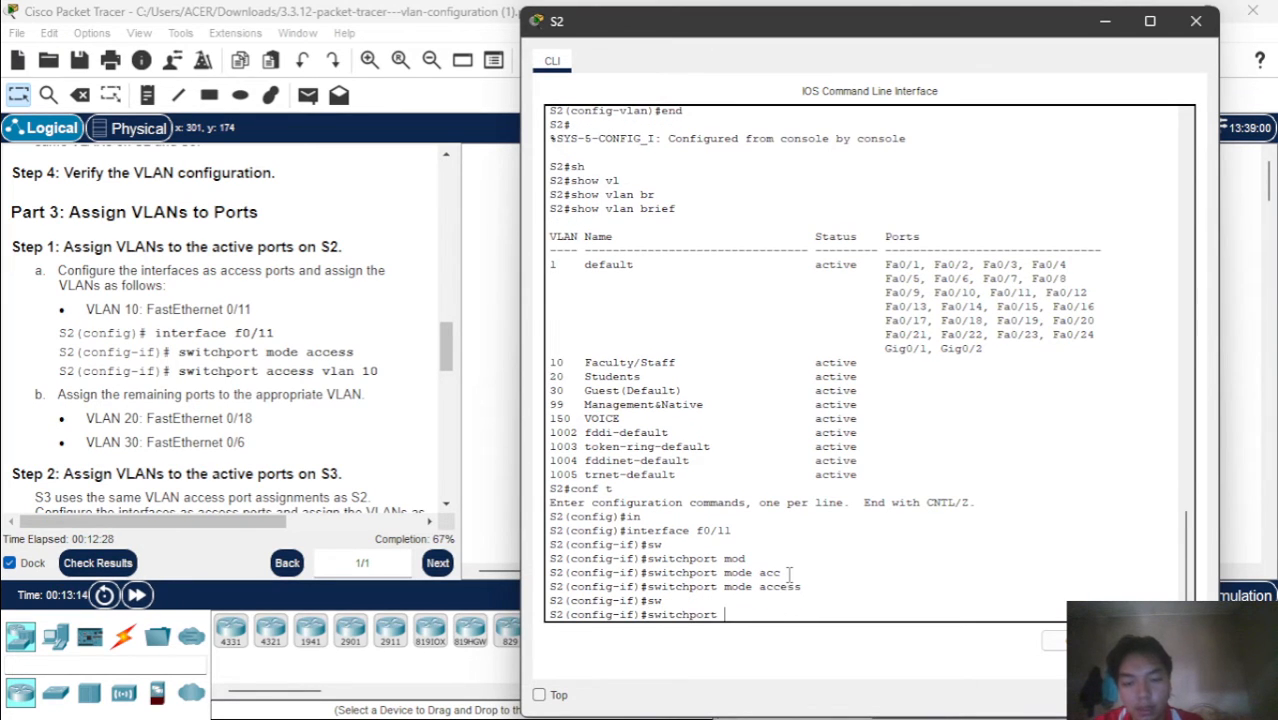
text(ac)
key(Tab)
text(v)
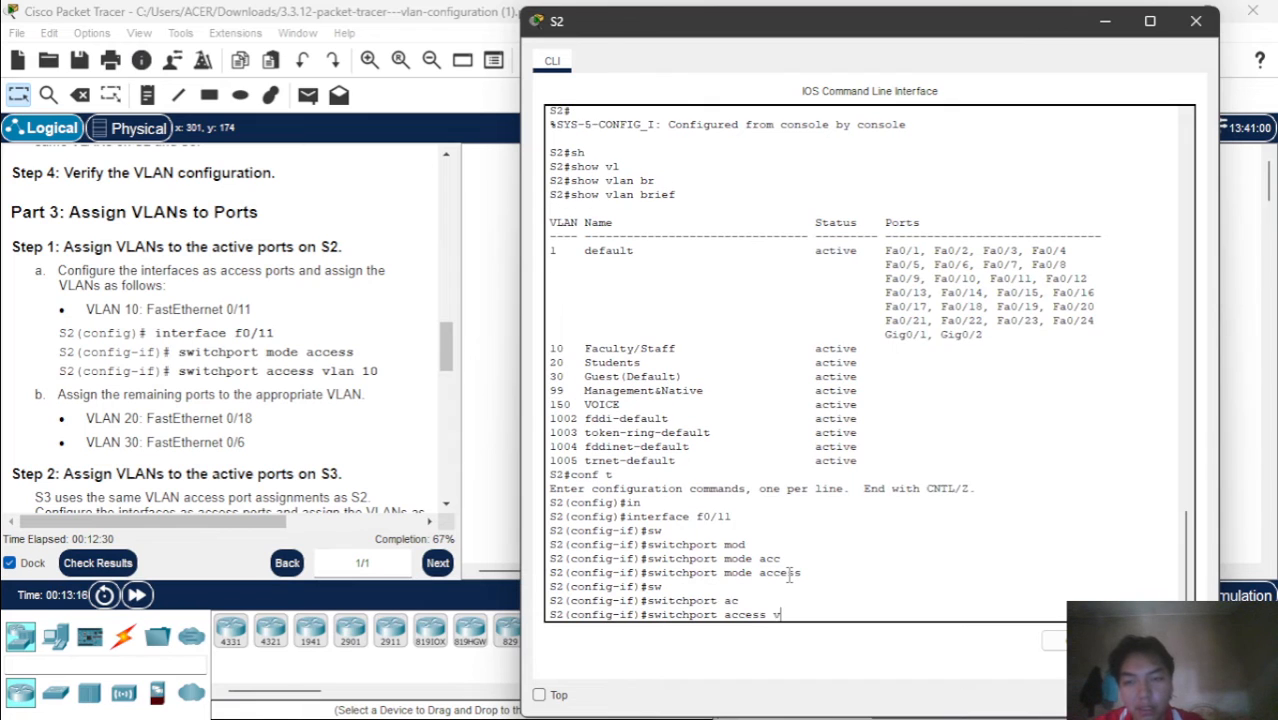
text(l)
key(Tab)
text(10)
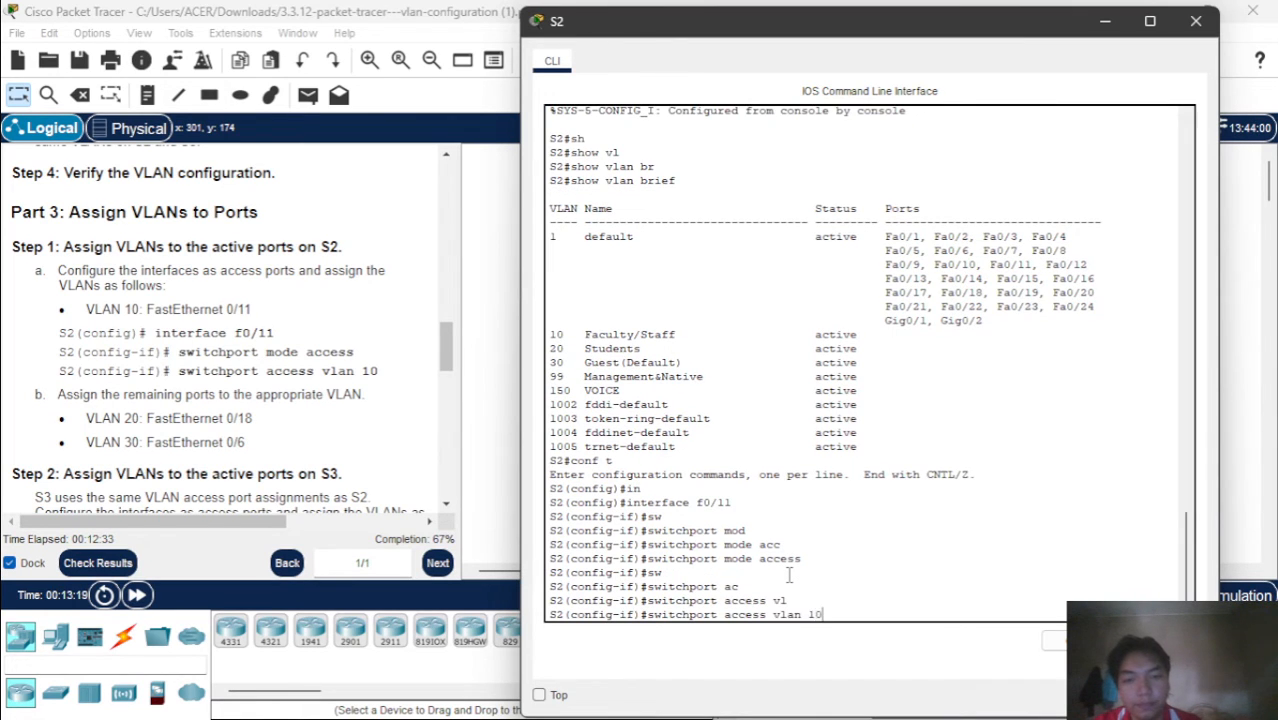
key(Return)
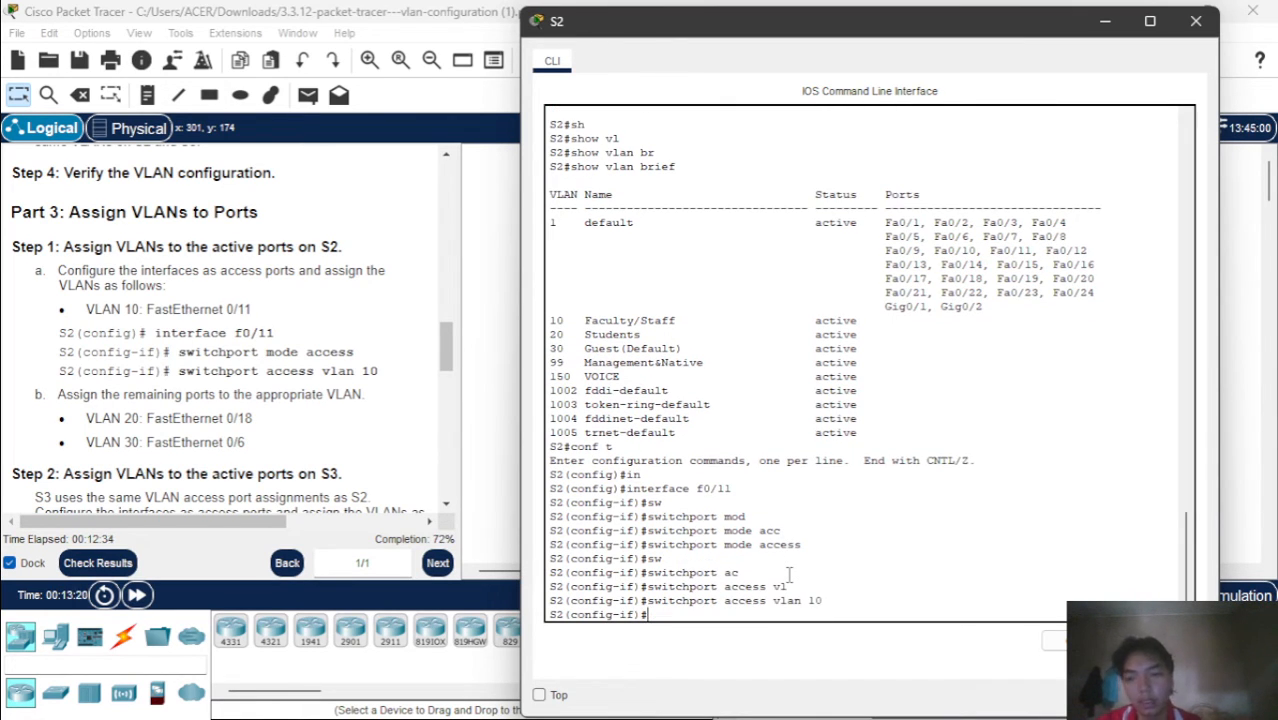
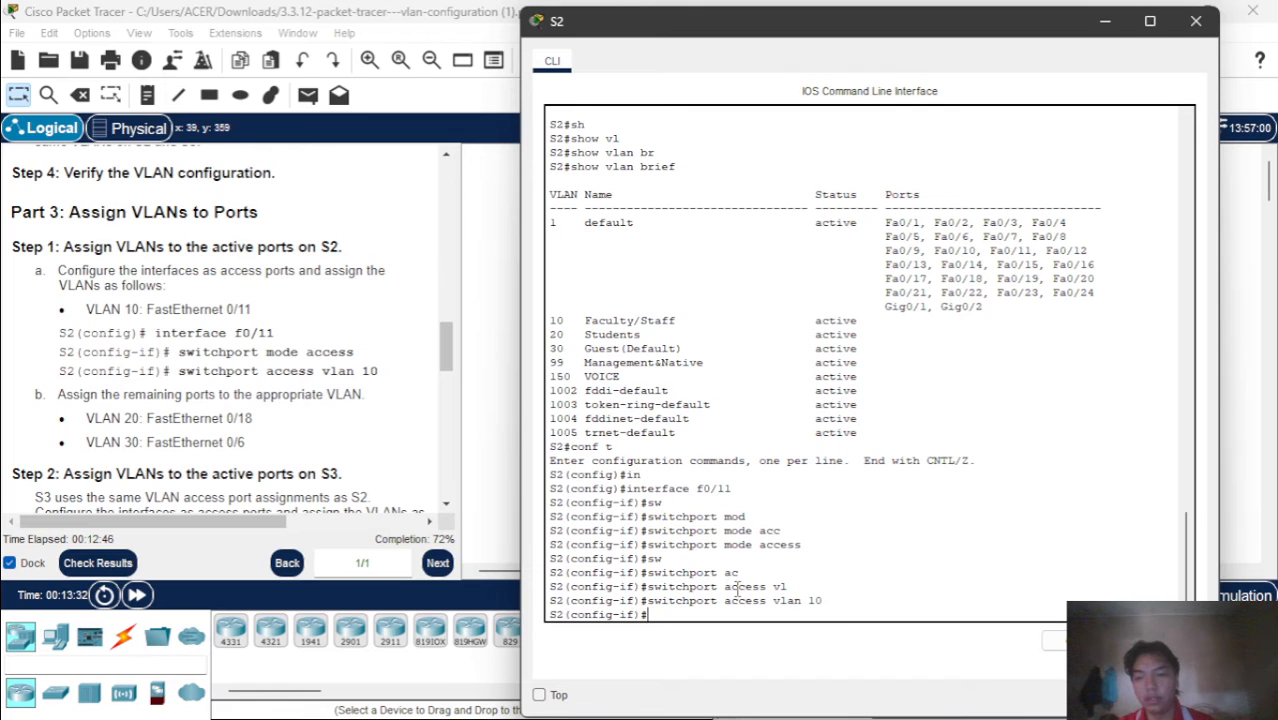
Leave interface f0/11 and configure interface f0/18 on S2 as an access port with switchport mode access
text(xit)
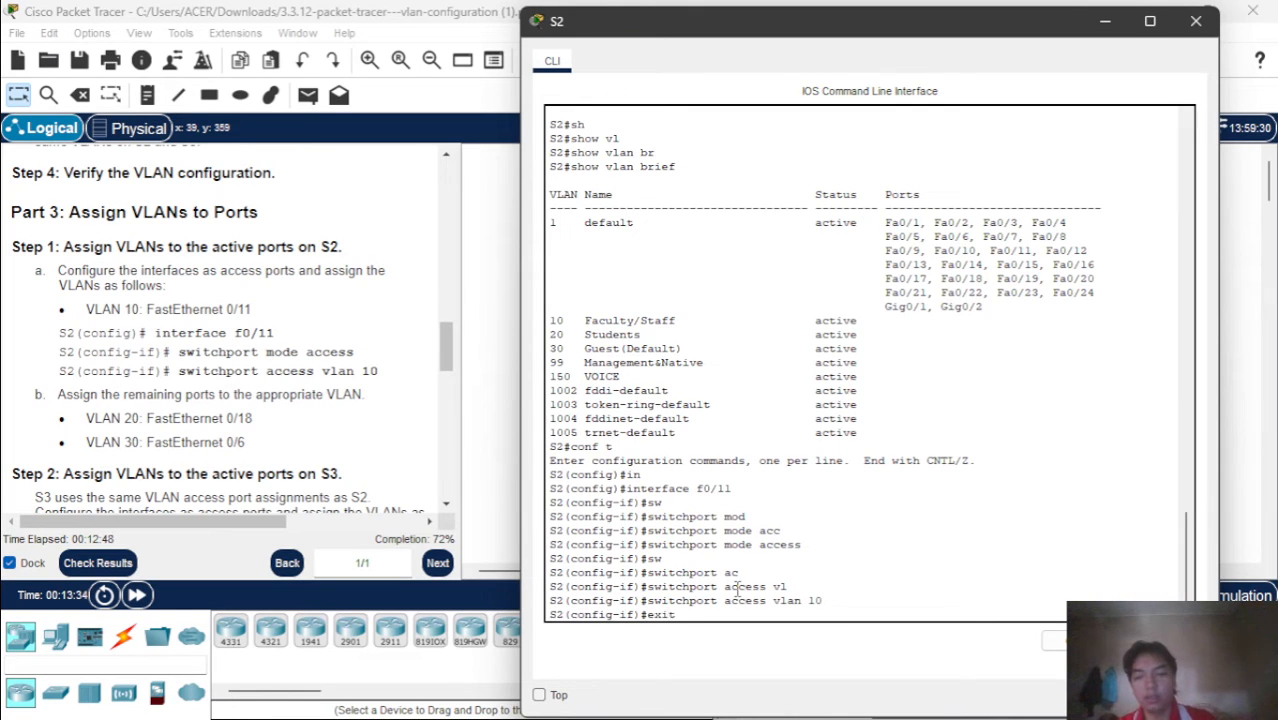
key(Return)
text(fig)#f)
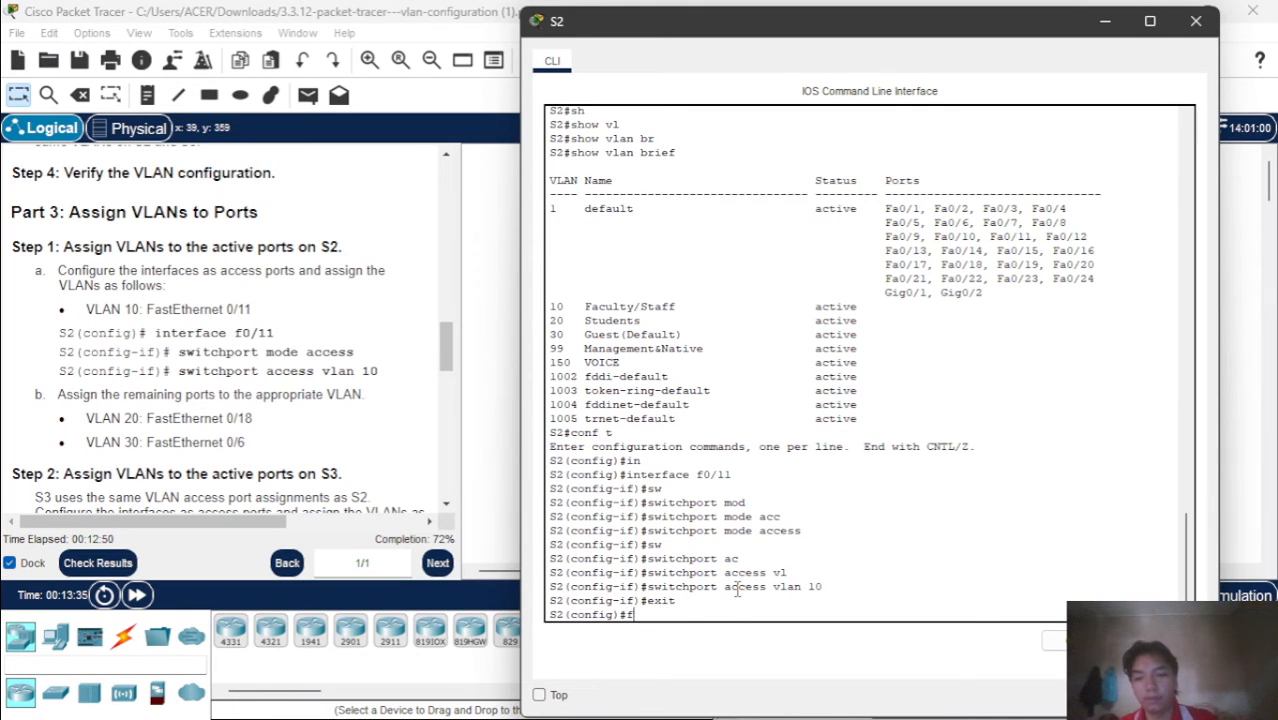
key(BackSpace)
text(in)
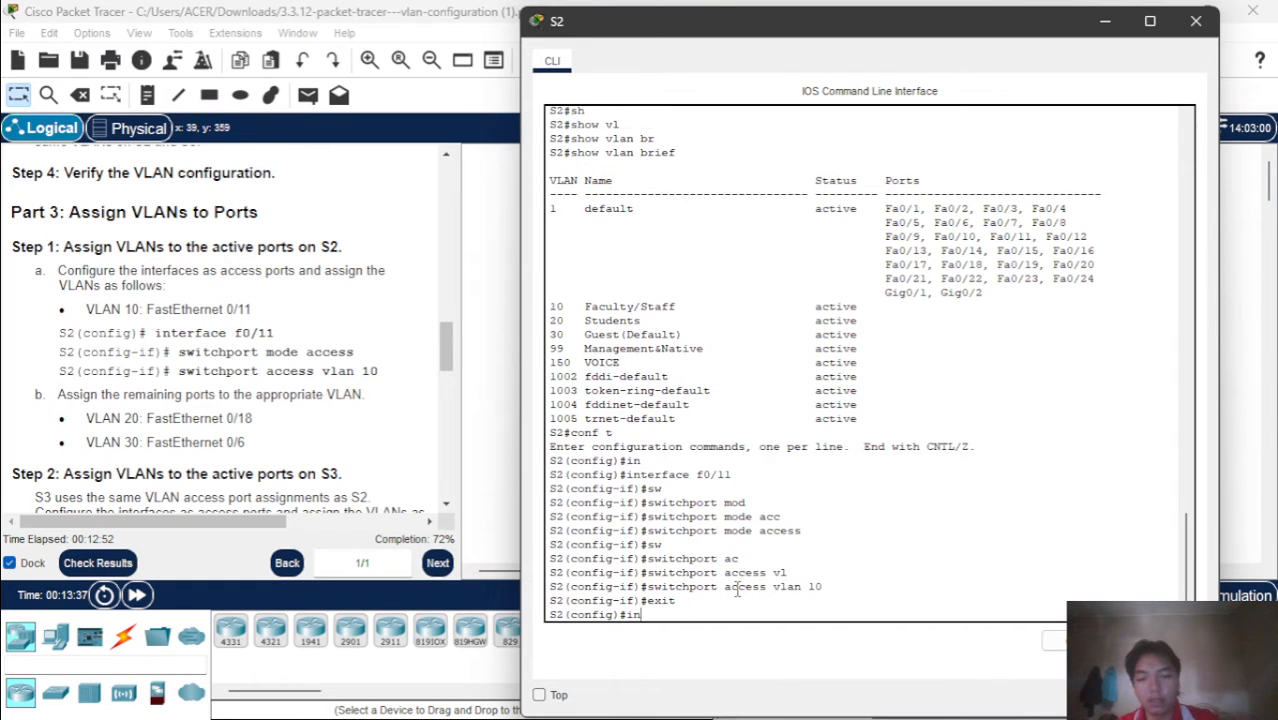
key(Tab)
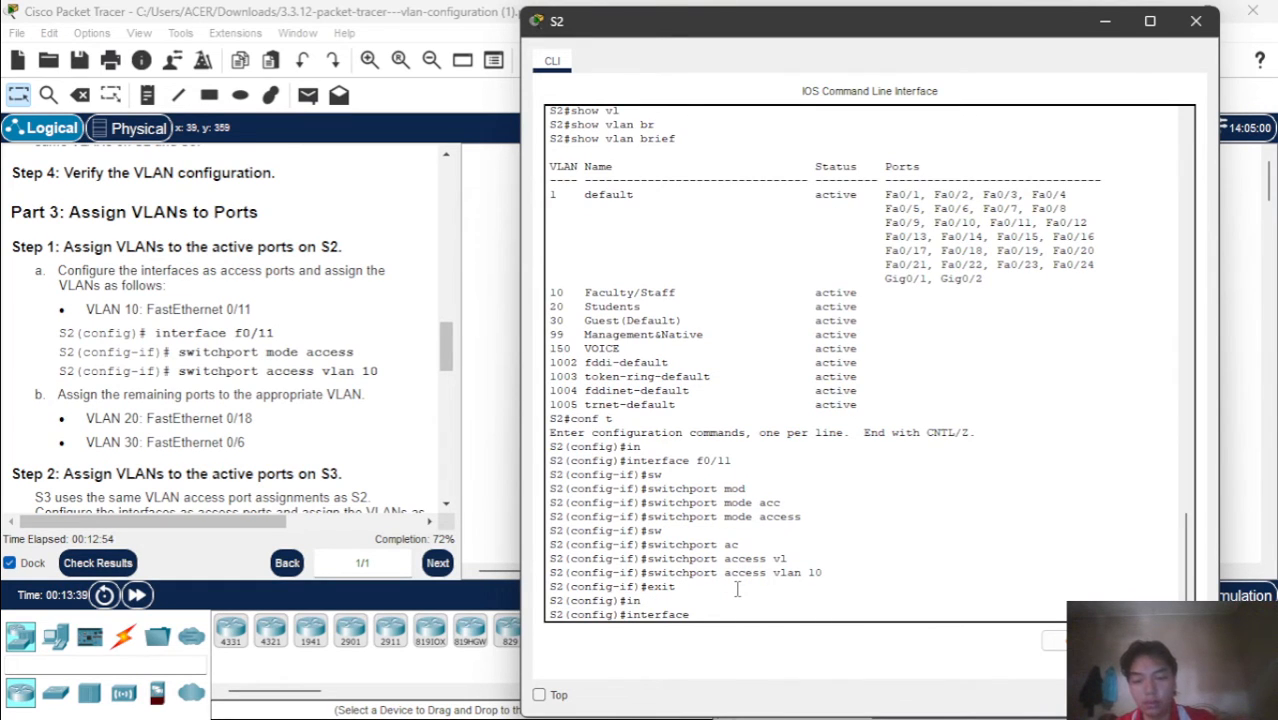
text(f0)
text(/18)
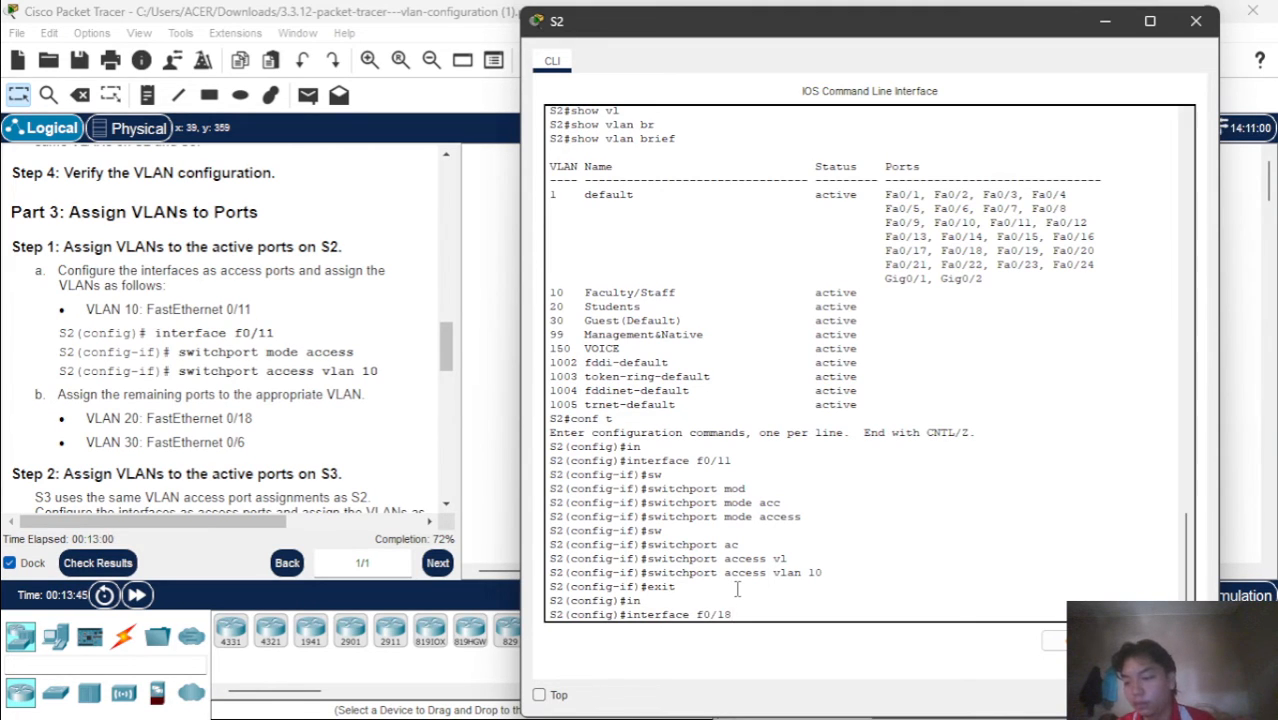
key(Return)
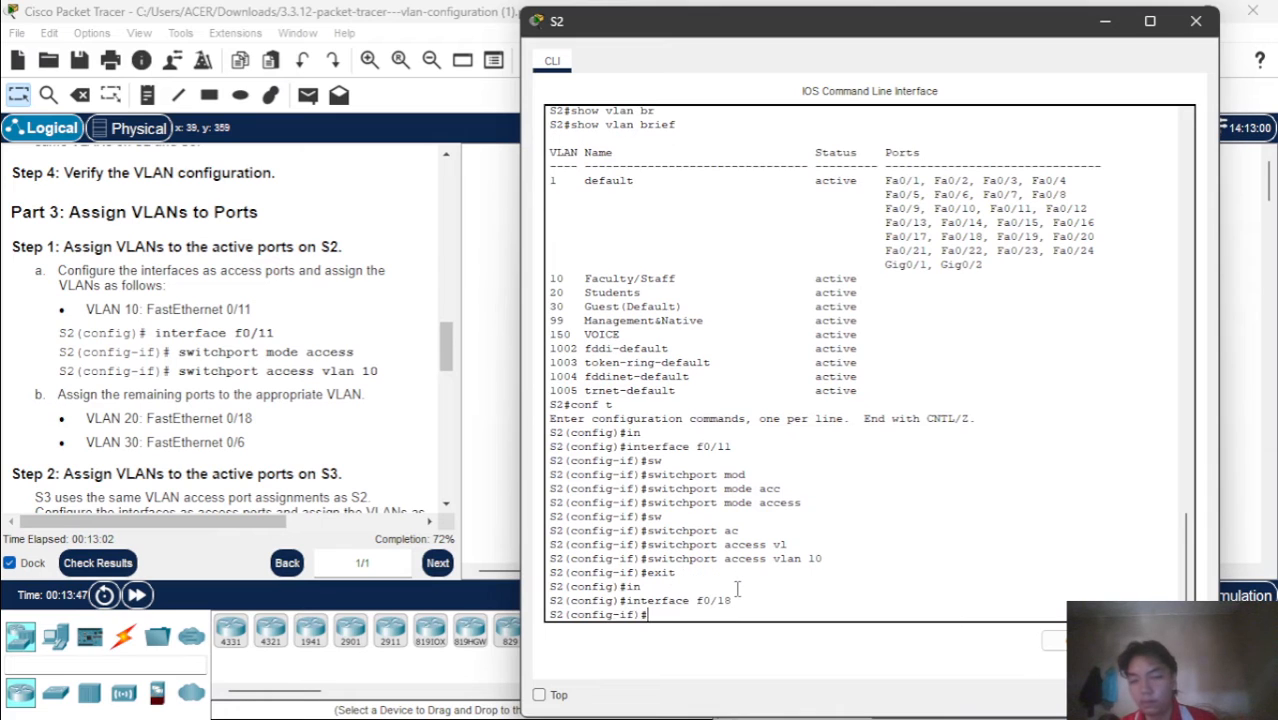
text(sw)
key(Tab)
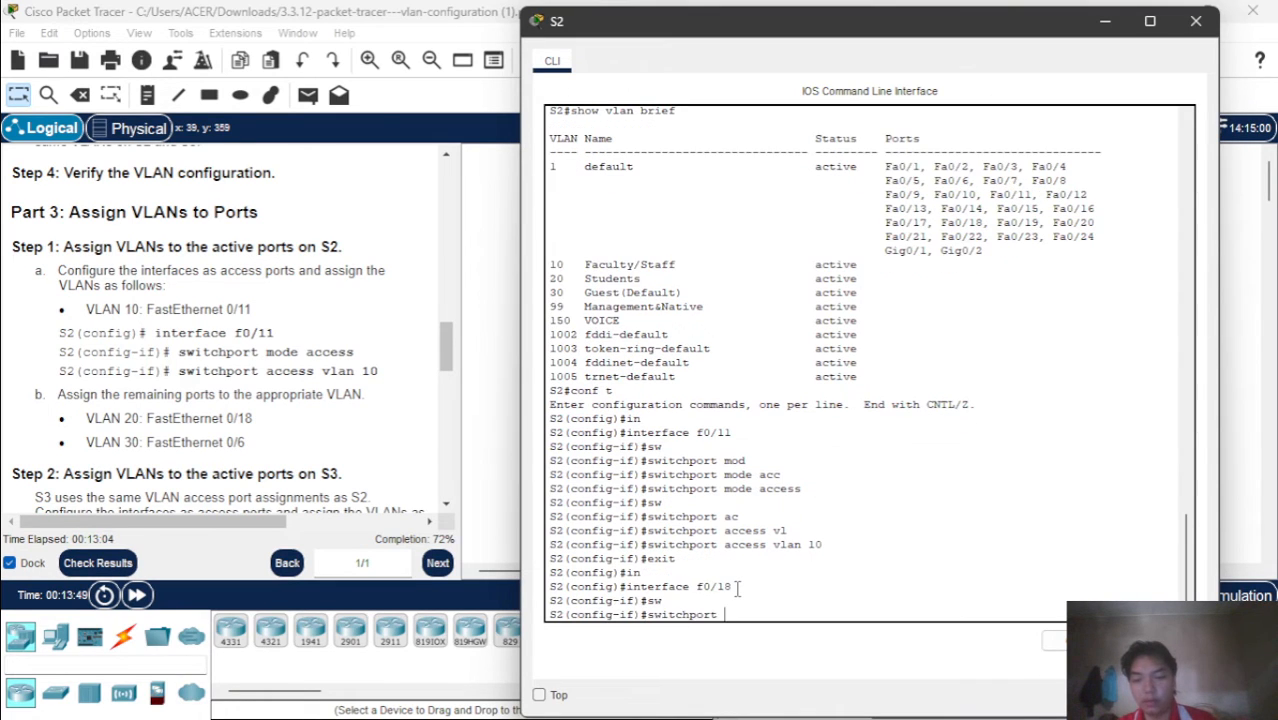
text(mod)
key(Tab)
text(acc)
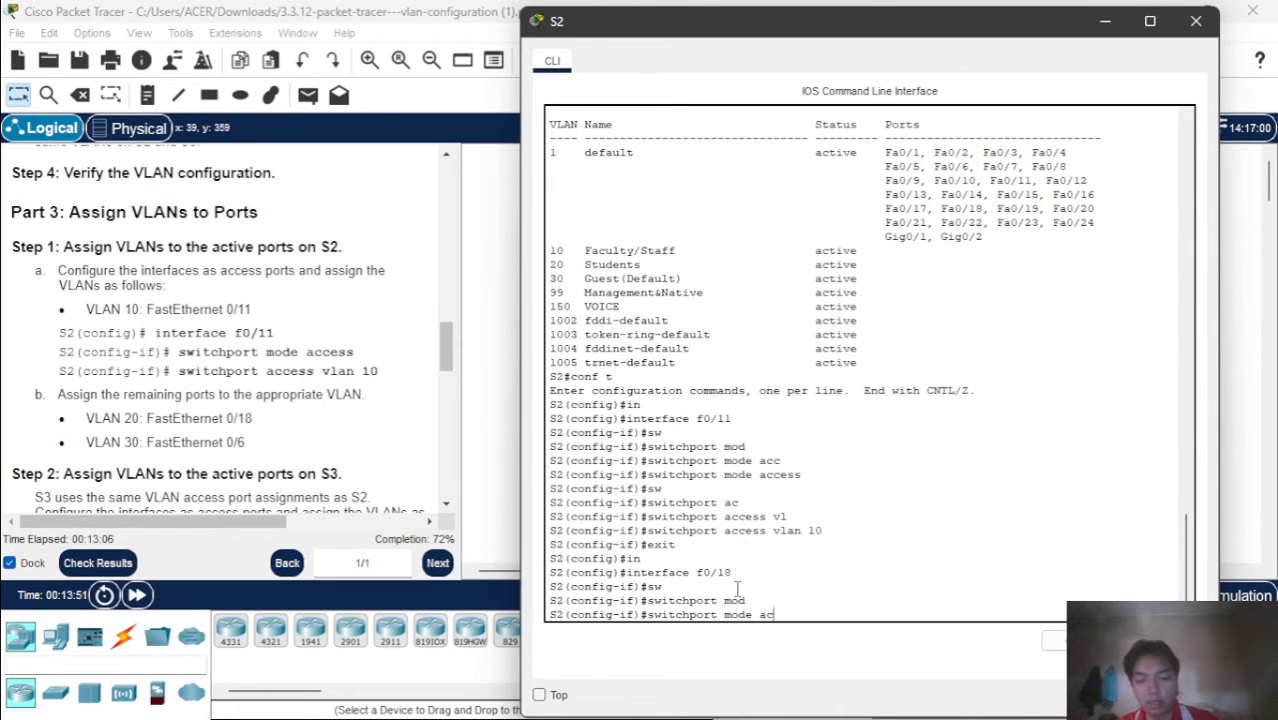
key(Tab)
key(Return)
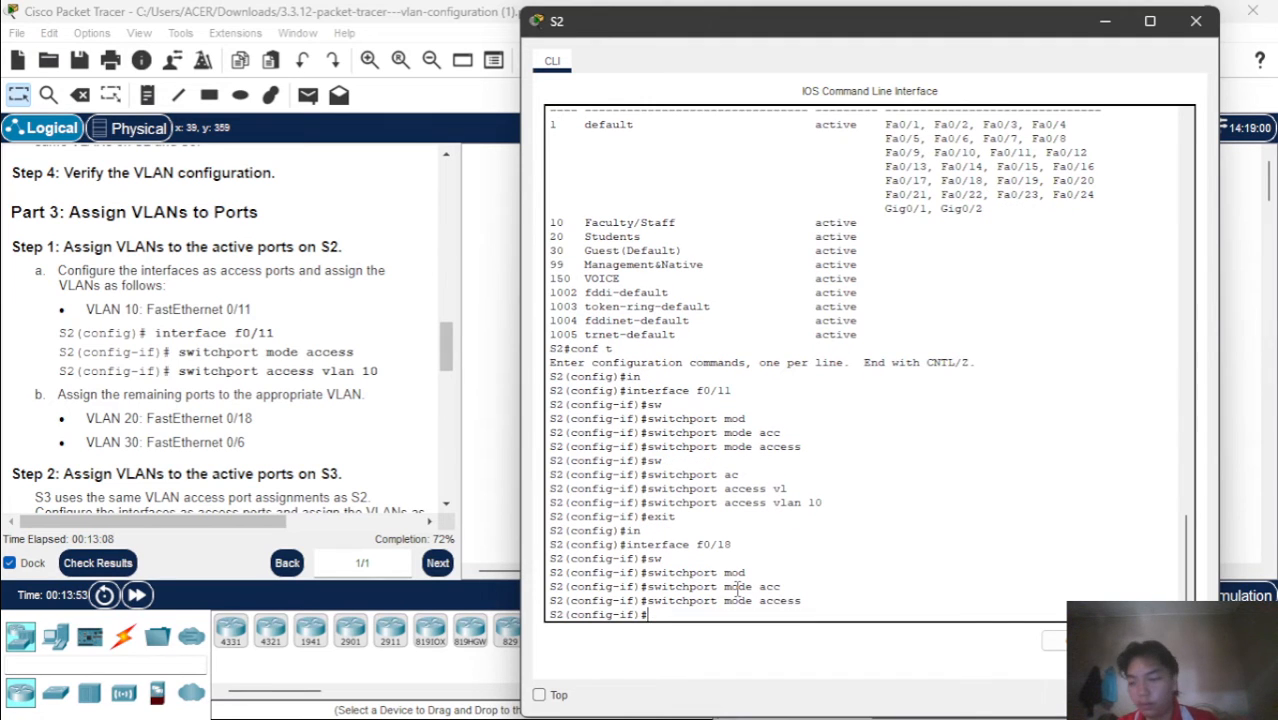
Assign access VLAN 20 to interface f0/18 on S2 and exit its interface configuration
text(sw)
key(Tab)
text(ac)
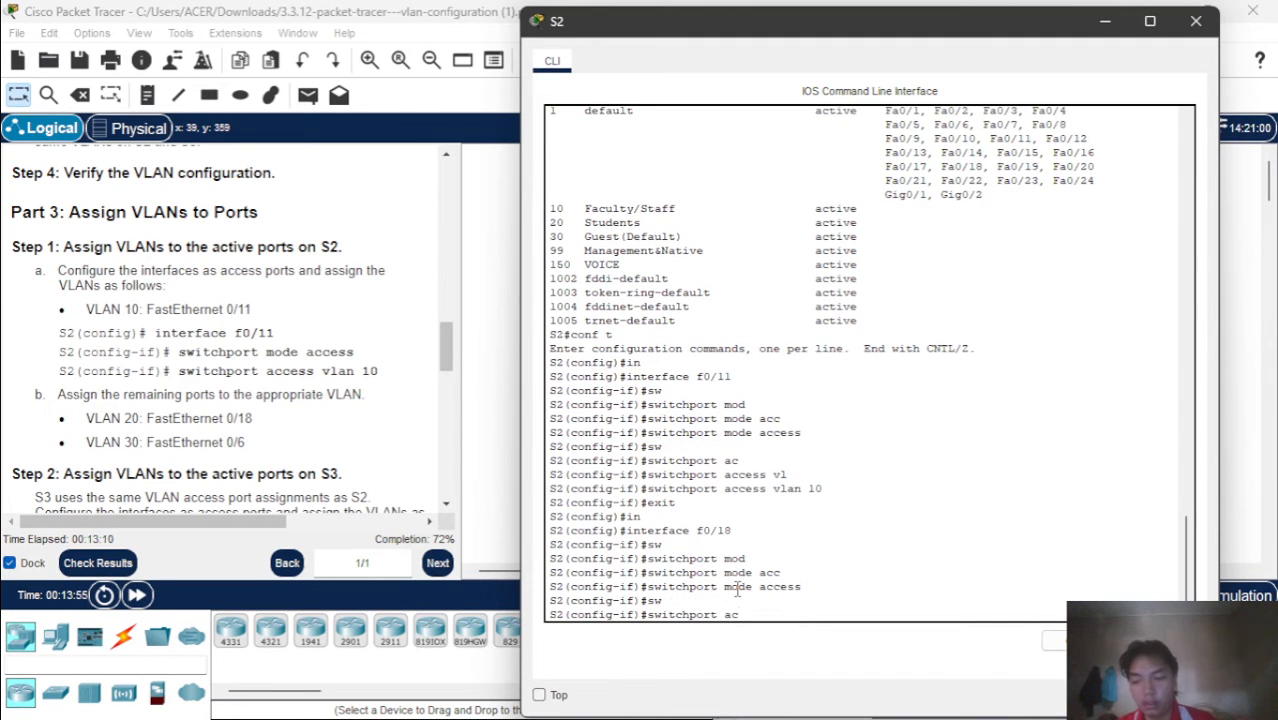
key(Tab)
text(vl)
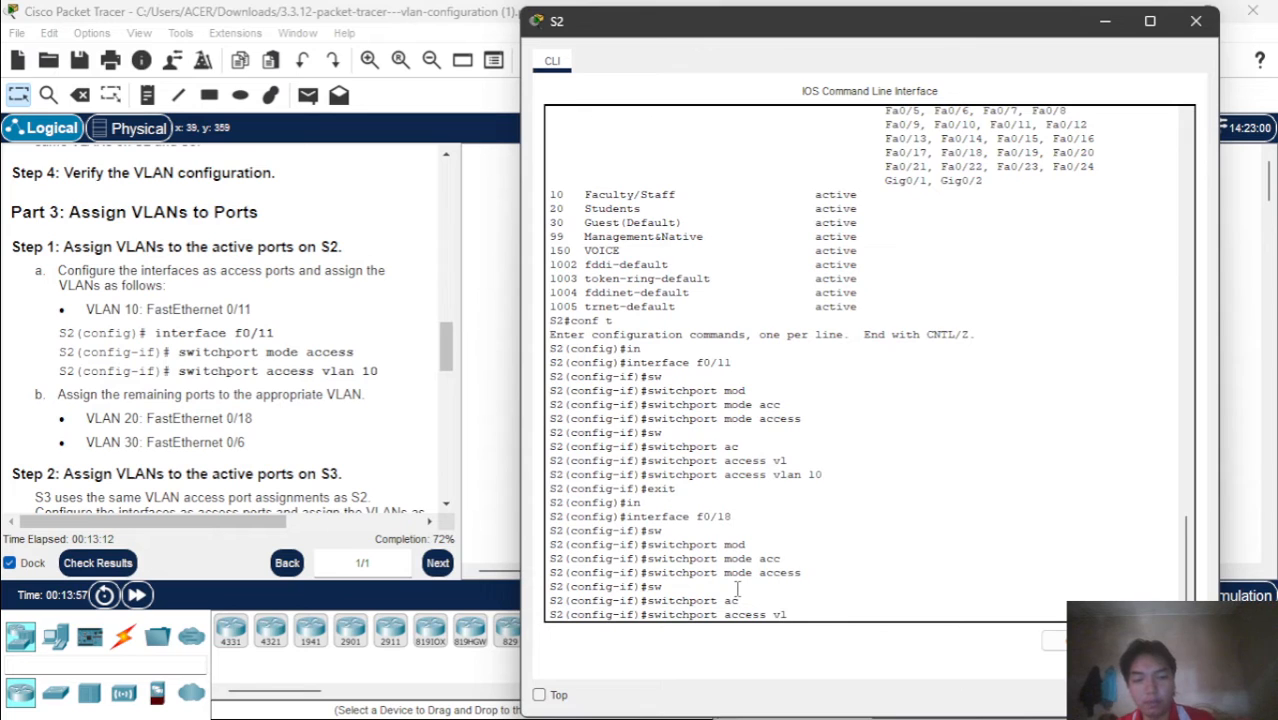
key(Tab)
text(20)
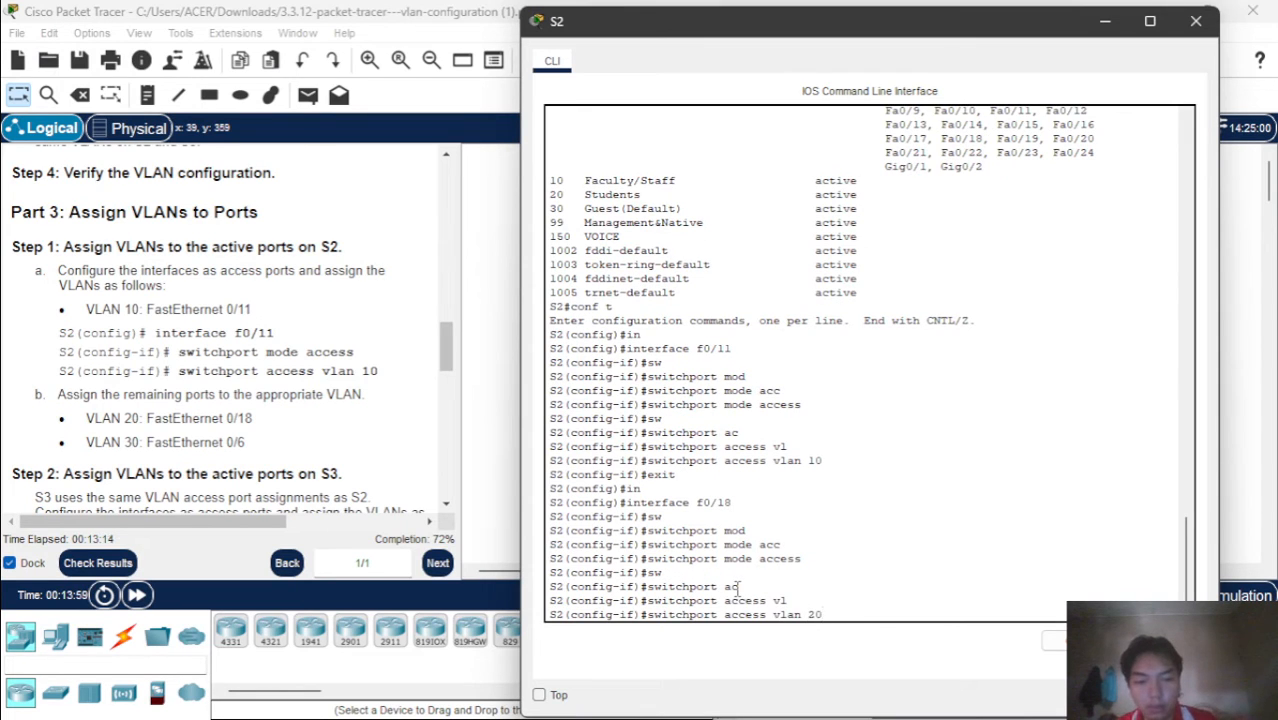
key(Return)
text(exit)
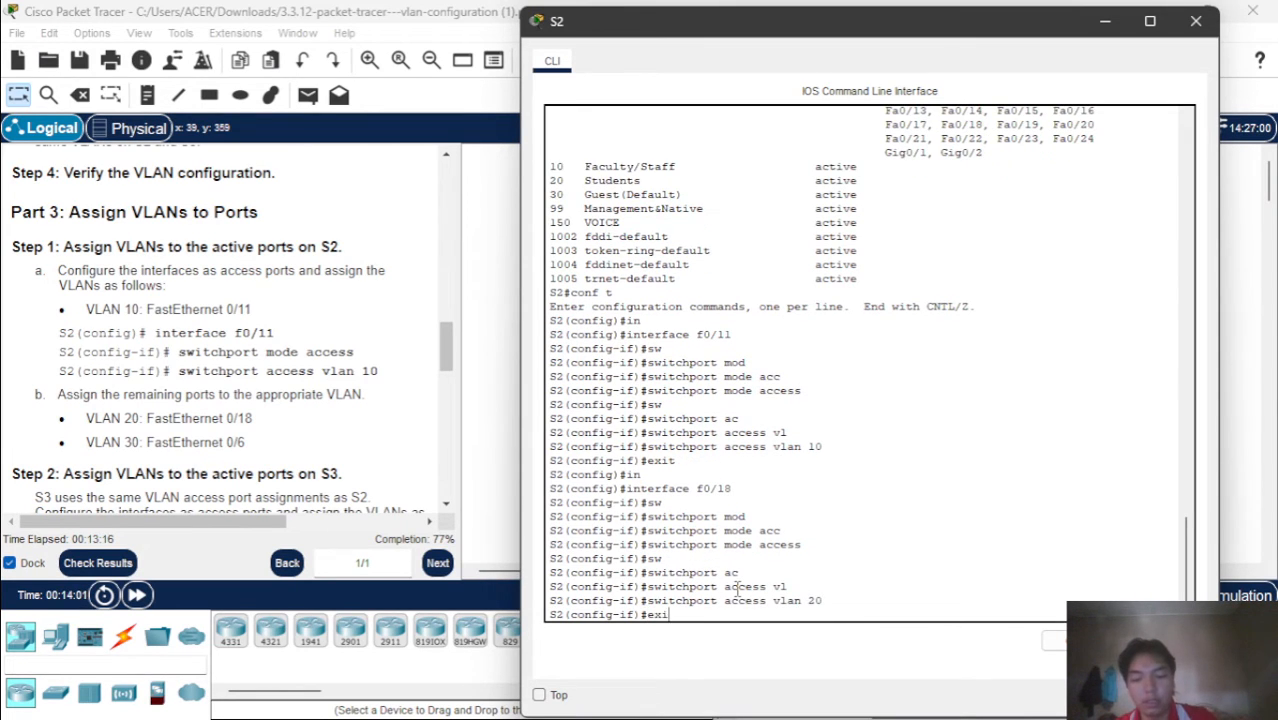
key(Return)
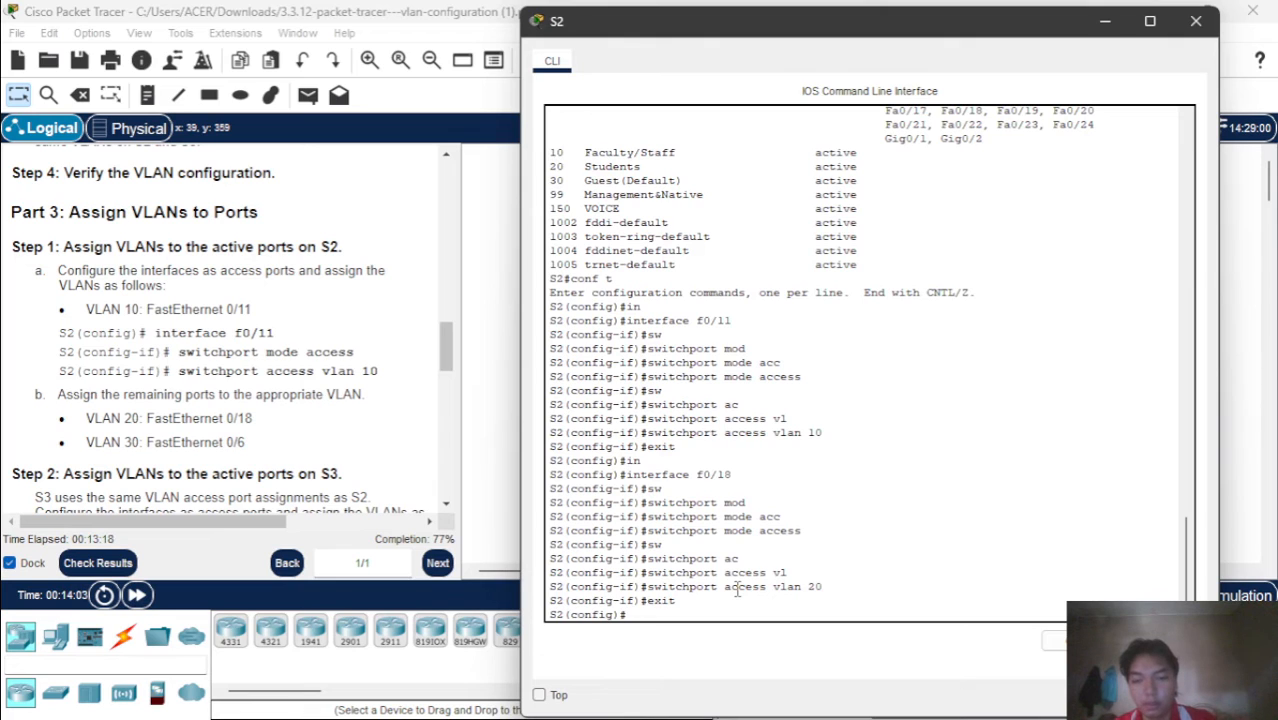
Configure interface fastEthernet 0/6 on S2 as an access port with switchport mode access
text(in)
key(Tab)
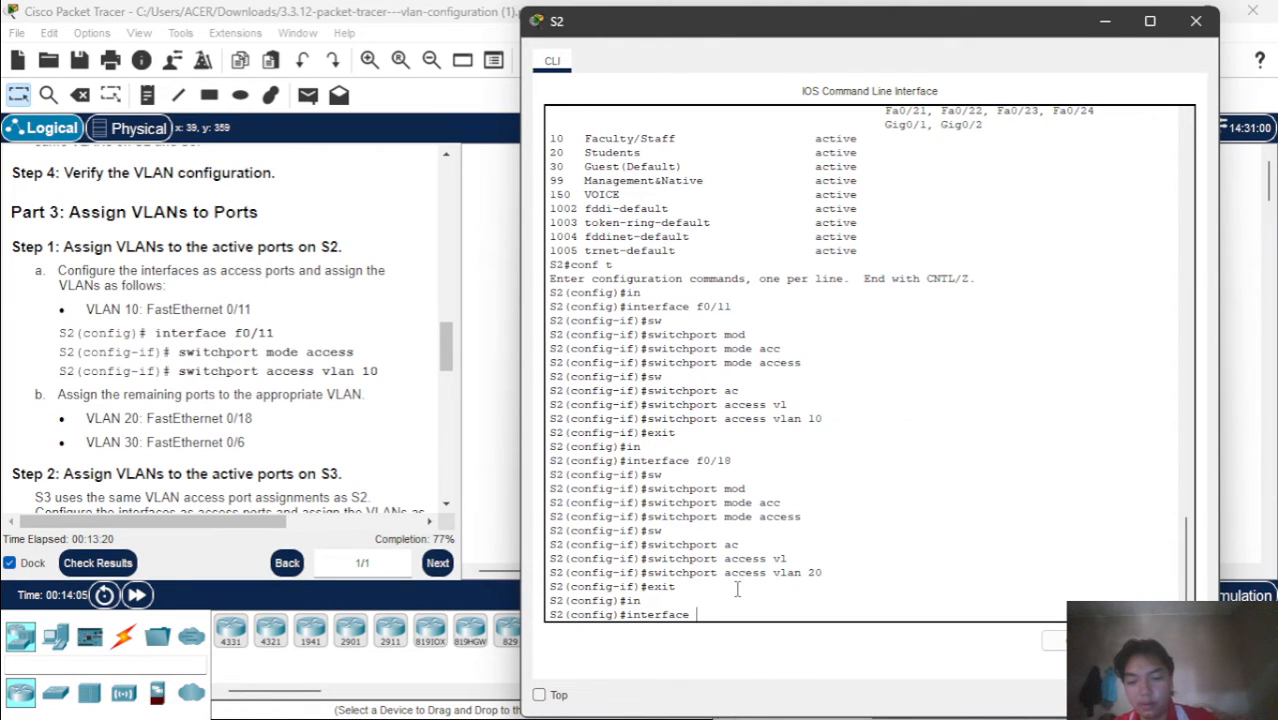
text(f)
key(Tab)
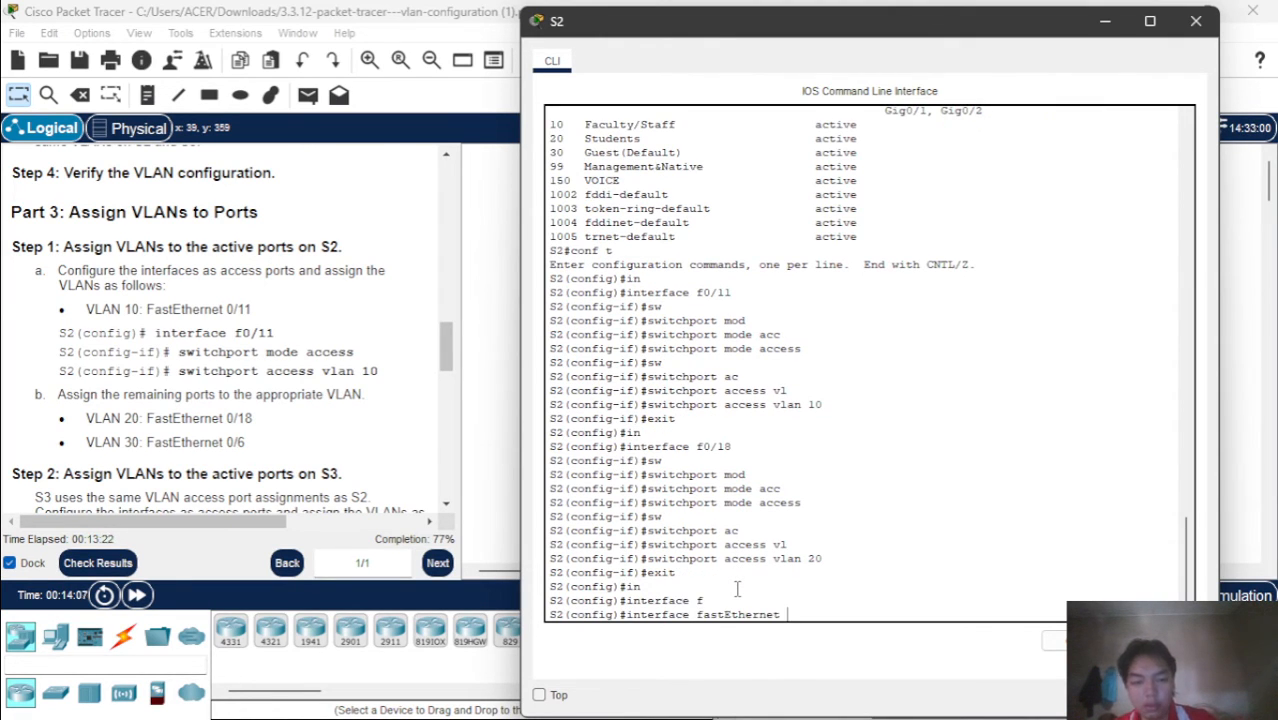
text(0/6)
key(Return)
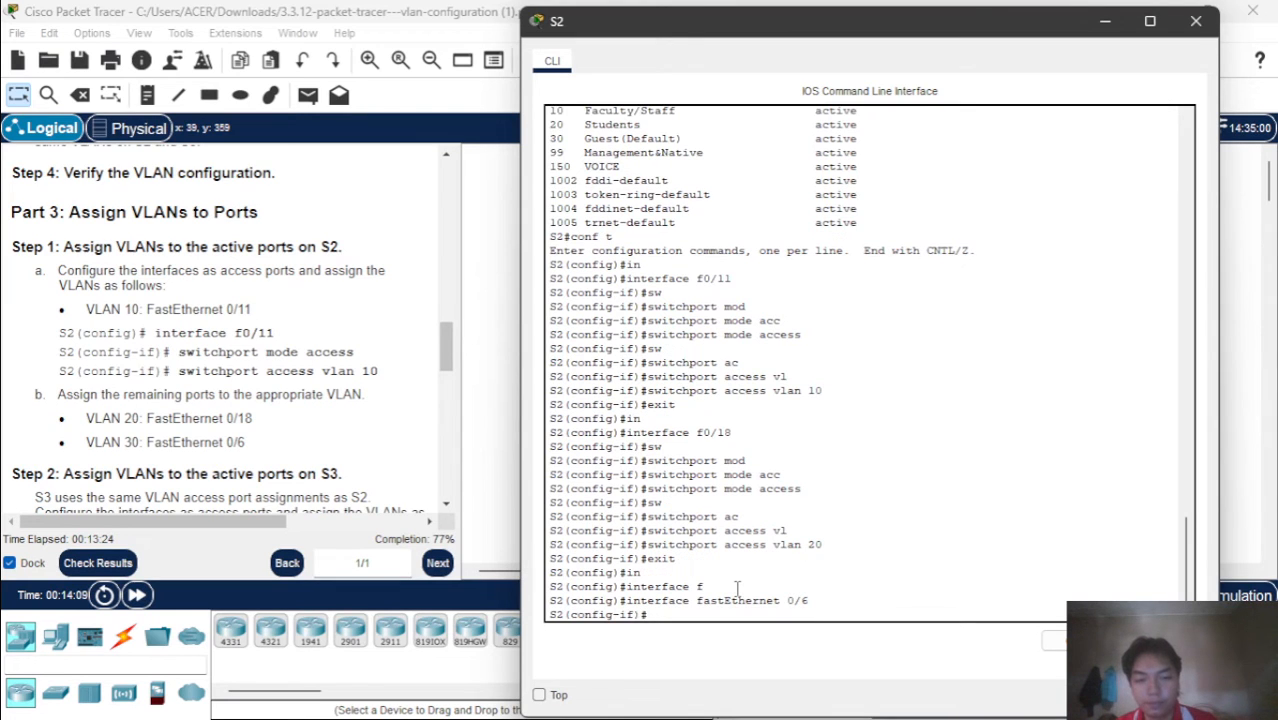
text(sw)
key(Tab)
text(mod)
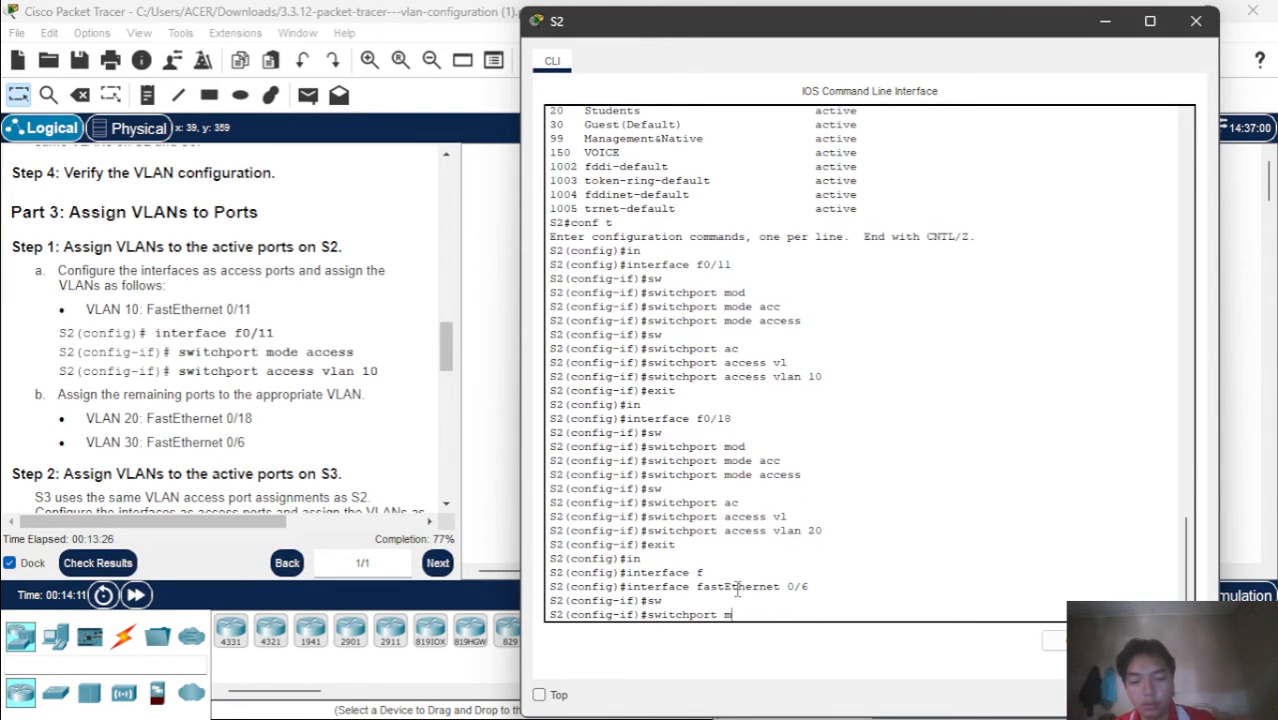
key(Tab)
text(a)
text(c)
key(Tab)
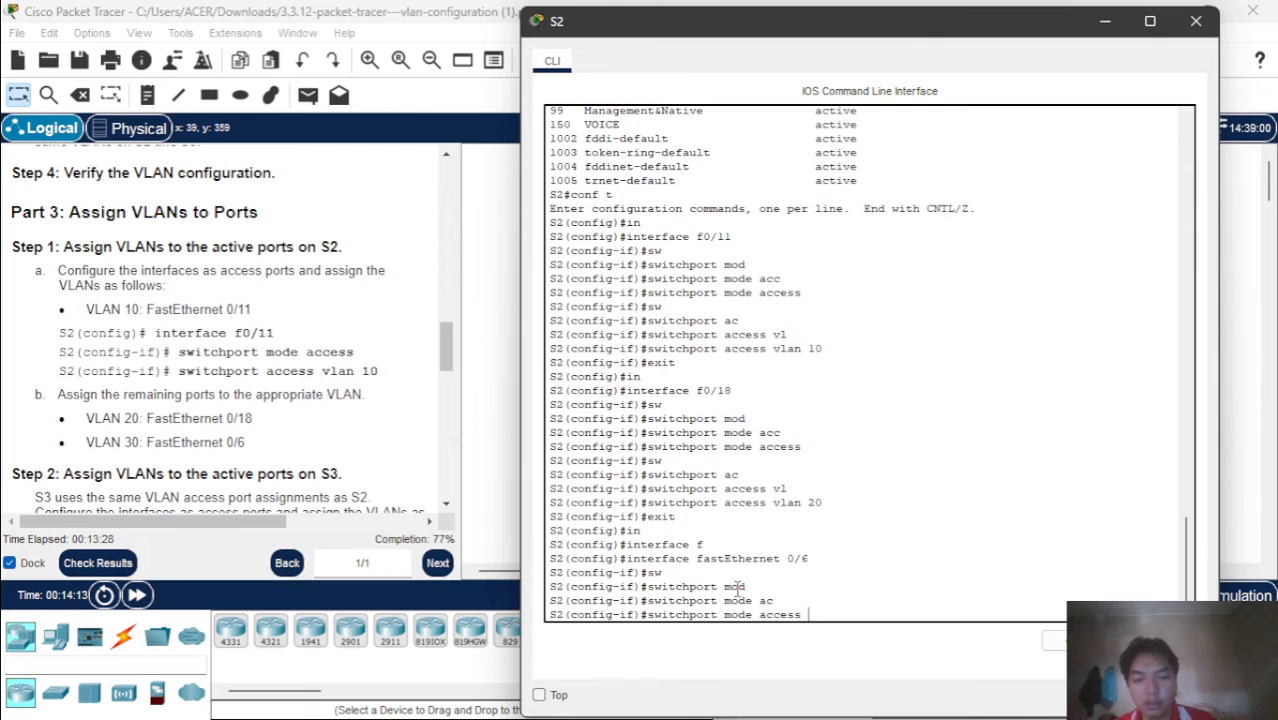
key(Return)
Assign access VLAN 30 to interface fastEthernet 0/6 on S2
text(s)
key(Tab)
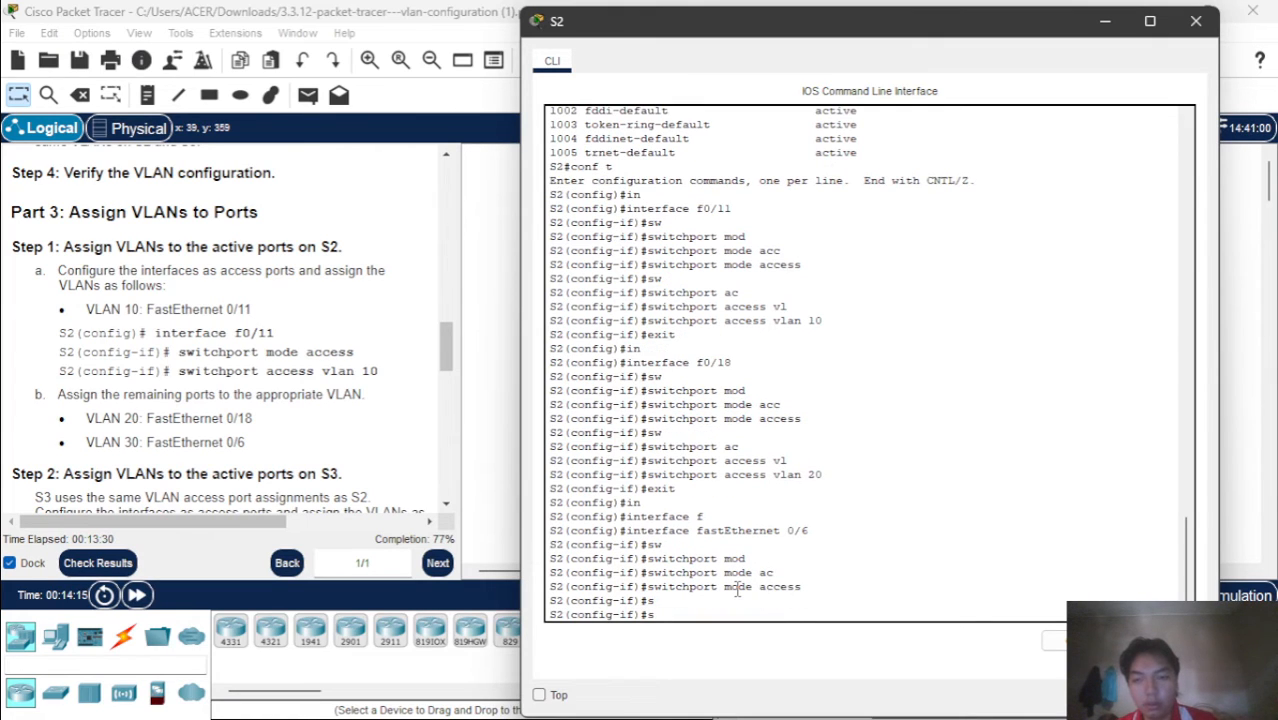
text(w)
key(Tab)
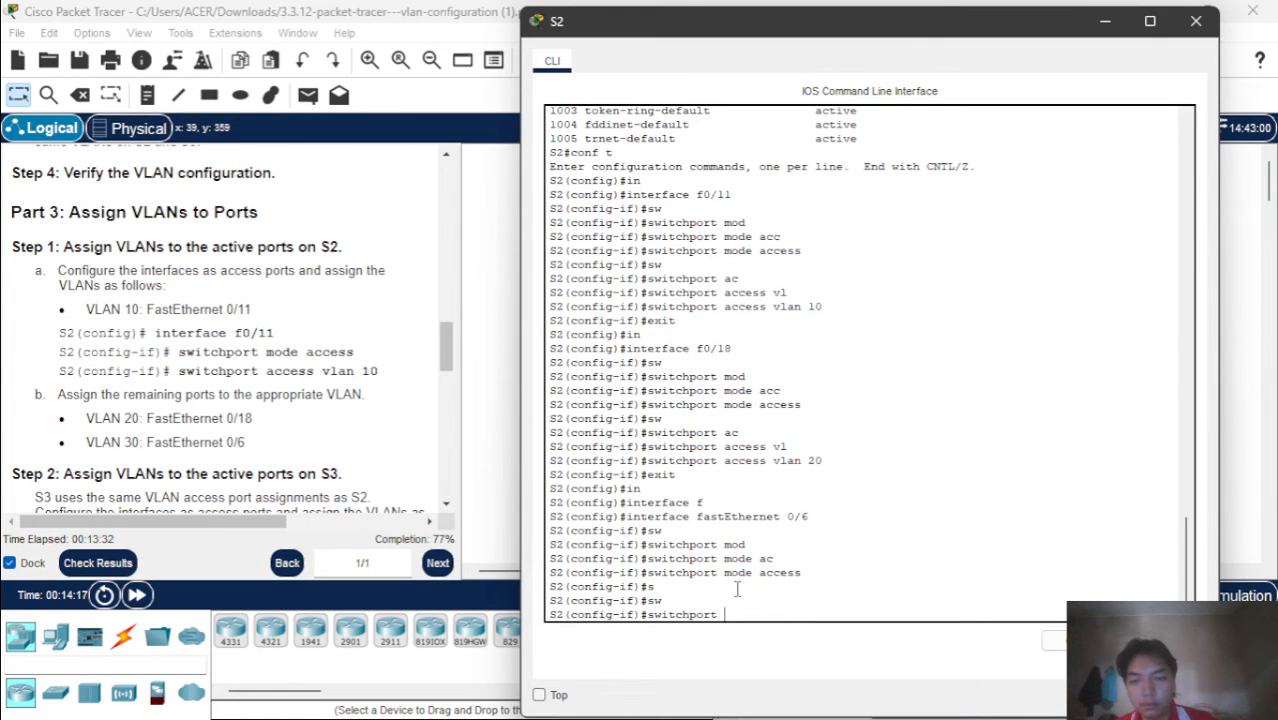
text(ac)
text(c)
key(Tab)
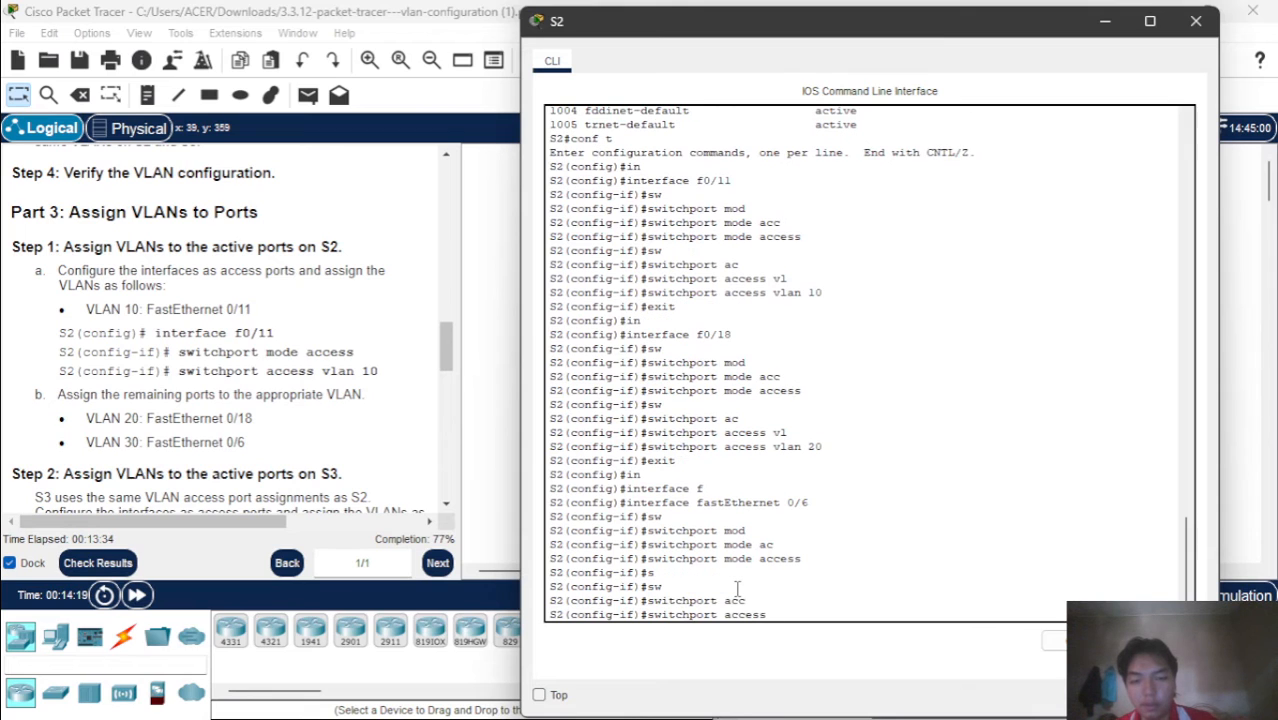
text(v)
key(Tab)
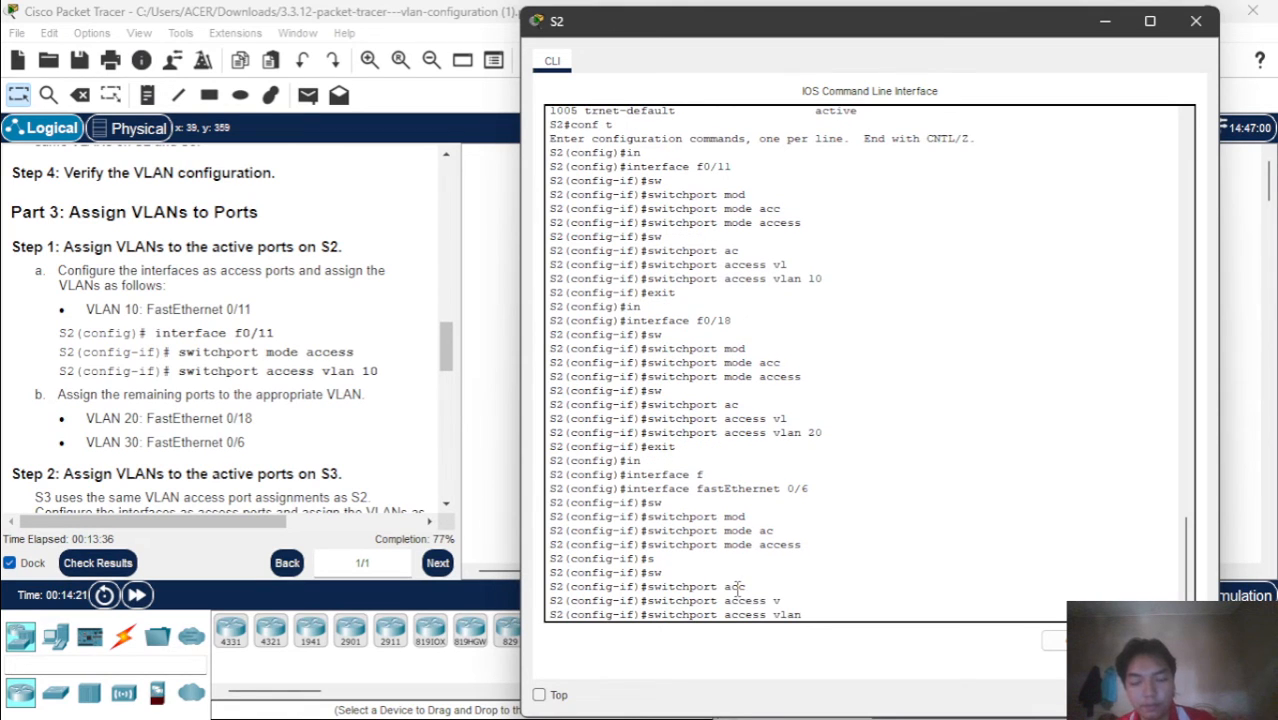
text(30)
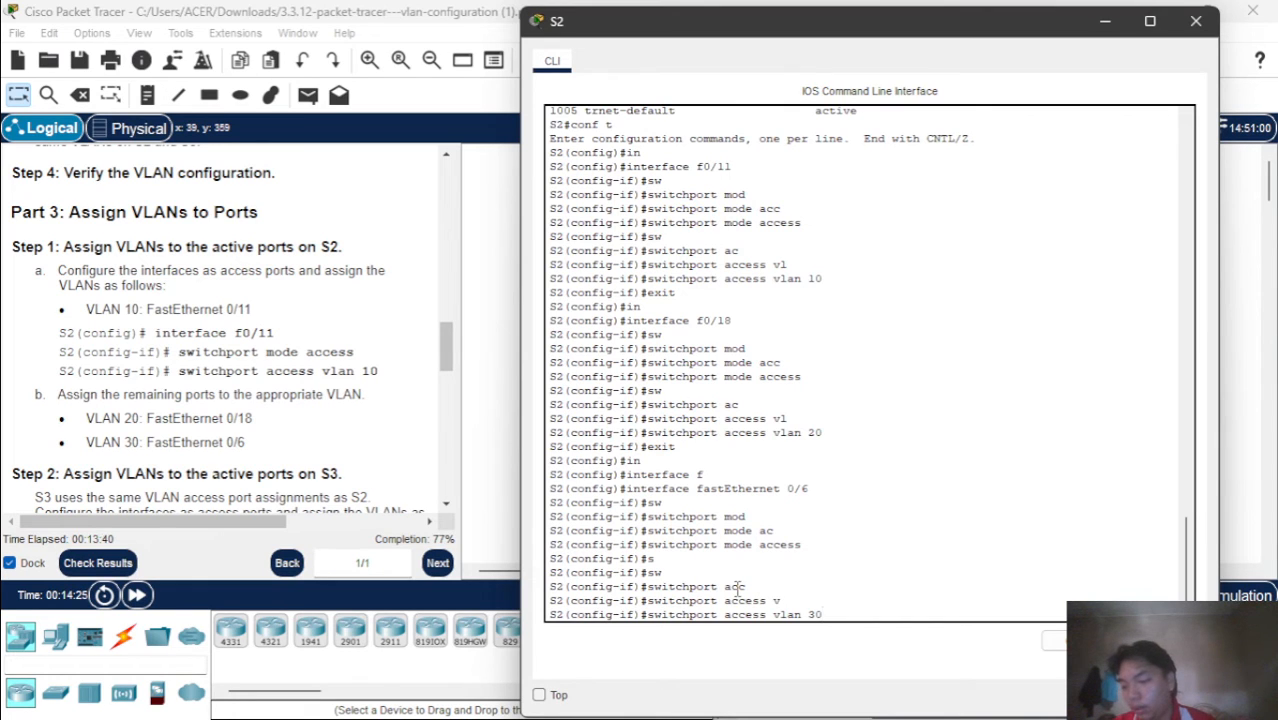
key(Return)
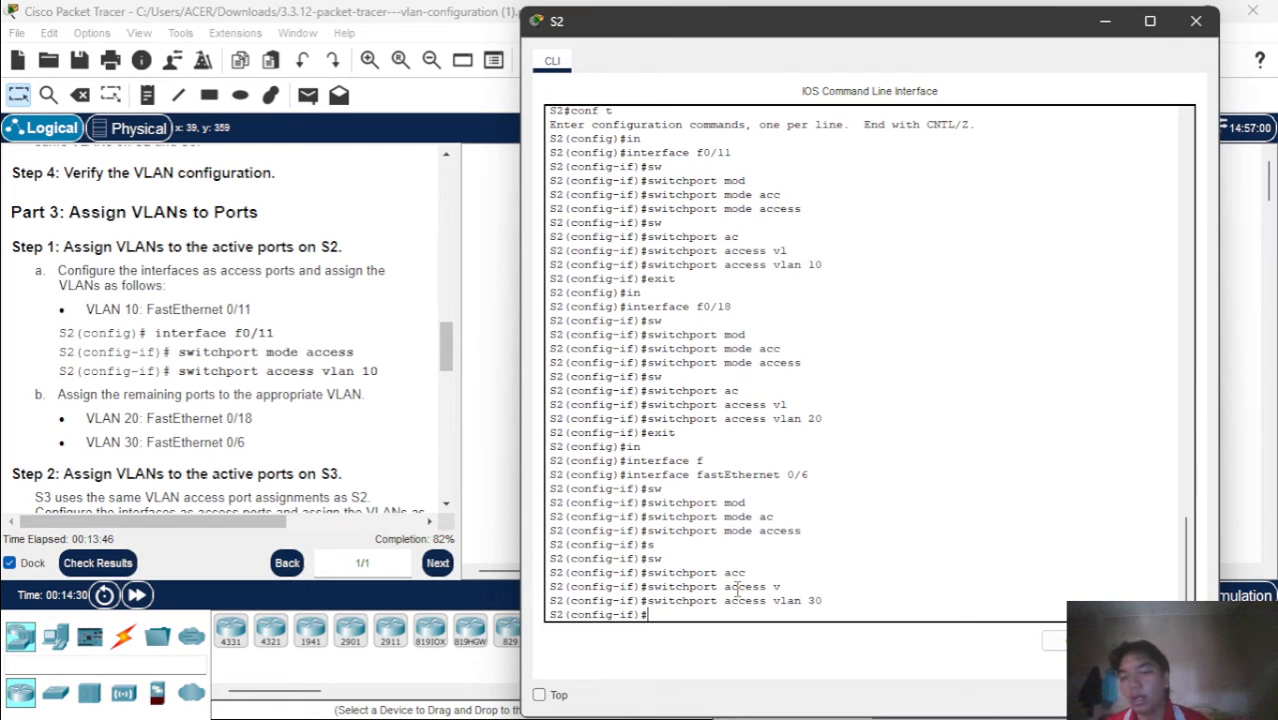
Review the S3 port instructions, end configuration mode on S2 and display the brief VLAN listing to check its port assignments
scroll(300, 390, down, 5)
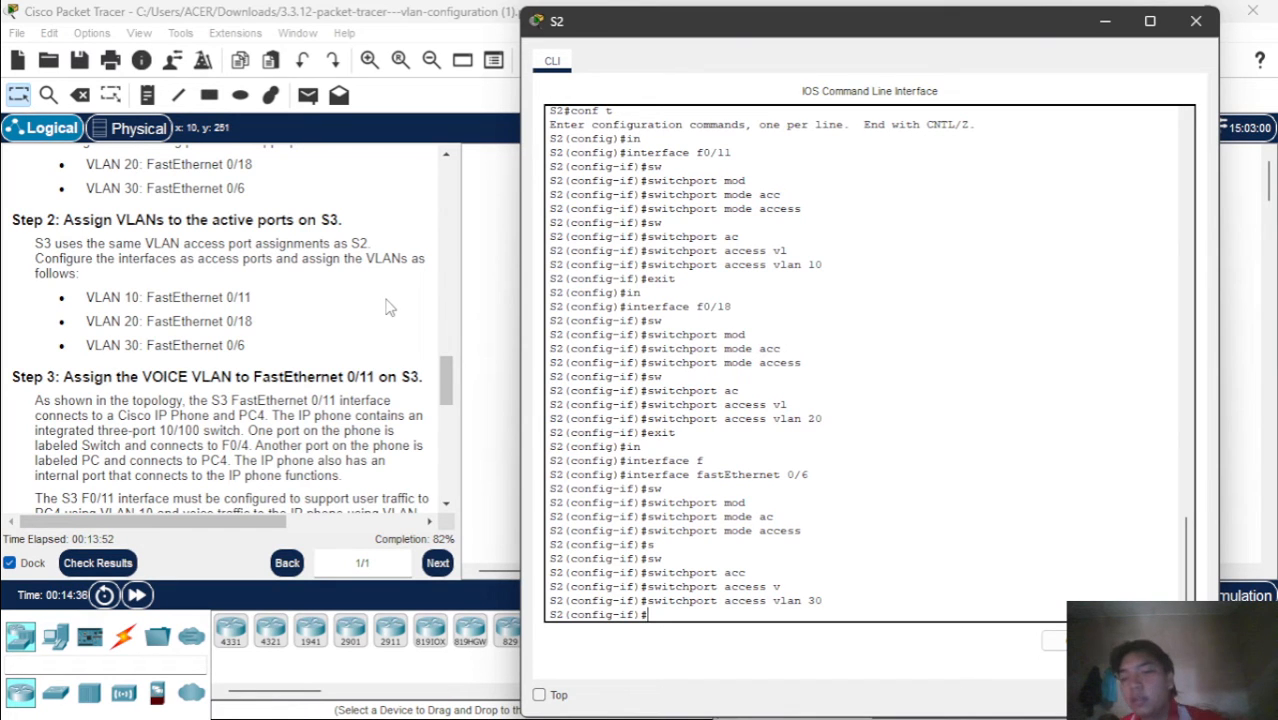
scroll(390, 308, down, 5)
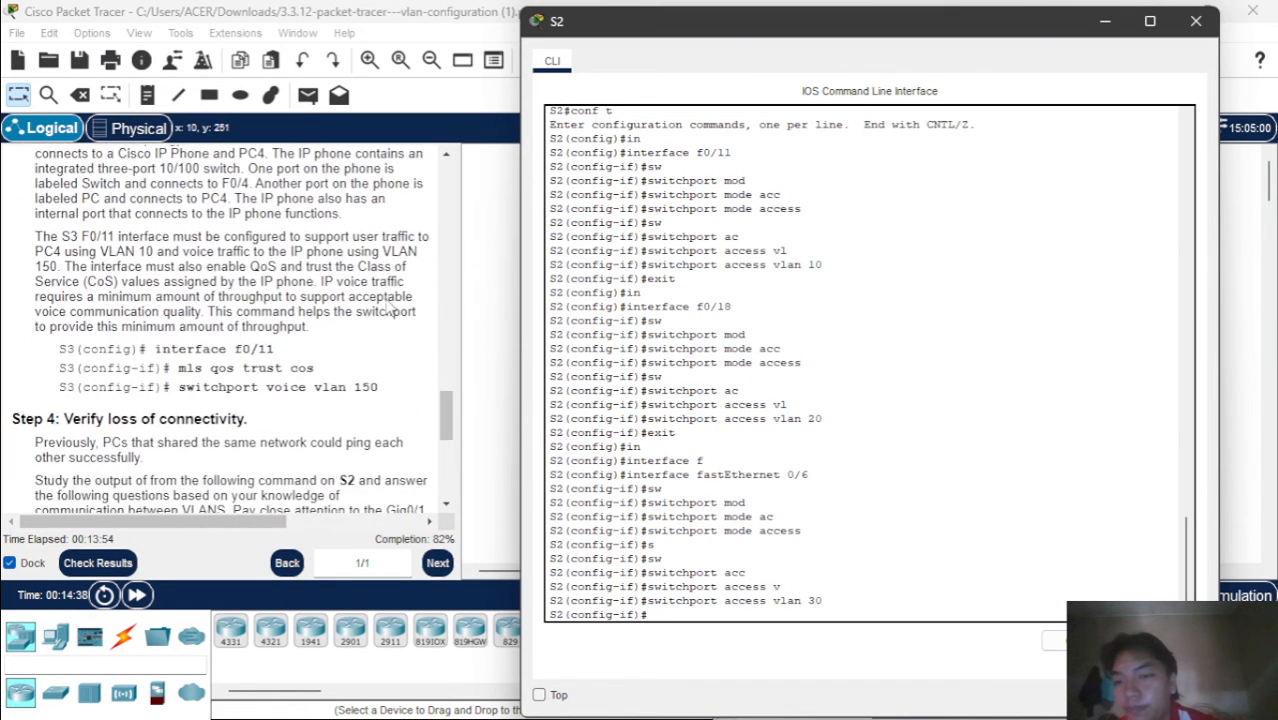
scroll(390, 308, up, 3)
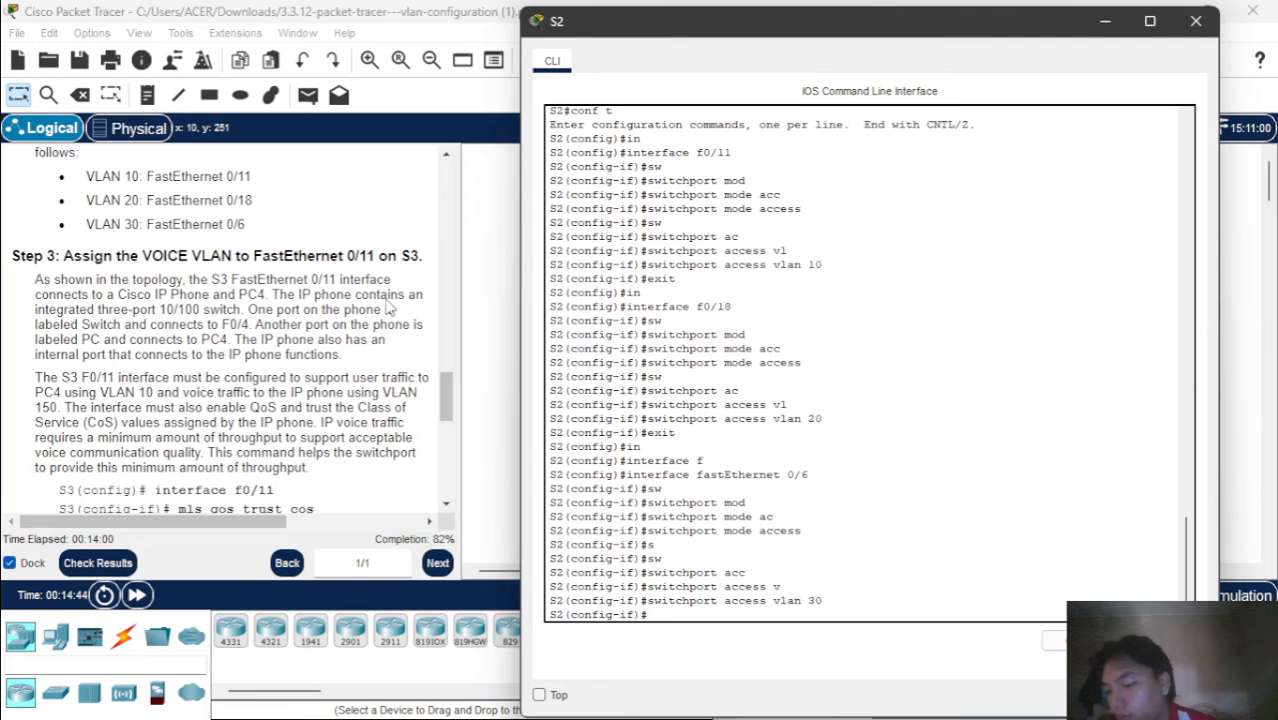
scroll(388, 308, up, 3)
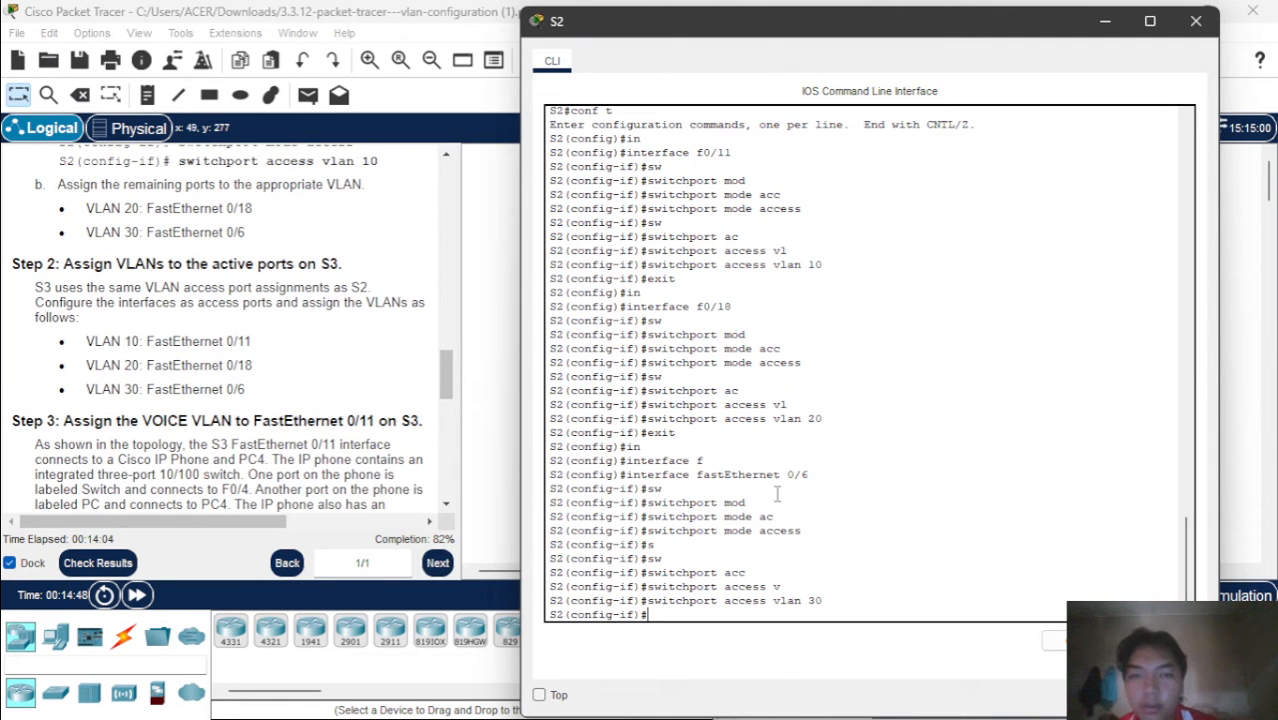
text(end)
key(Return)
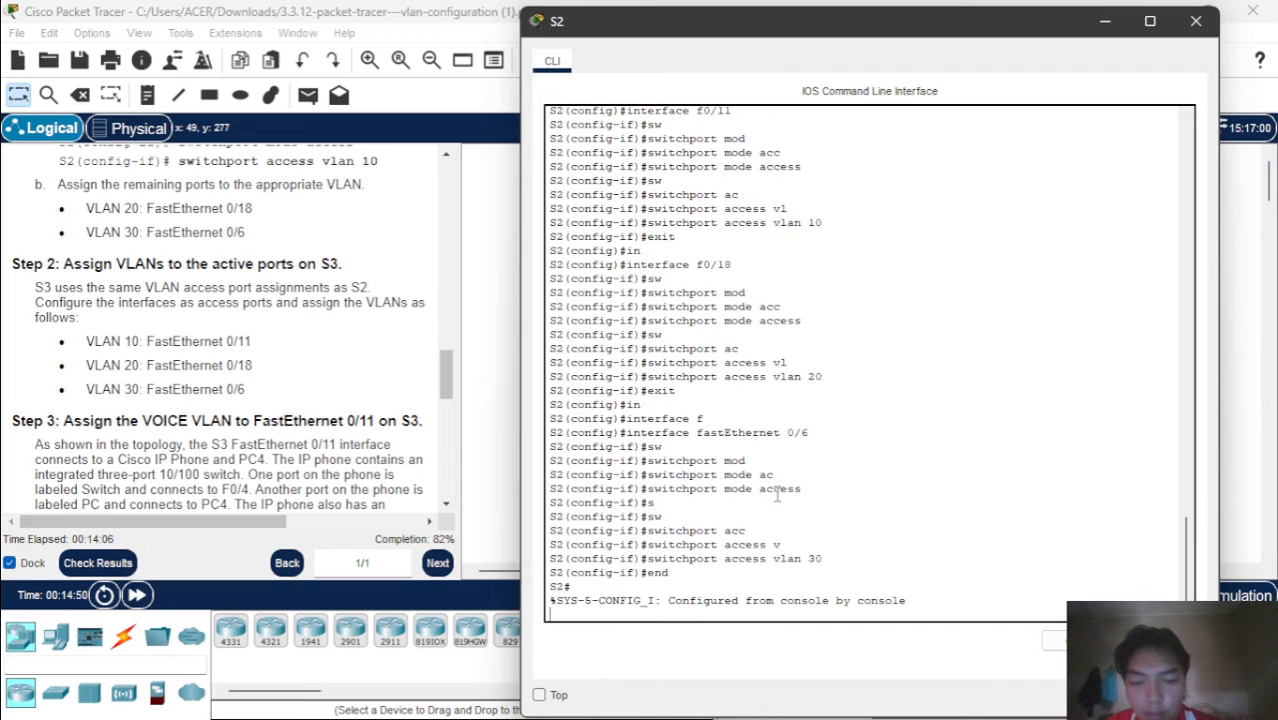
text(sh)
key(Tab)
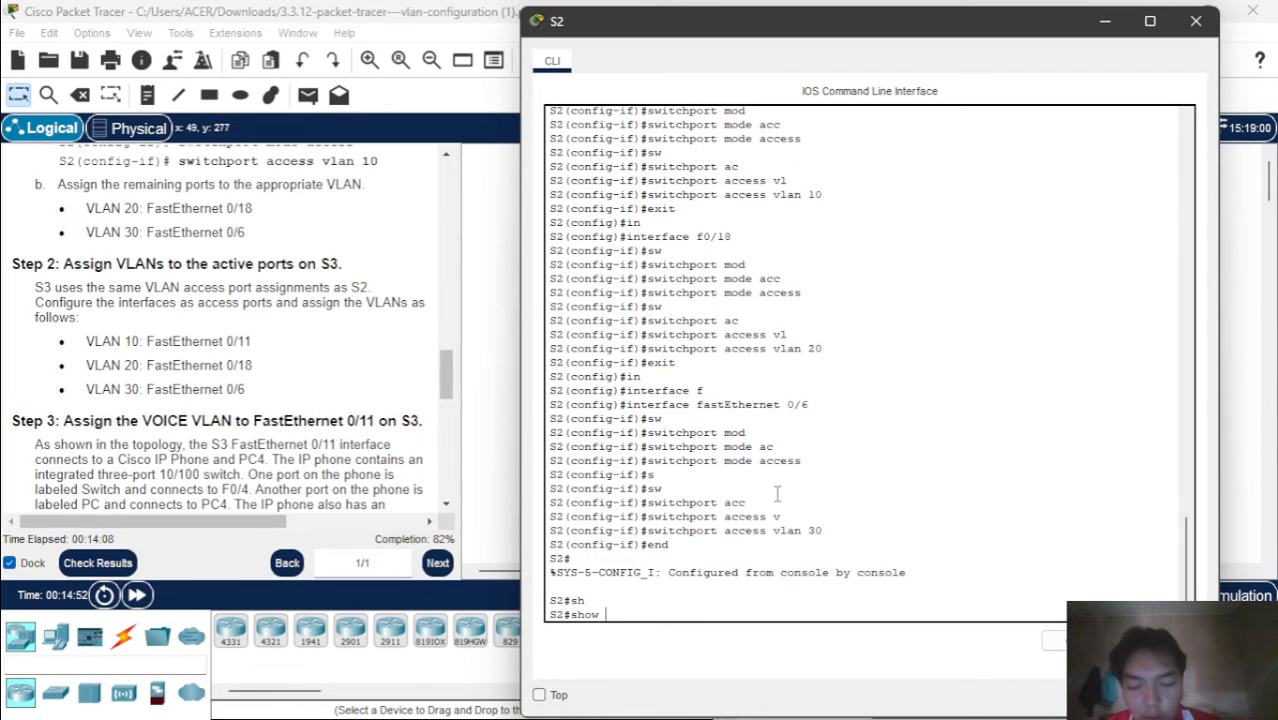
text(vl)
key(Tab)
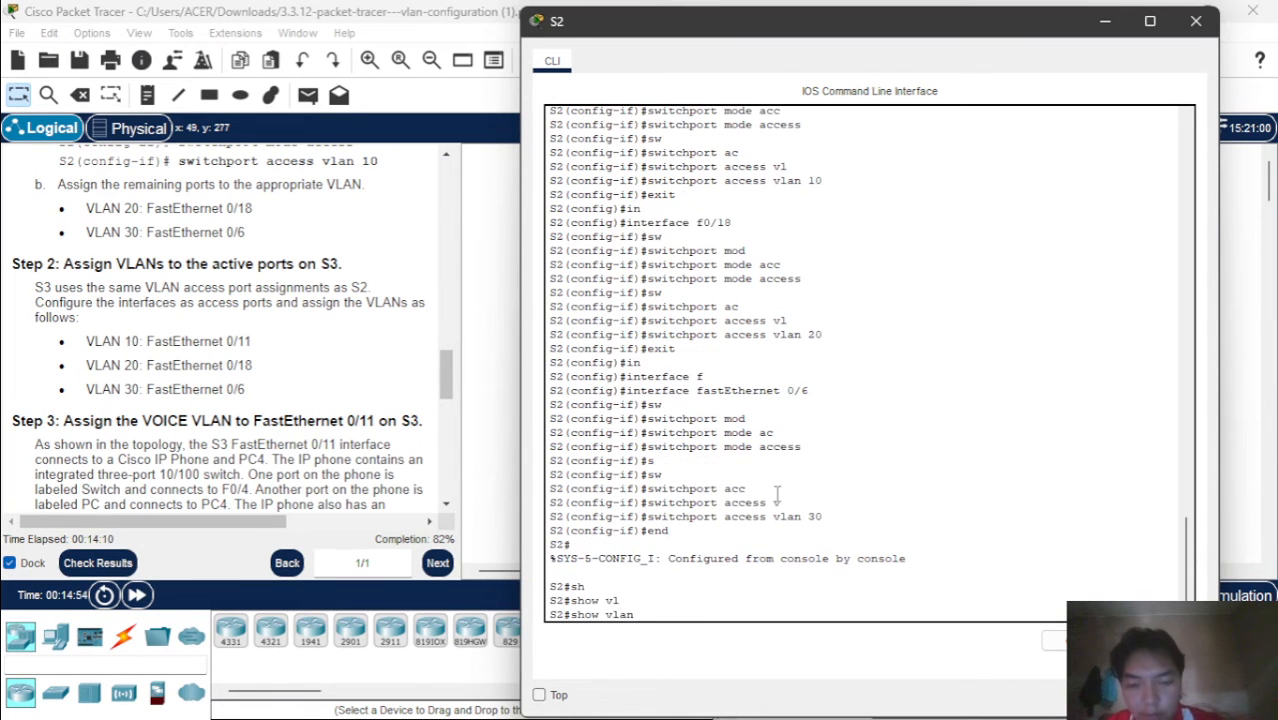
text(br)
key(Tab)
key(Return)
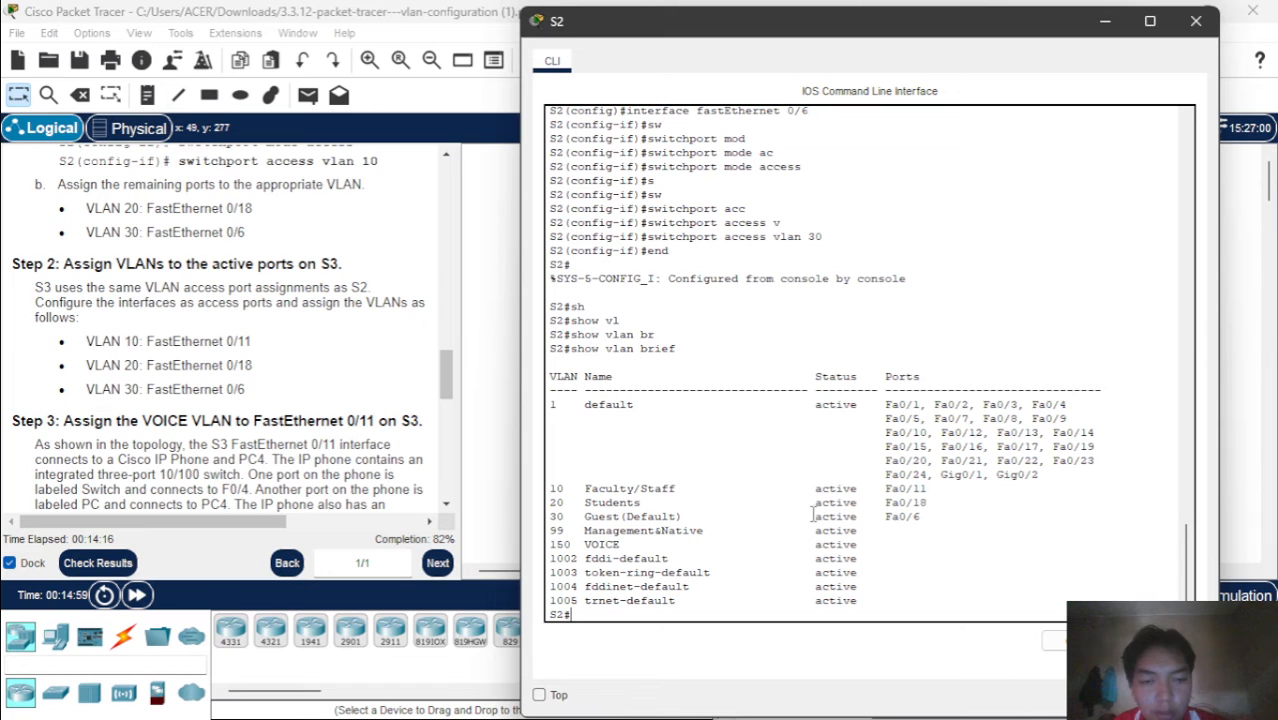
Minimize the S2 window, check the S3 port assignment instructions, open the S3 command line and enter global configuration mode
click(1105, 21)
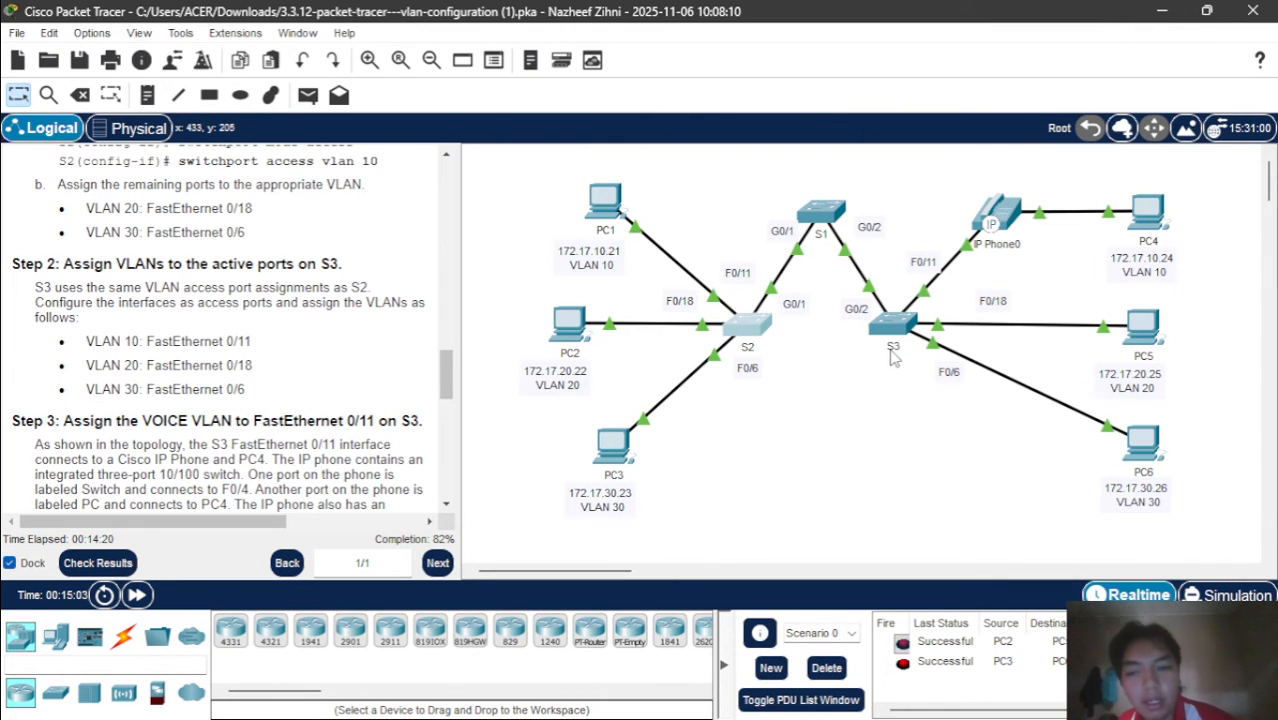
scroll(254, 388, down, 3)
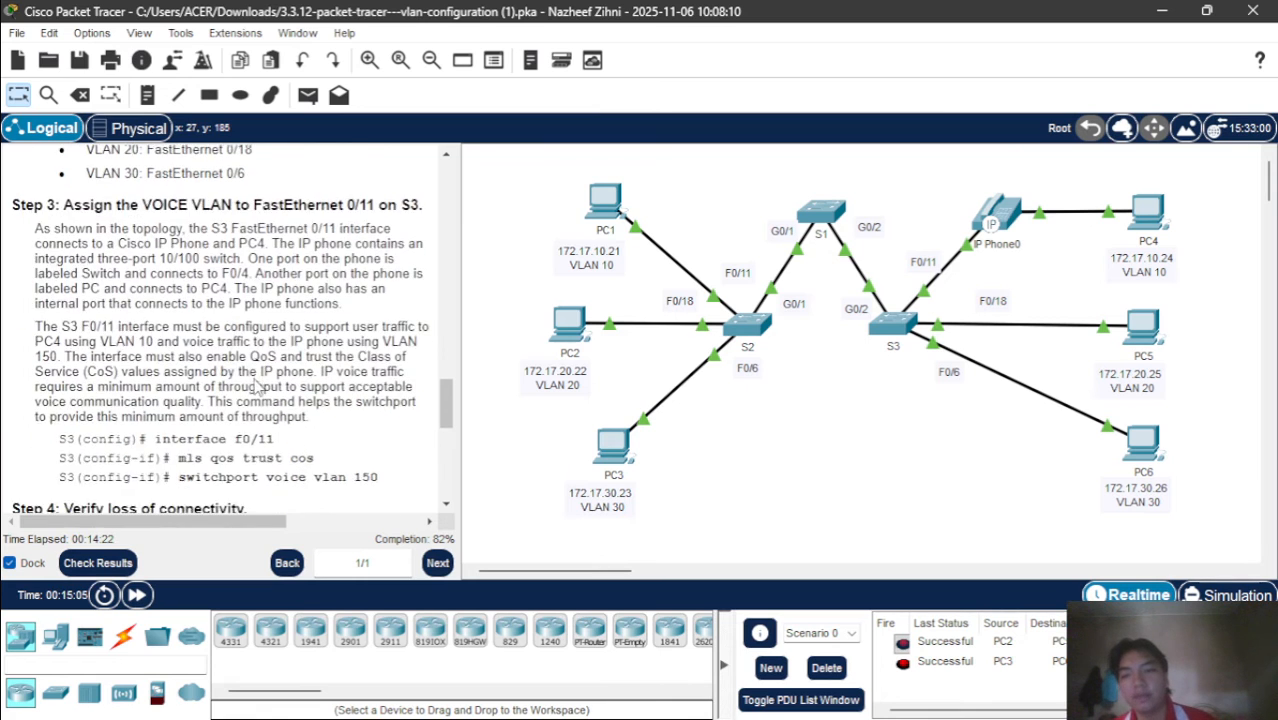
scroll(254, 388, up, 2)
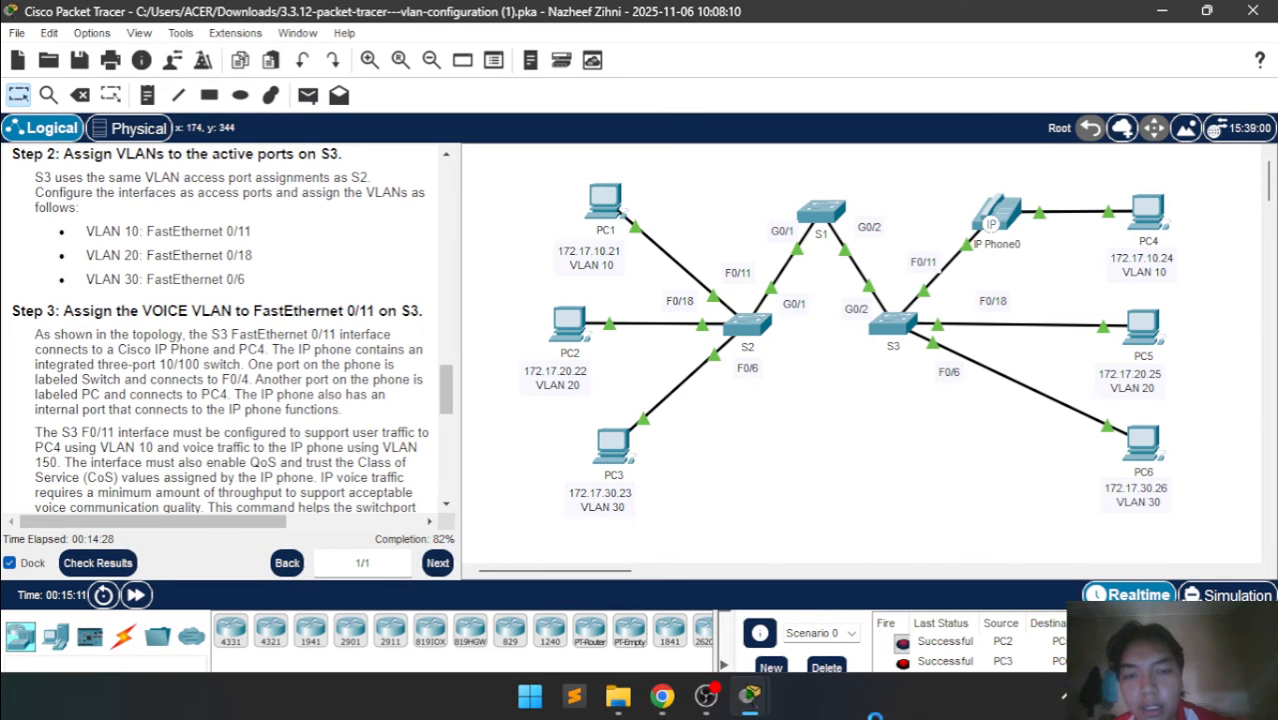
mouse_move(750, 695)
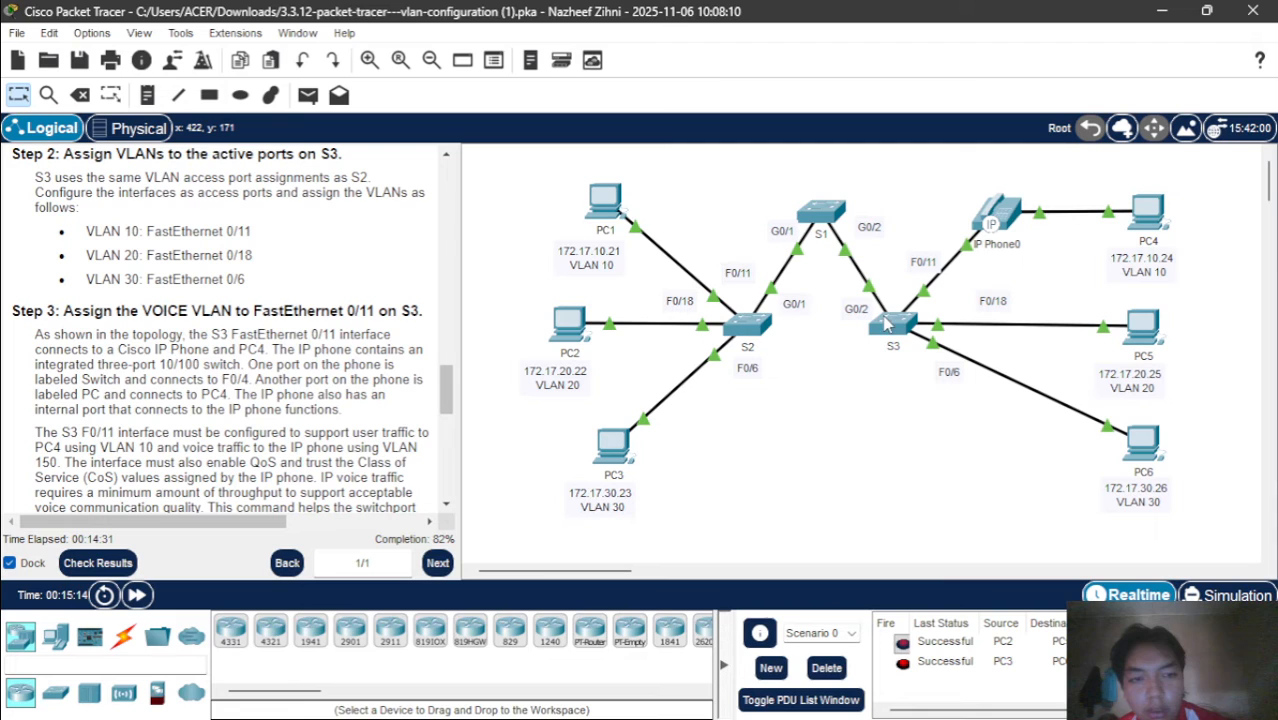
click(888, 321)
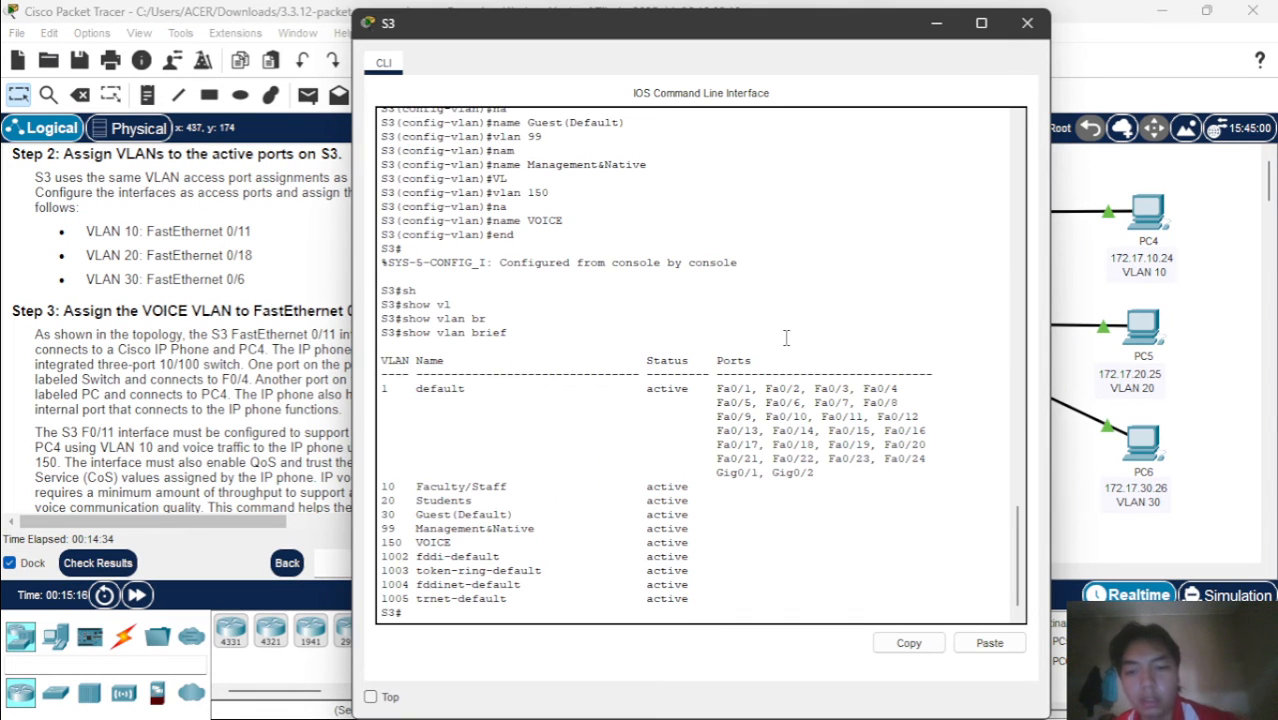
key(Return)
text(conf t)
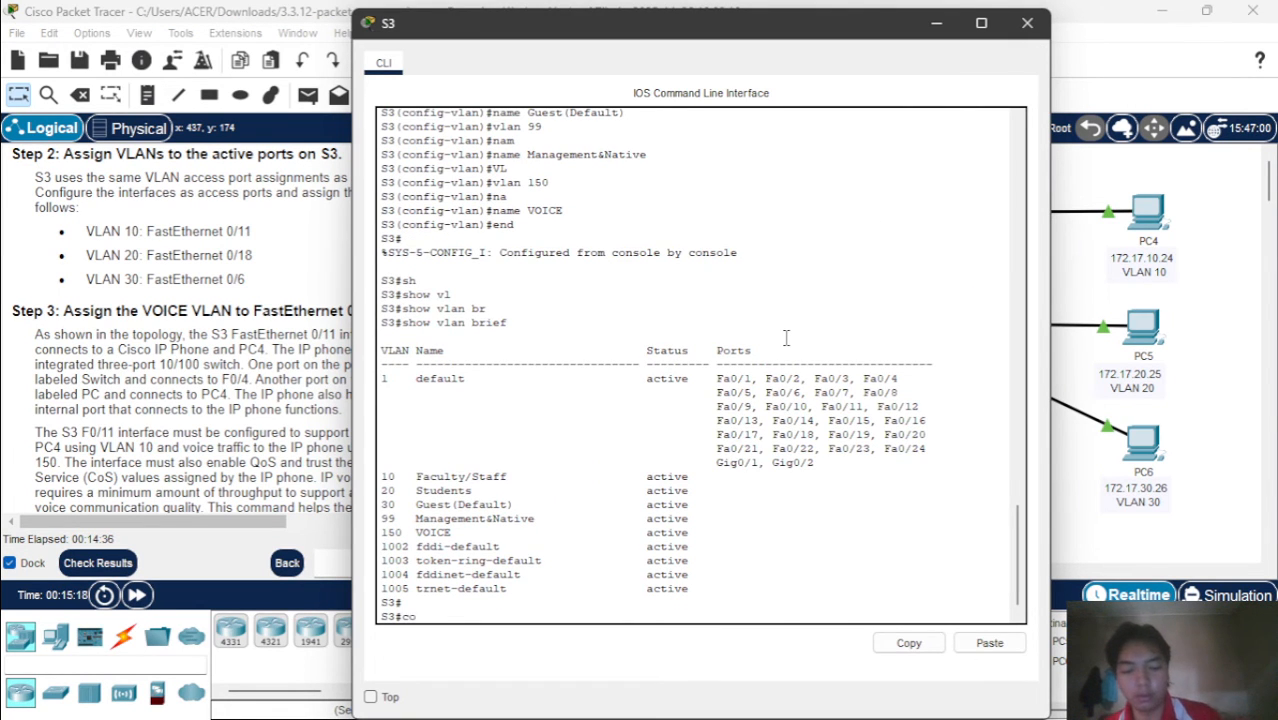
key(Return)
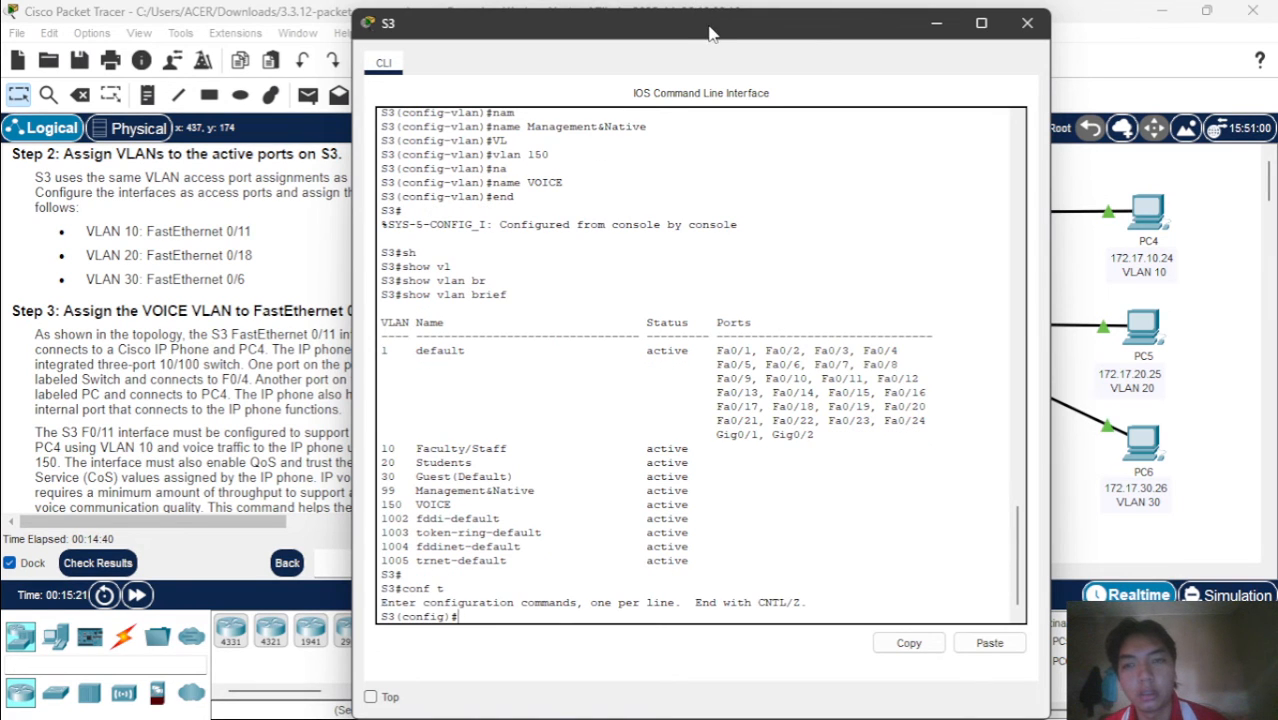
drag(711, 35, 866, 47)
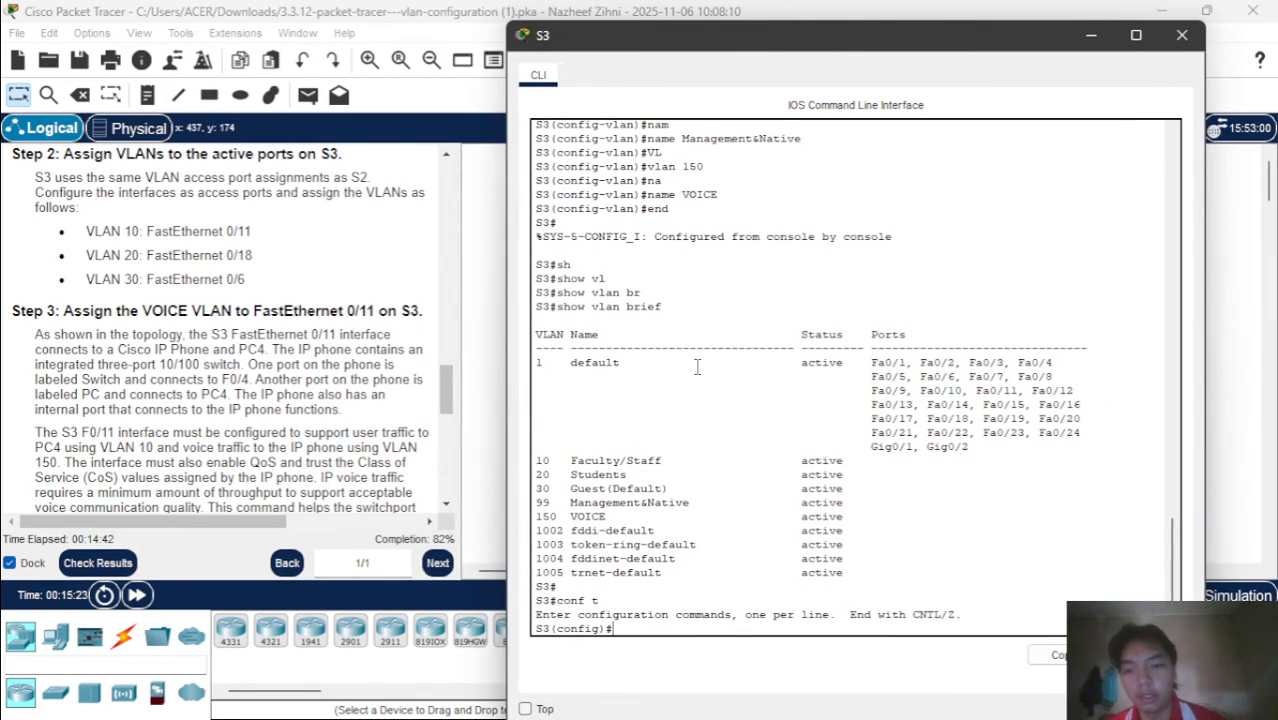
Configure interface f0/11 on S3 as an access port with switchport mode access
scroll(370, 428, down, 4)
text(in)
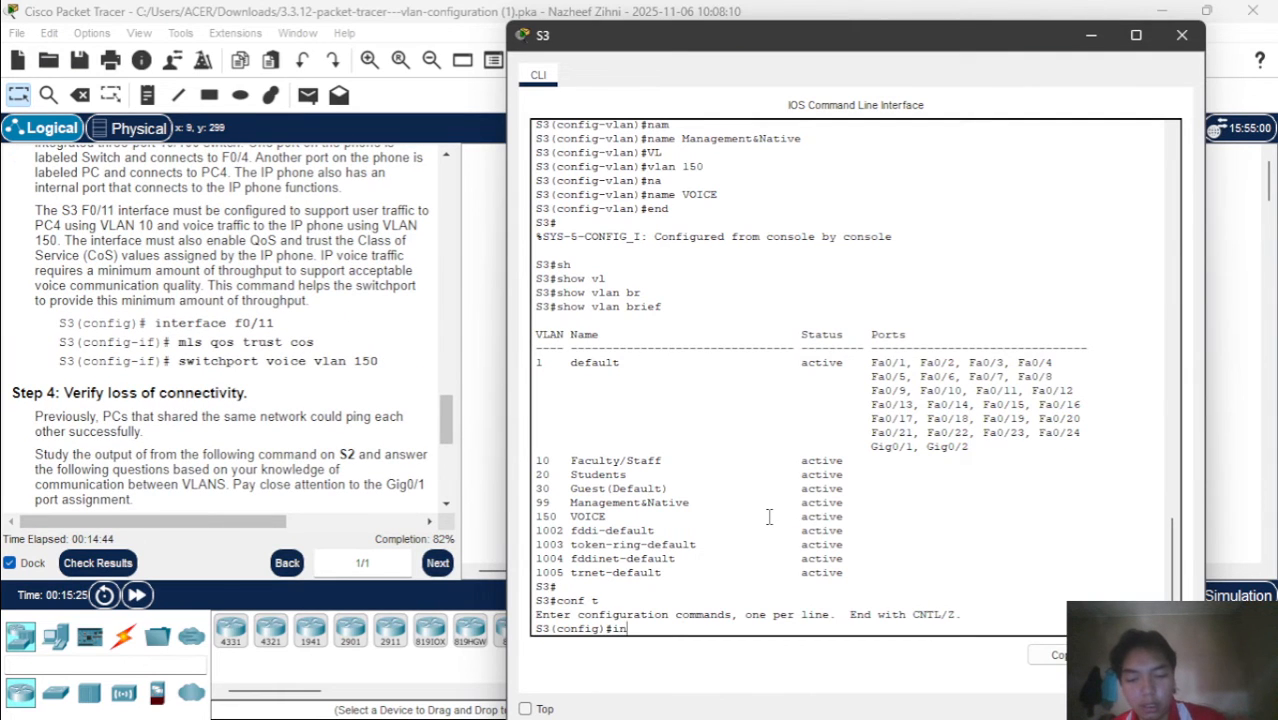
key(Tab)
text(f)
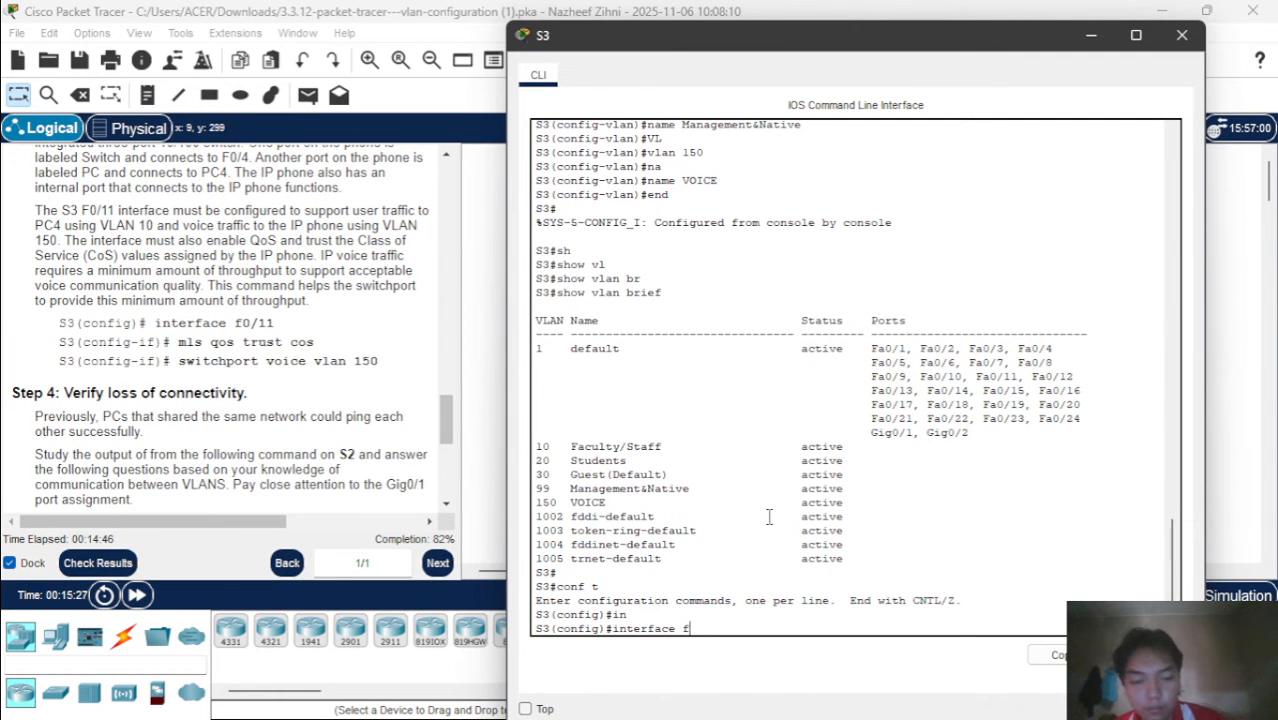
text(0/11)
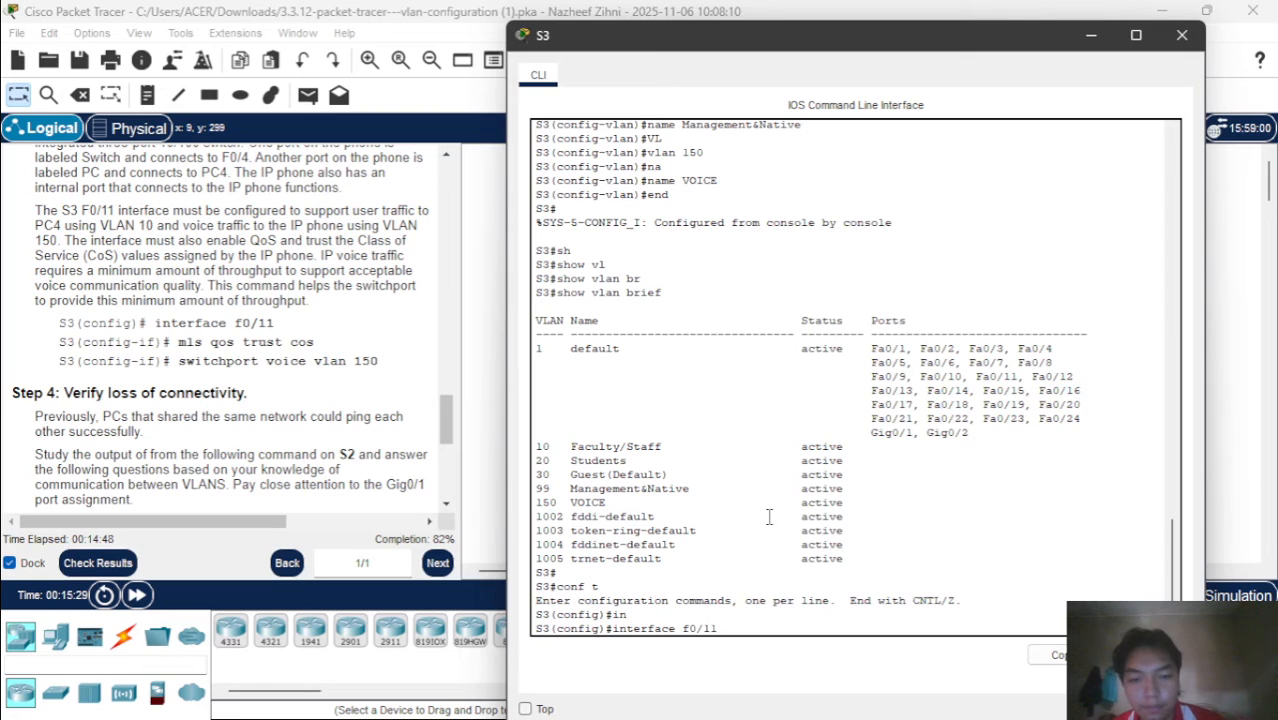
key(Return)
text(s)
key(Tab)
key(BackSpace)
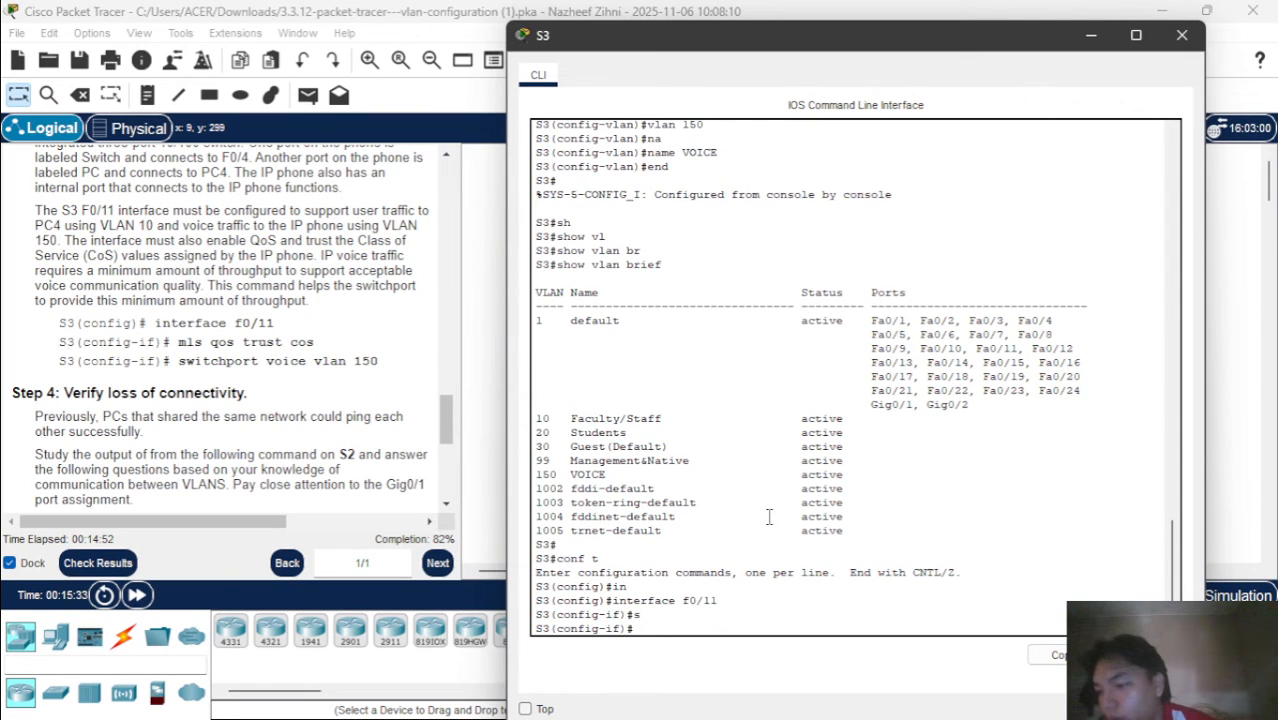
scroll(257, 363, up, 8)
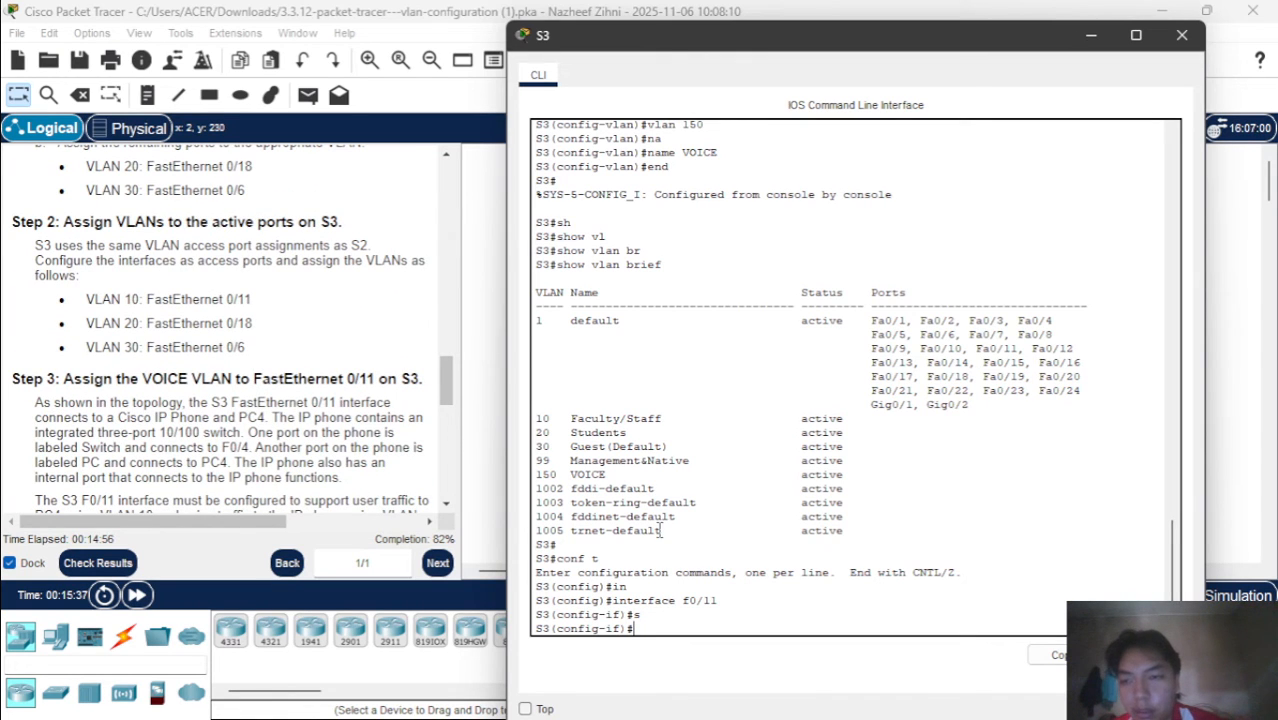
text(w)
key(Tab)
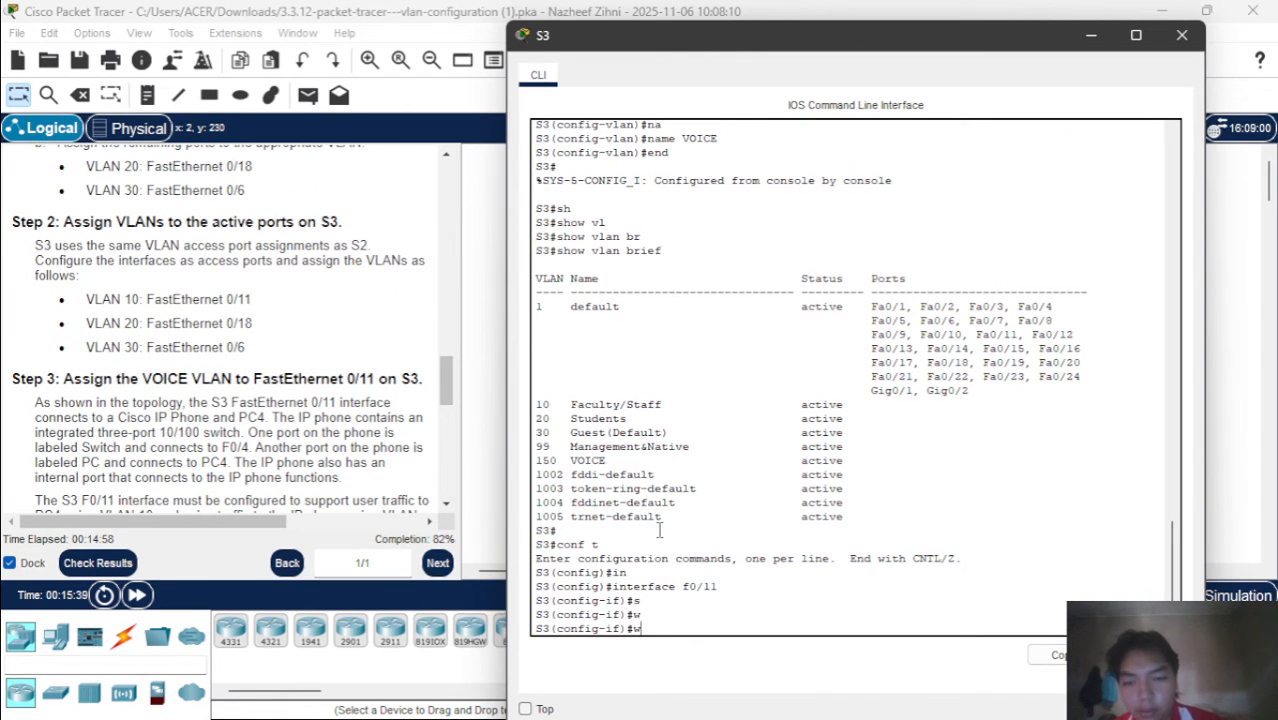
key(BackSpace)
text(sw)
key(Tab)
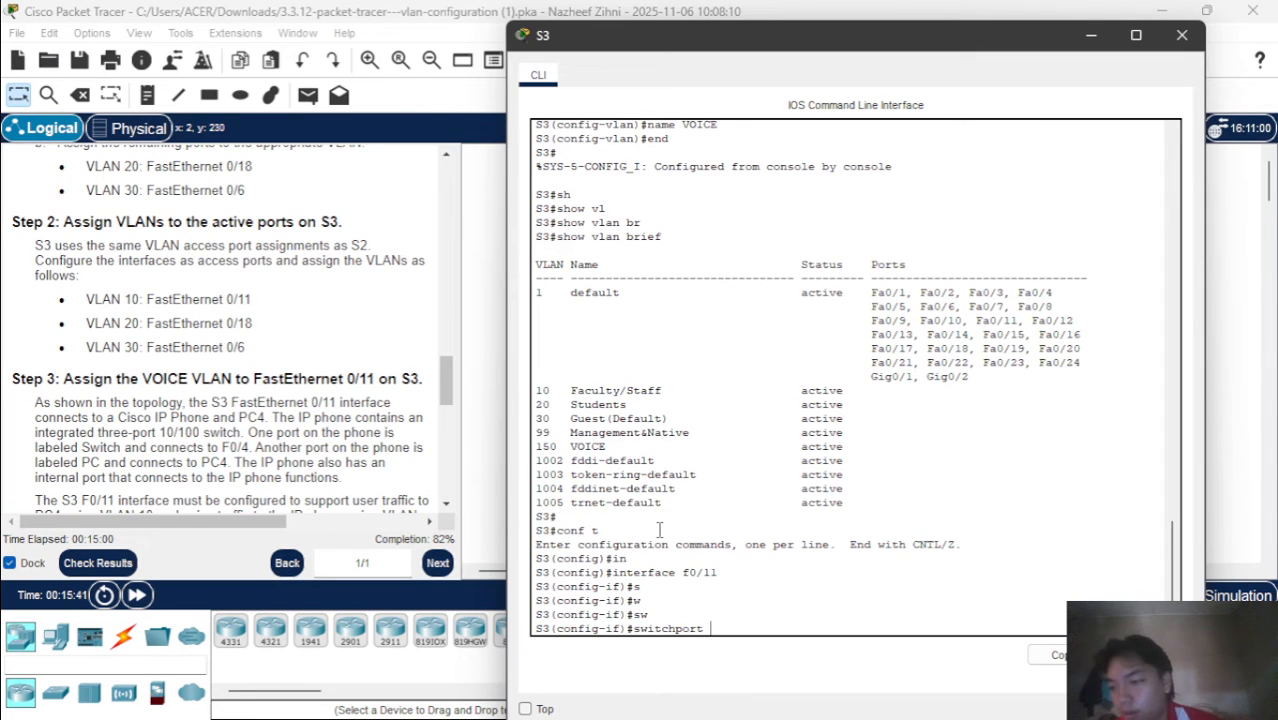
text(mod)
key(Tab)
text(acc)
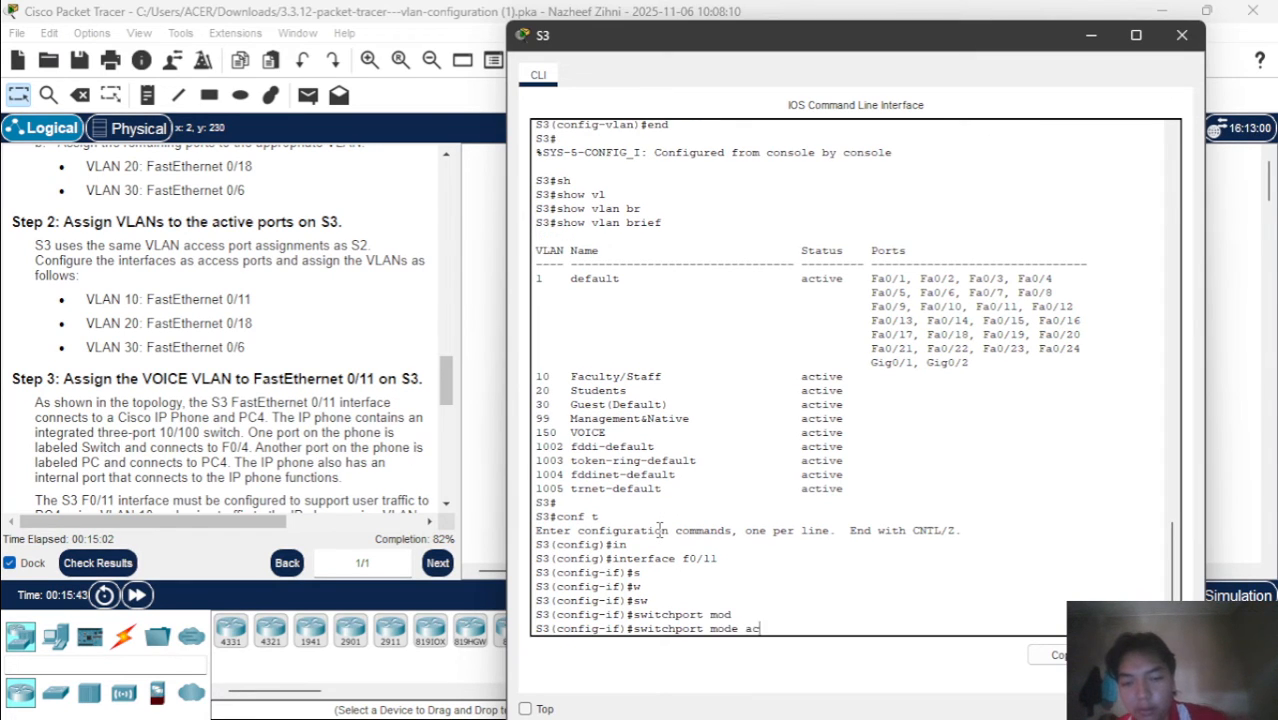
key(Tab)
key(Return)
Assign access VLAN 10 to interface f0/11 on S3 and exit its interface configuration
text(sw)
key(Tab)
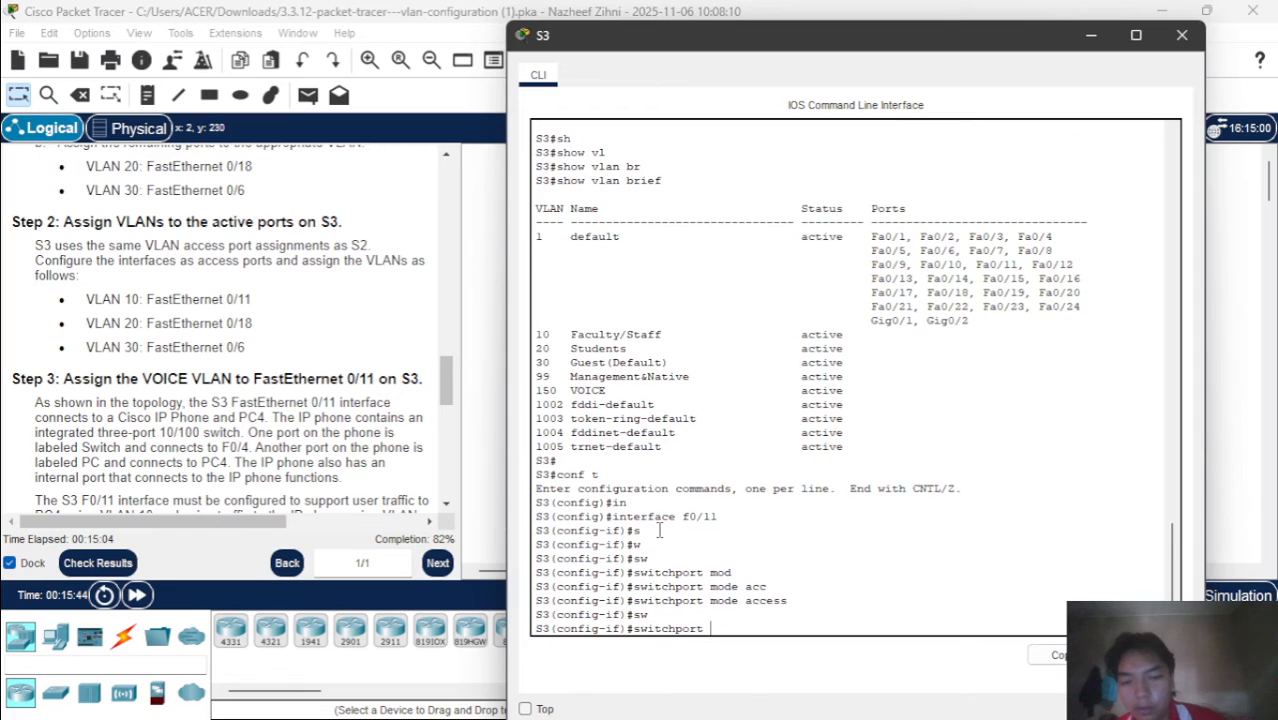
text(acc)
key(Tab)
text(v)
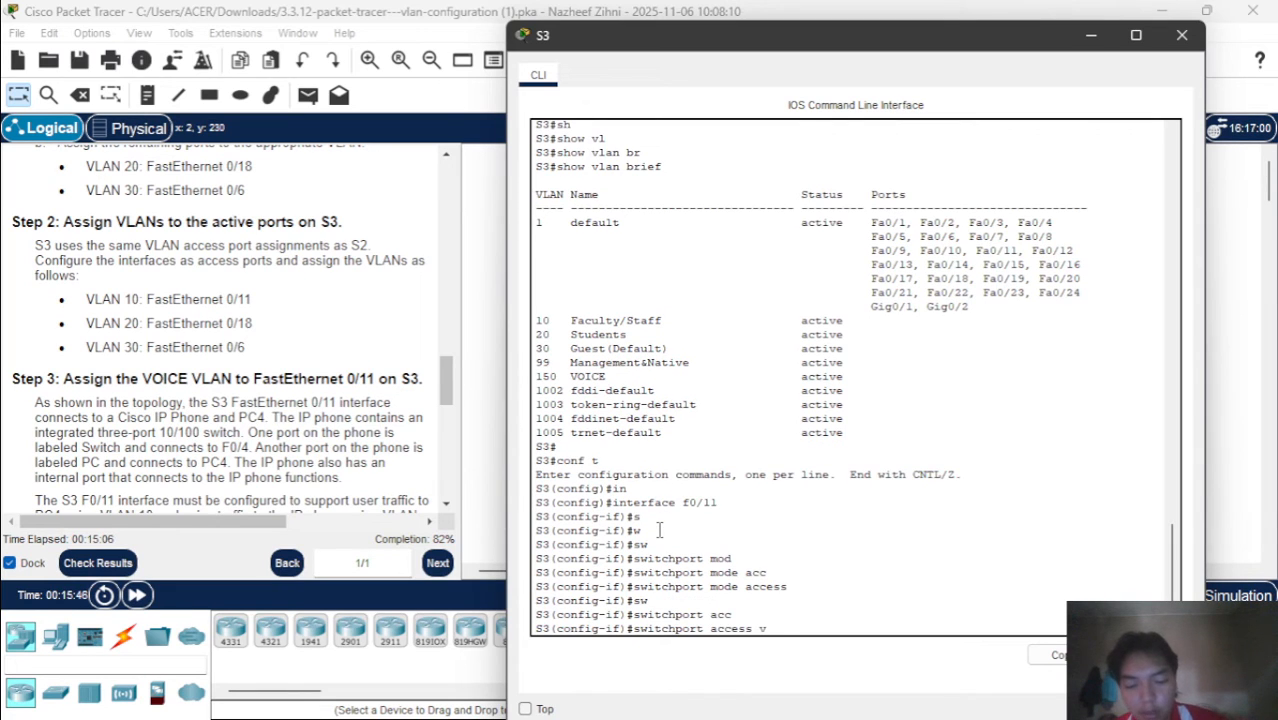
text(l)
key(Tab)
text(10)
key(Return)
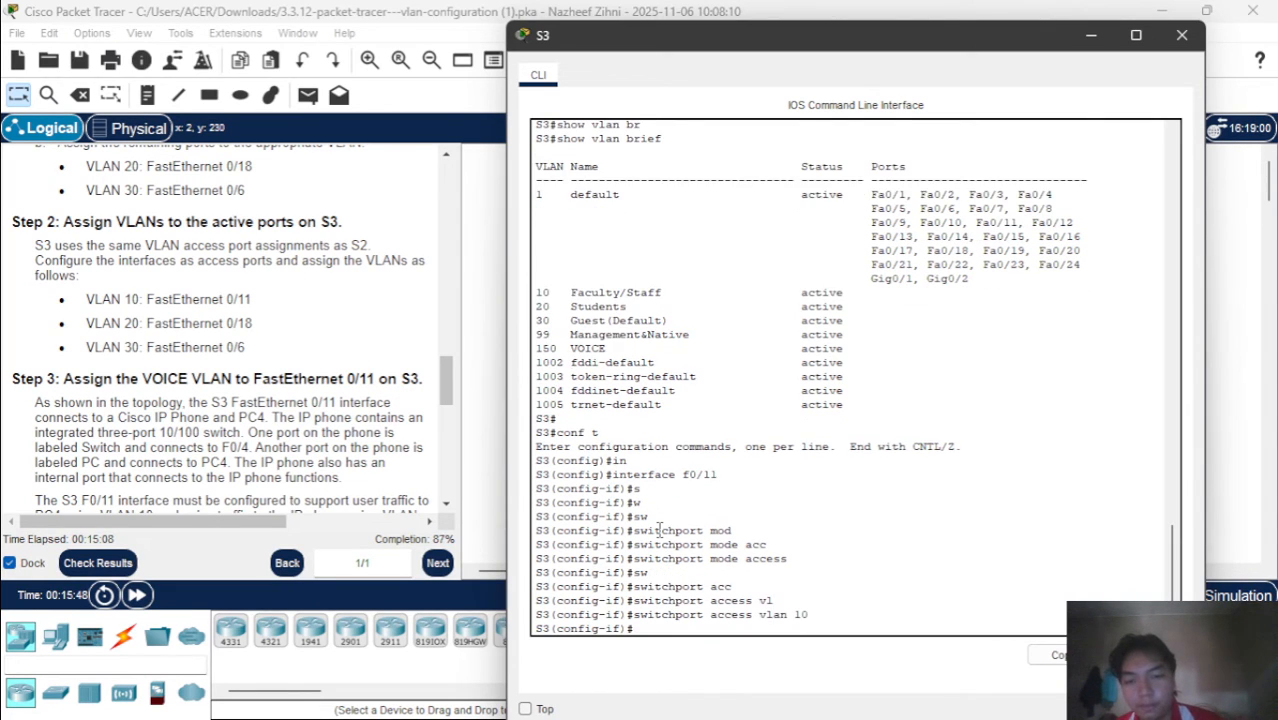
text(exit)
key(Return)
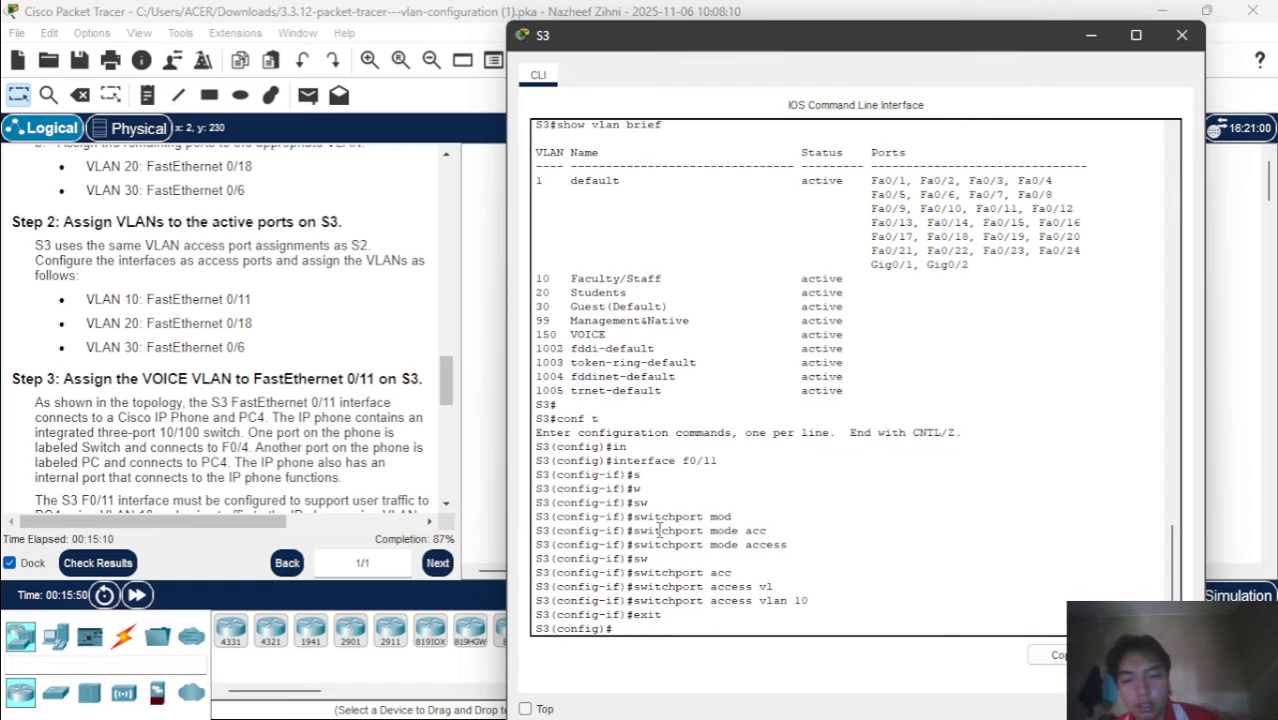
Configure interface f0/18 on S3 as an access port with switchport mode access
text(in)
key(Tab)
text(f)
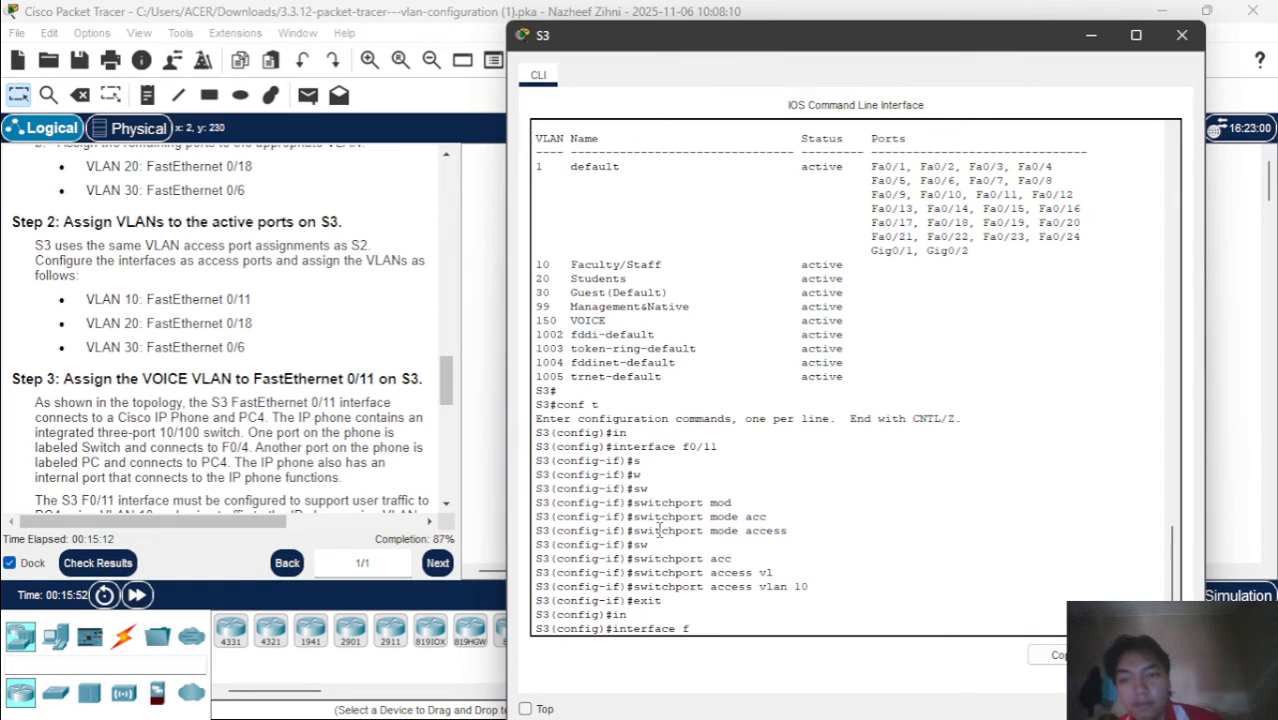
text(0/1)
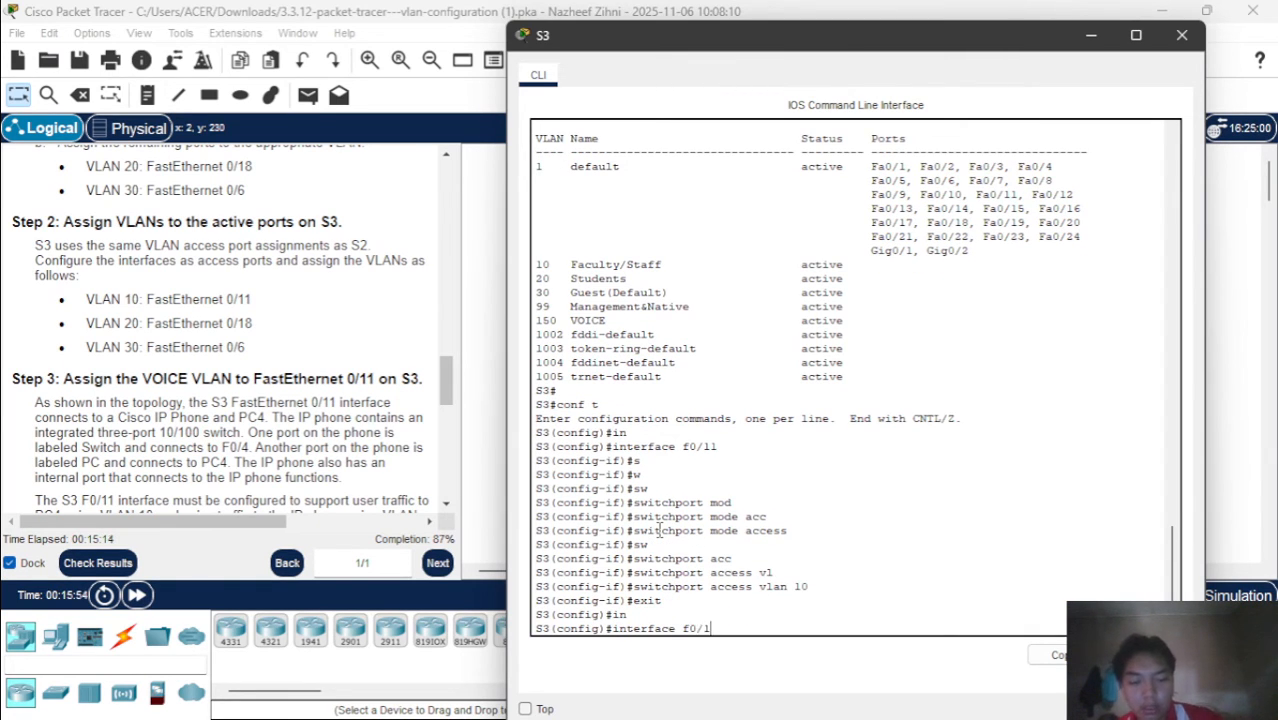
text(8)
key(Return)
text(sw)
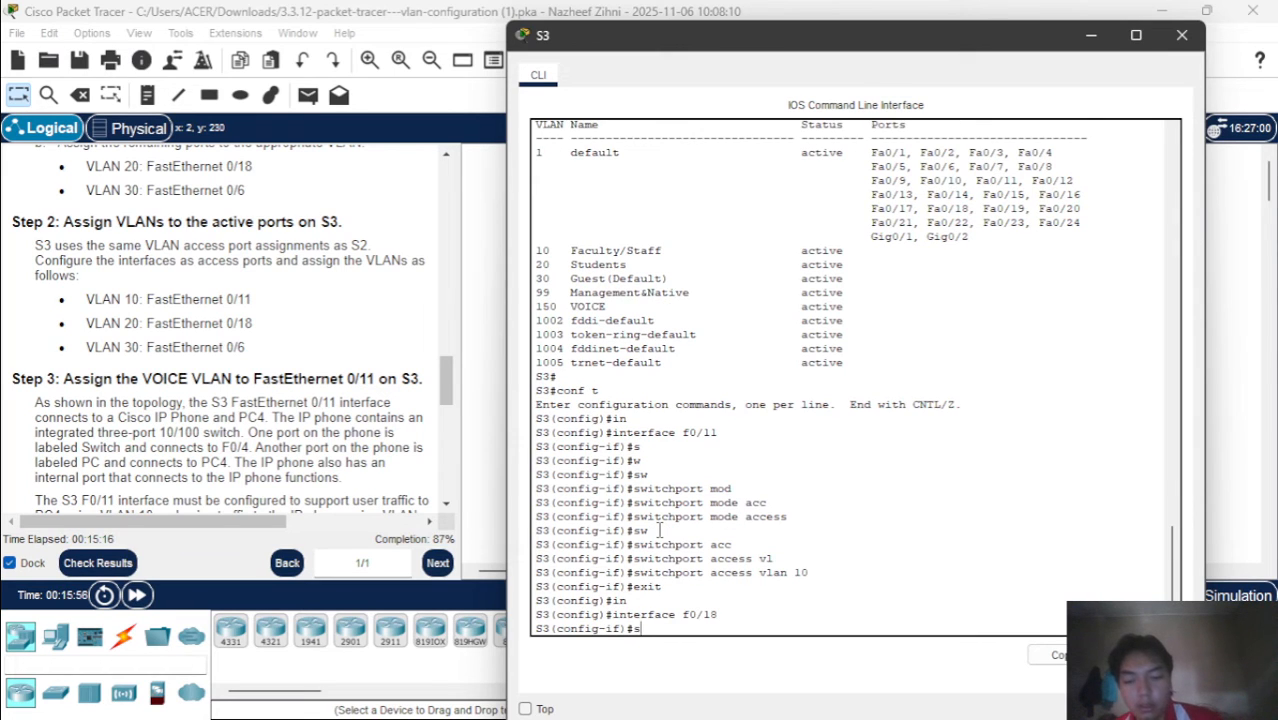
key(Tab)
text(mod)
key(Tab)
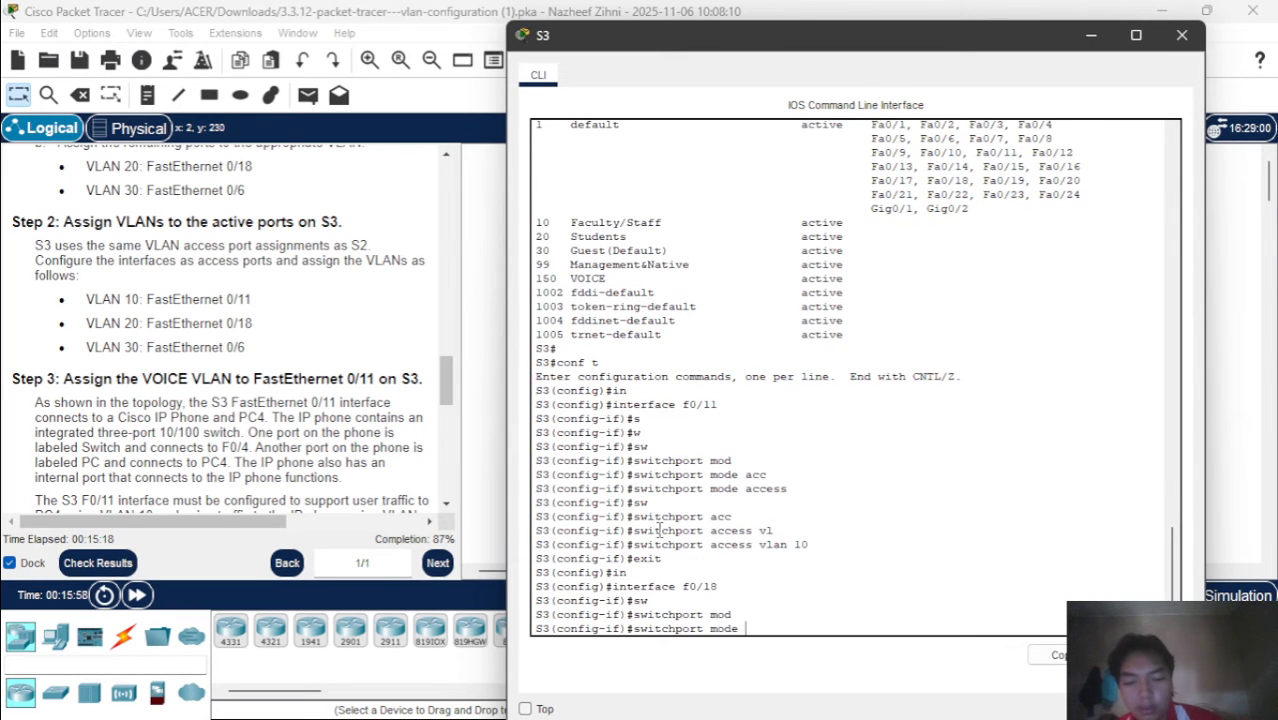
text(c)
key(Tab)
key(BackSpace)
text(acc)
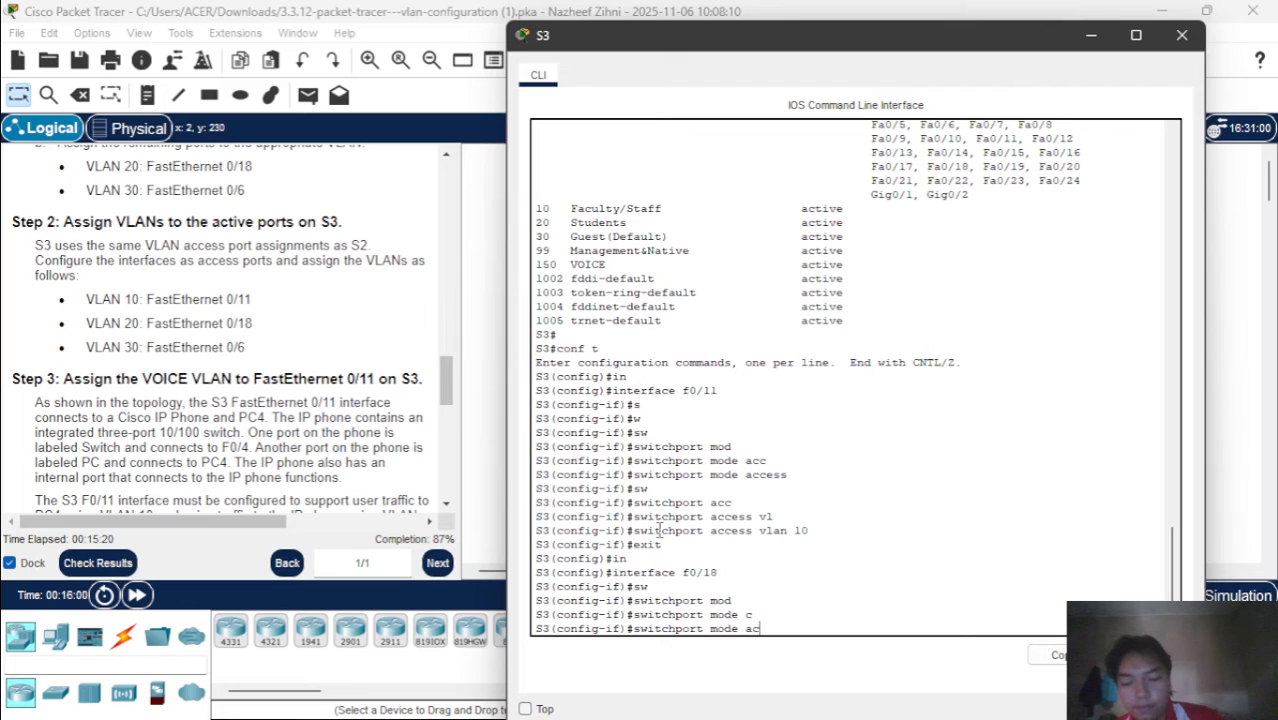
key(Tab)
key(Return)
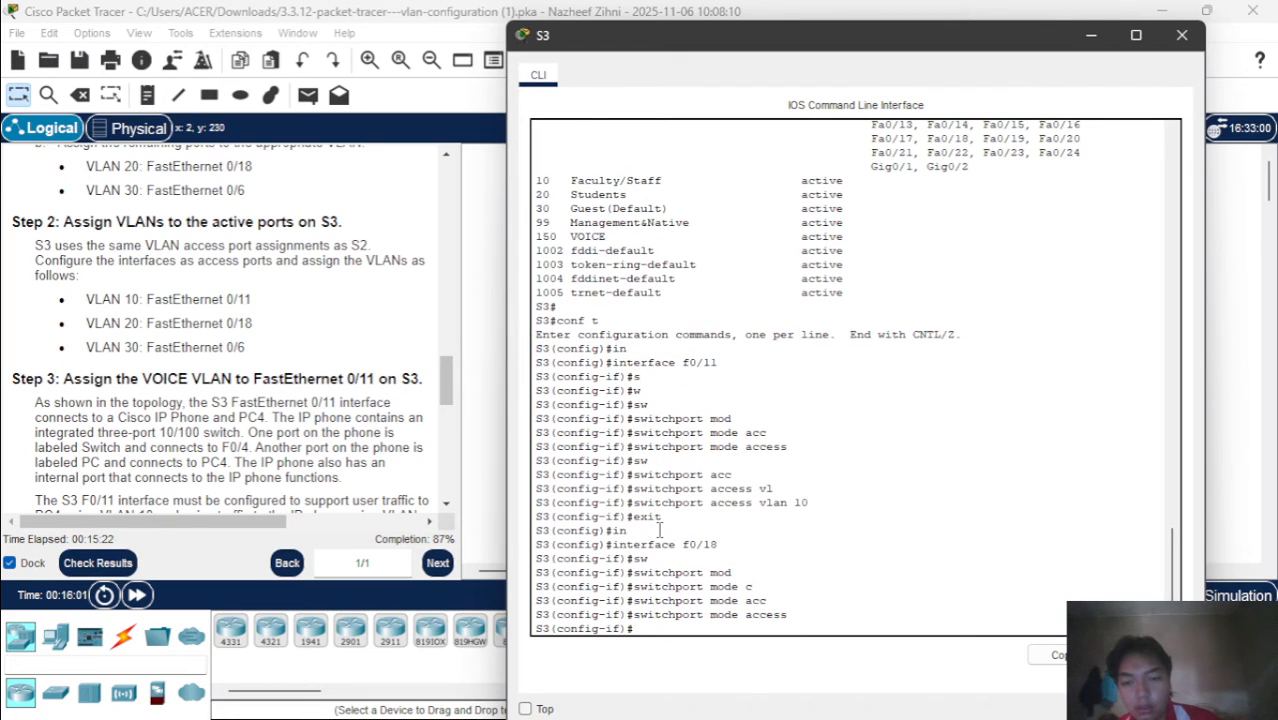
Assign access VLAN 20 to interface f0/18 on S3 and exit its interface configuration
text(sw)
key(Tab)
text(acc)
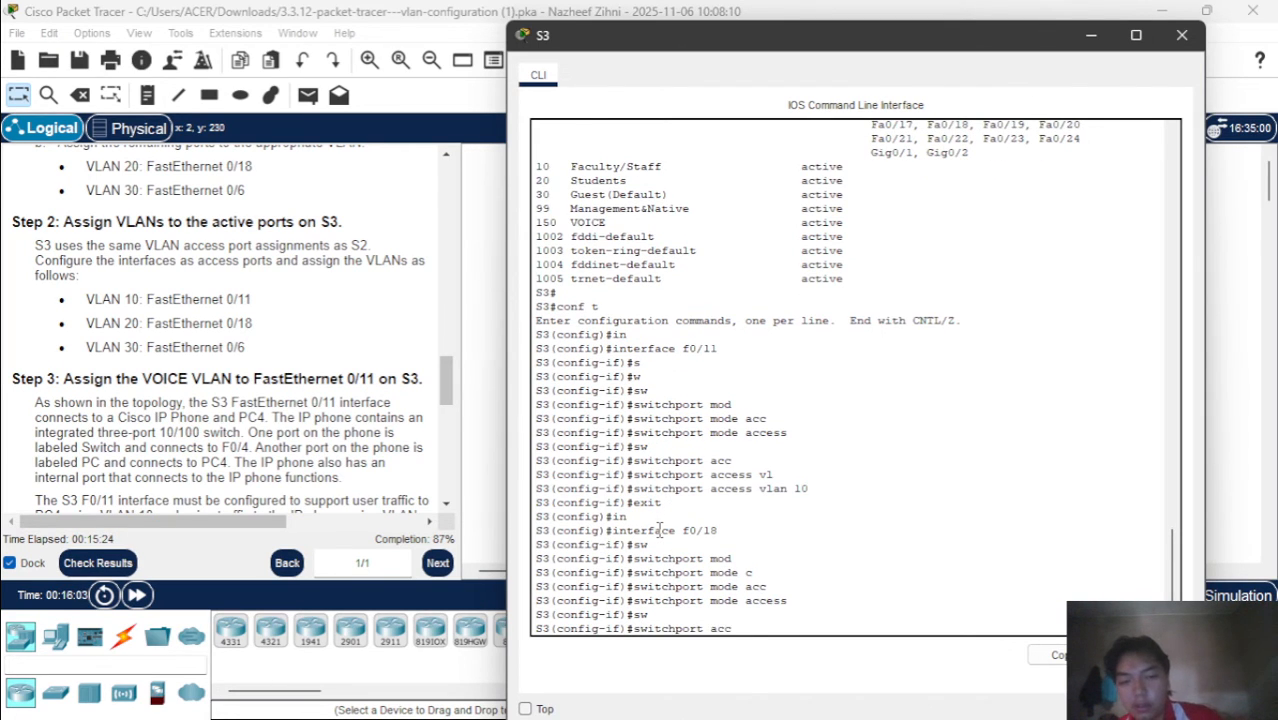
key(Tab)
text(vl)
key(Tab)
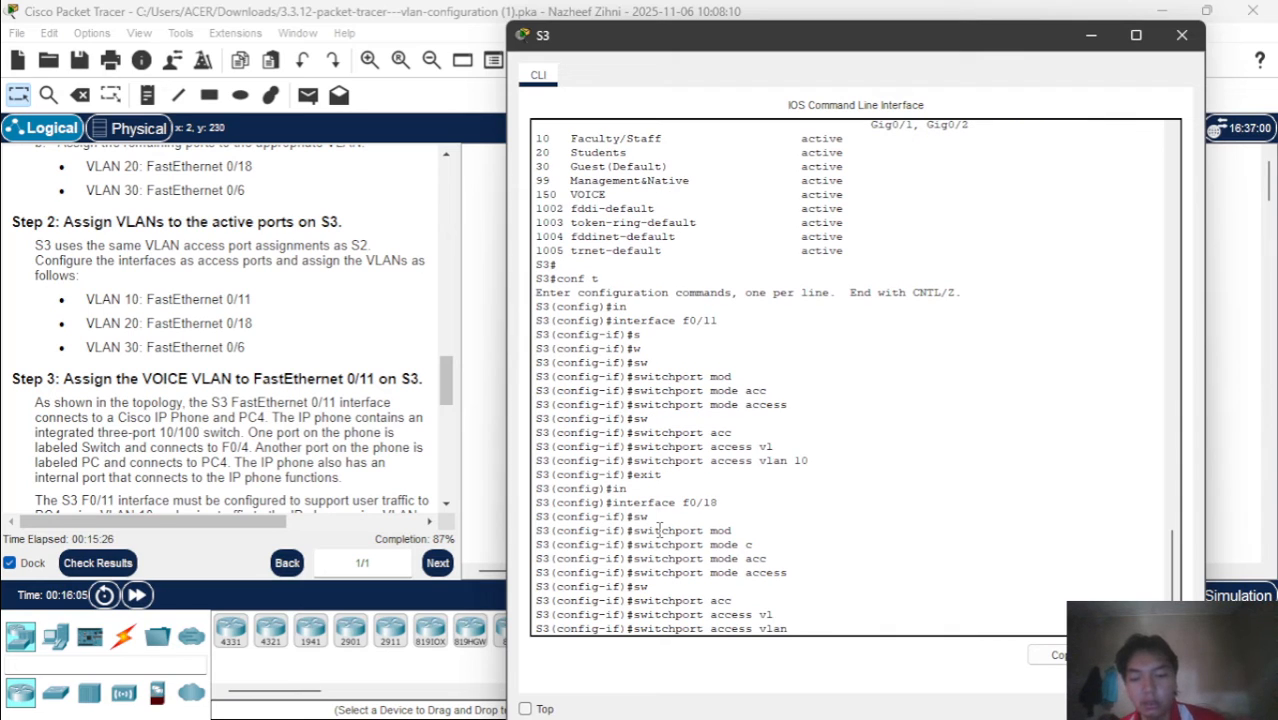
text(20)
key(Return)
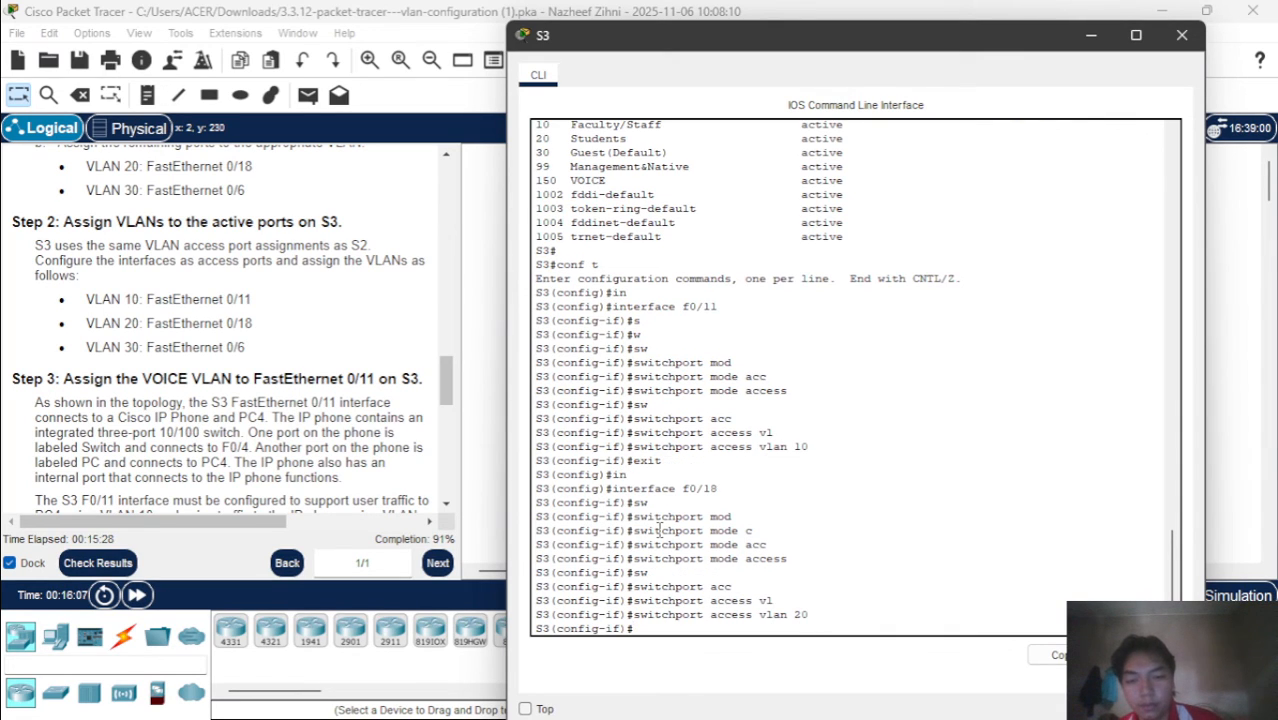
text(s)
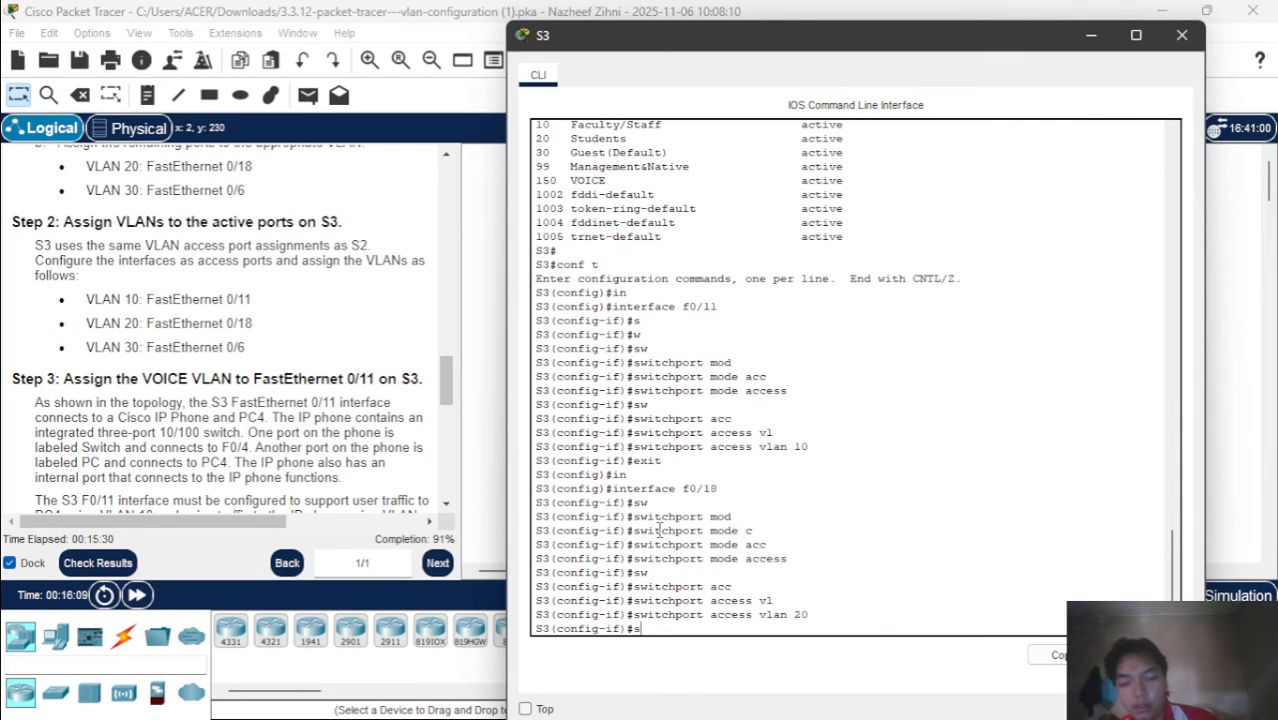
key(BackSpace)
text(exit)
key(Return)
Enter interface configuration mode for f0/6 on S3
text(in)
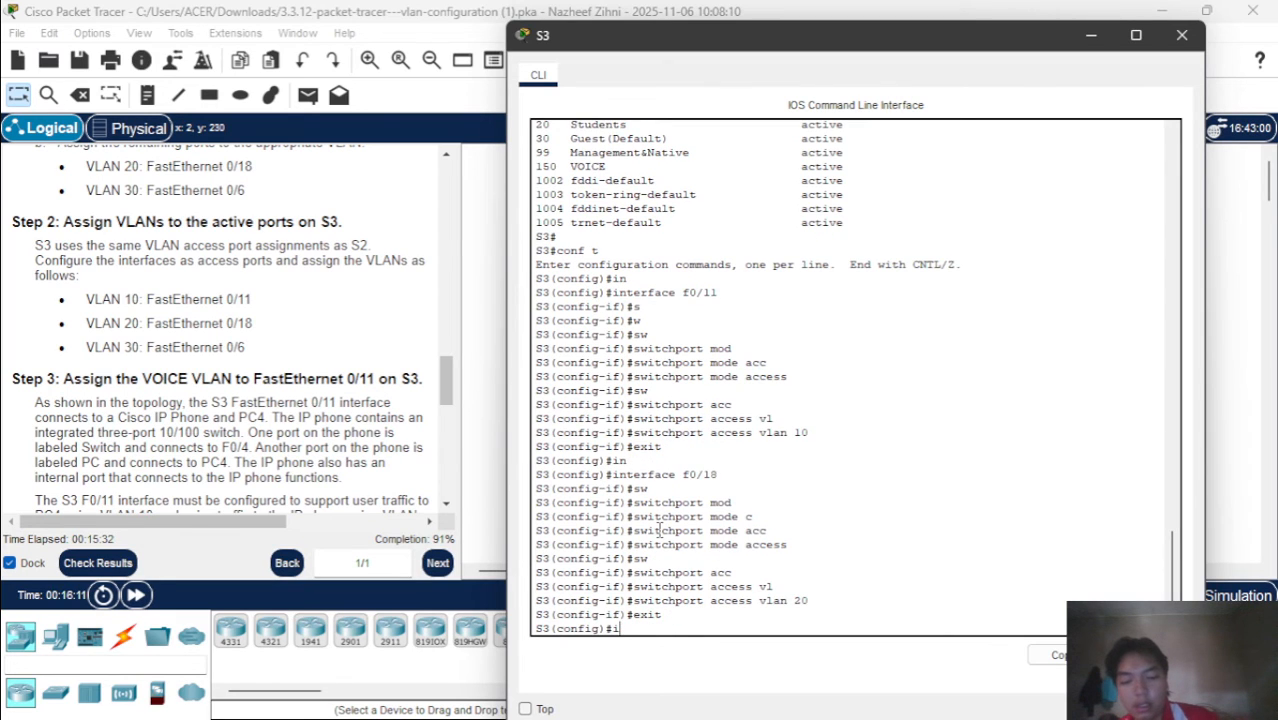
key(Tab)
text(vl)
key(Tab)
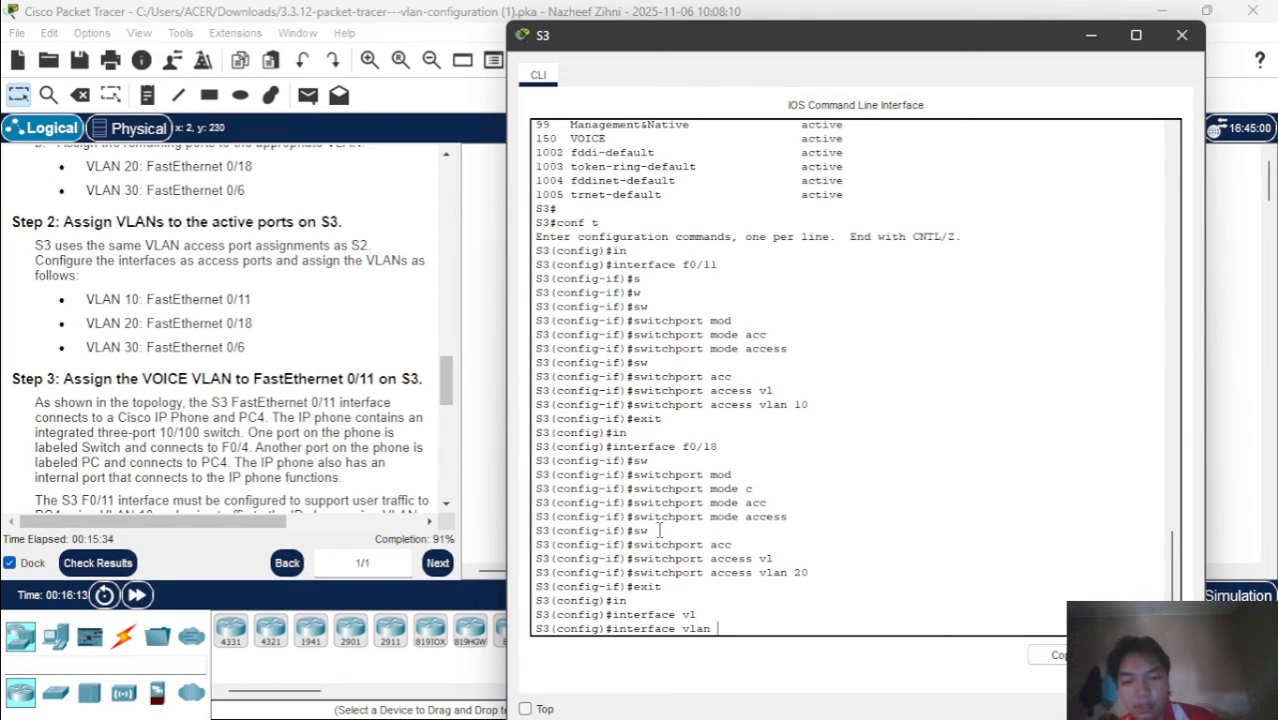
key(BackSpace)
key(BackSpace)
key(BackSpace)
key(BackSpace)
key(BackSpace)
text(f)
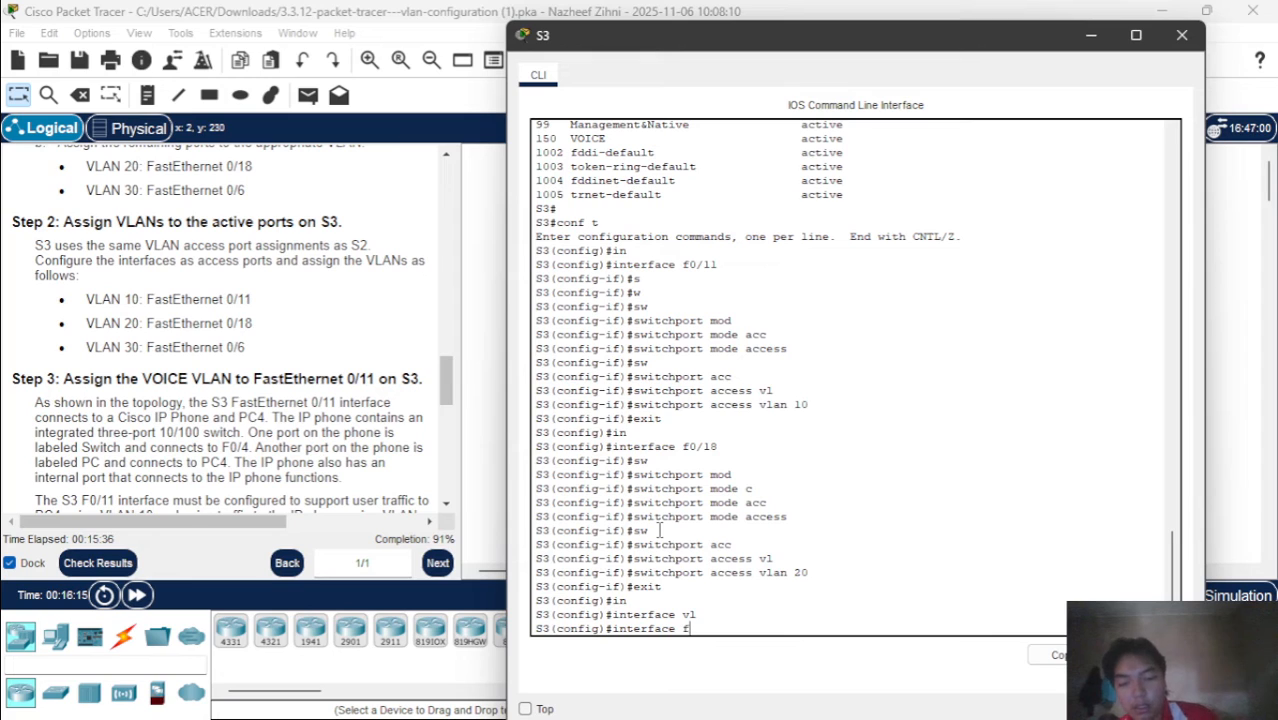
text(0/6)
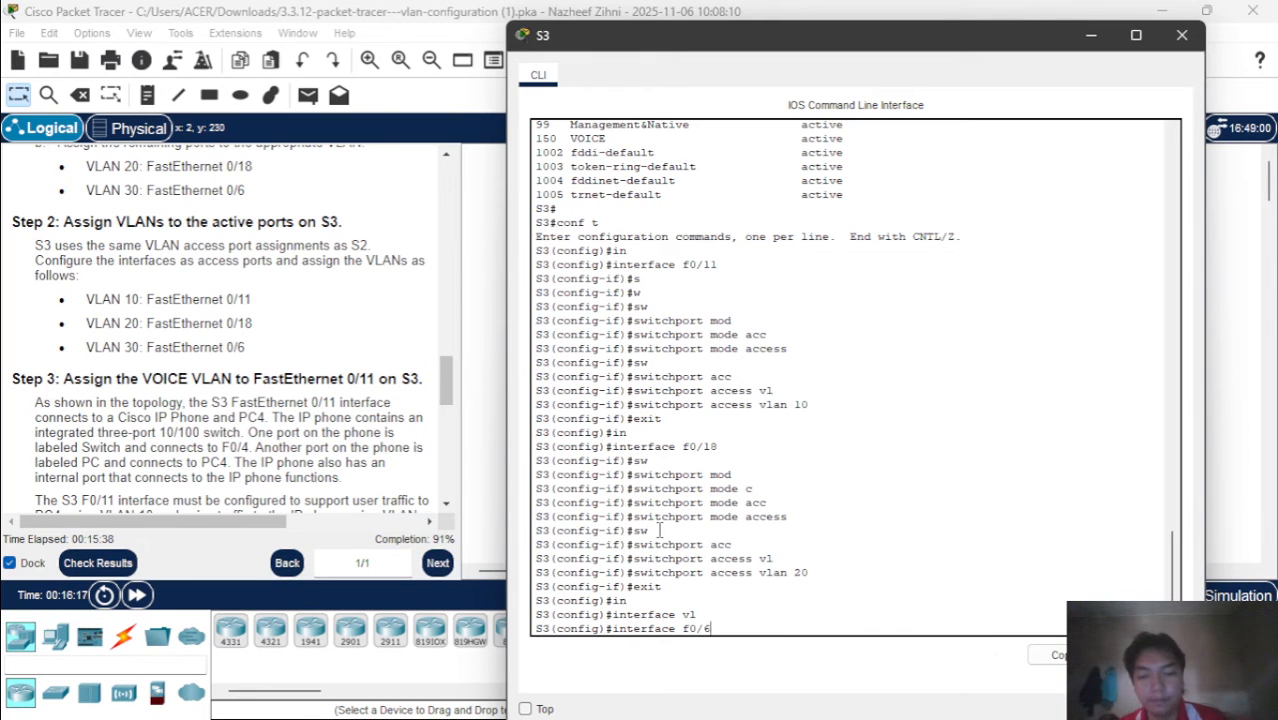
key(Return)
Configure interface f0/6 on S3 as an access port with switchport mode access
text(sw)
key(Tab)
text(mod)
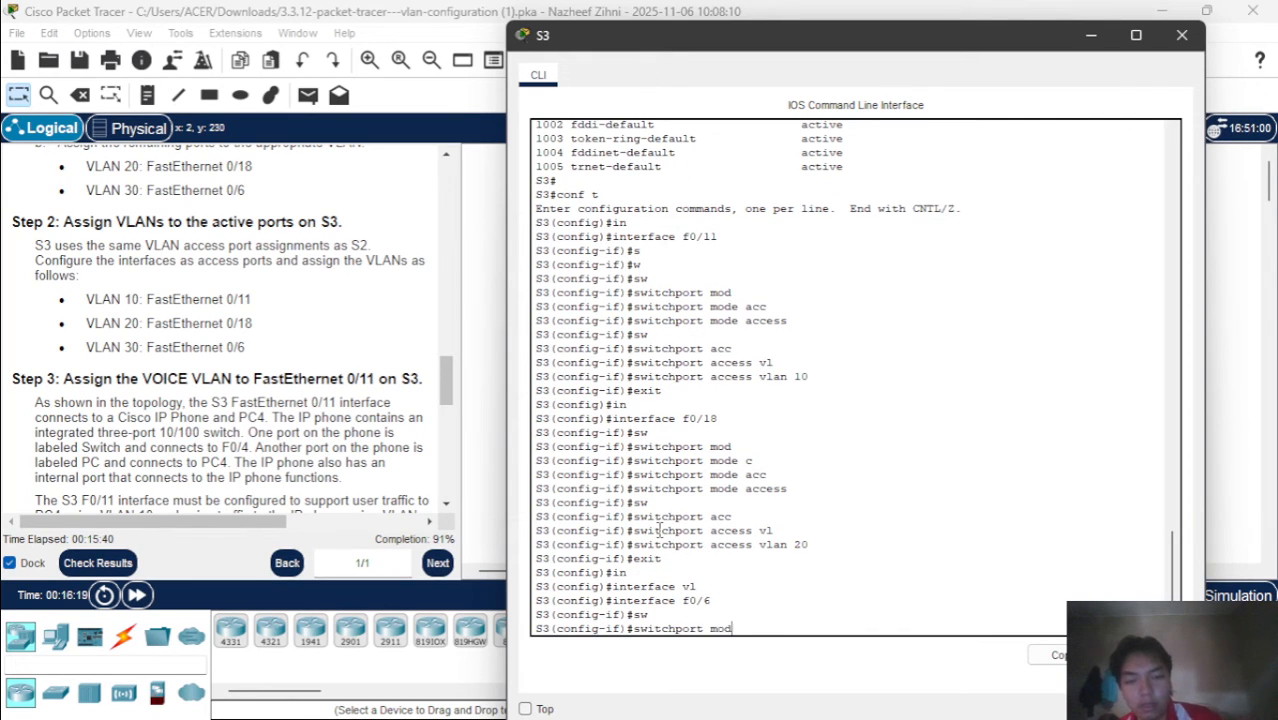
key(Tab)
text(acc)
key(Tab)
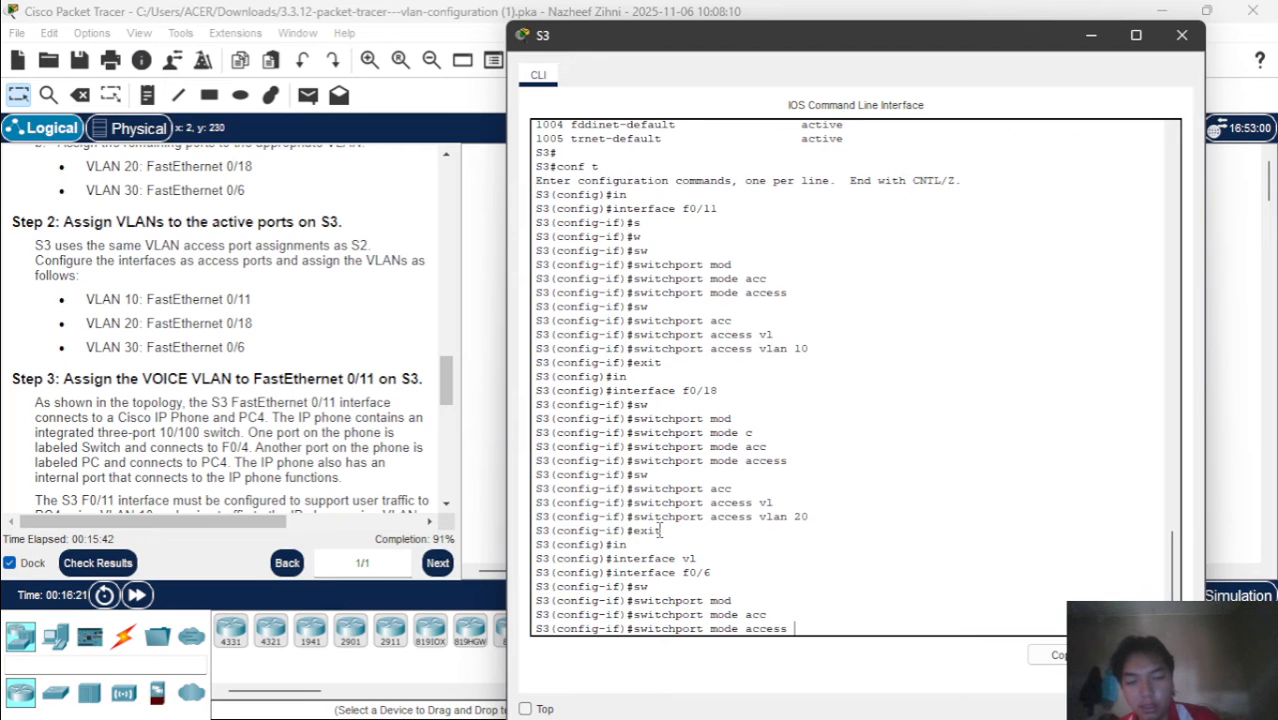
key(Return)
Assign access VLAN 30 to interface f0/6 on S3
text(sw)
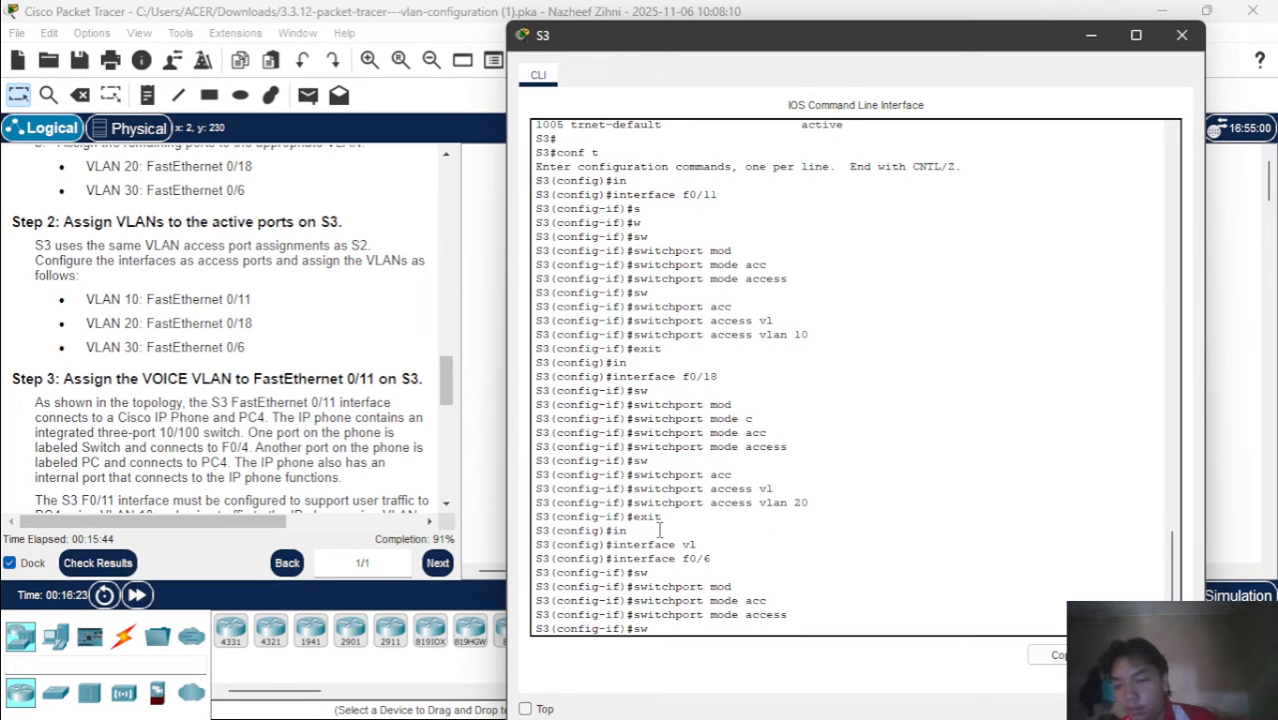
key(Tab)
text(acc)
key(Tab)
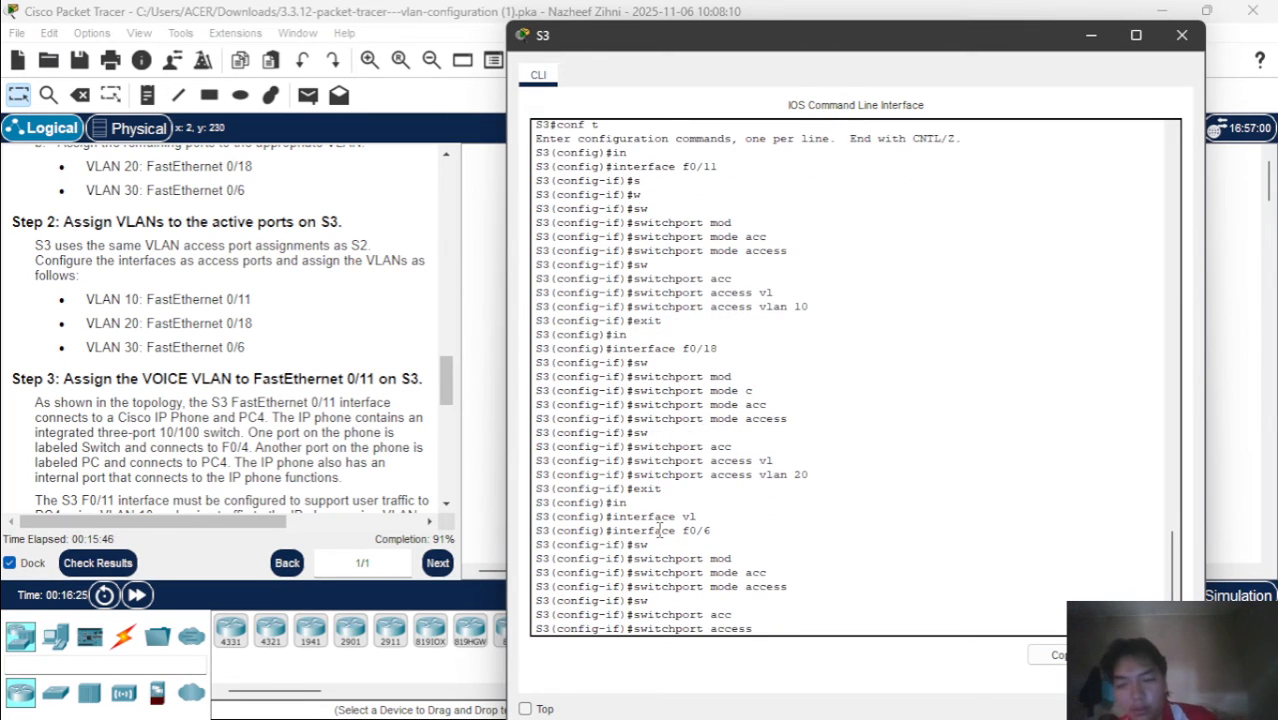
text(vl)
key(Tab)
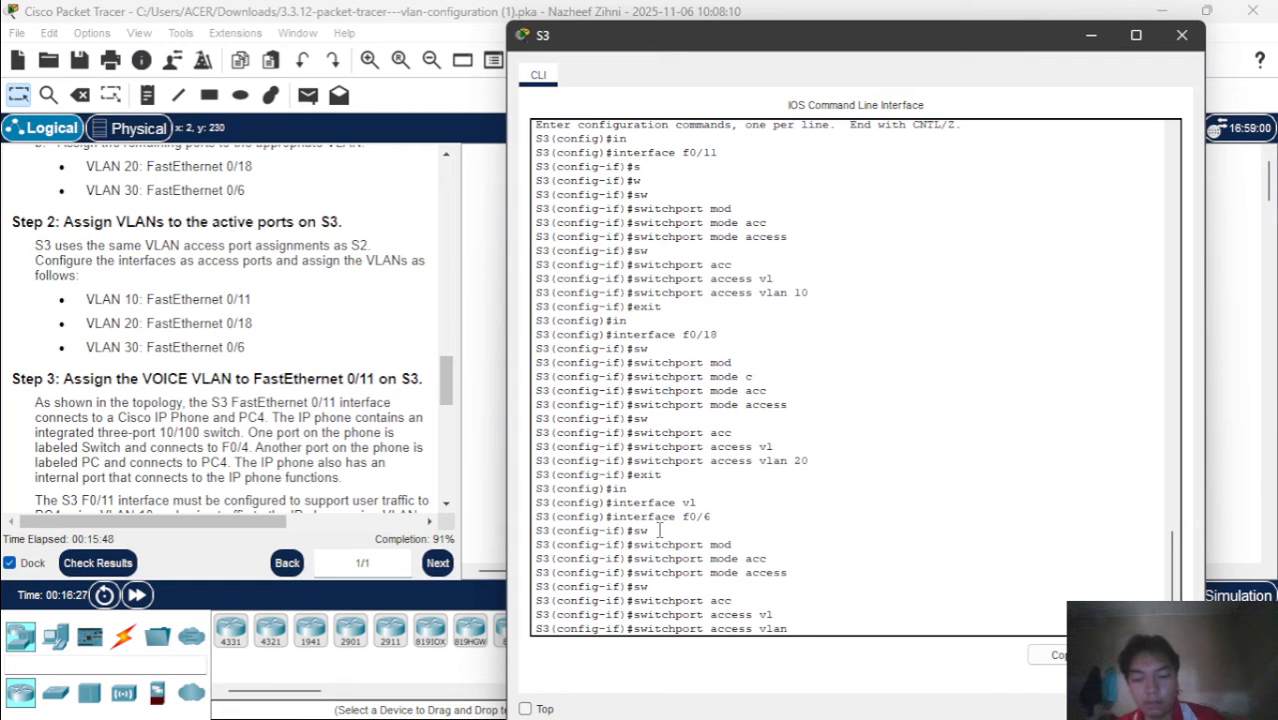
text(30)
key(Return)
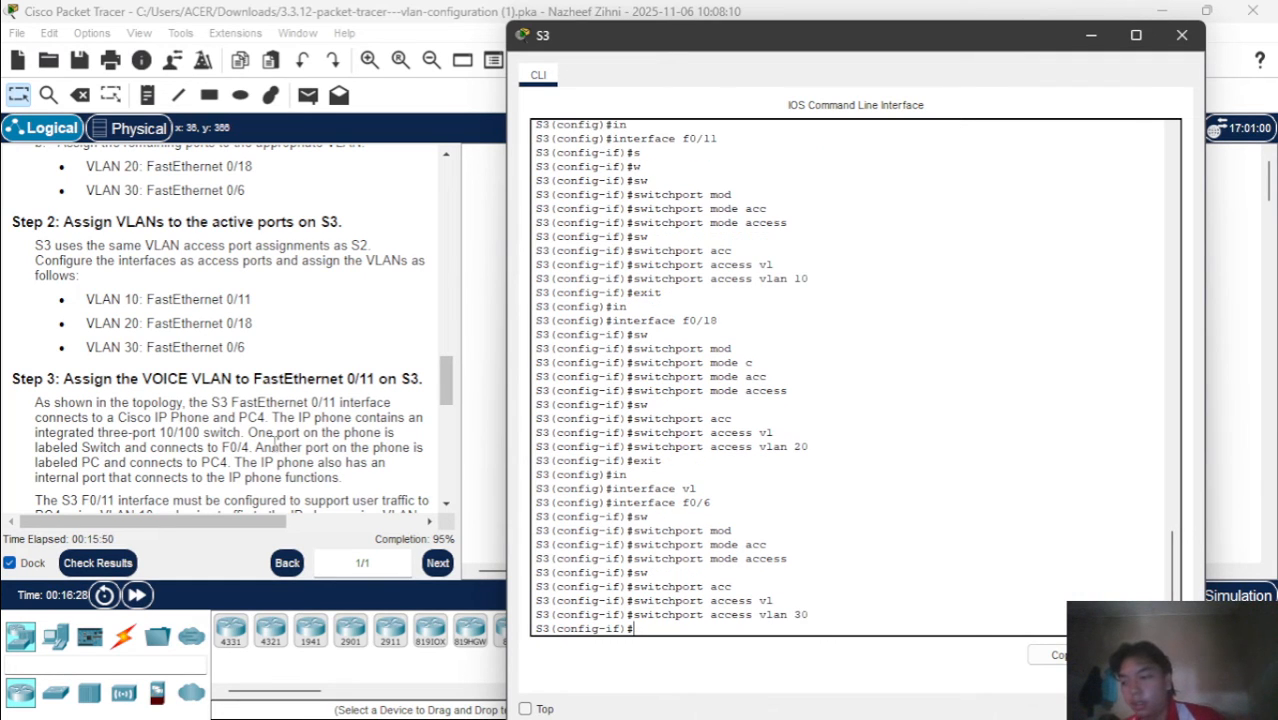
Read the Step 3 instructions on assigning the VOICE VLAN to FastEthernet 0/11 on S3 and close the S3 window
scroll(211, 323, down, 2)
scroll(211, 322, down, 4)
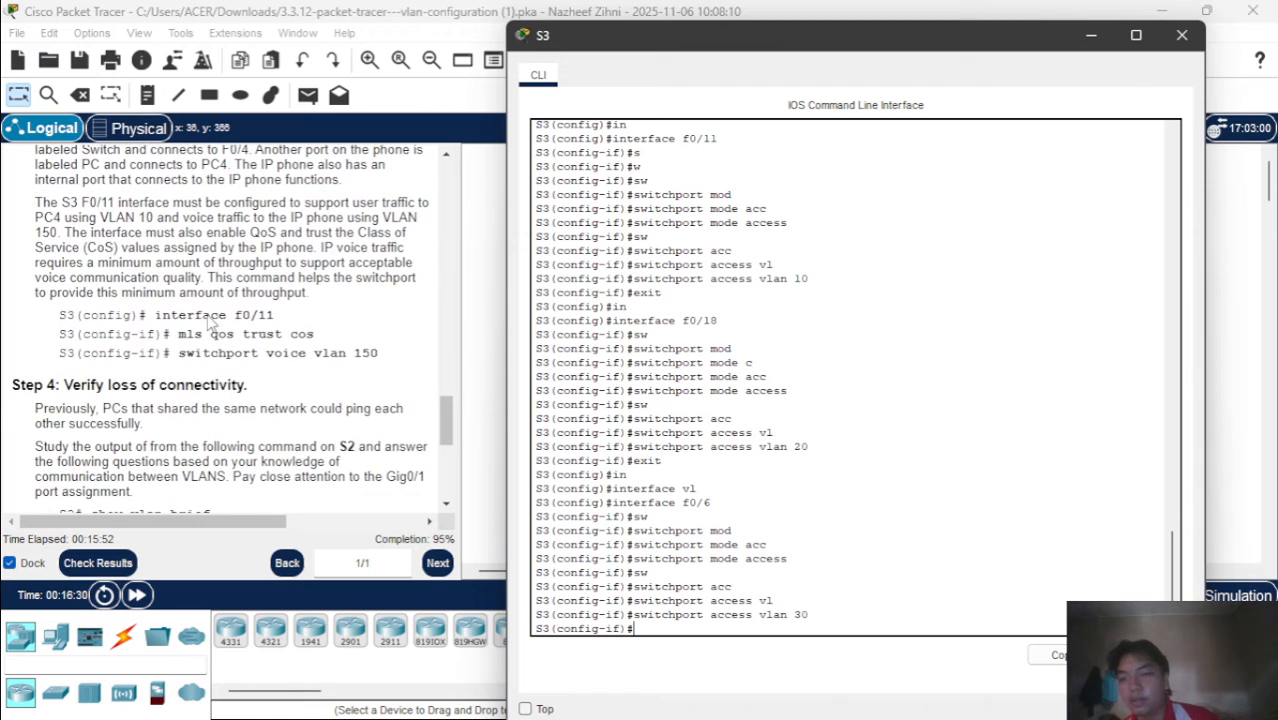
scroll(211, 322, up, 4)
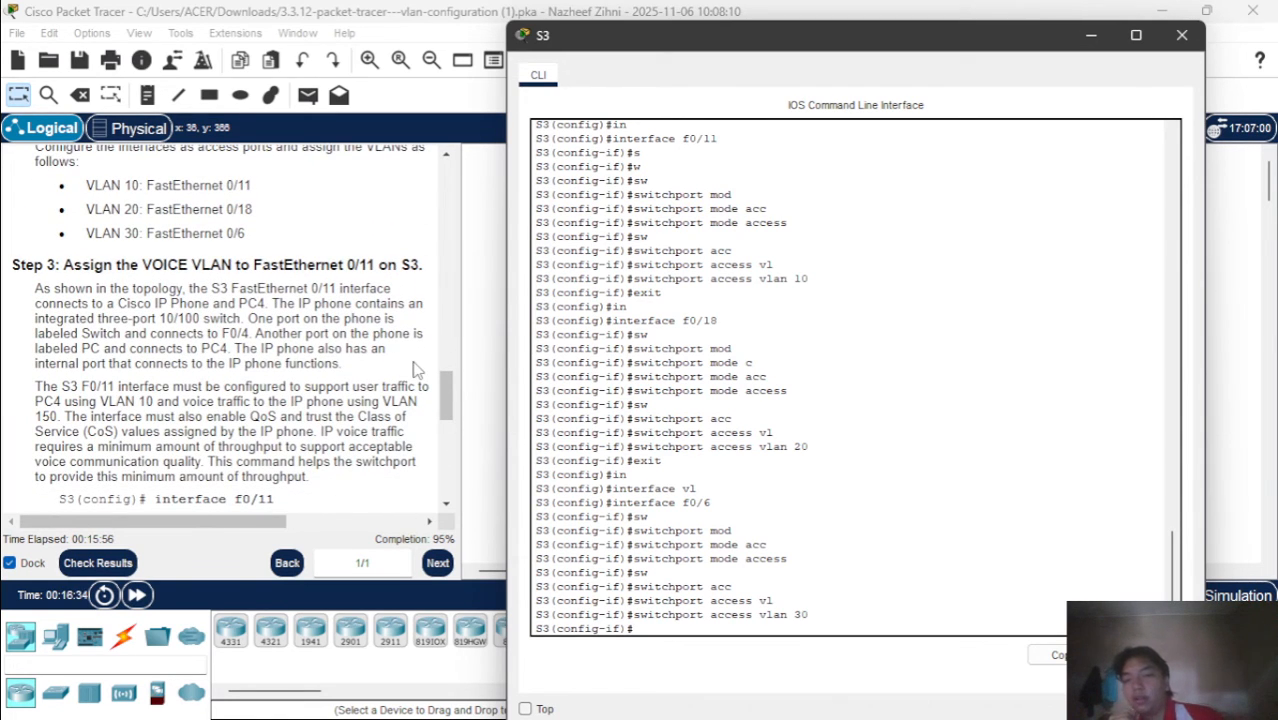
scroll(331, 410, down, 4)
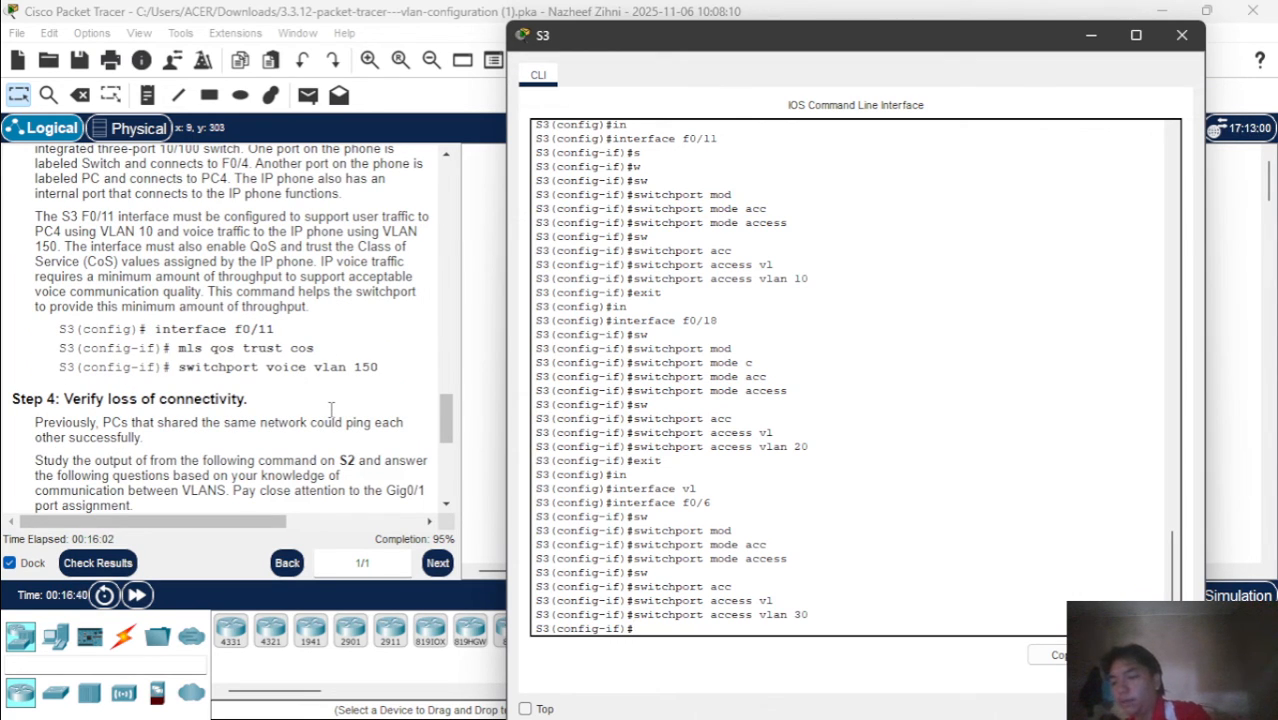
scroll(302, 346, up, 2)
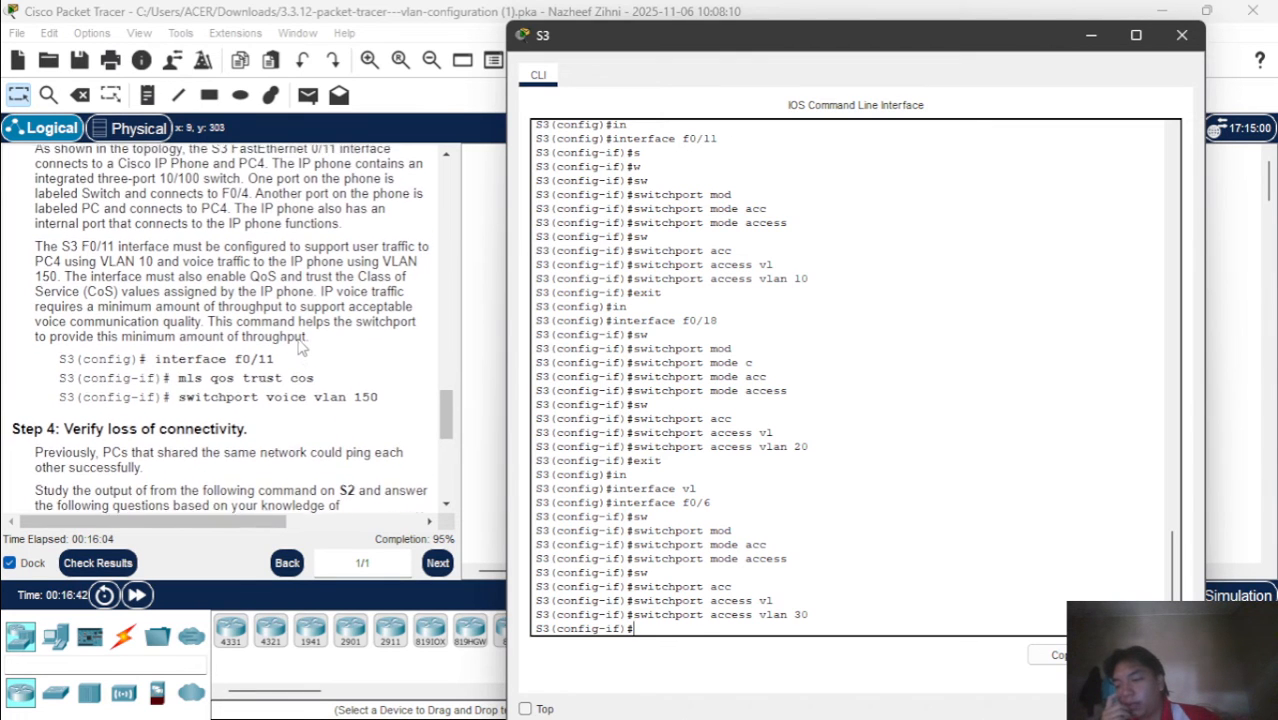
scroll(302, 346, down, 5)
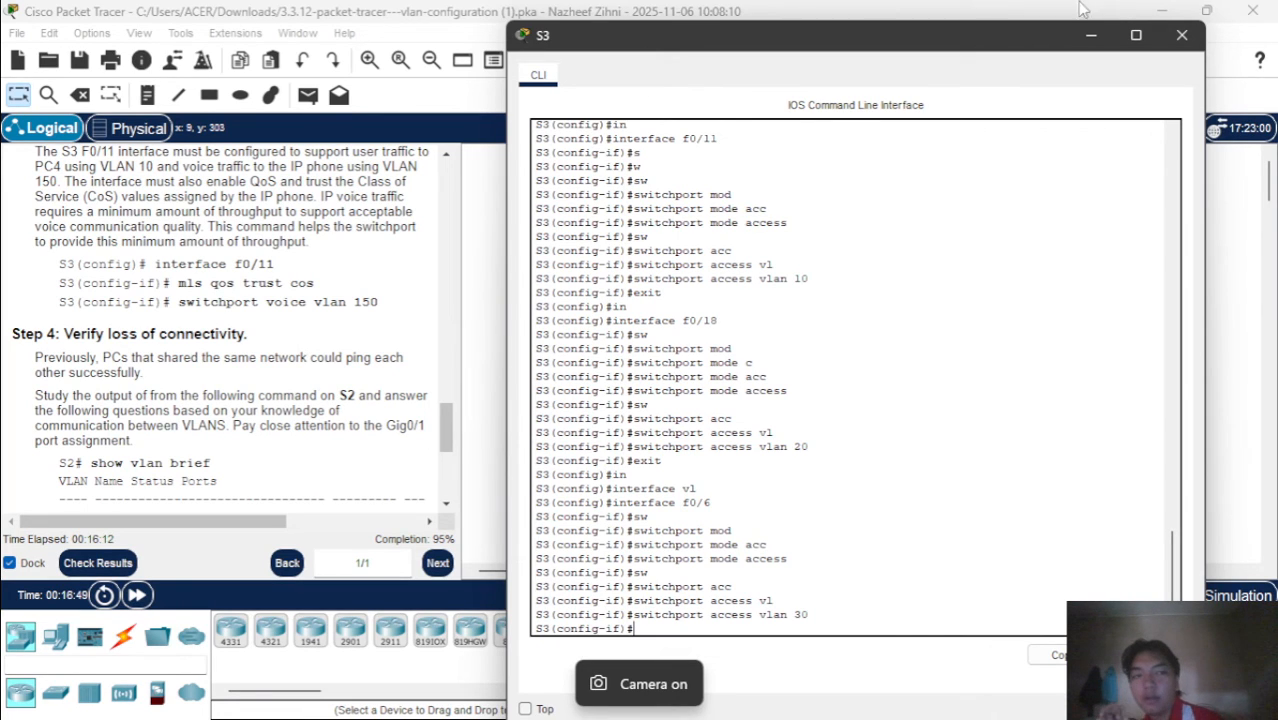
click(1182, 35)
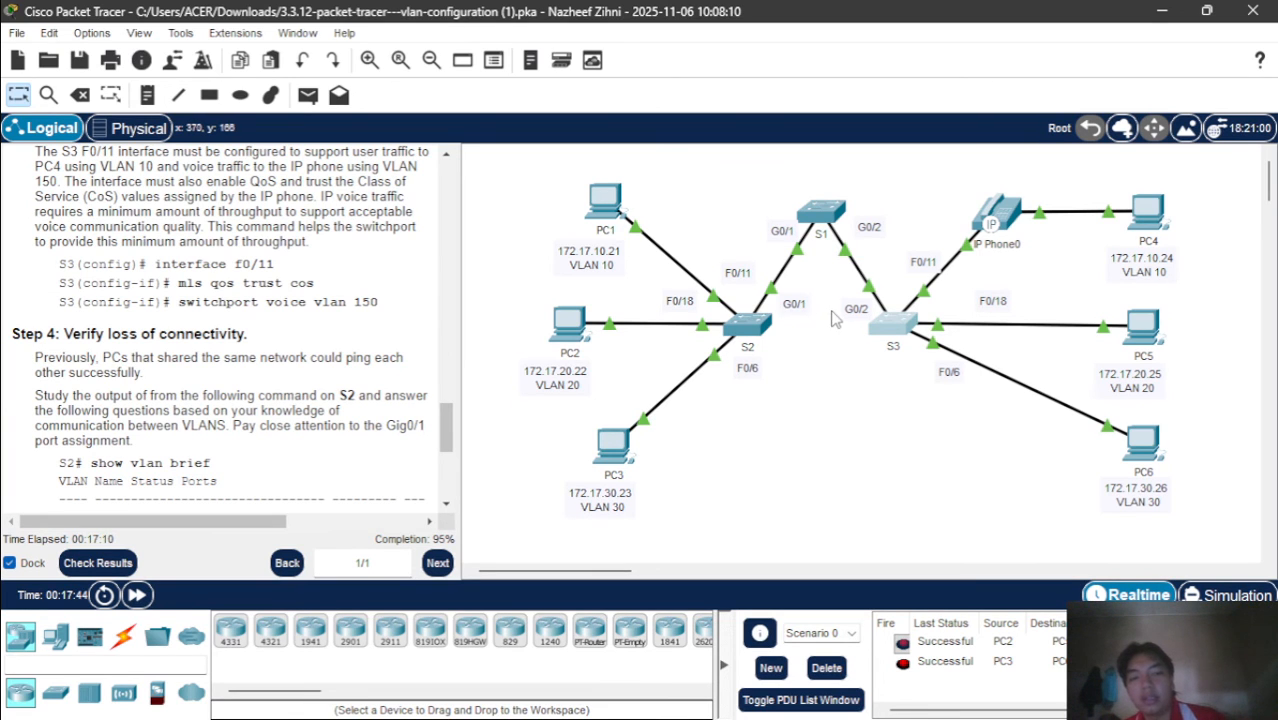
Reopen the S3 command line, leave the f0/6 interface configuration and enter interface f0/11
click(886, 330)
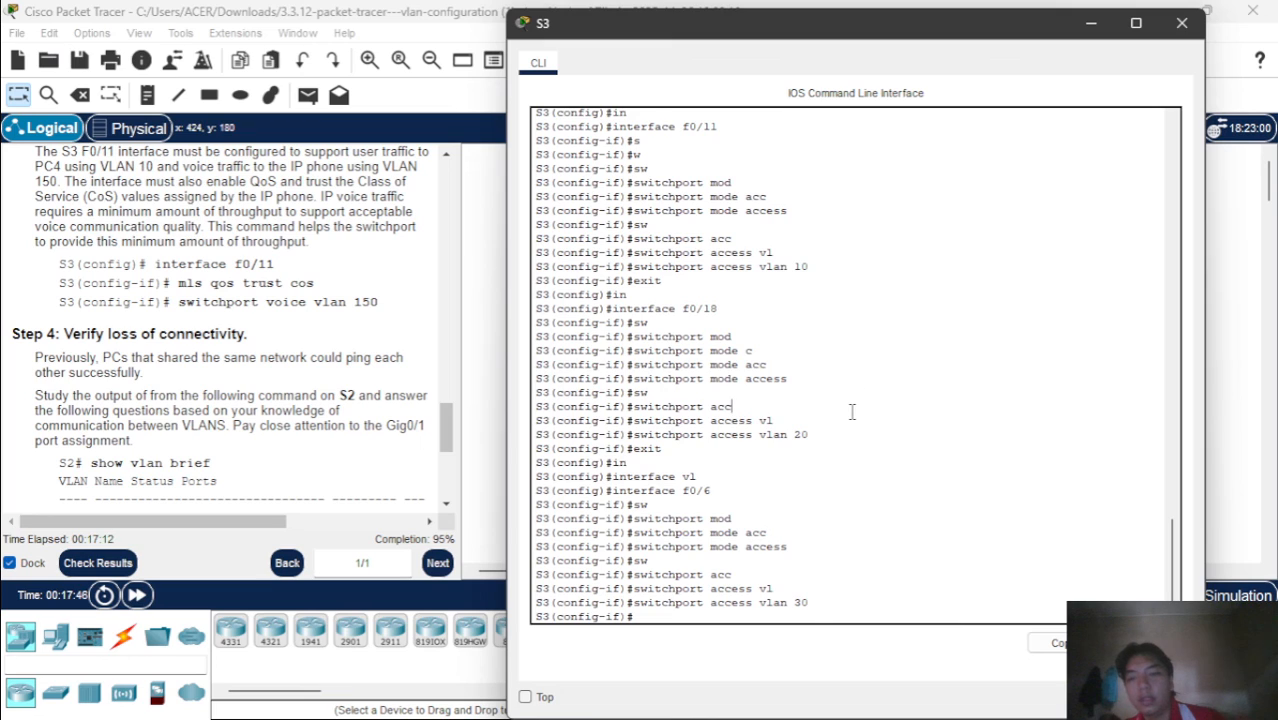
key(Return)
text(ex)
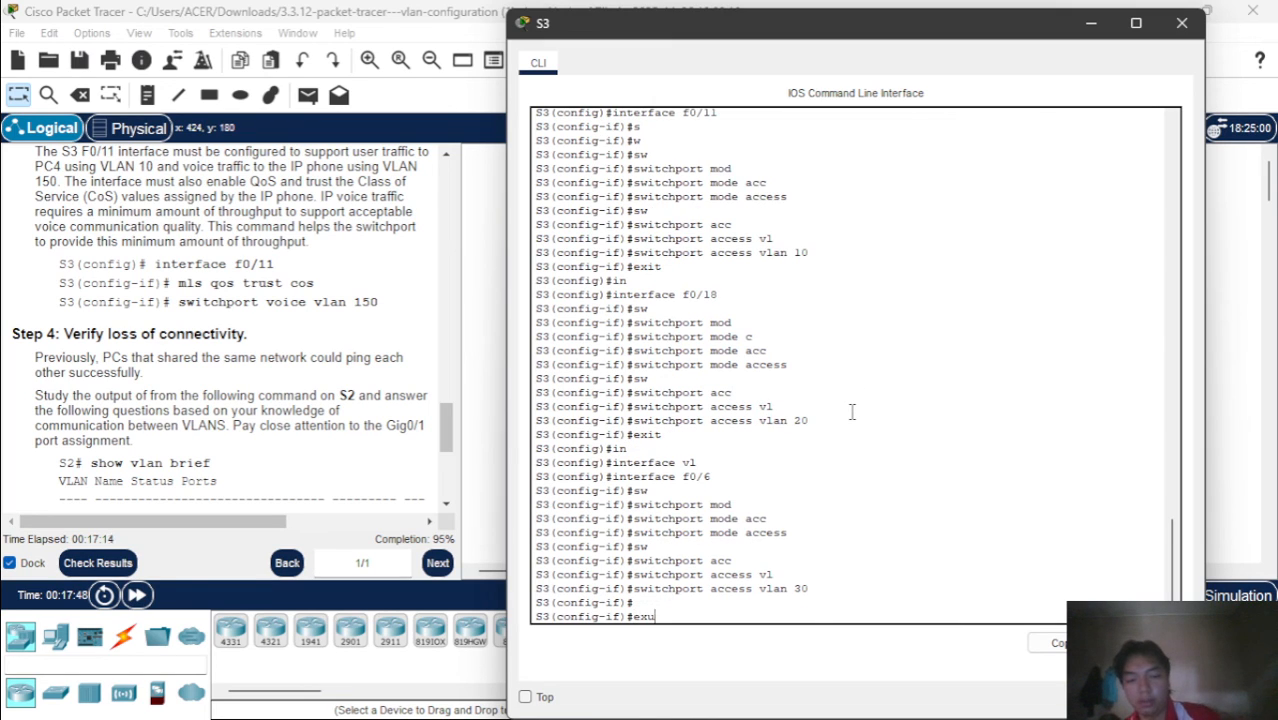
text(it)
key(Return)
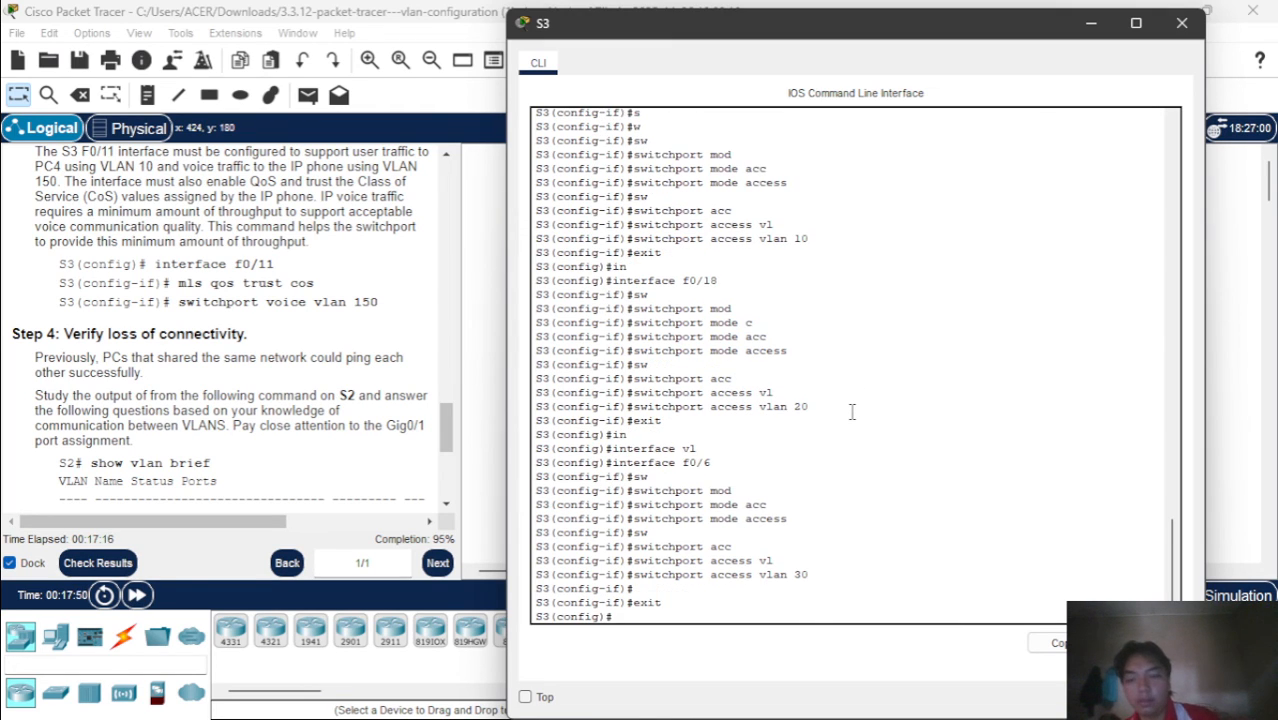
text(in)
key(Tab)
text(f0/11)
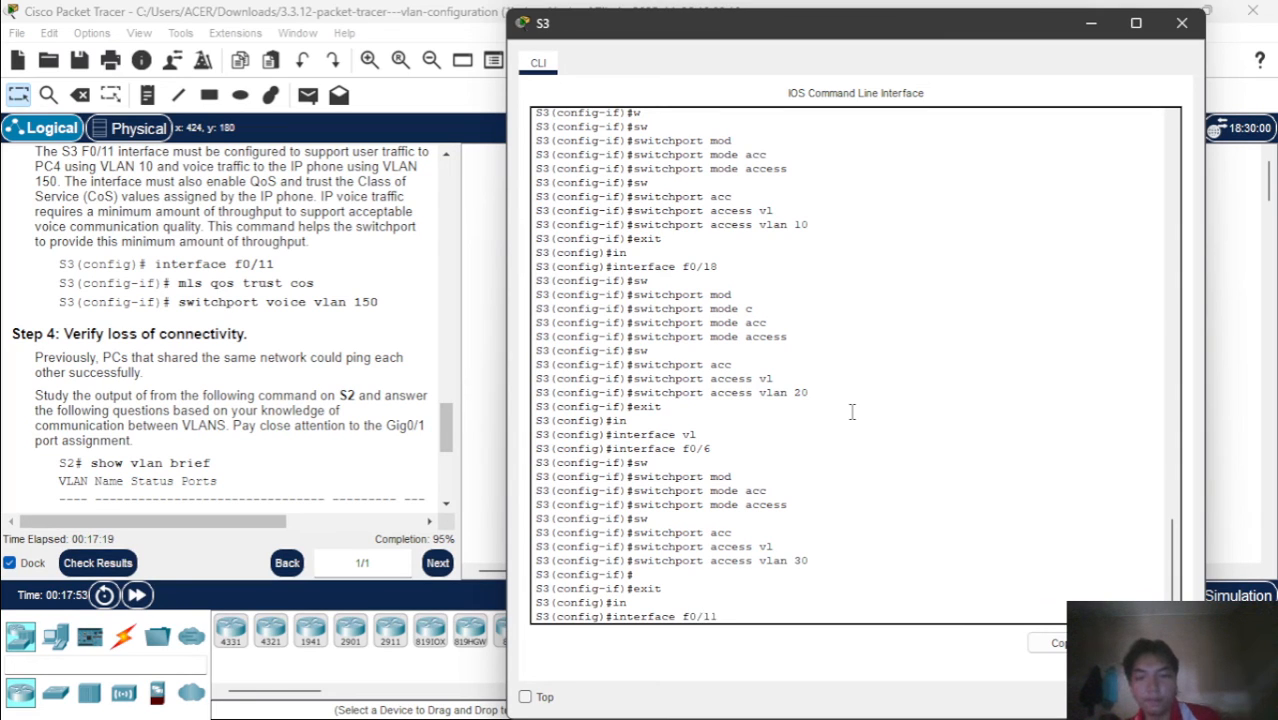
key(Return)
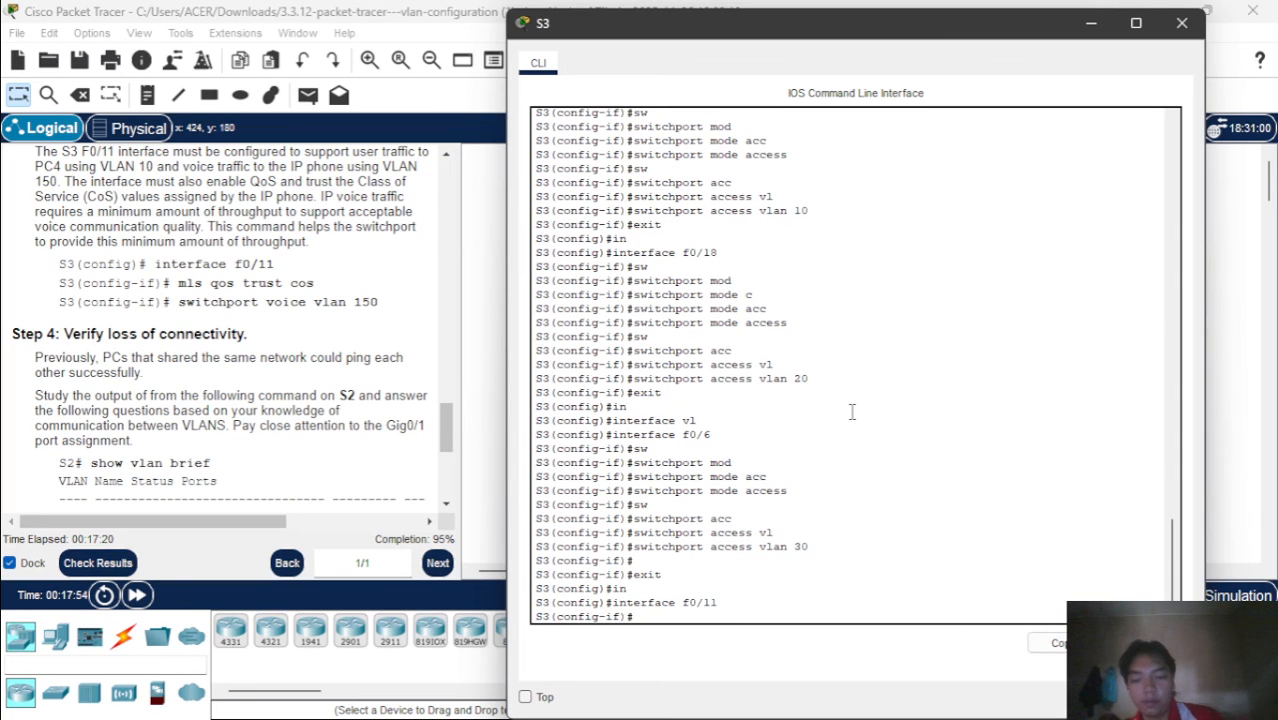
Enable CoS trust on interface f0/11 of S3 with mls qos trust cos
text(mls qo)
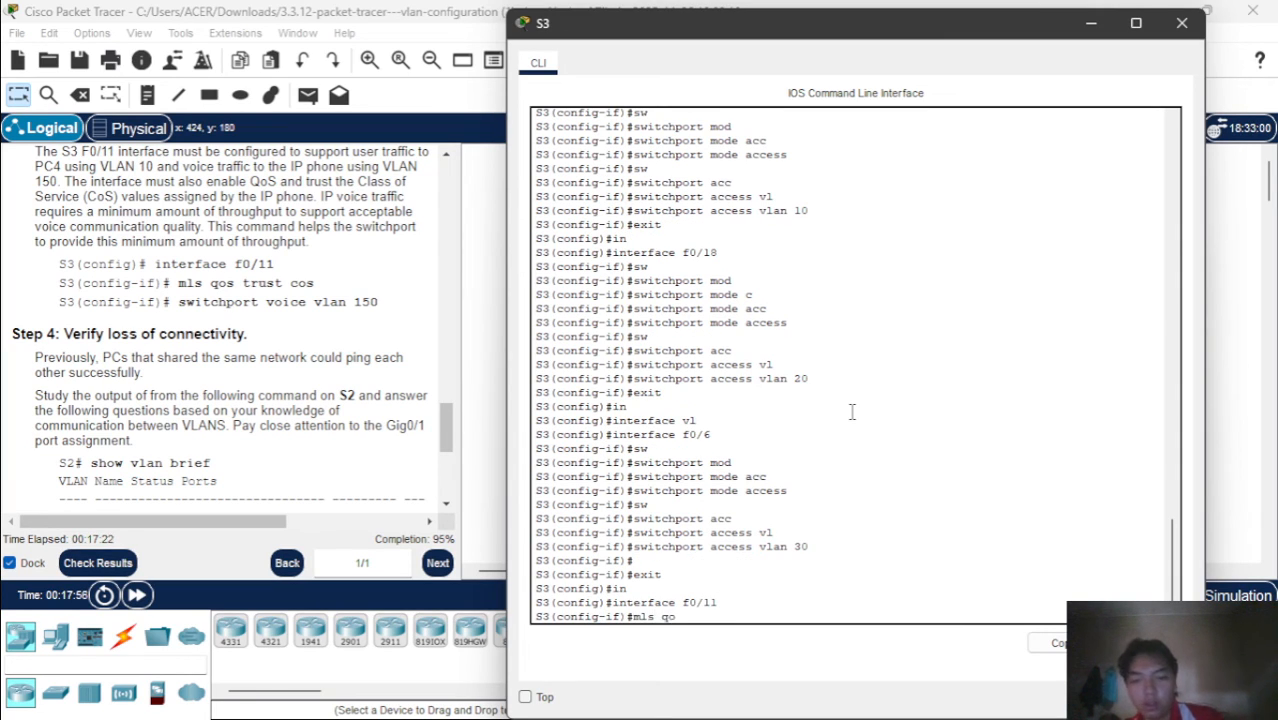
key(Tab)
text(tr)
key(Tab)
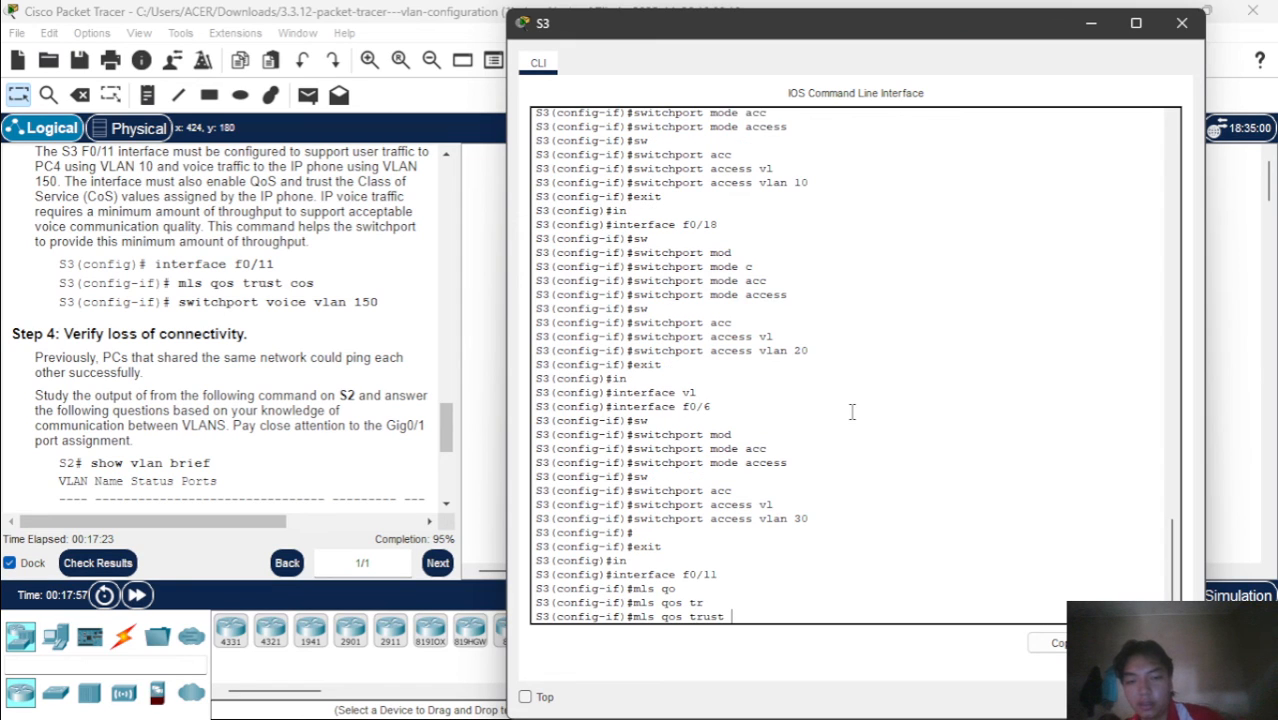
text(c)
key(Tab)
key(Return)
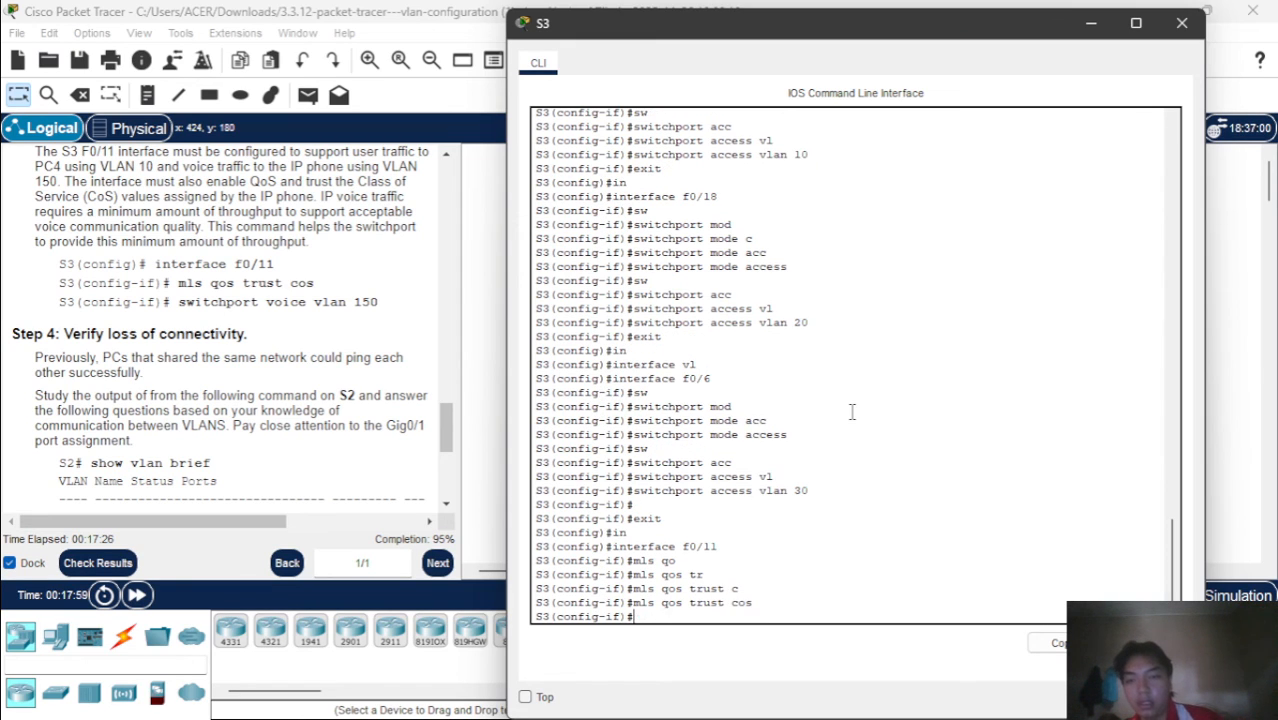
Assign voice VLAN 150 to interface f0/11 on S3 with switchport voice vlan 150
text(sw)
key(Tab)
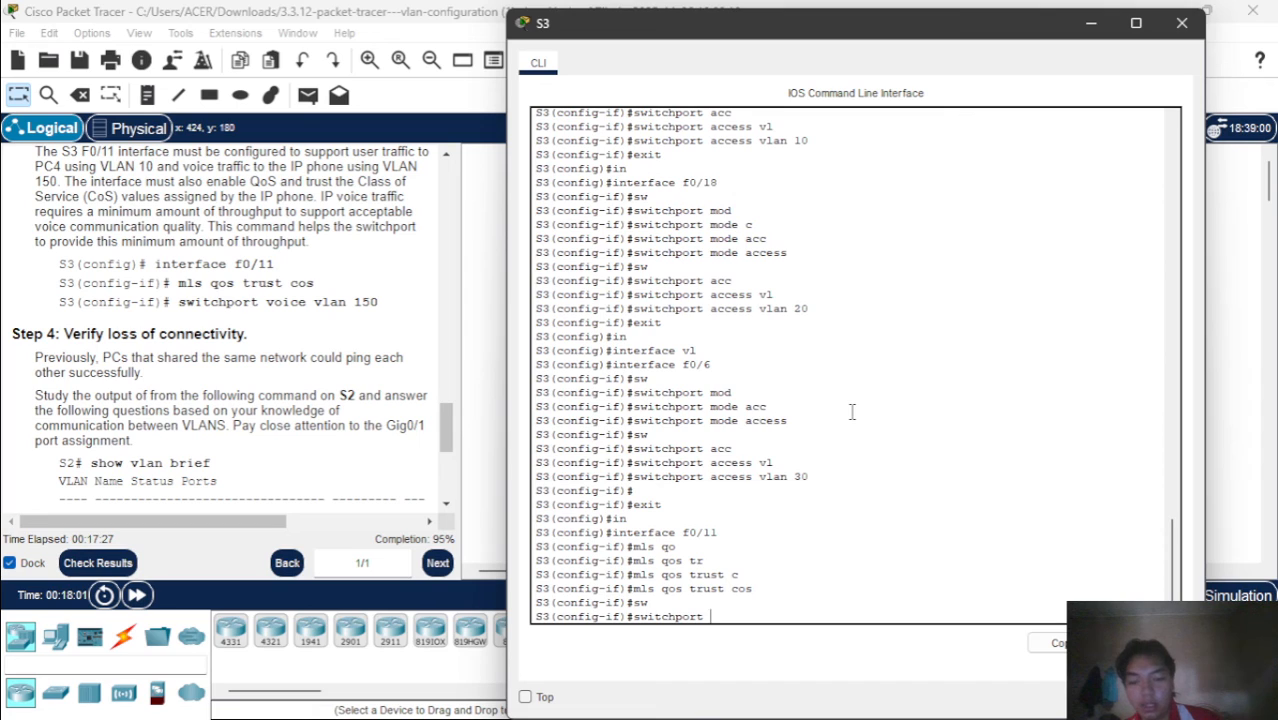
text(vo)
key(Tab)
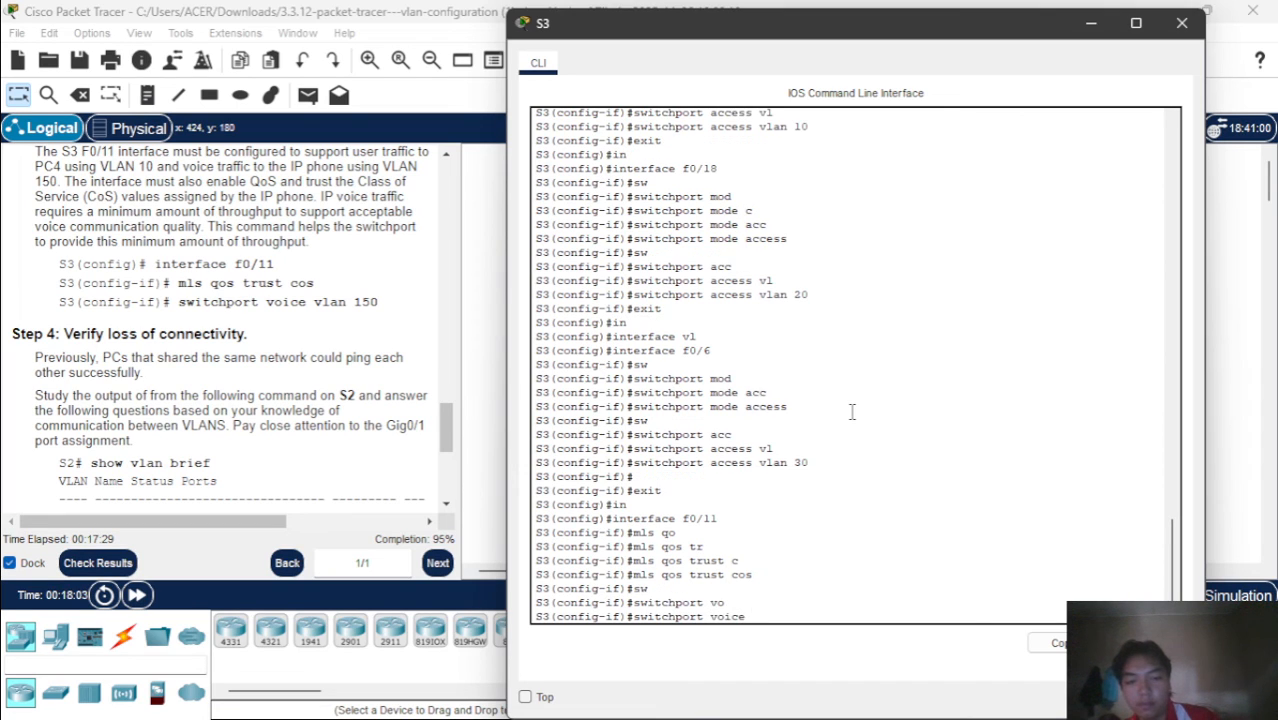
text(vl)
key(Tab)
text(1)
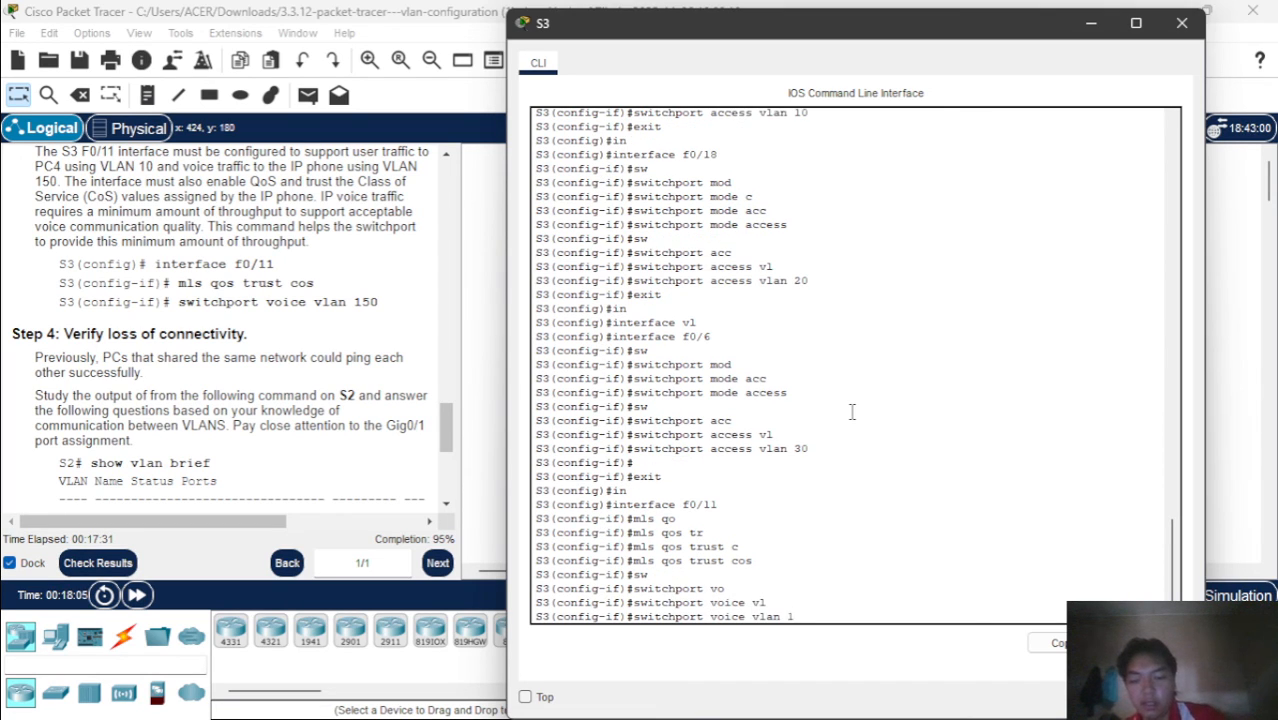
text(50)
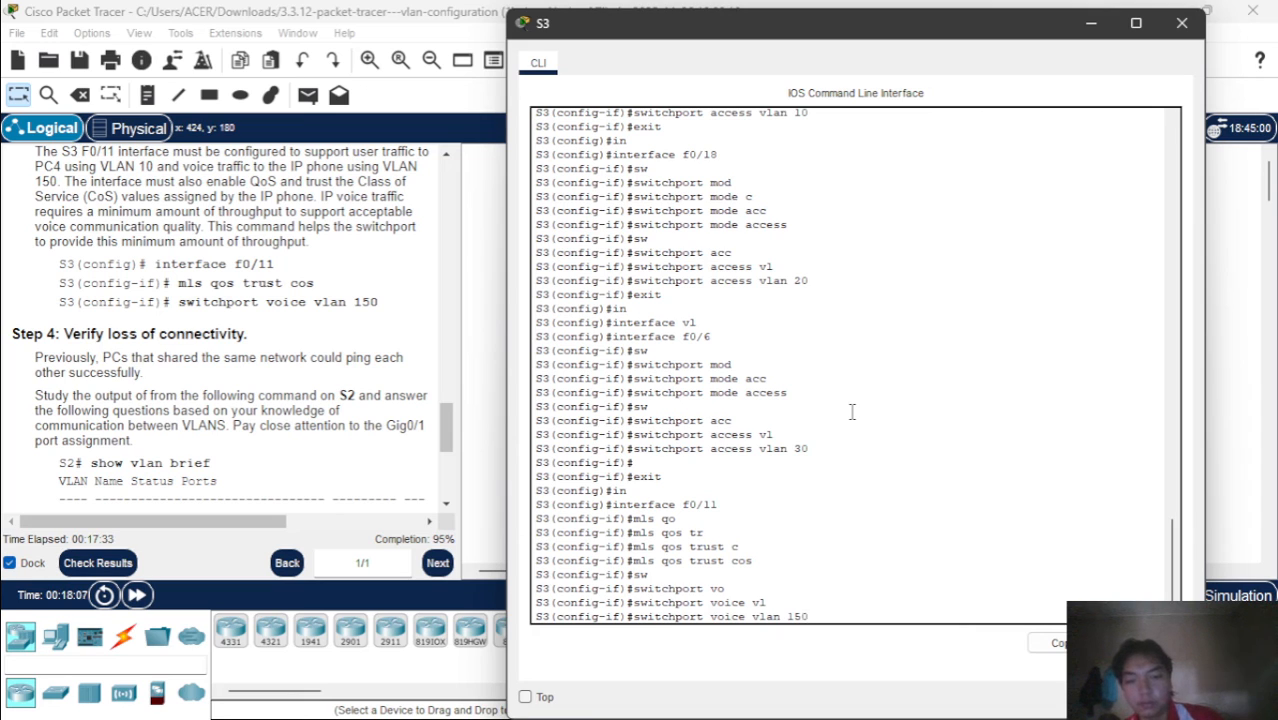
key(Return)
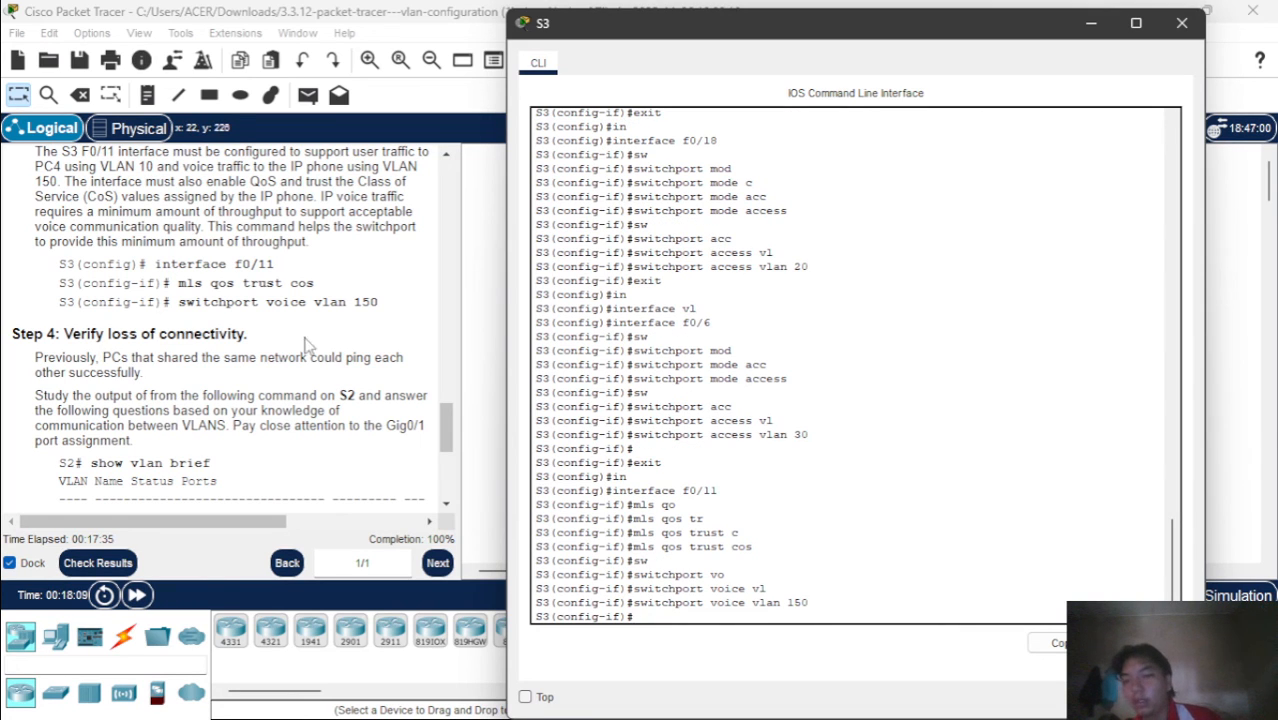
Review the Step 4 instructions and run show vlan brief on S2 to check its VLAN port assignments
scroll(329, 308, down, 3)
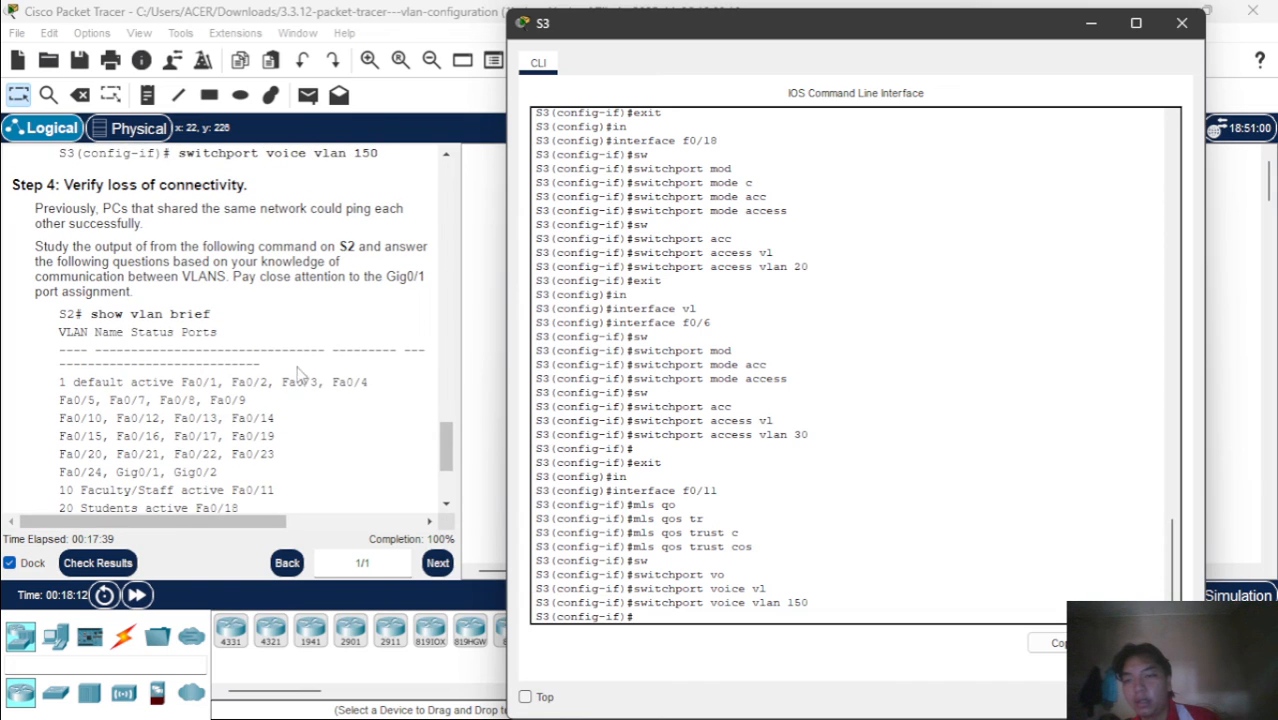
scroll(303, 374, down, 1)
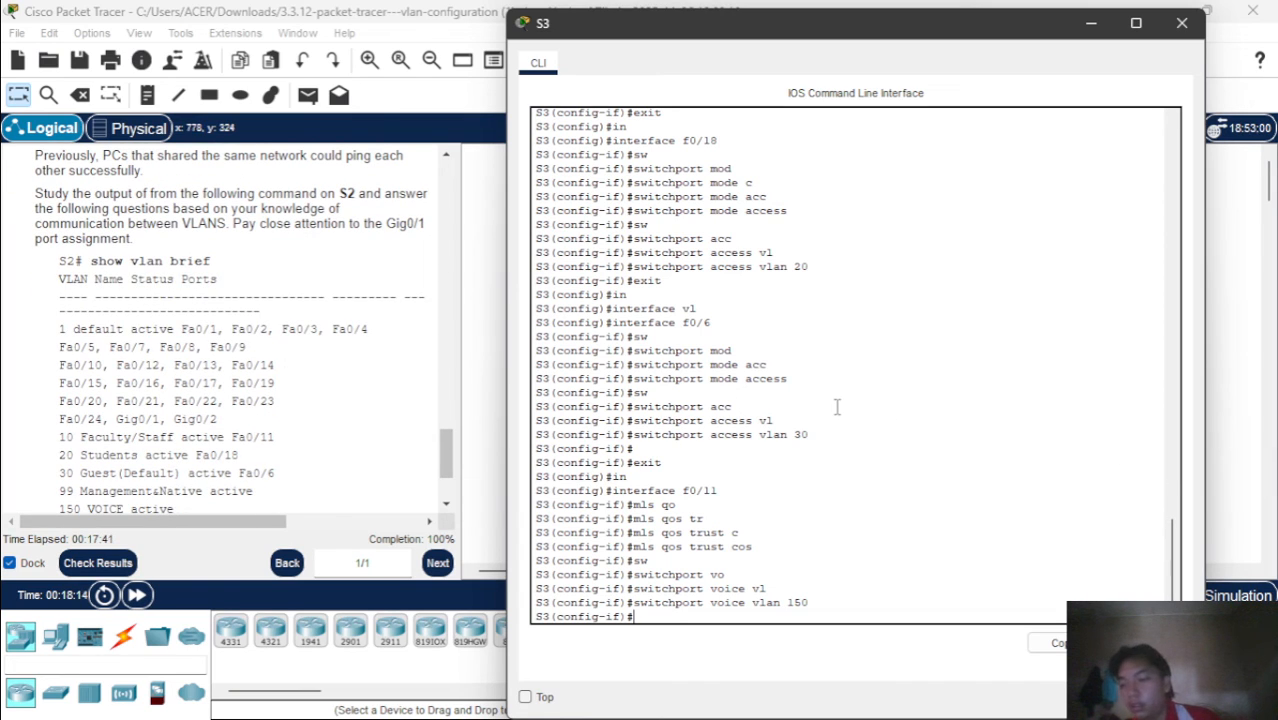
click(1222, 474)
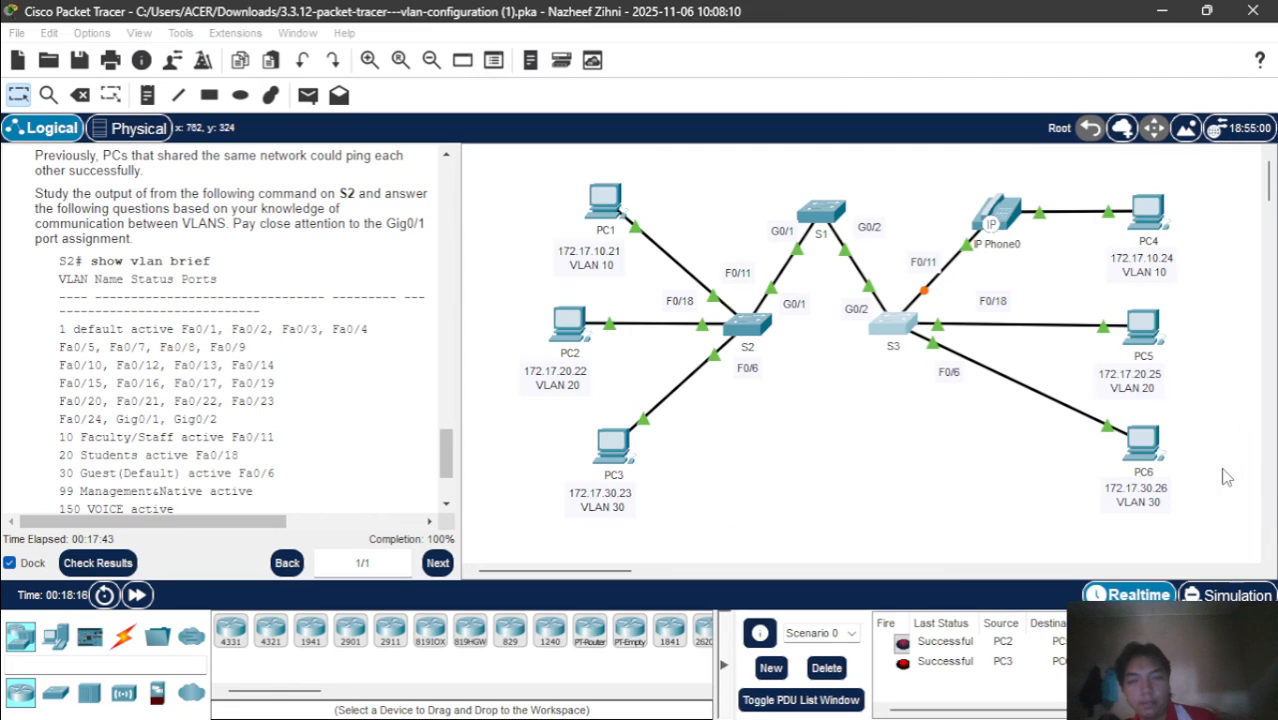
click(748, 328)
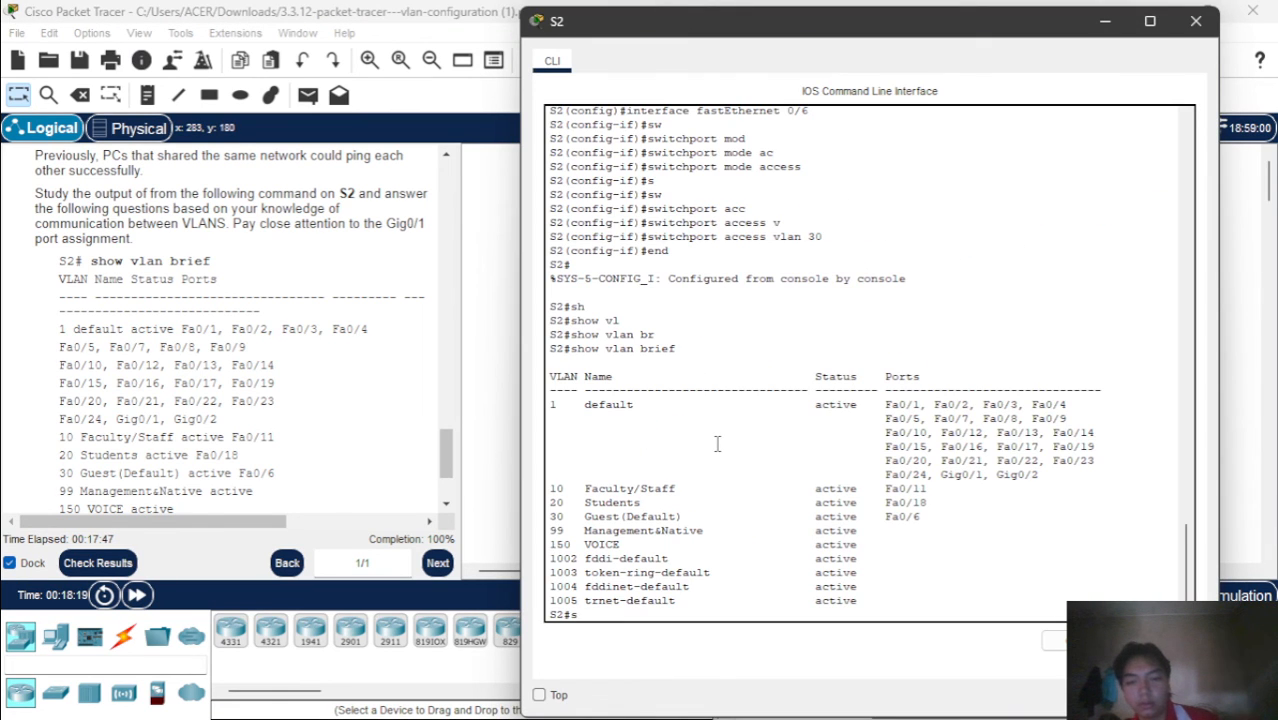
text(sh)
key(Tab)
text(vl)
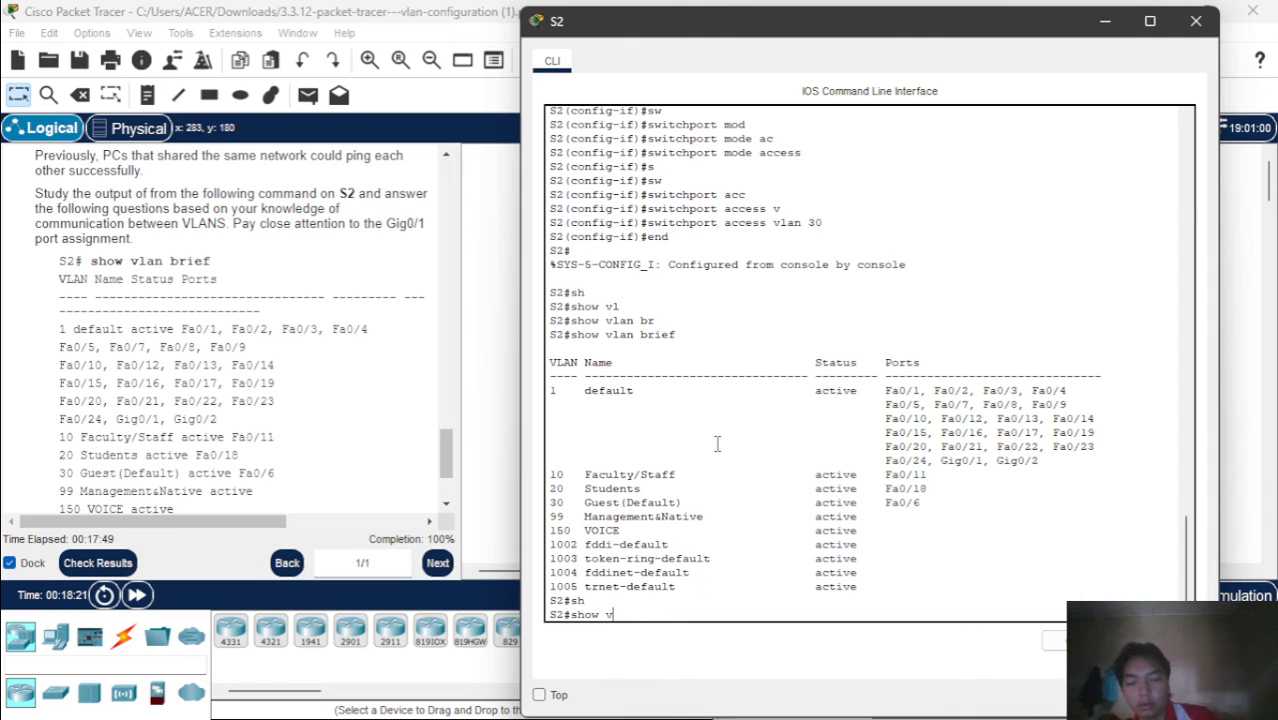
key(Tab)
text(br)
key(Tab)
key(Return)
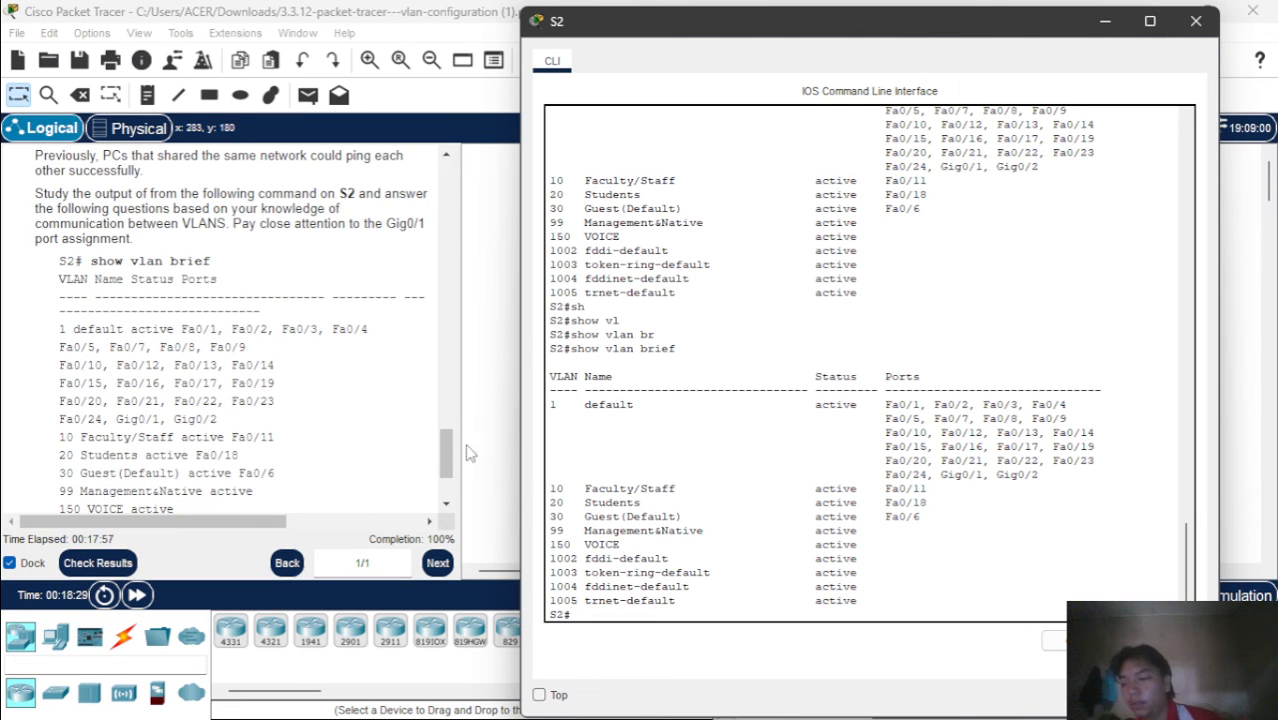
Read the remaining Step 4 instructions, minimize the S2 window and delete the existing test PDUs from Scenario 0
scroll(282, 447, down, 3)
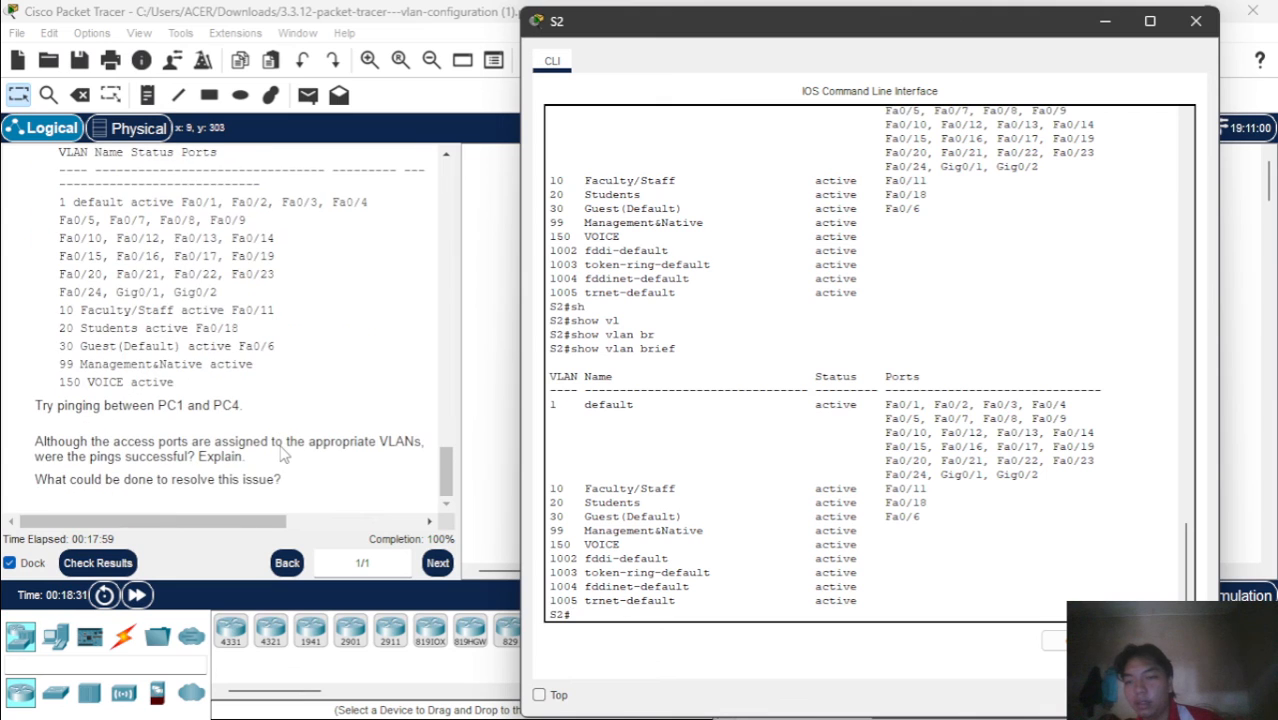
click(1105, 20)
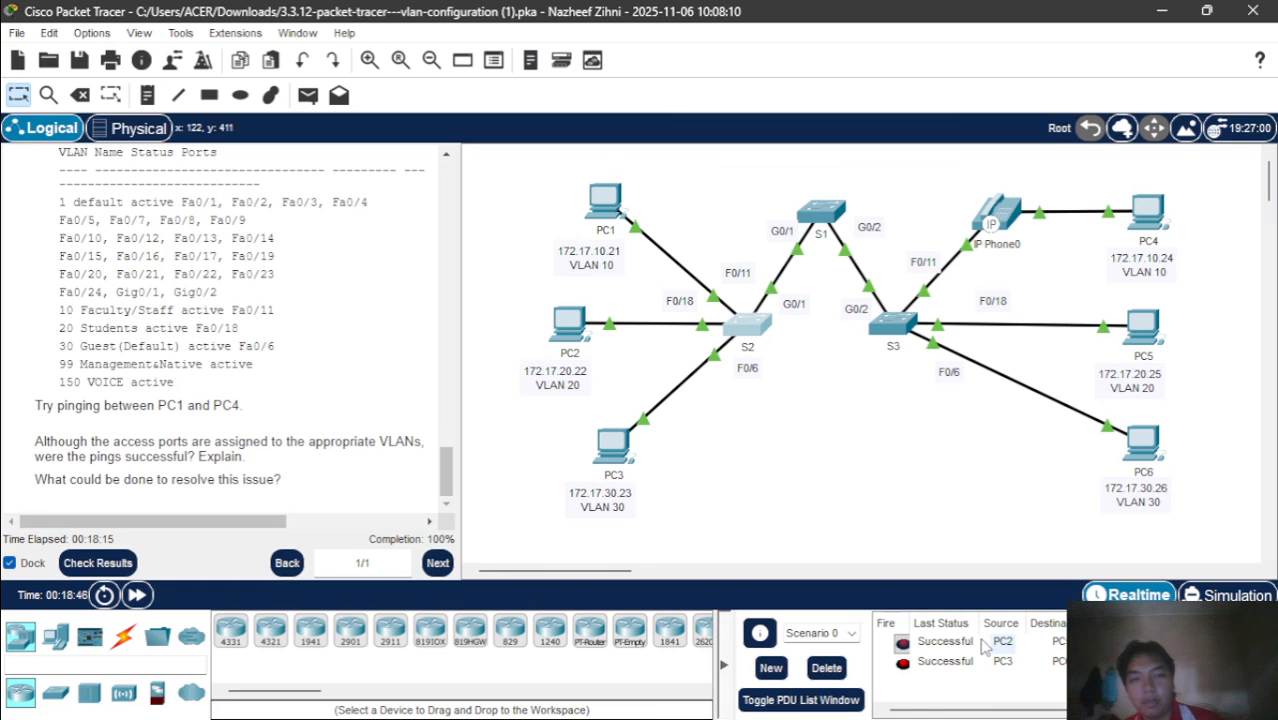
click(826, 668)
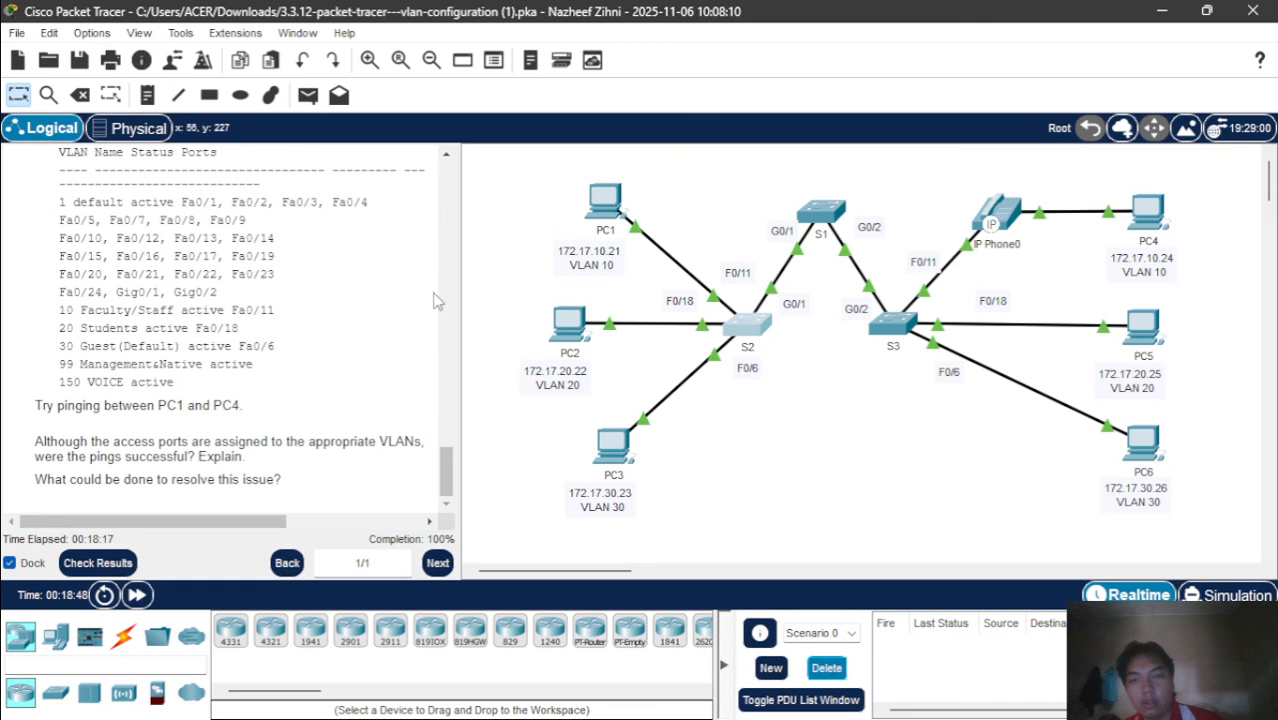
Test connectivity between the VLAN 10 hosts by sending a simple PDU from PC1 to PC4
click(307, 95)
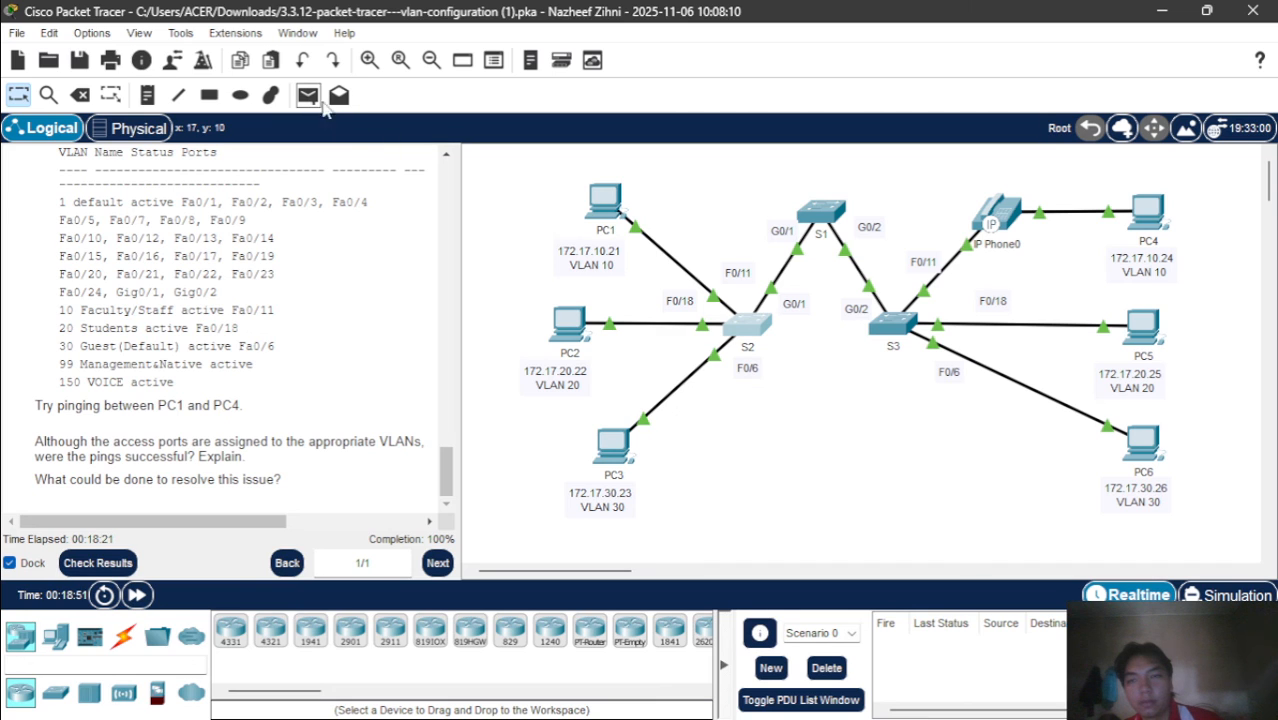
click(307, 95)
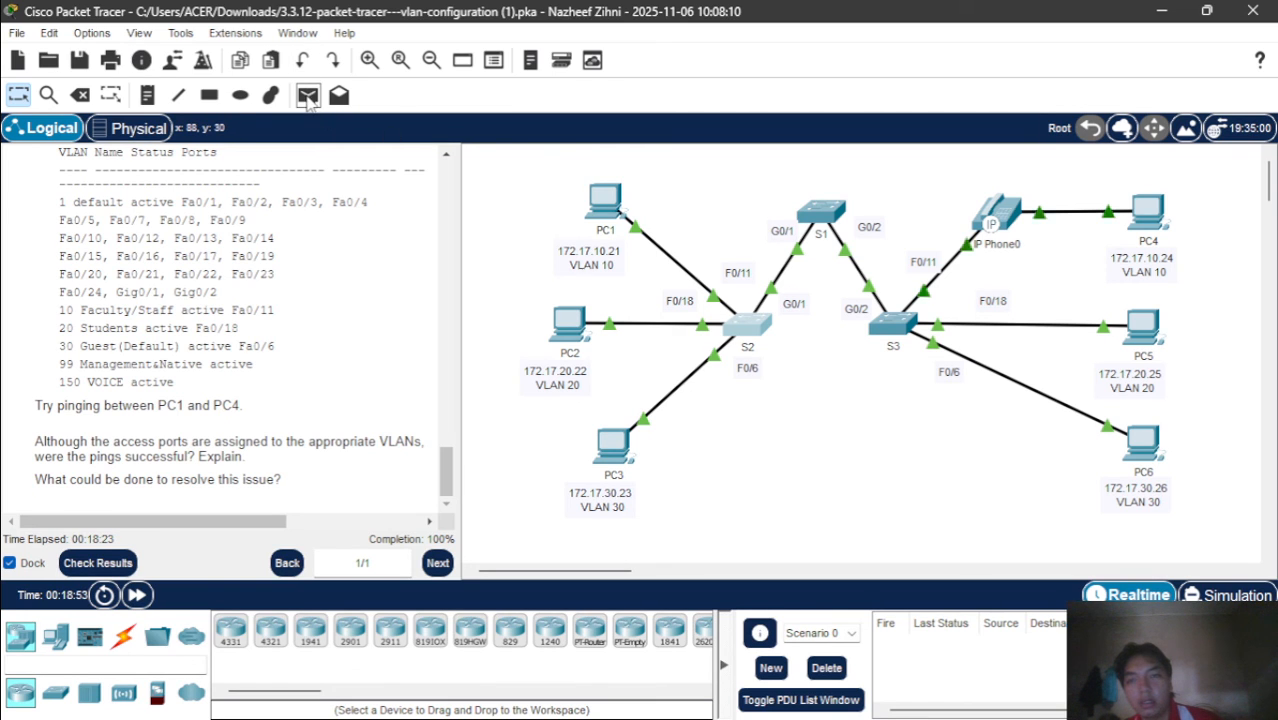
click(604, 200)
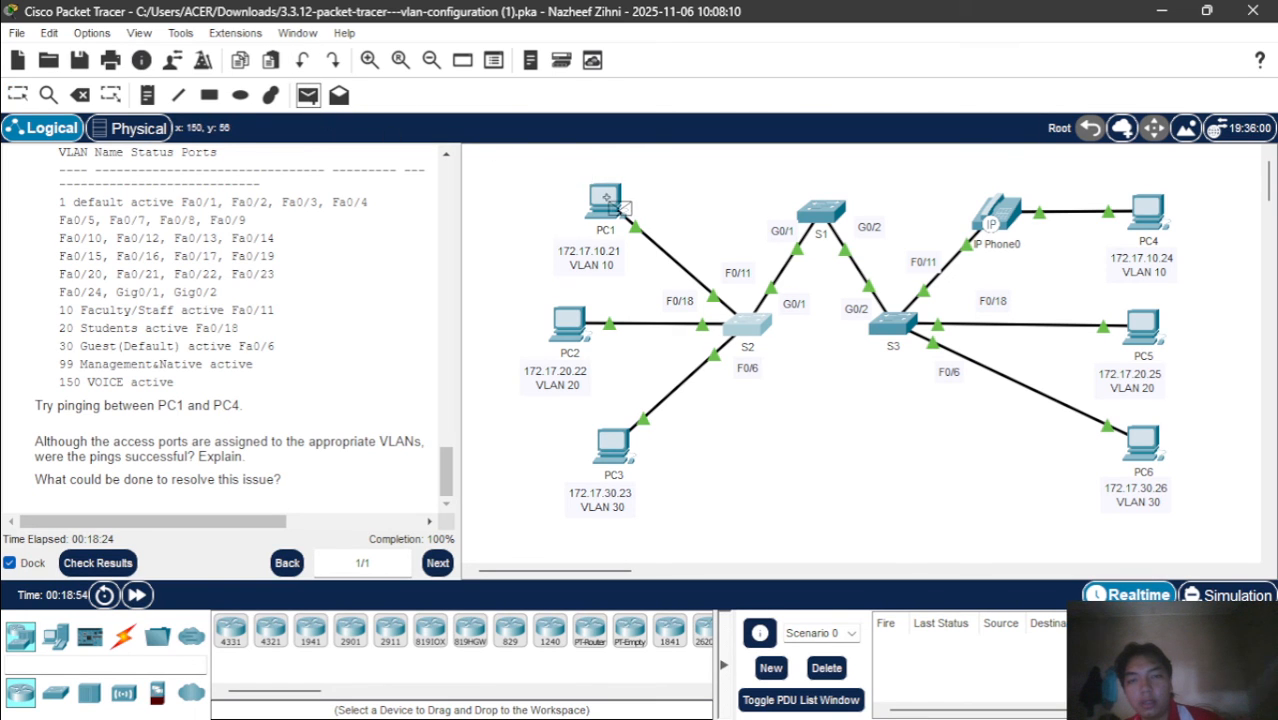
click(1140, 215)
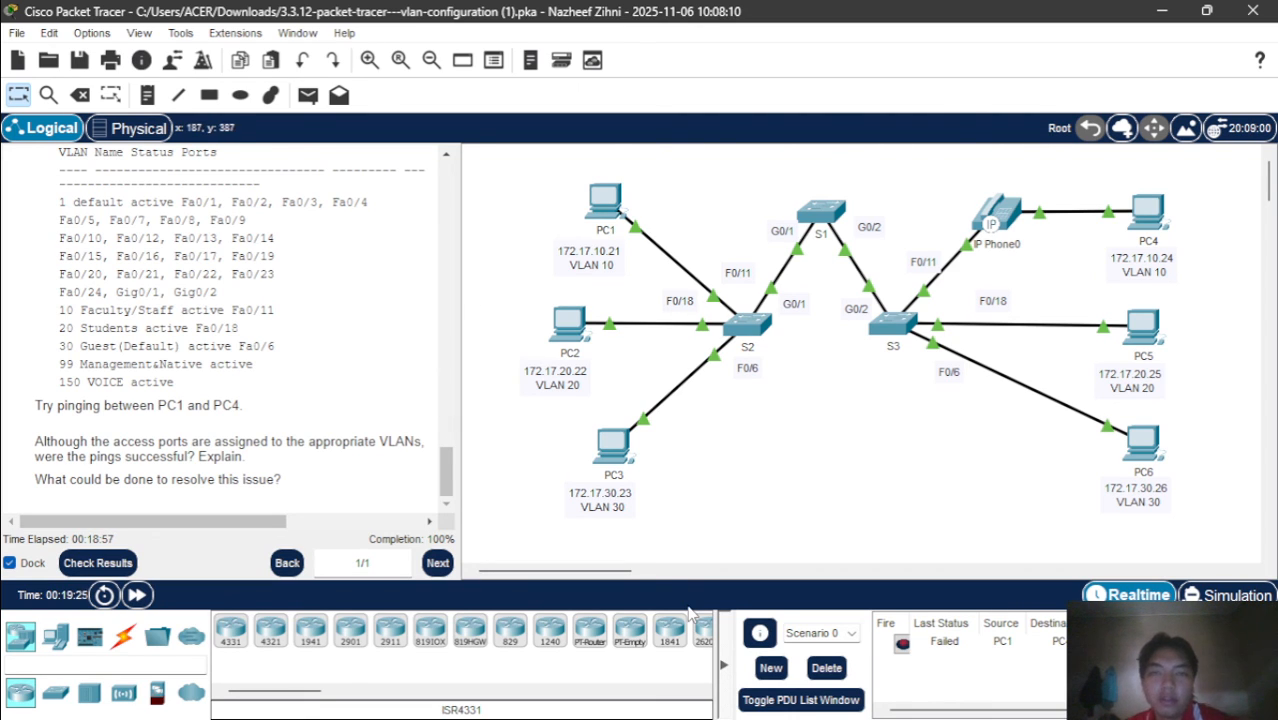
mouse_move(712, 717)
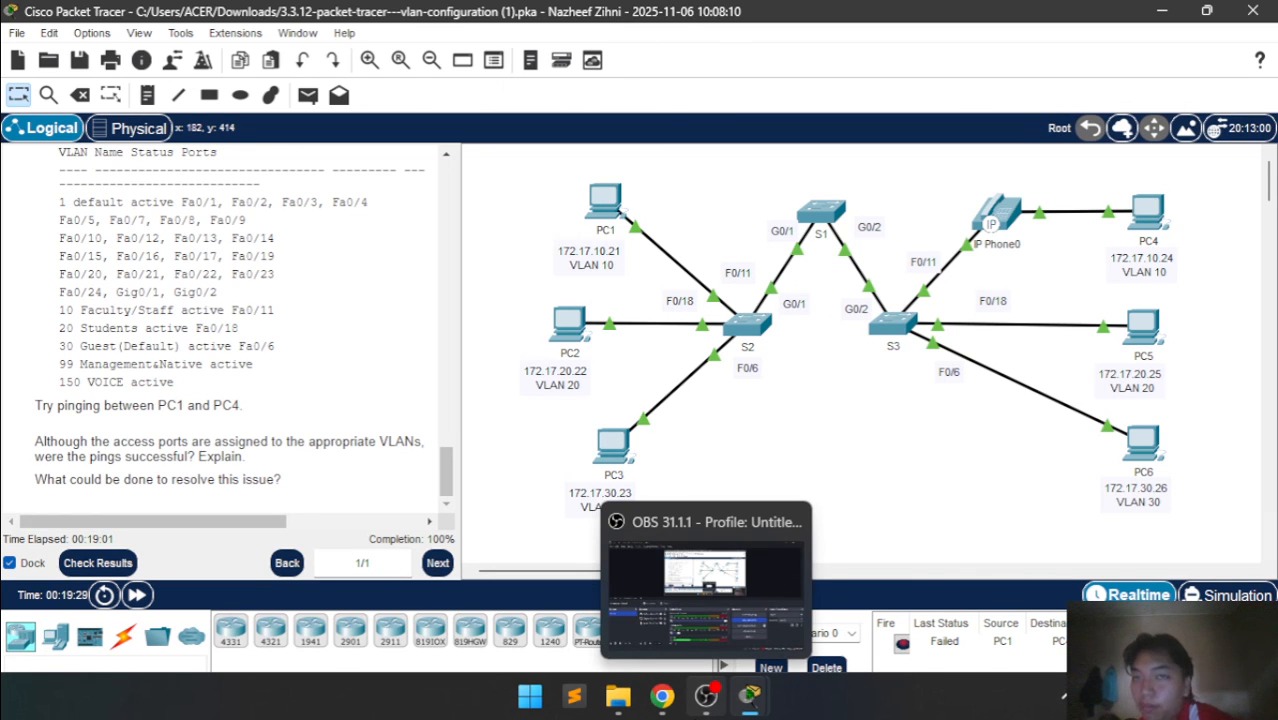
click(700, 698)
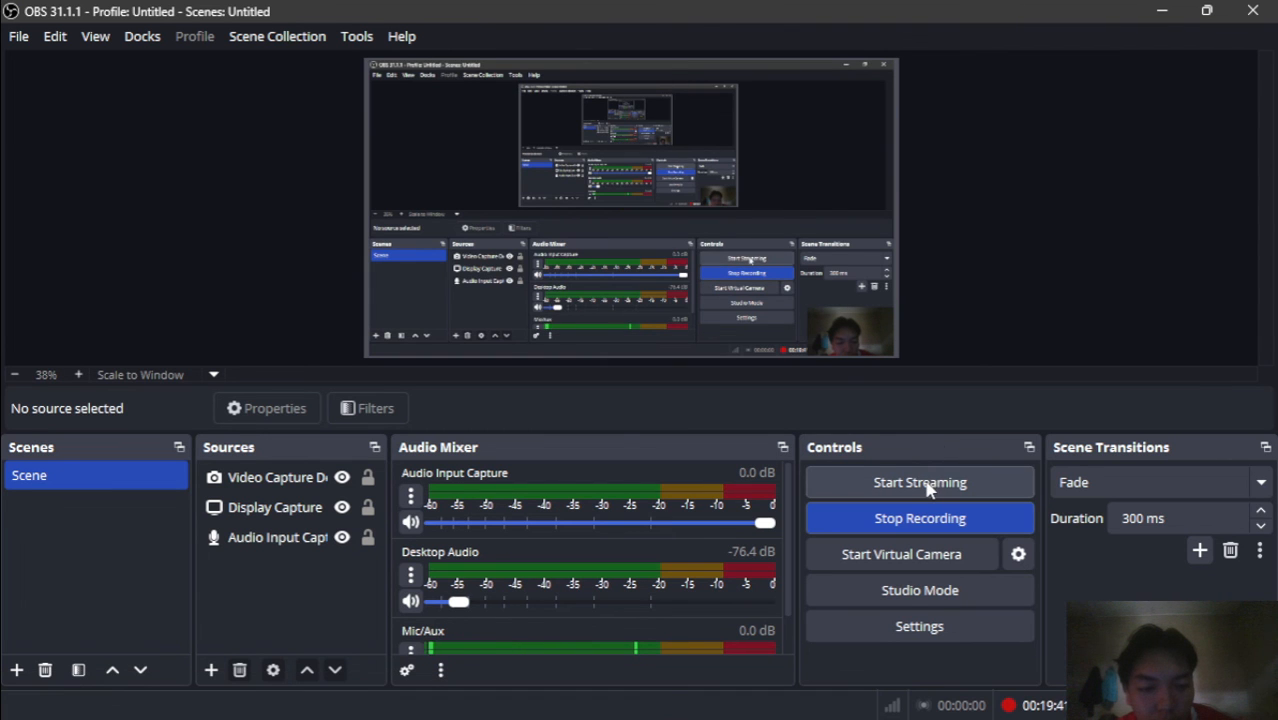